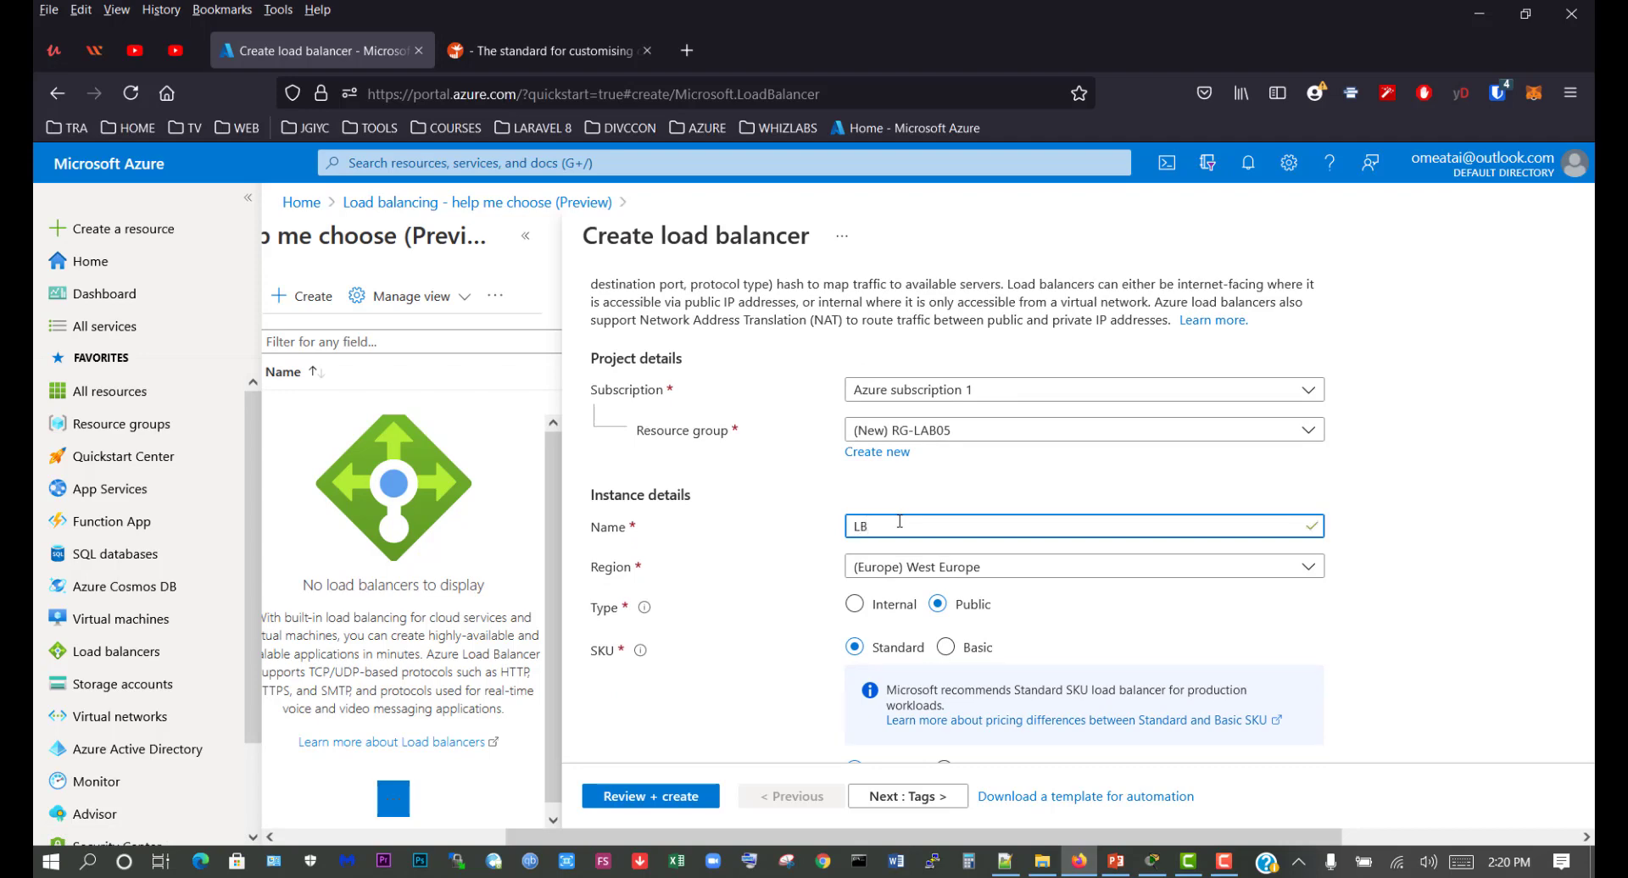
Name the load balancer LB-LAB05 and its new public IP address LB-LAB05-PIP.
text(-LAB05)
click(757, 558)
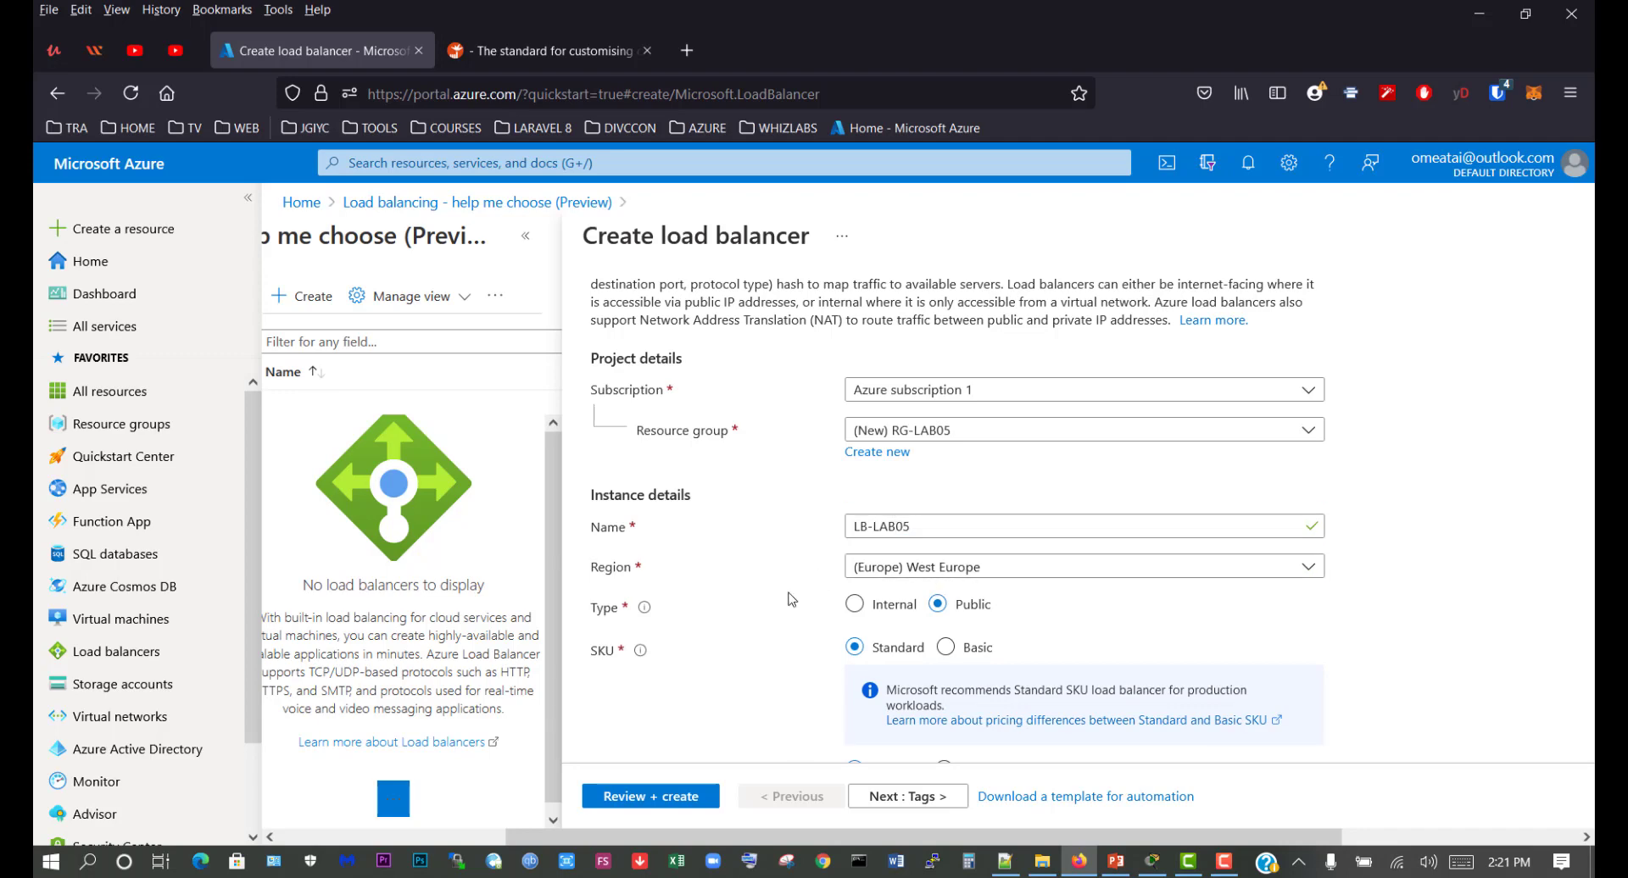
scroll(808, 672, down, 5)
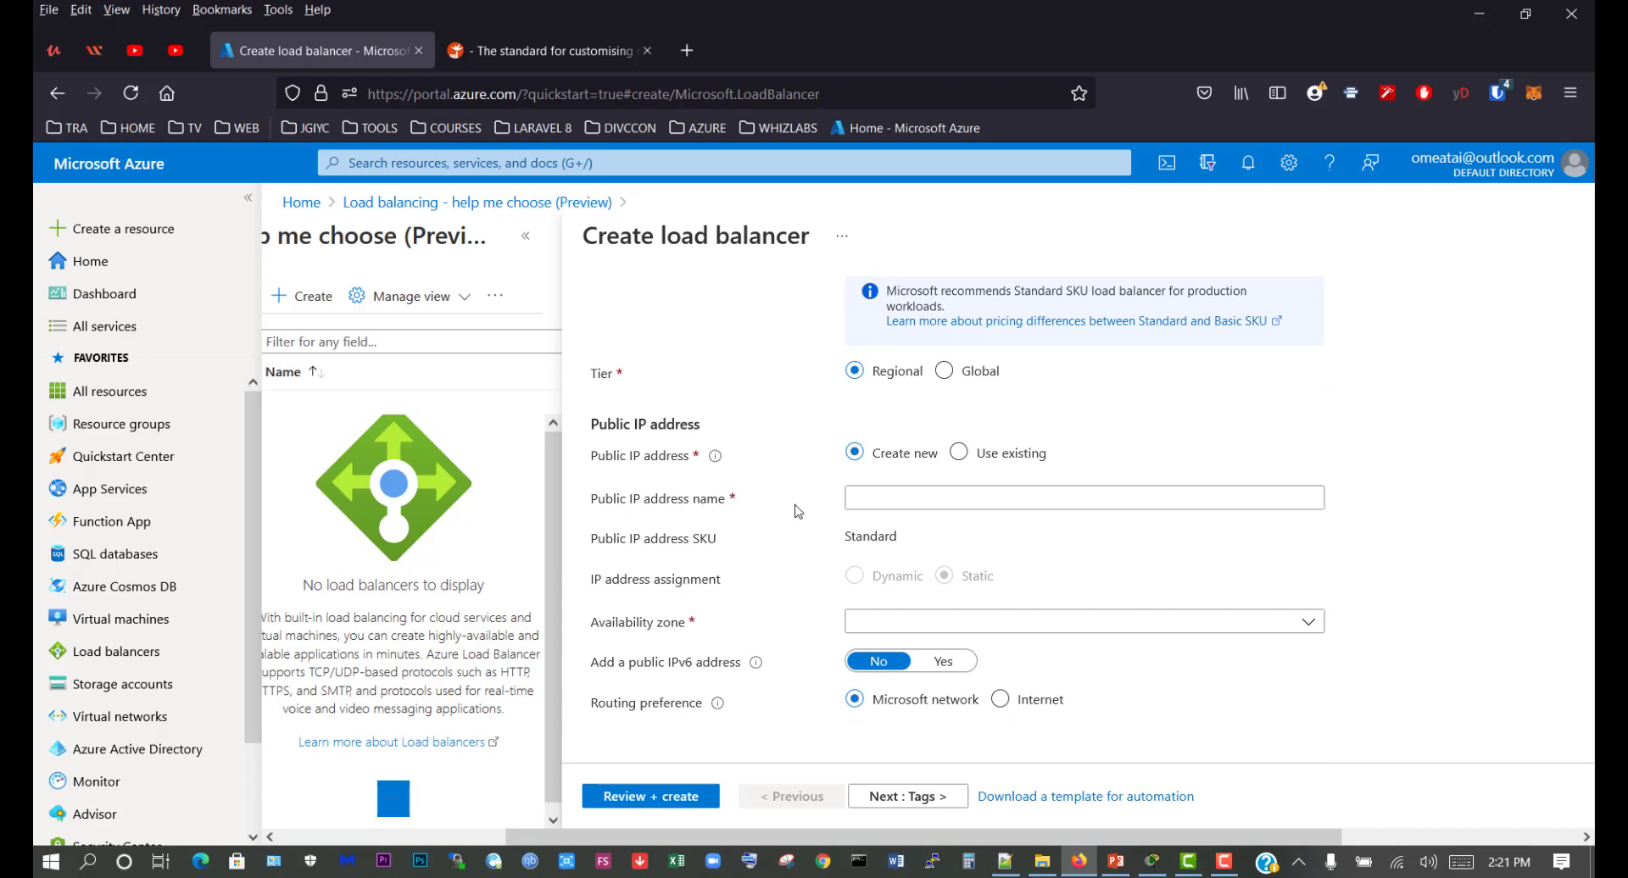
scroll(822, 551, up, 1)
click(851, 608)
text(LB-LAB05)
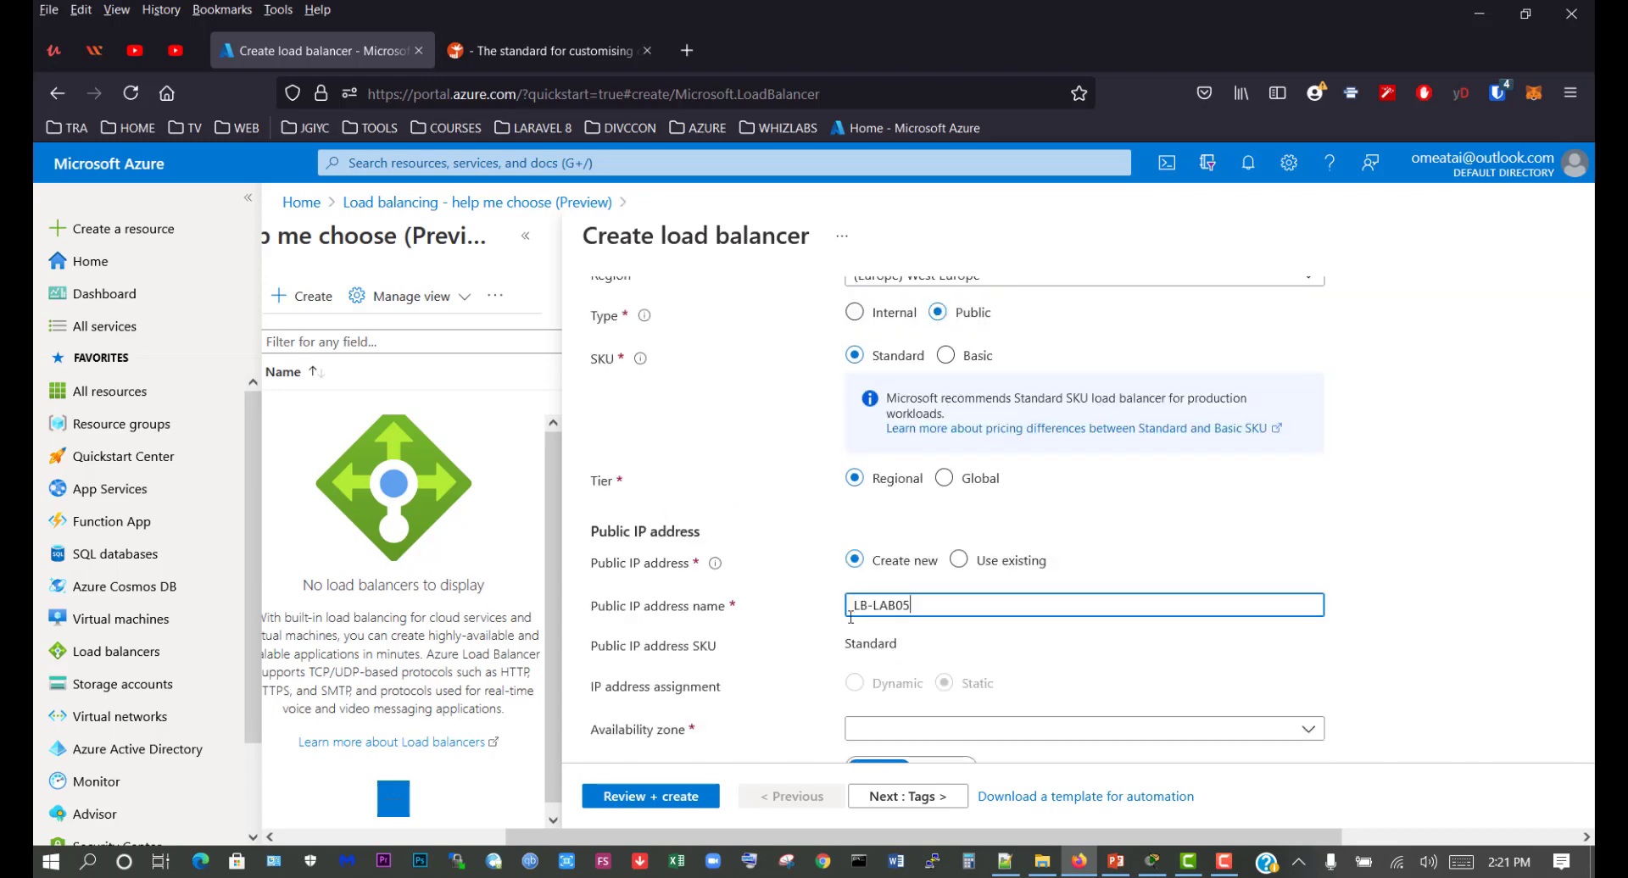
text(-PIP)
Set the public IP address's availability zone to Zone-redundant.
scroll(847, 651, down, 2)
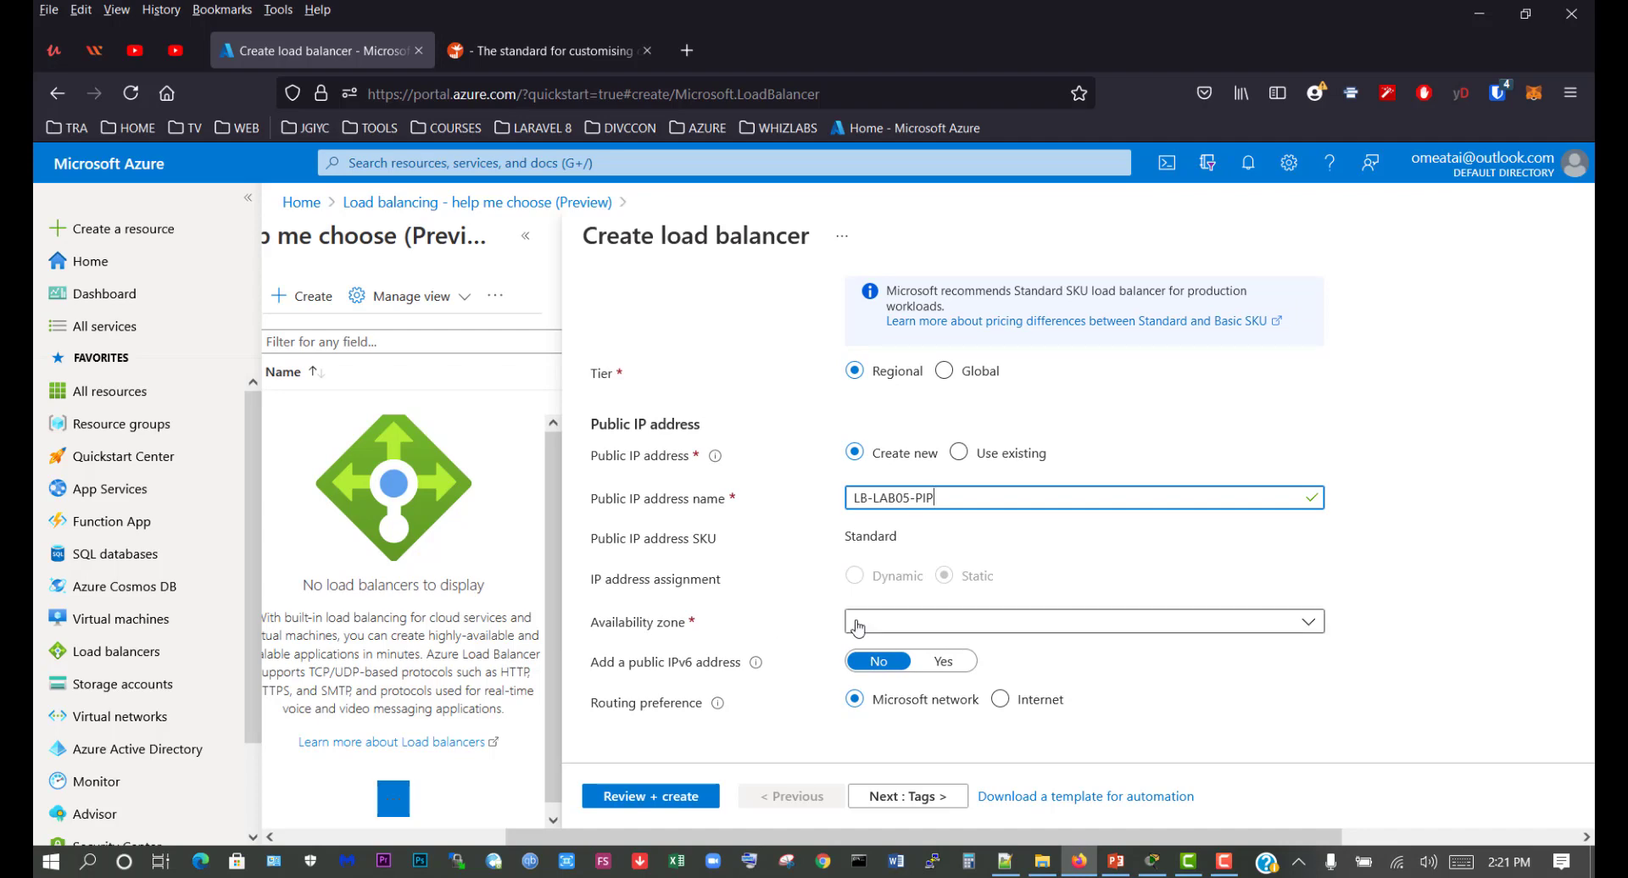
click(914, 624)
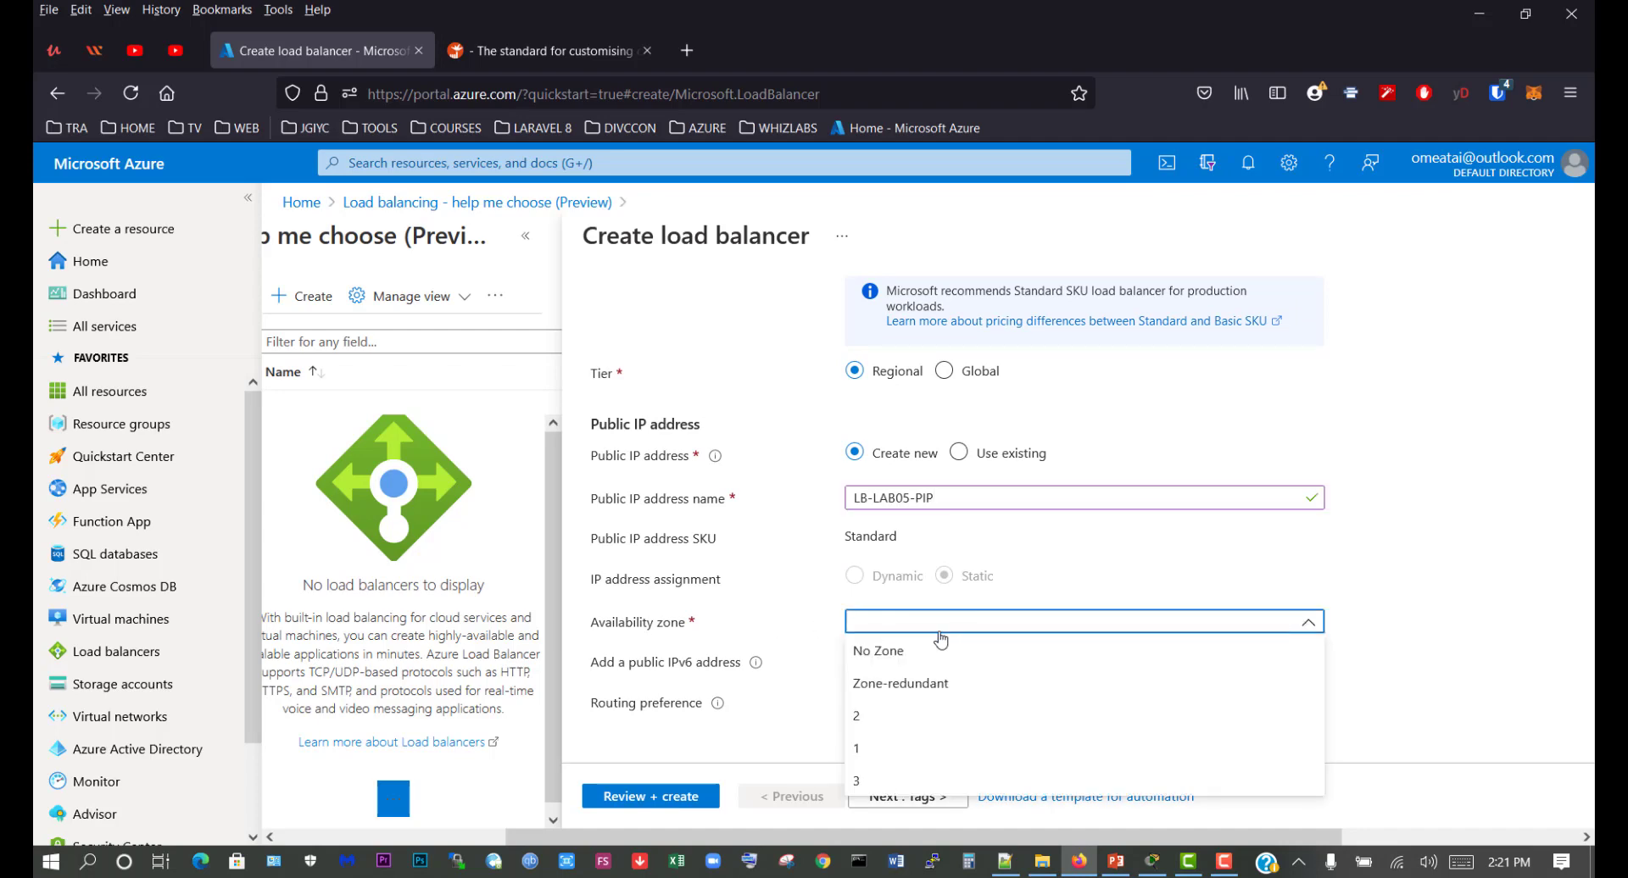
click(938, 683)
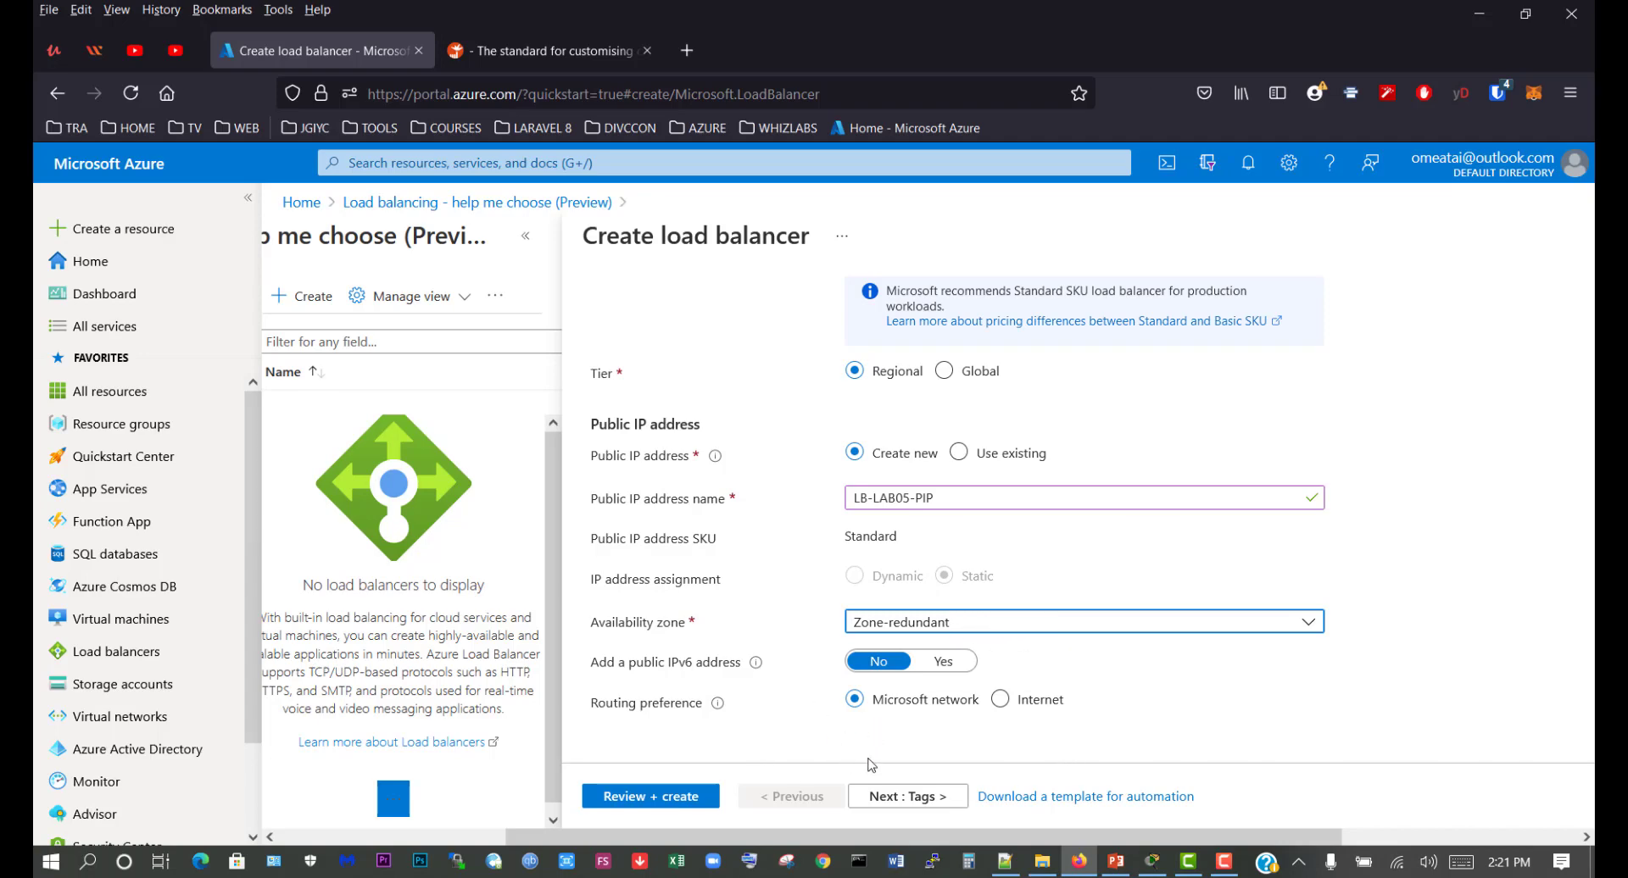
Add the tag Cost Center with value LAB05 to the load balancer, and create the load balancer.
click(938, 799)
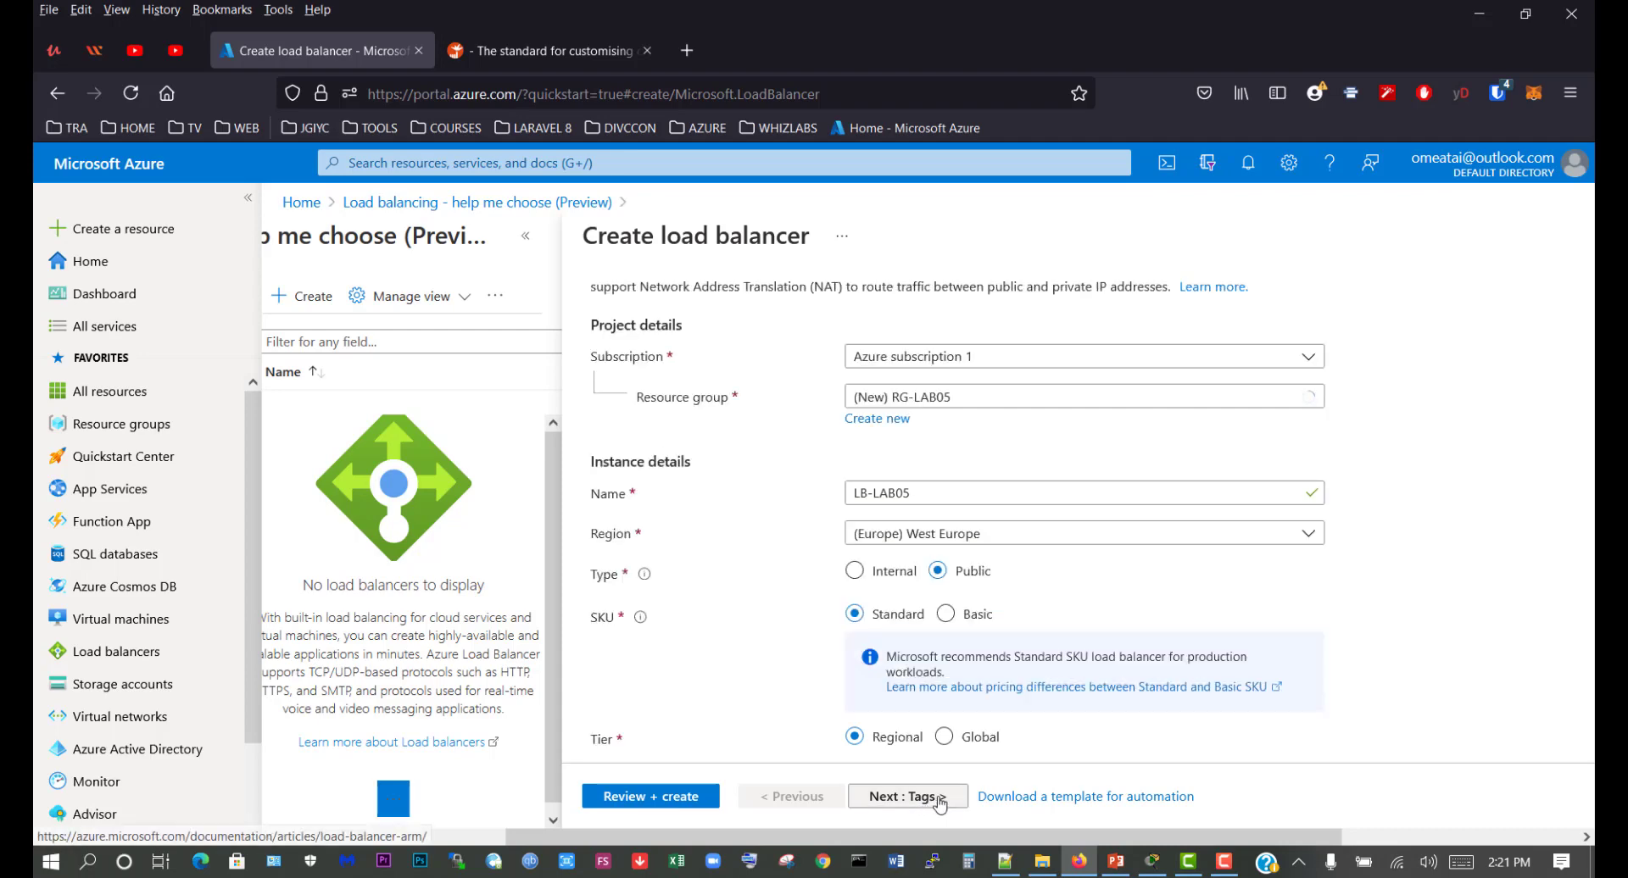
click(670, 479)
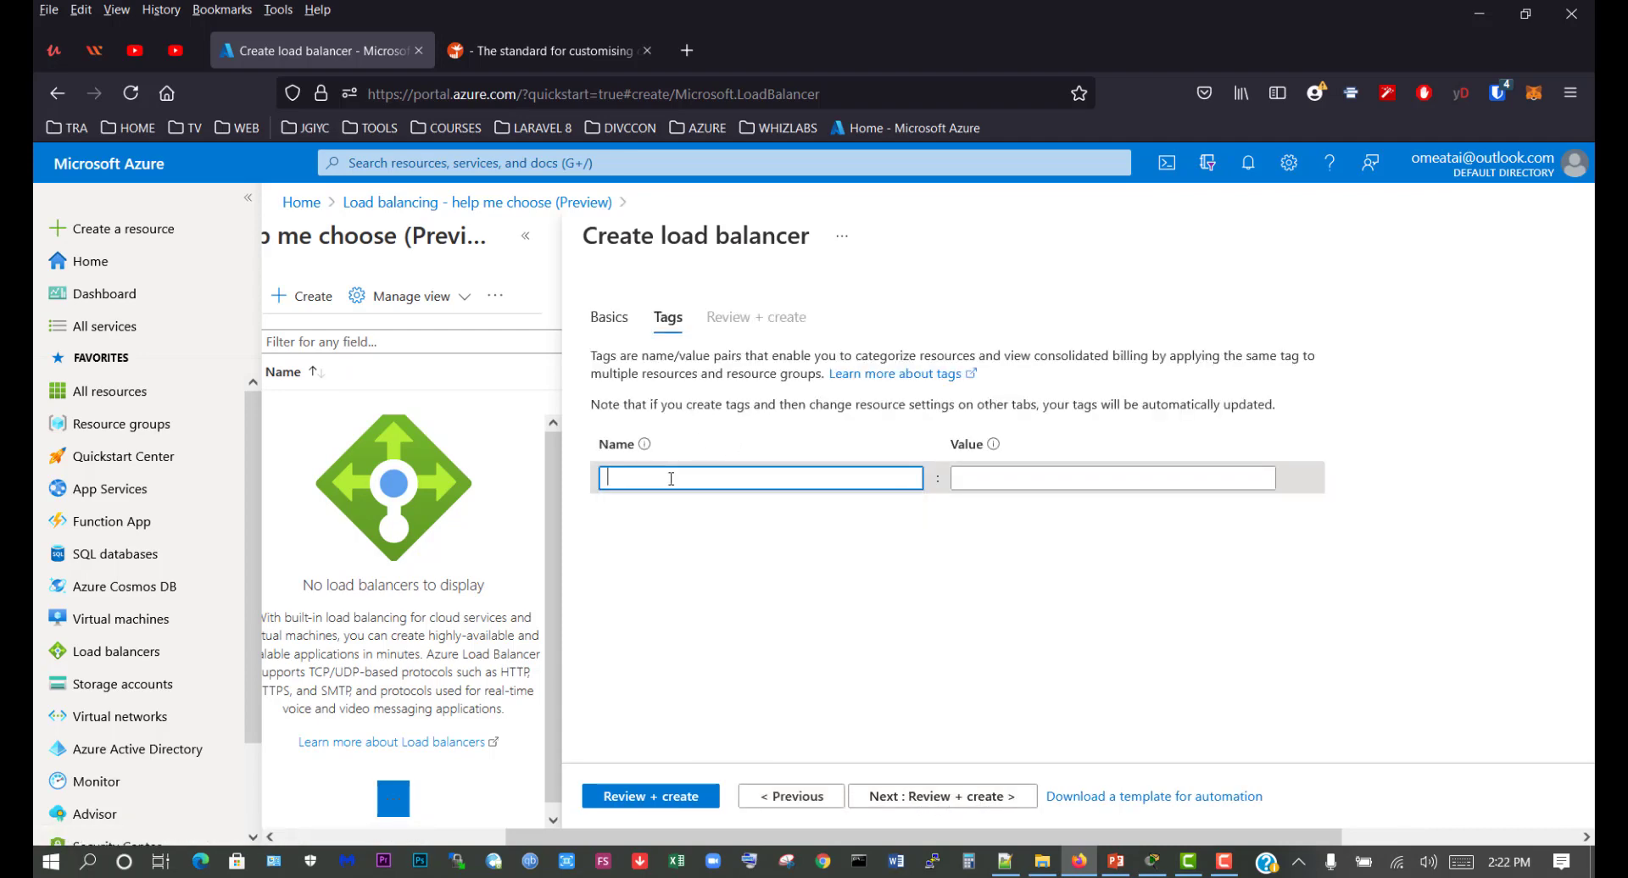
text(Co)
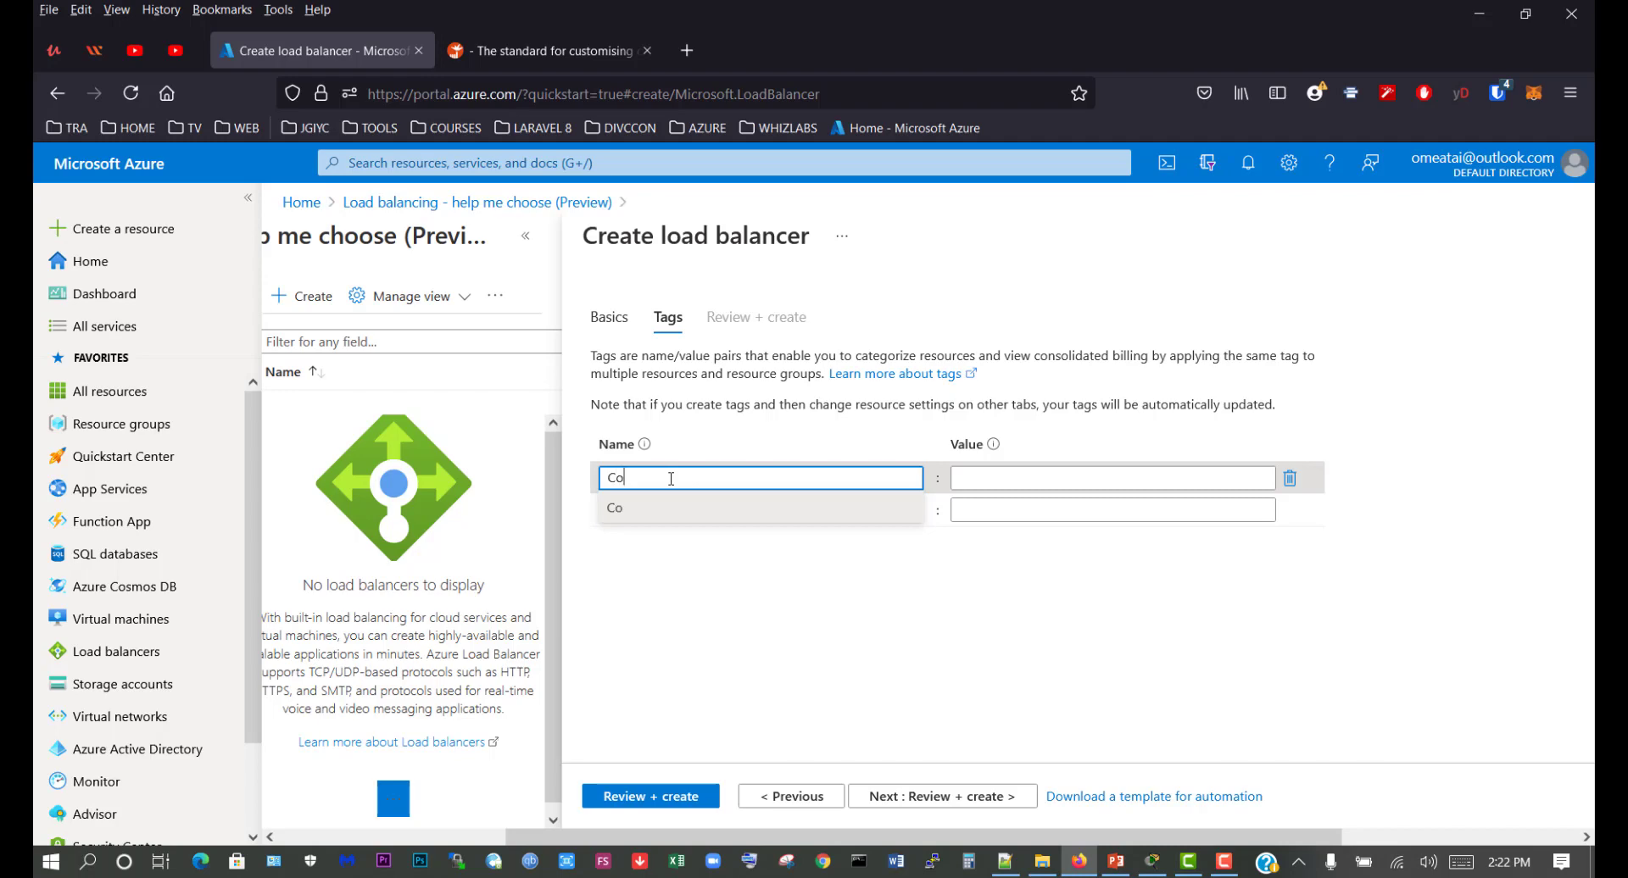
text(st Center)
click(975, 473)
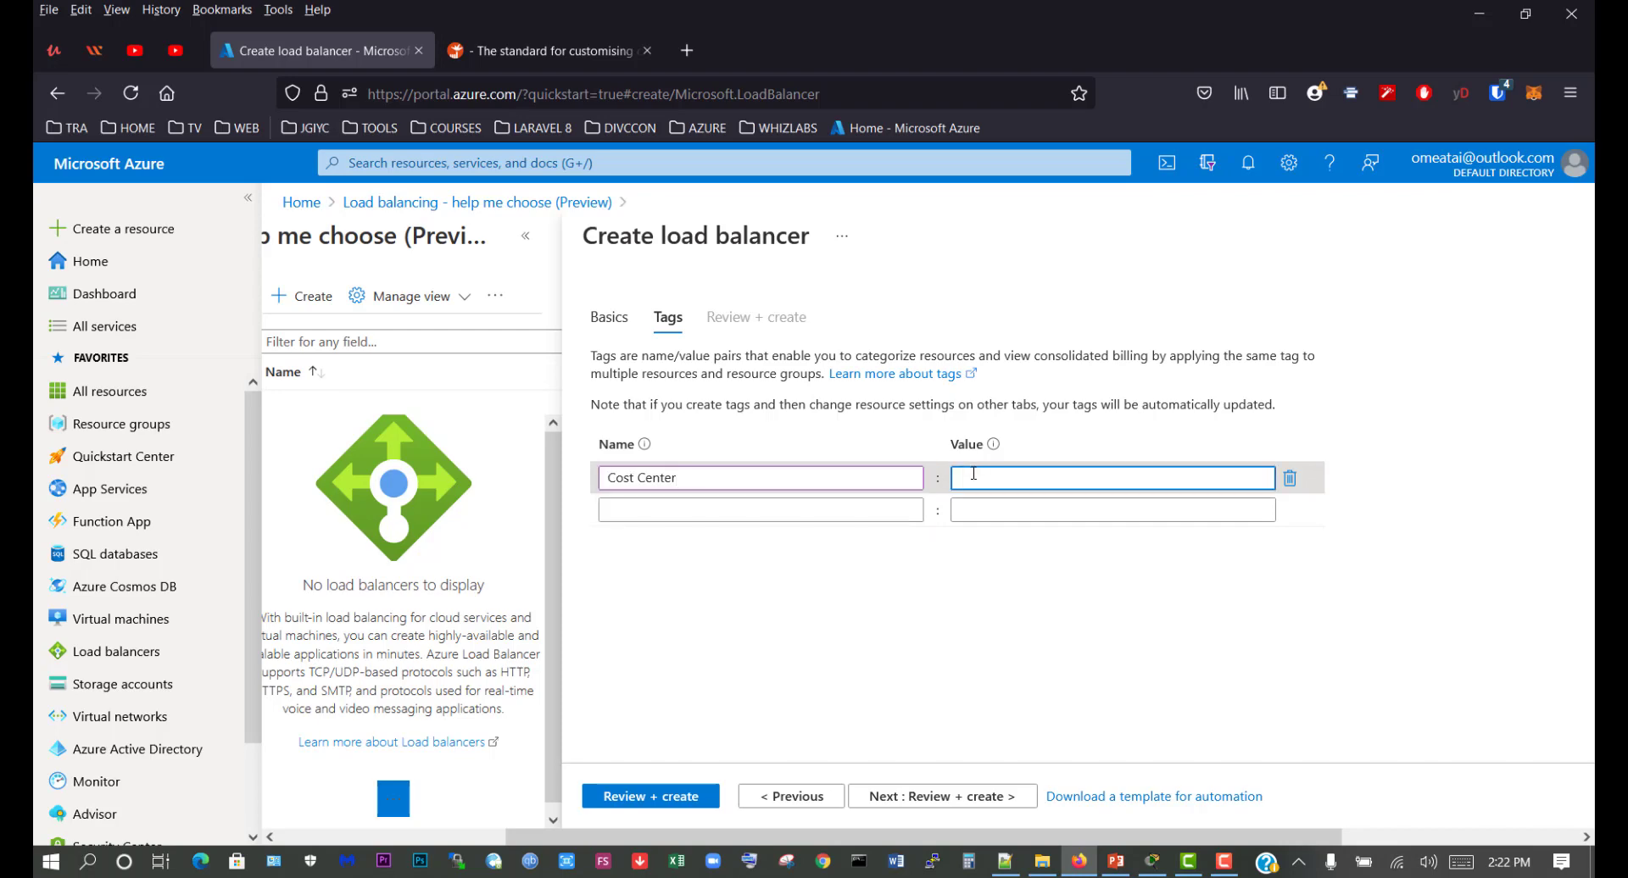
text(LAB)
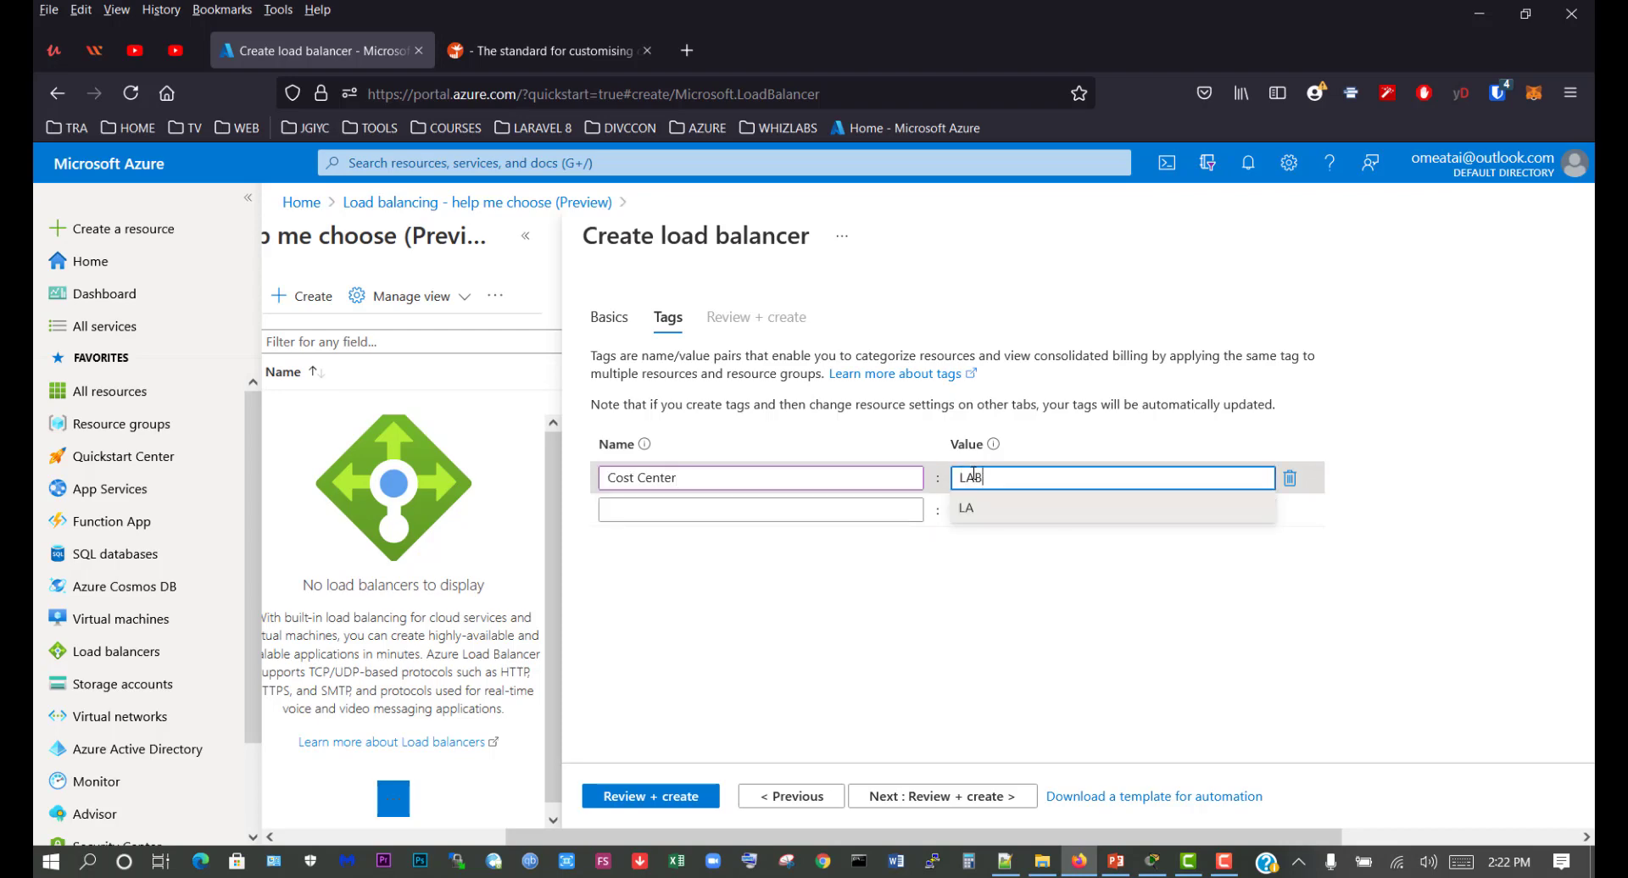
text(05)
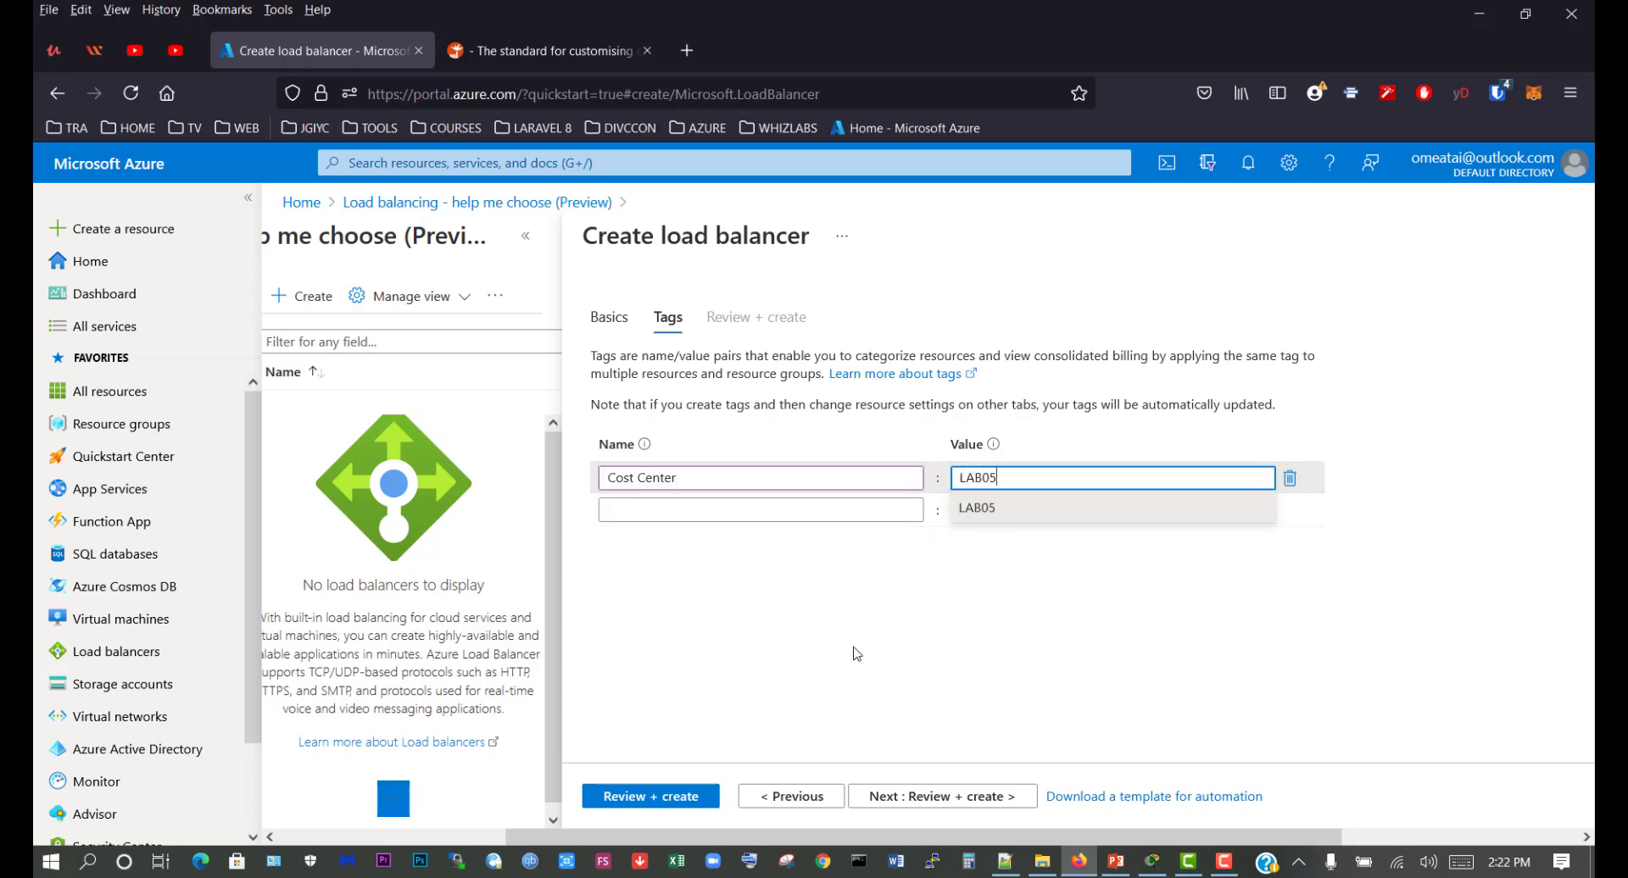
click(678, 795)
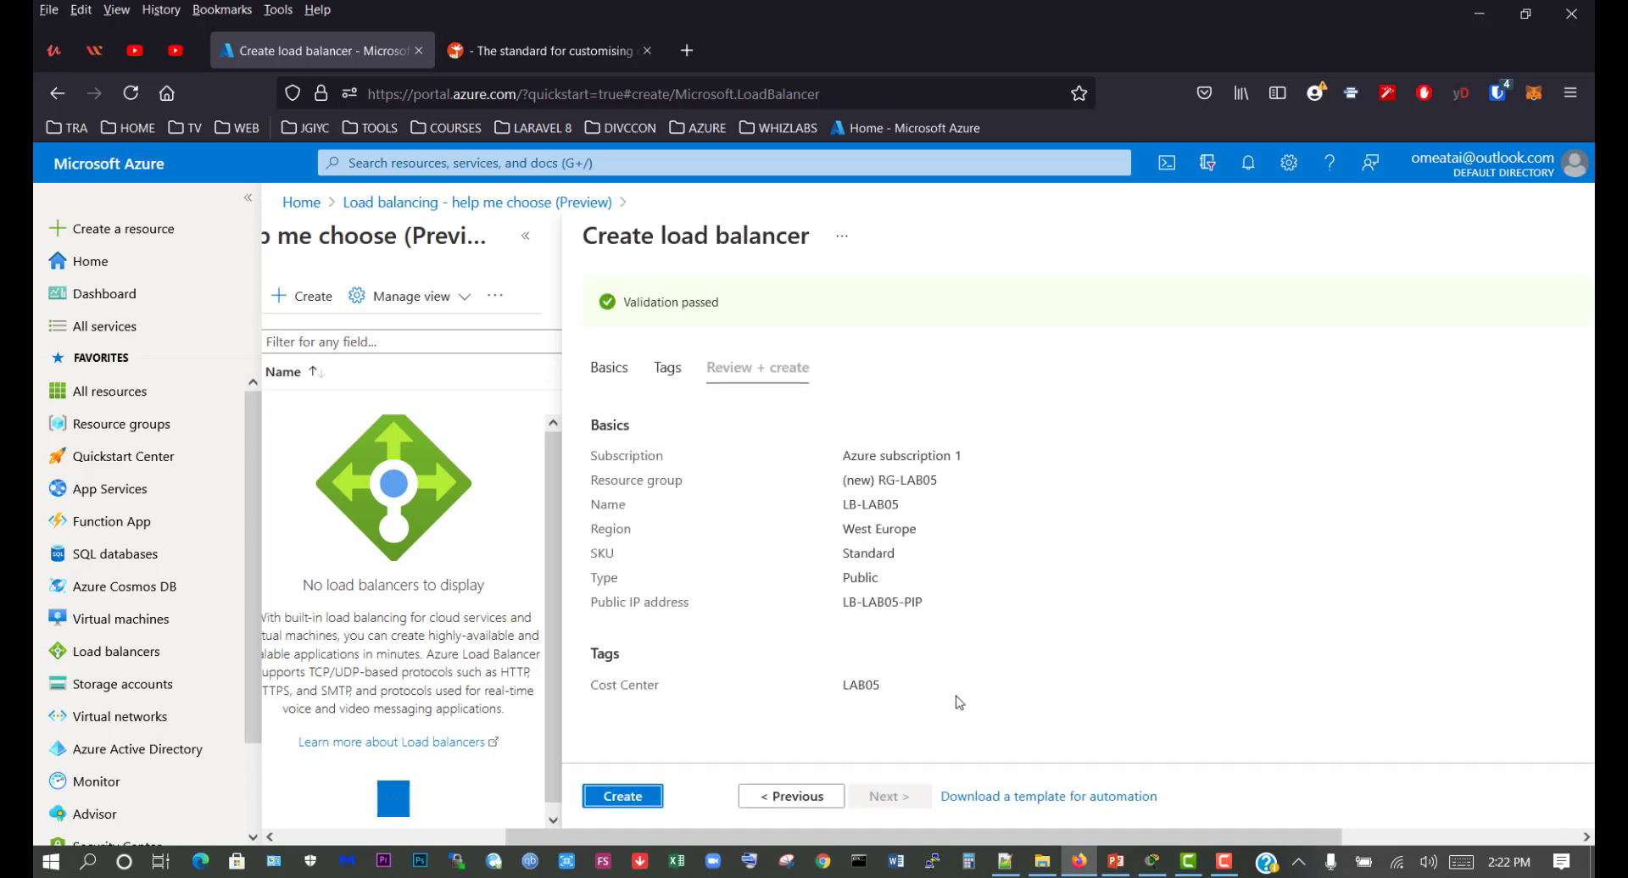
click(653, 794)
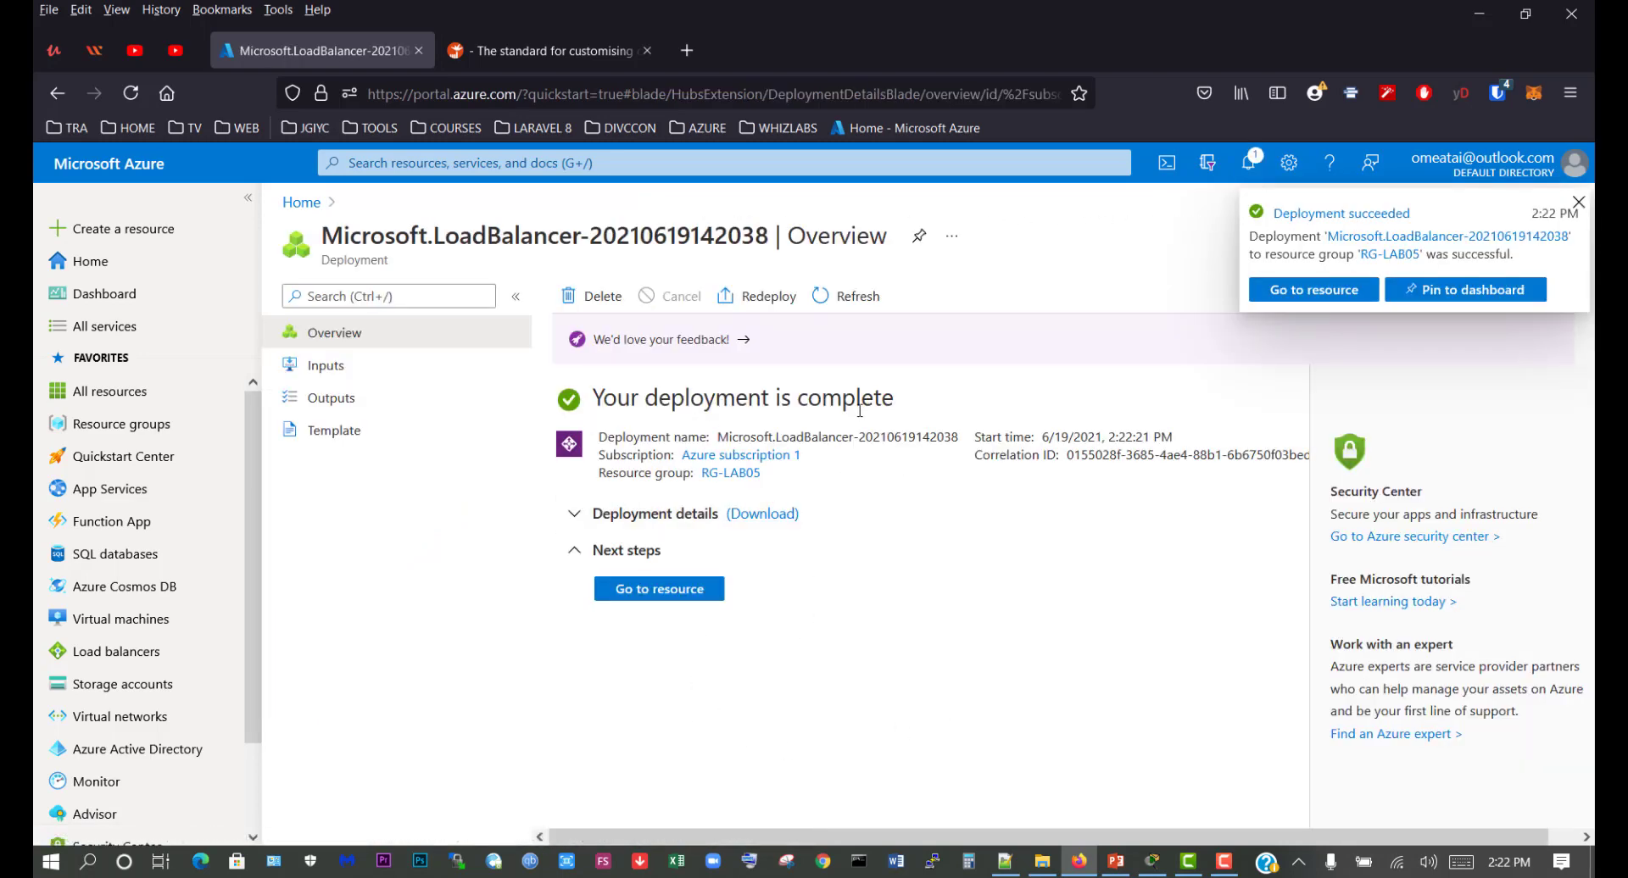
Open the deployed load balancer and check the IP address in its frontend IP configuration.
click(663, 595)
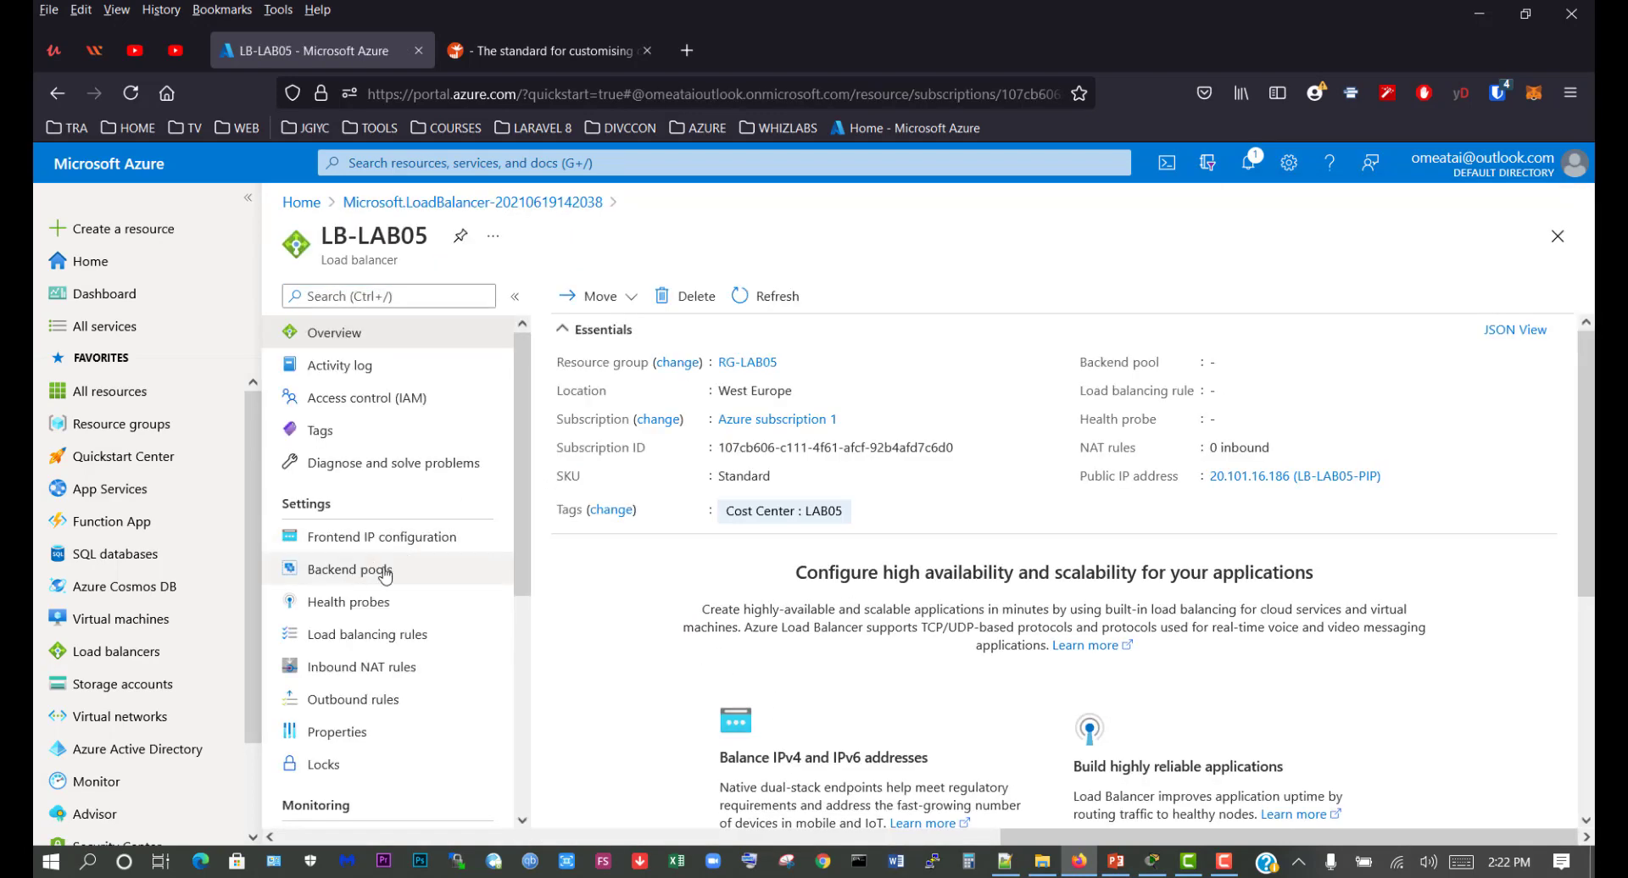
click(366, 537)
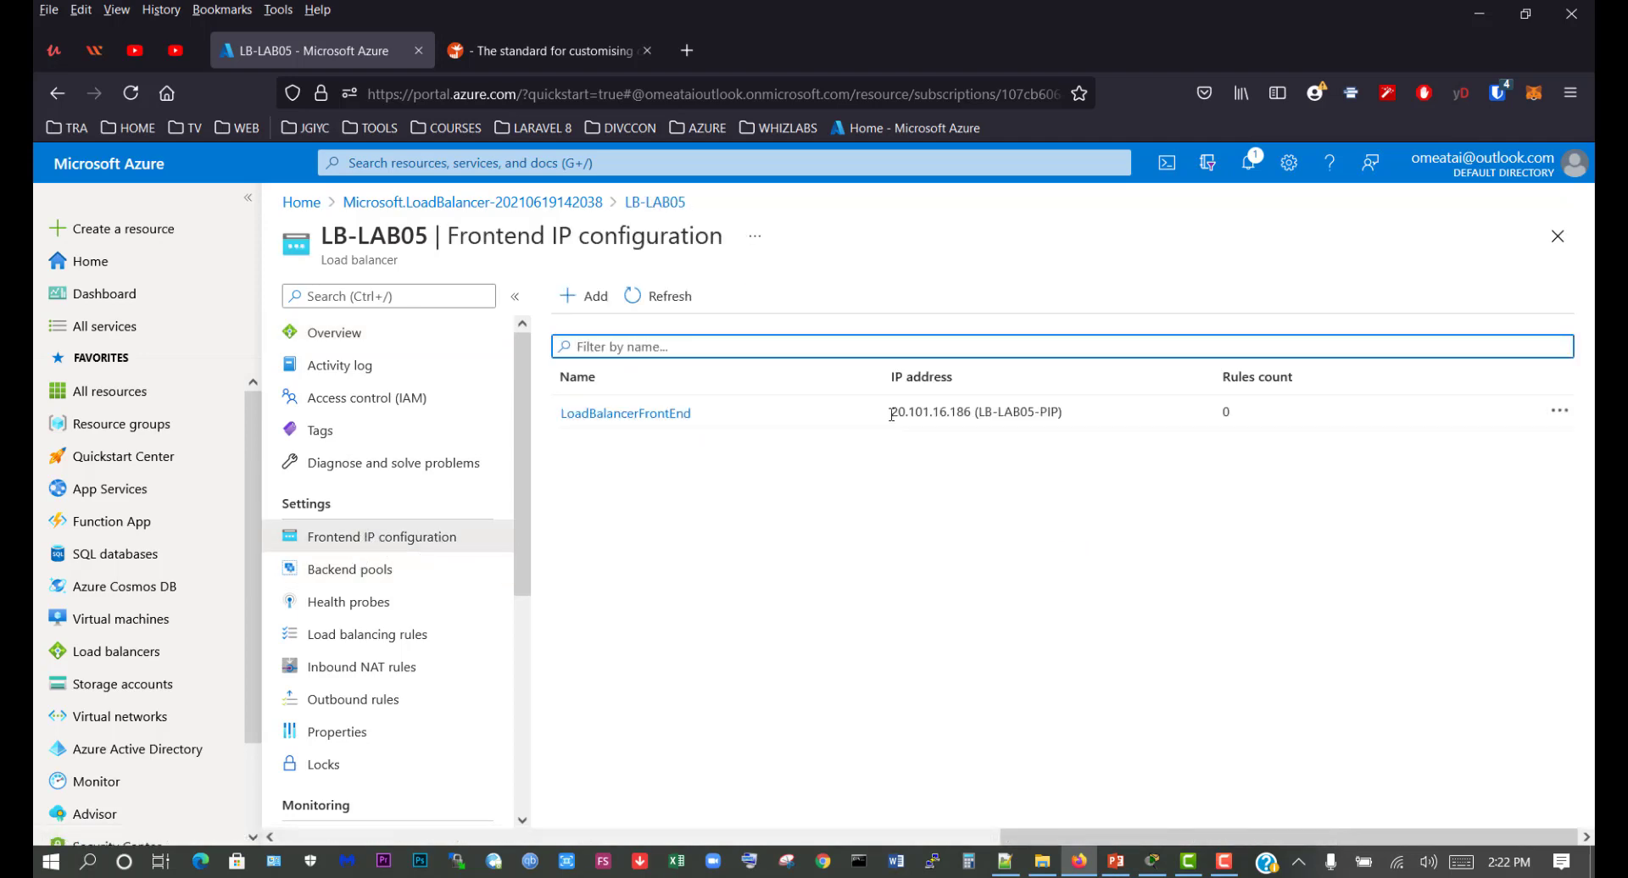
drag(891, 419, 973, 412)
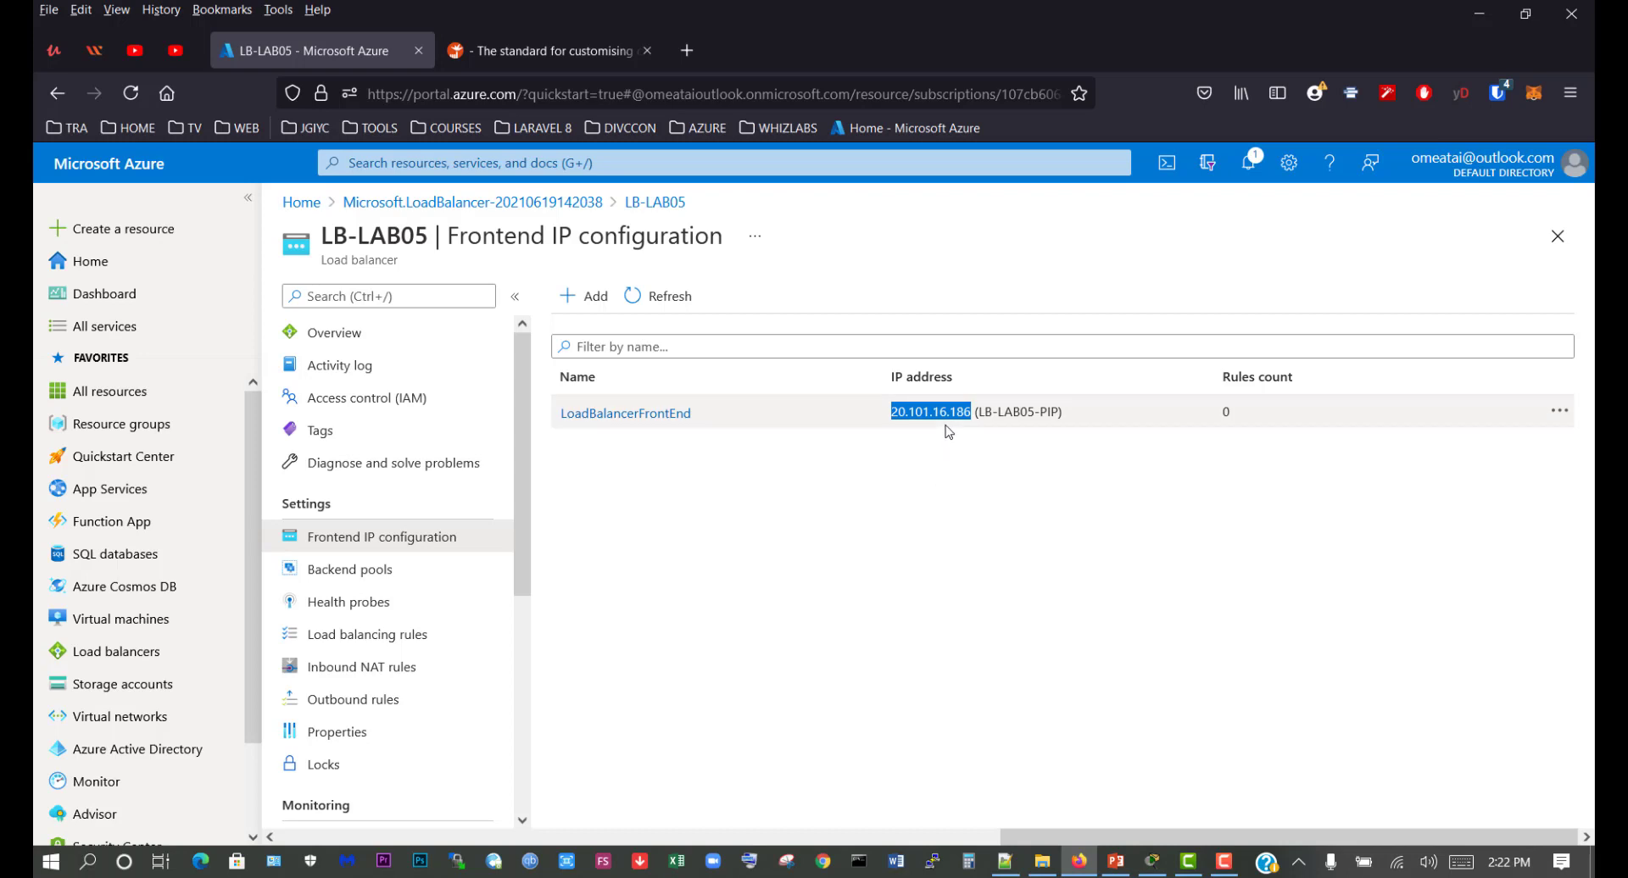
click(355, 575)
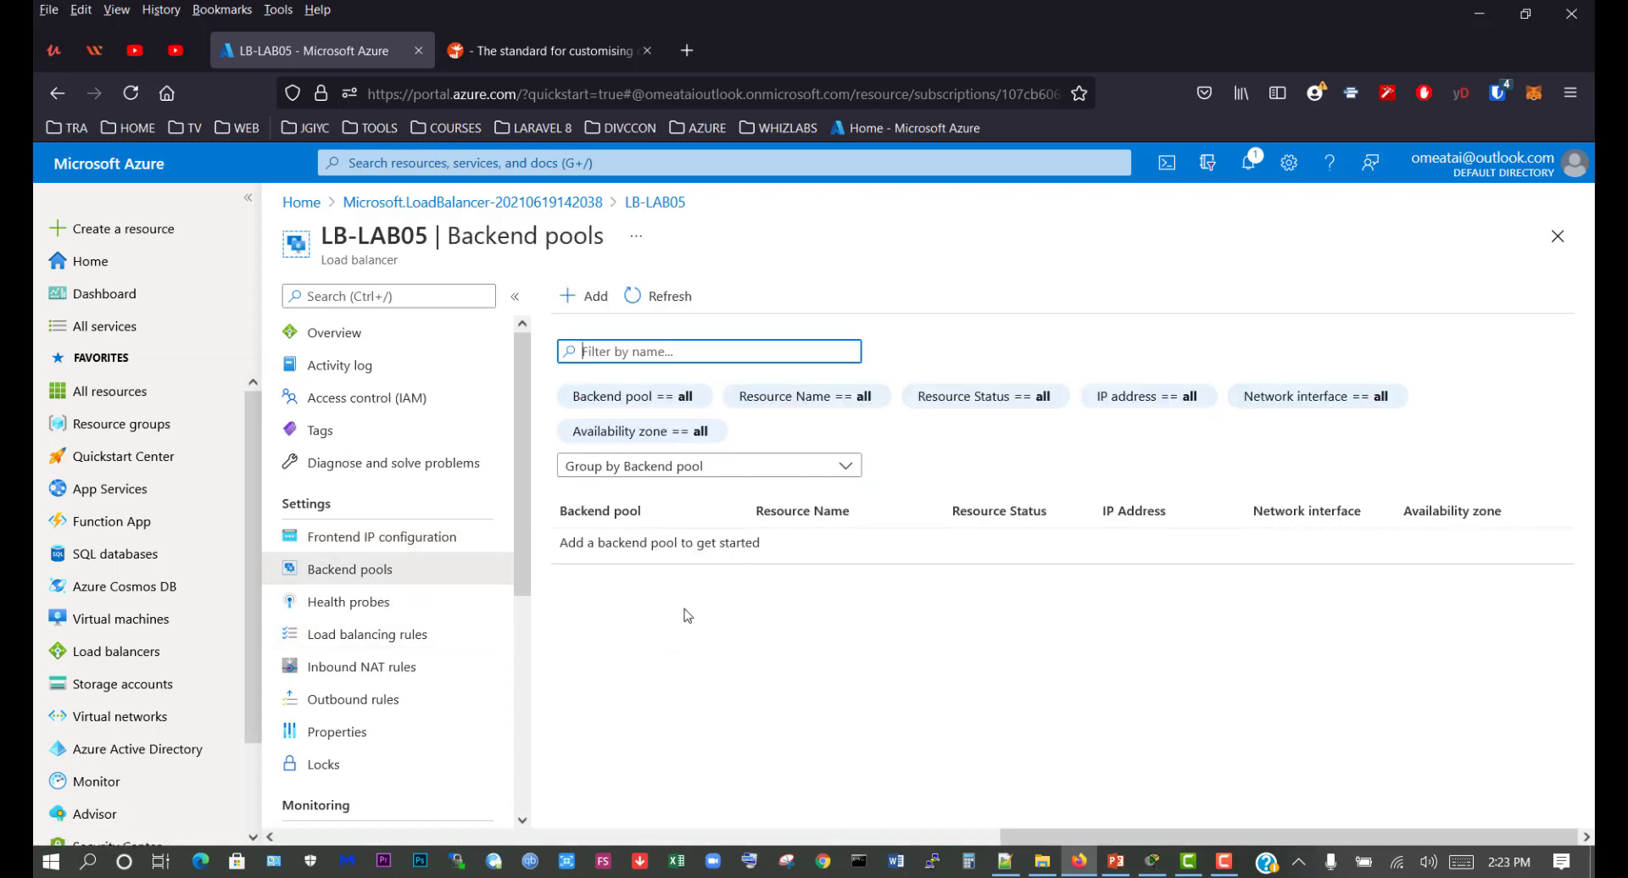
click(582, 297)
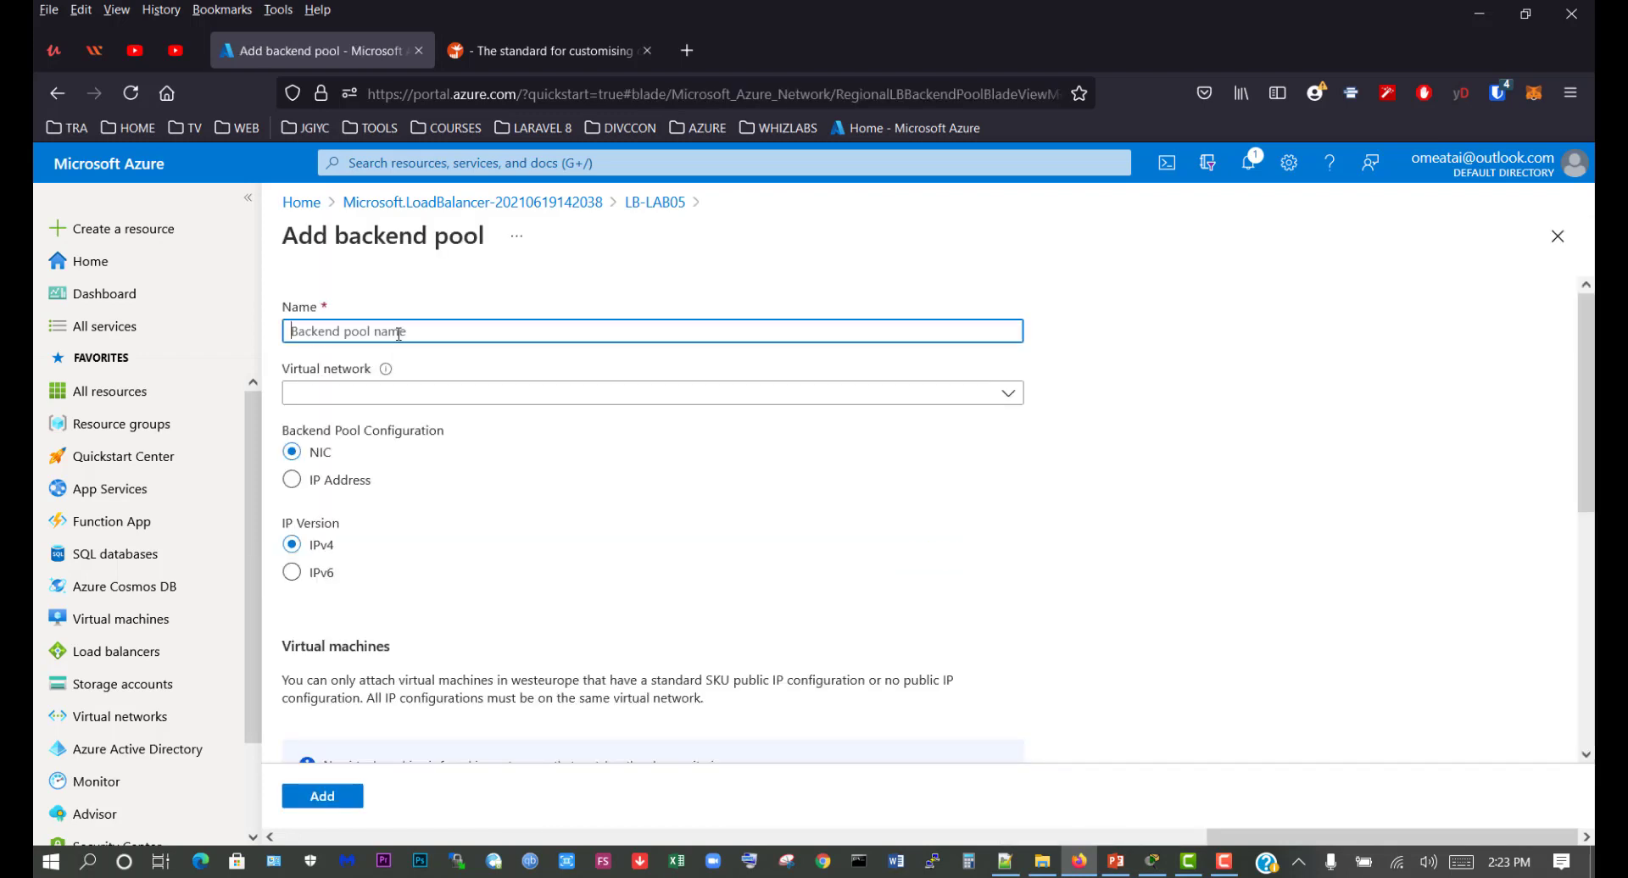
text(BEP-L)
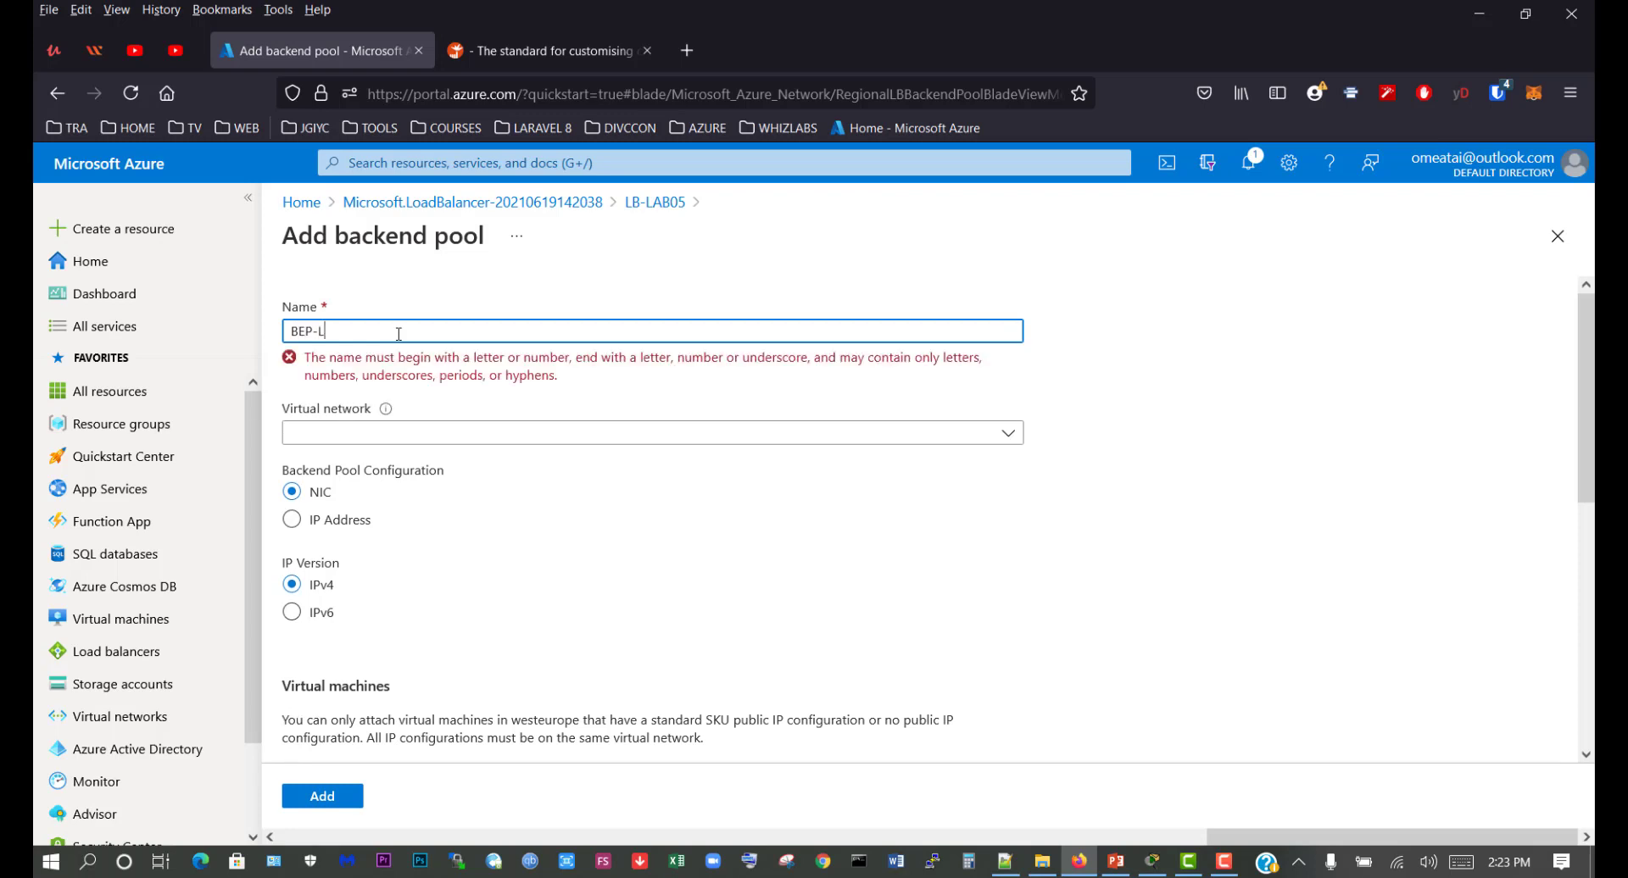
text(AB05)
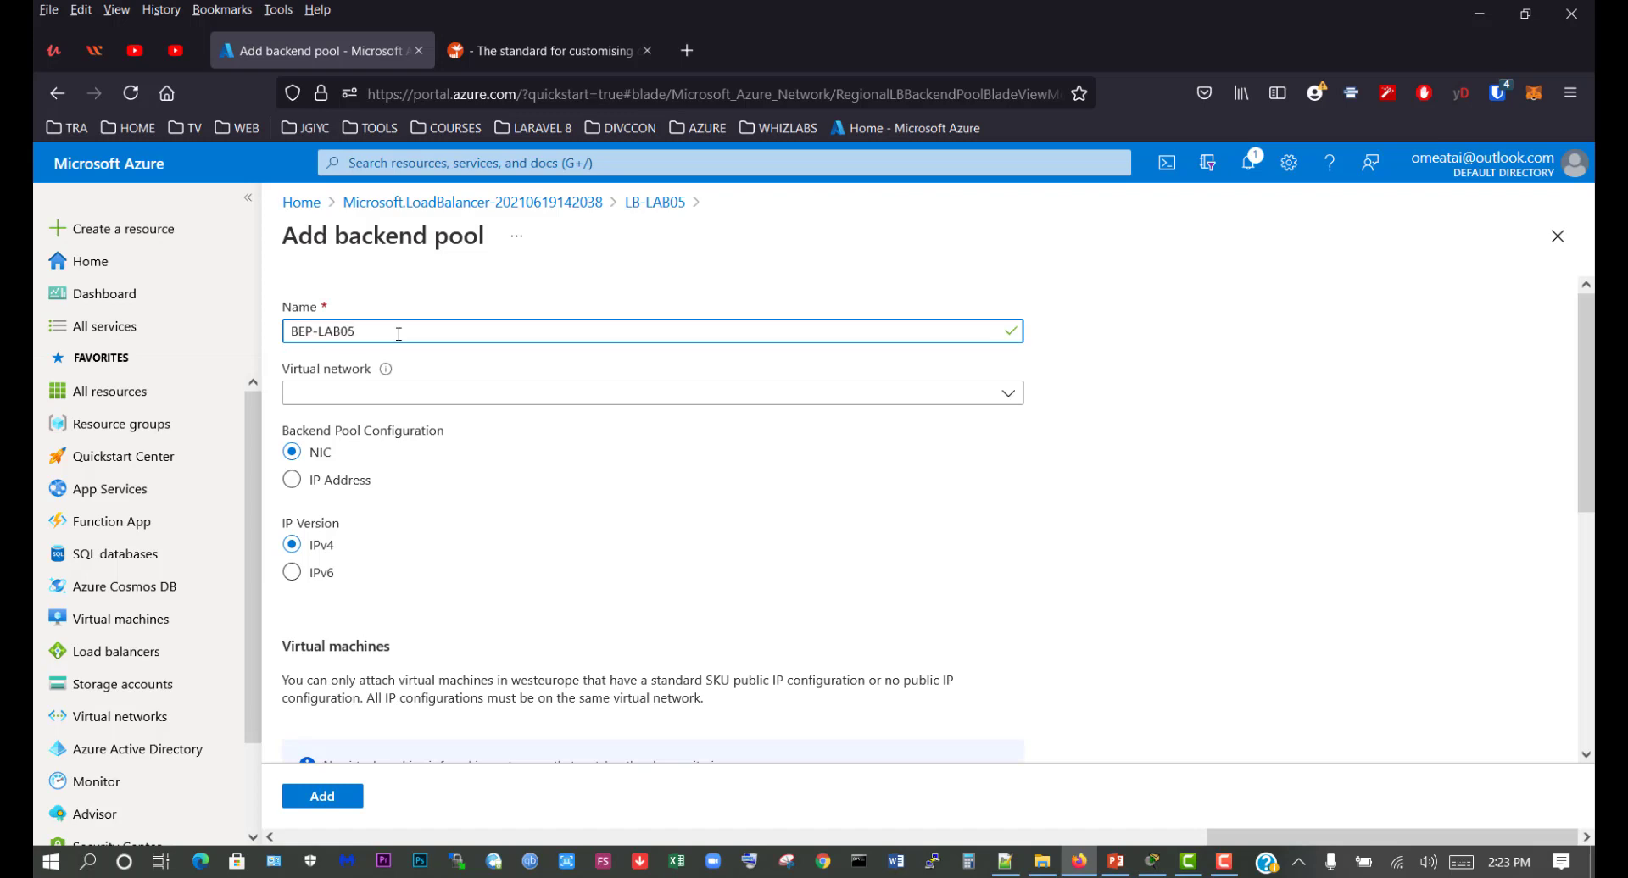
click(415, 393)
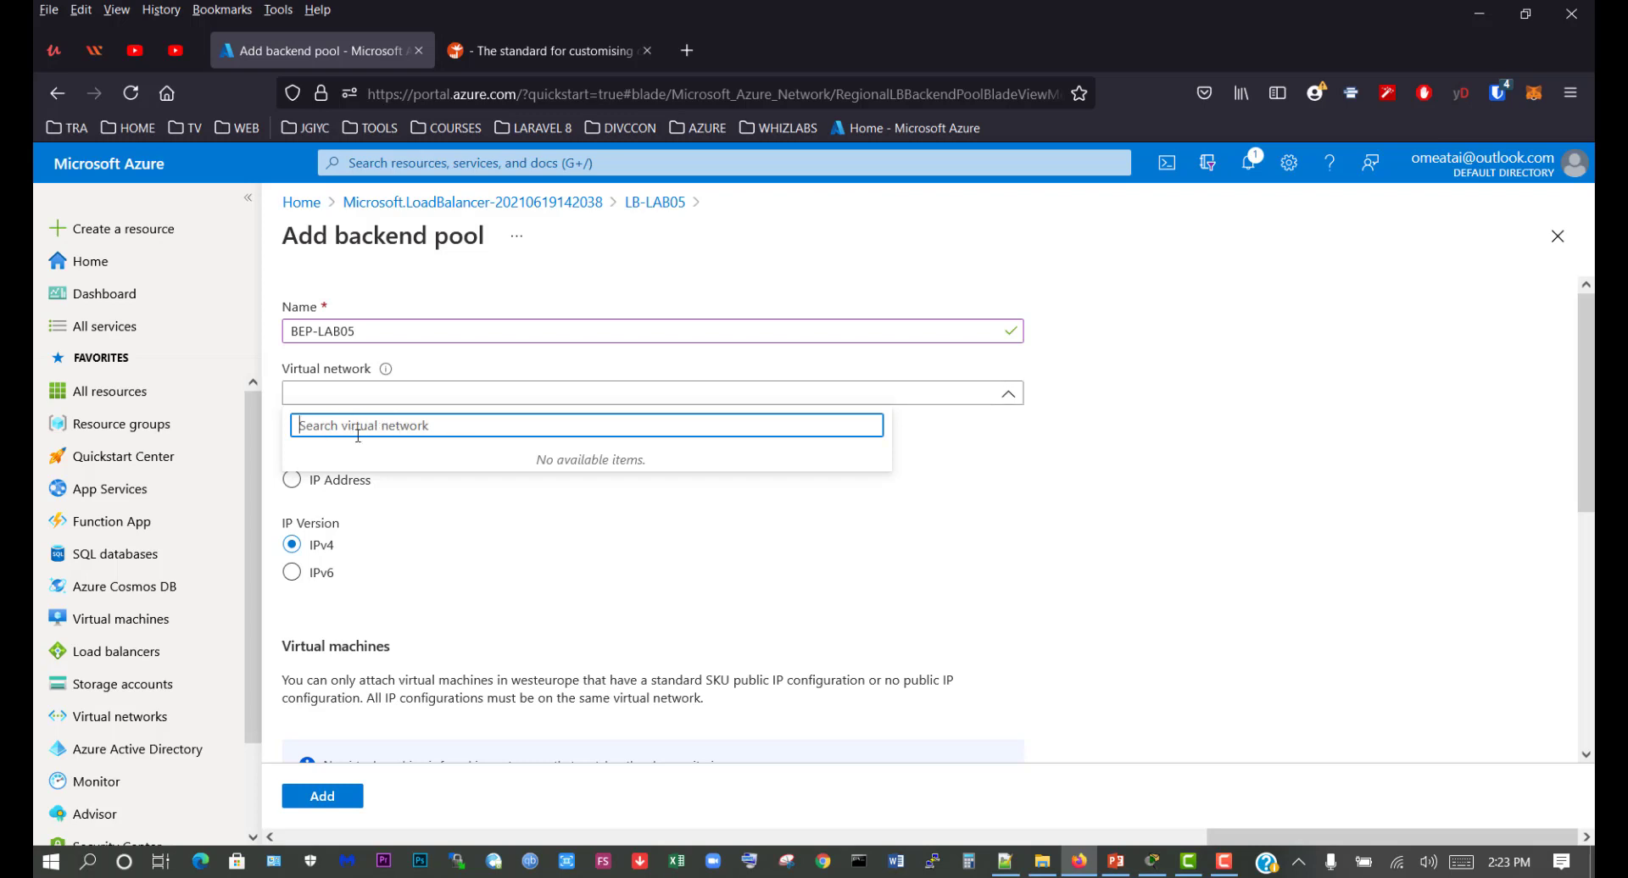
click(483, 358)
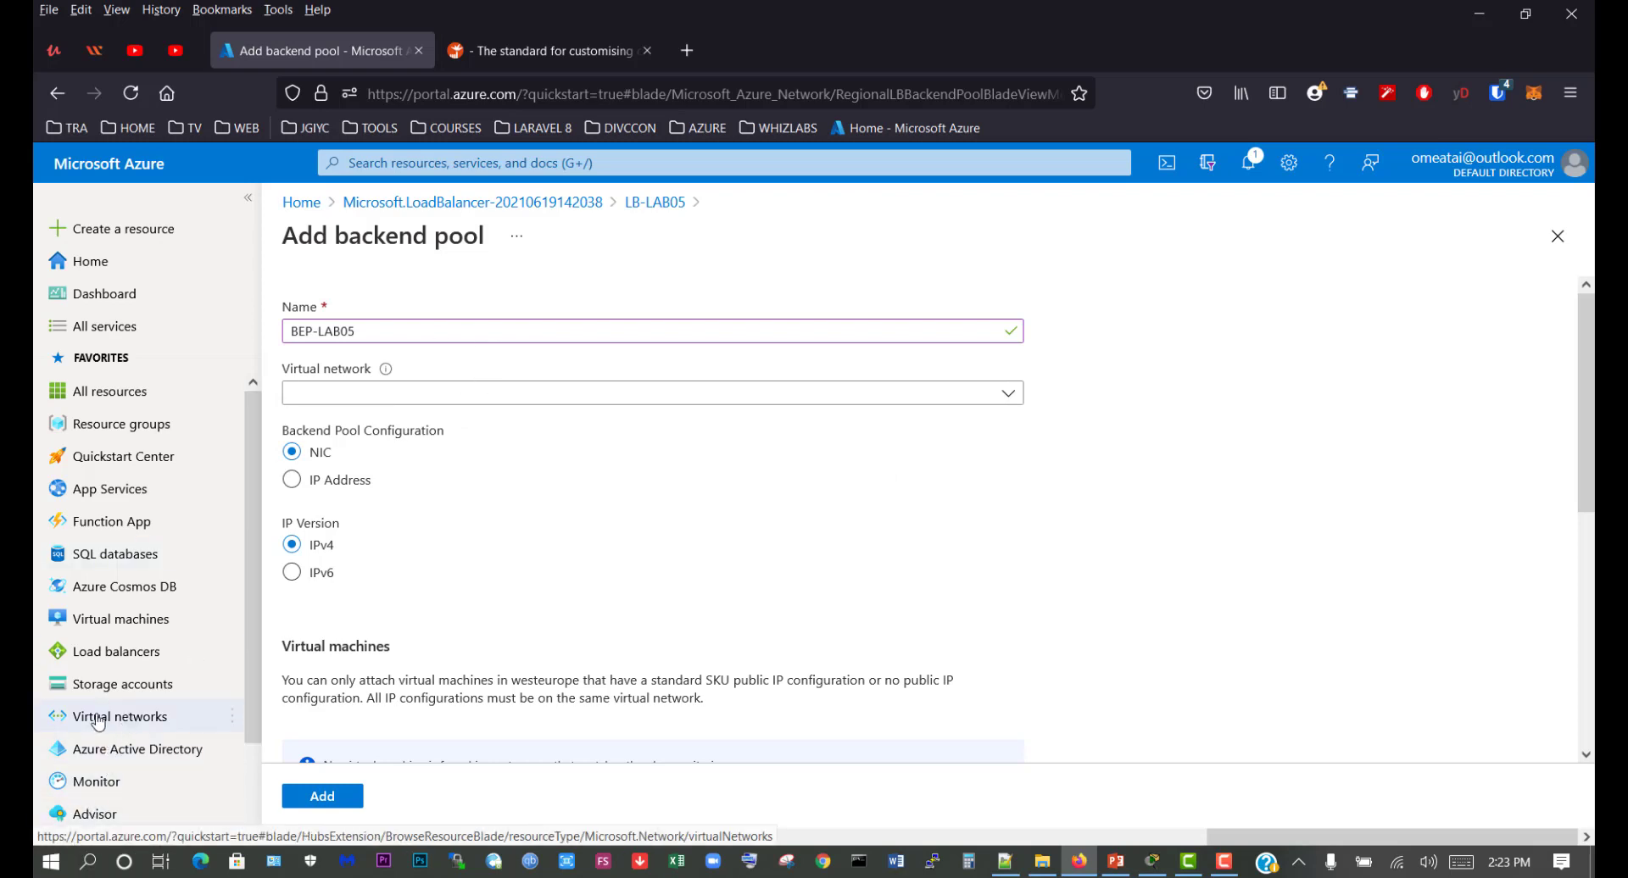
Start a new virtual network named vNET-LAB05 in resource group RG-LAB05, region West Europe.
click(123, 720)
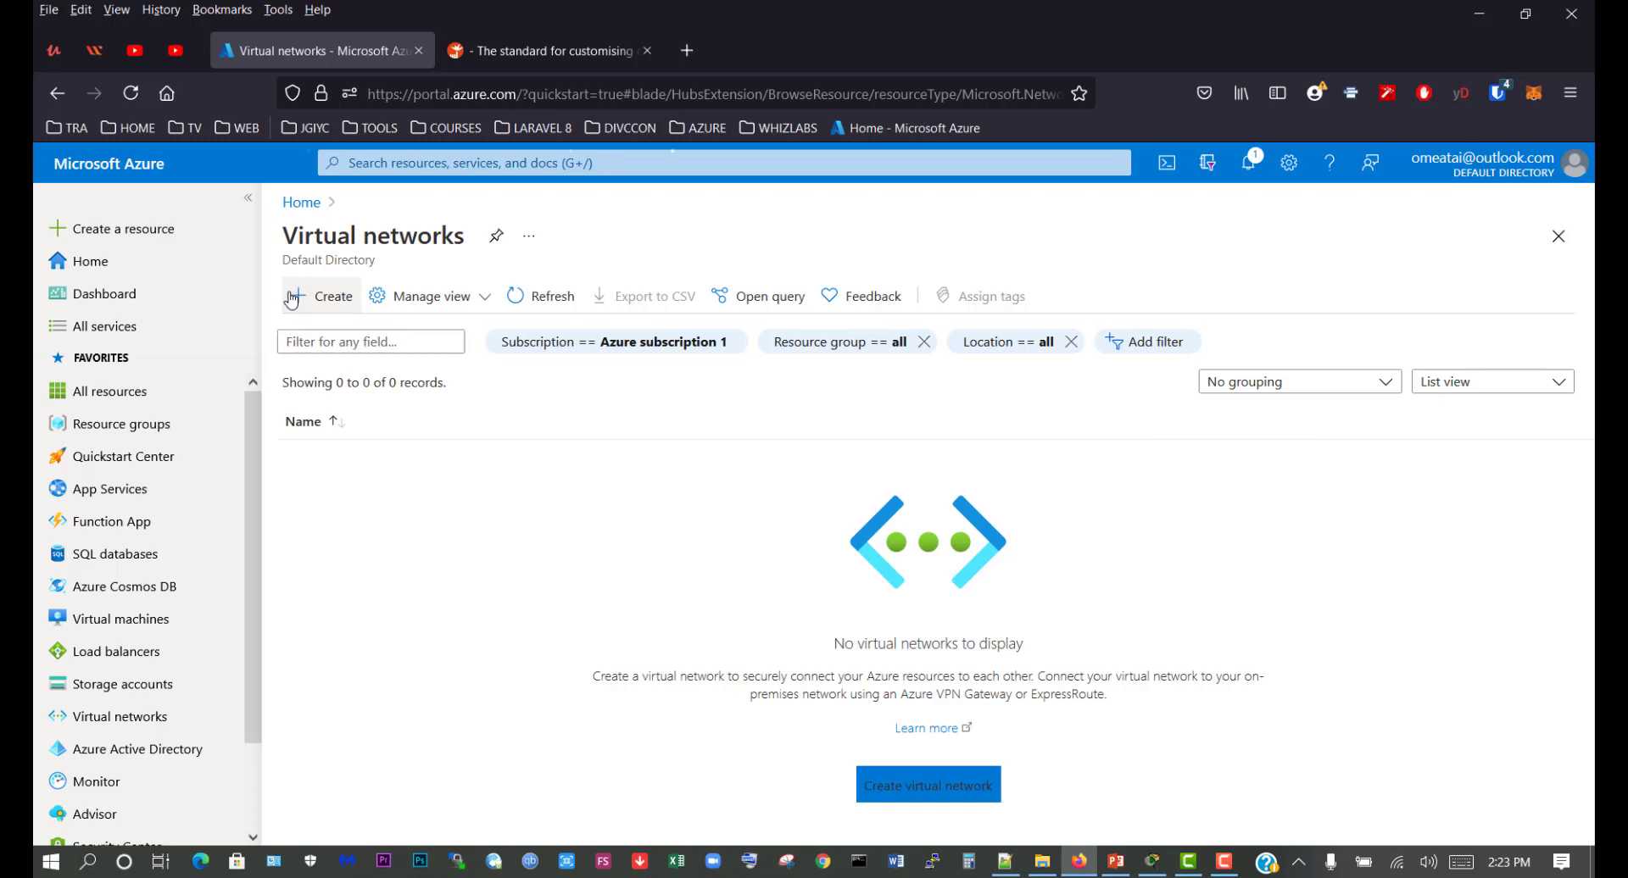
click(315, 299)
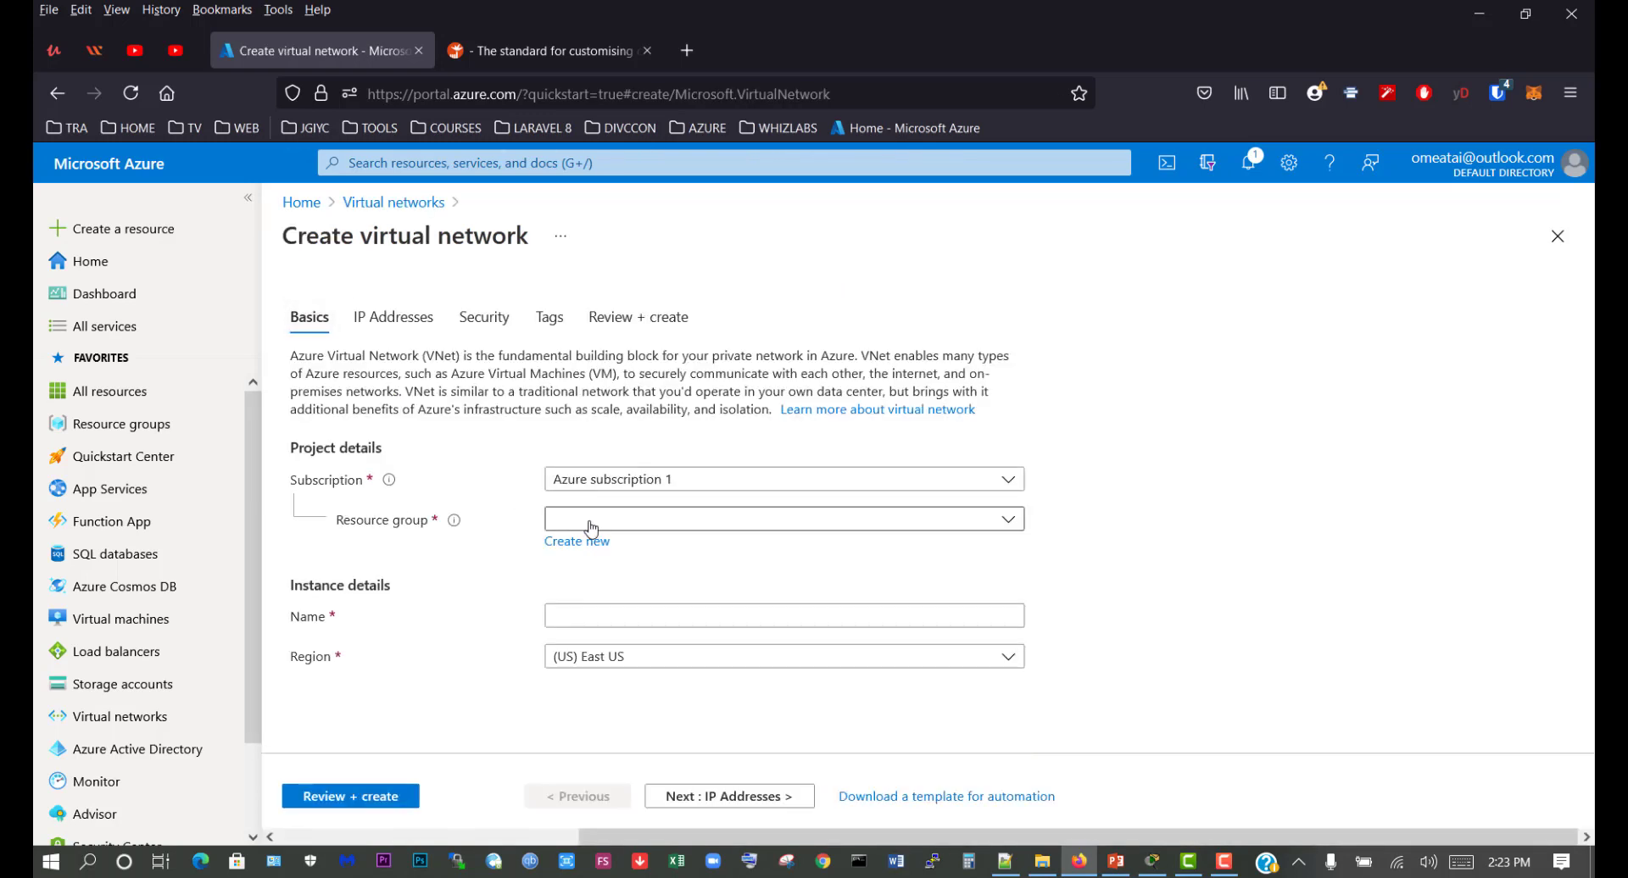
click(591, 527)
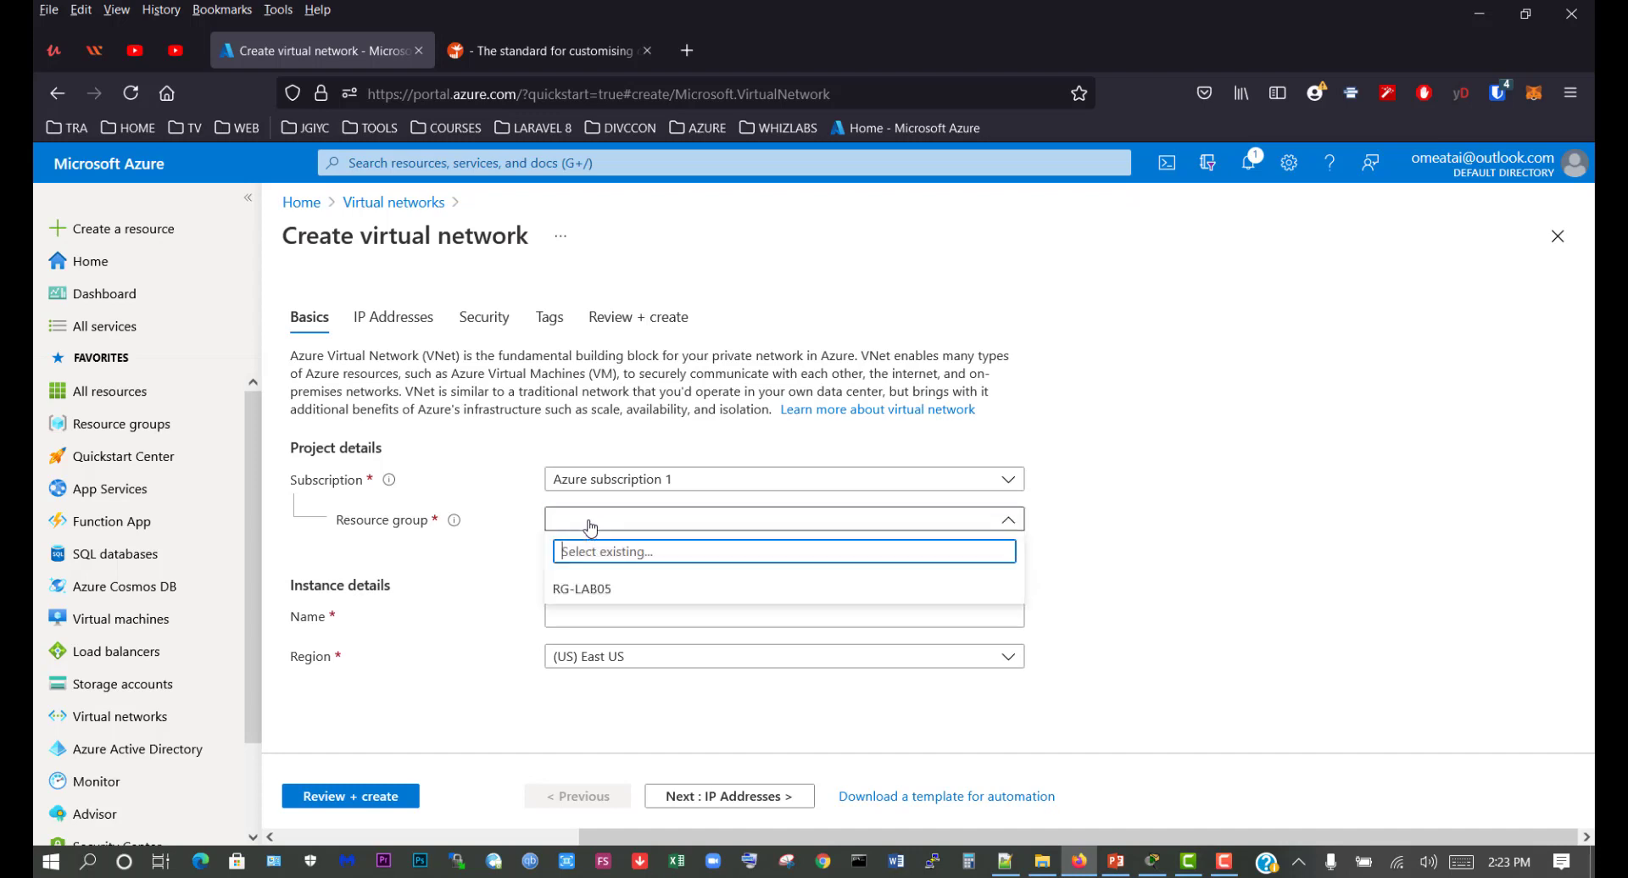
click(615, 595)
click(583, 615)
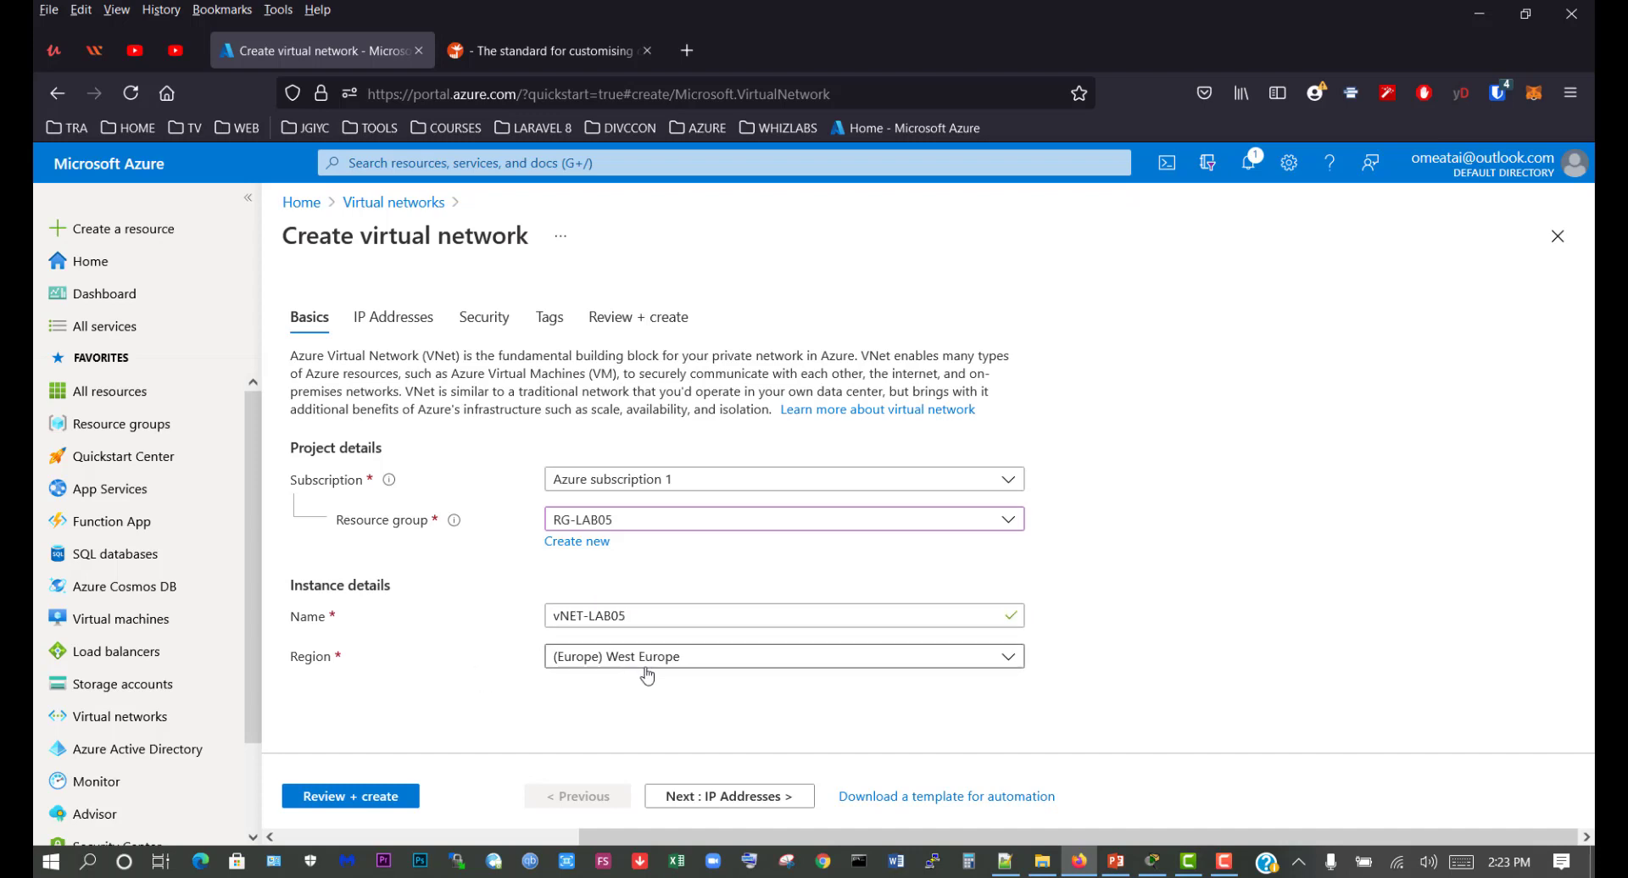
Keep the virtual network's default IP address and security settings, leave its tags empty, and create it.
click(715, 787)
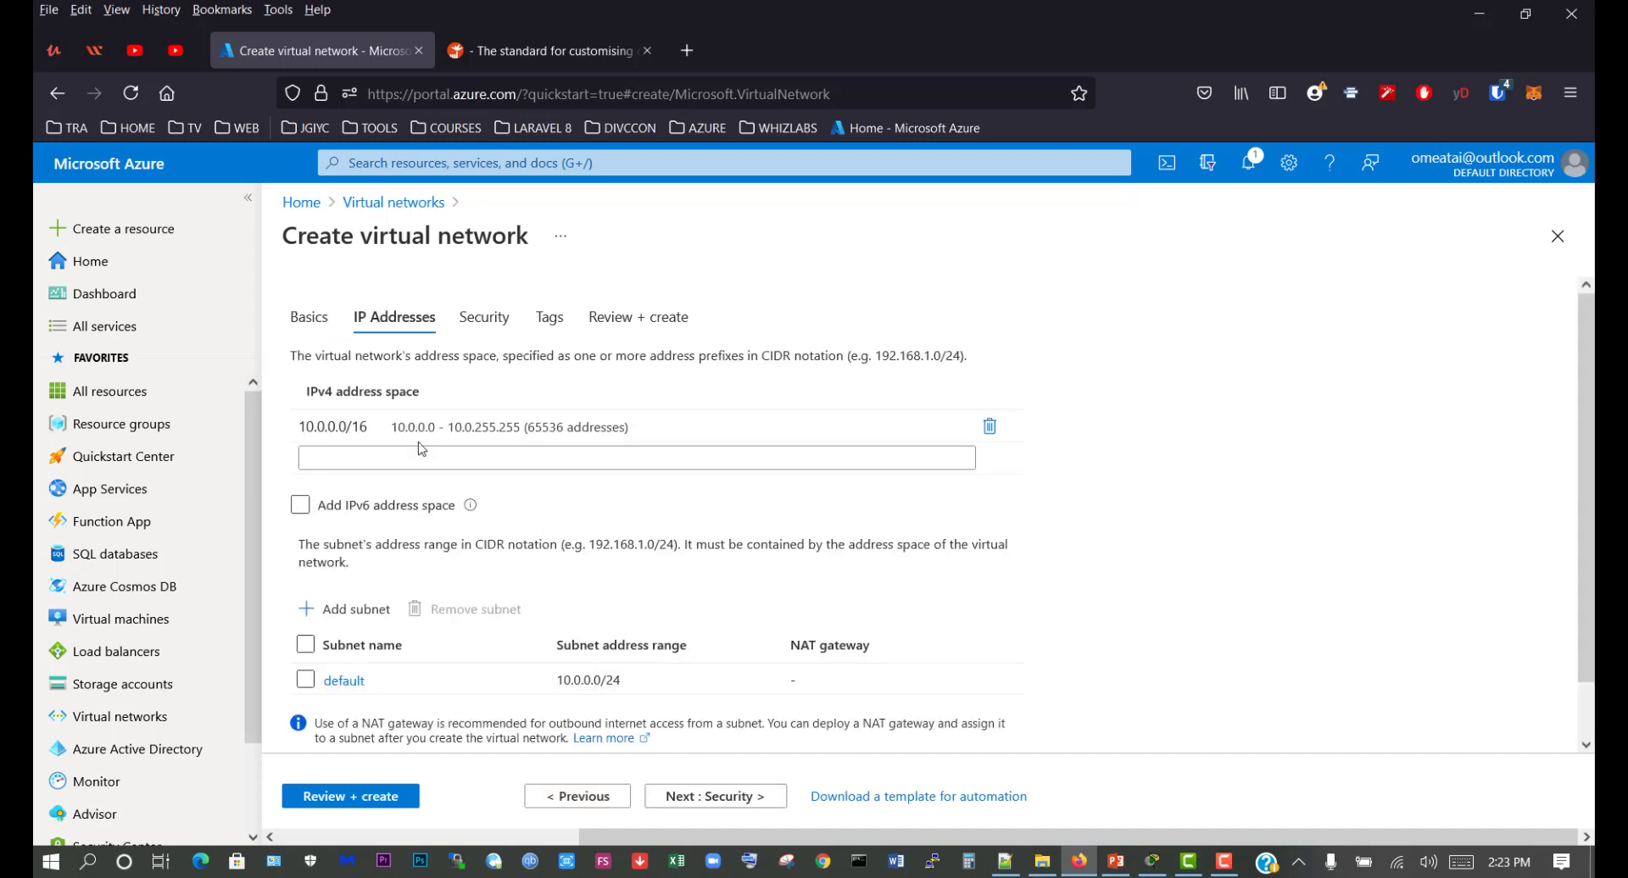
scroll(601, 653, down, 1)
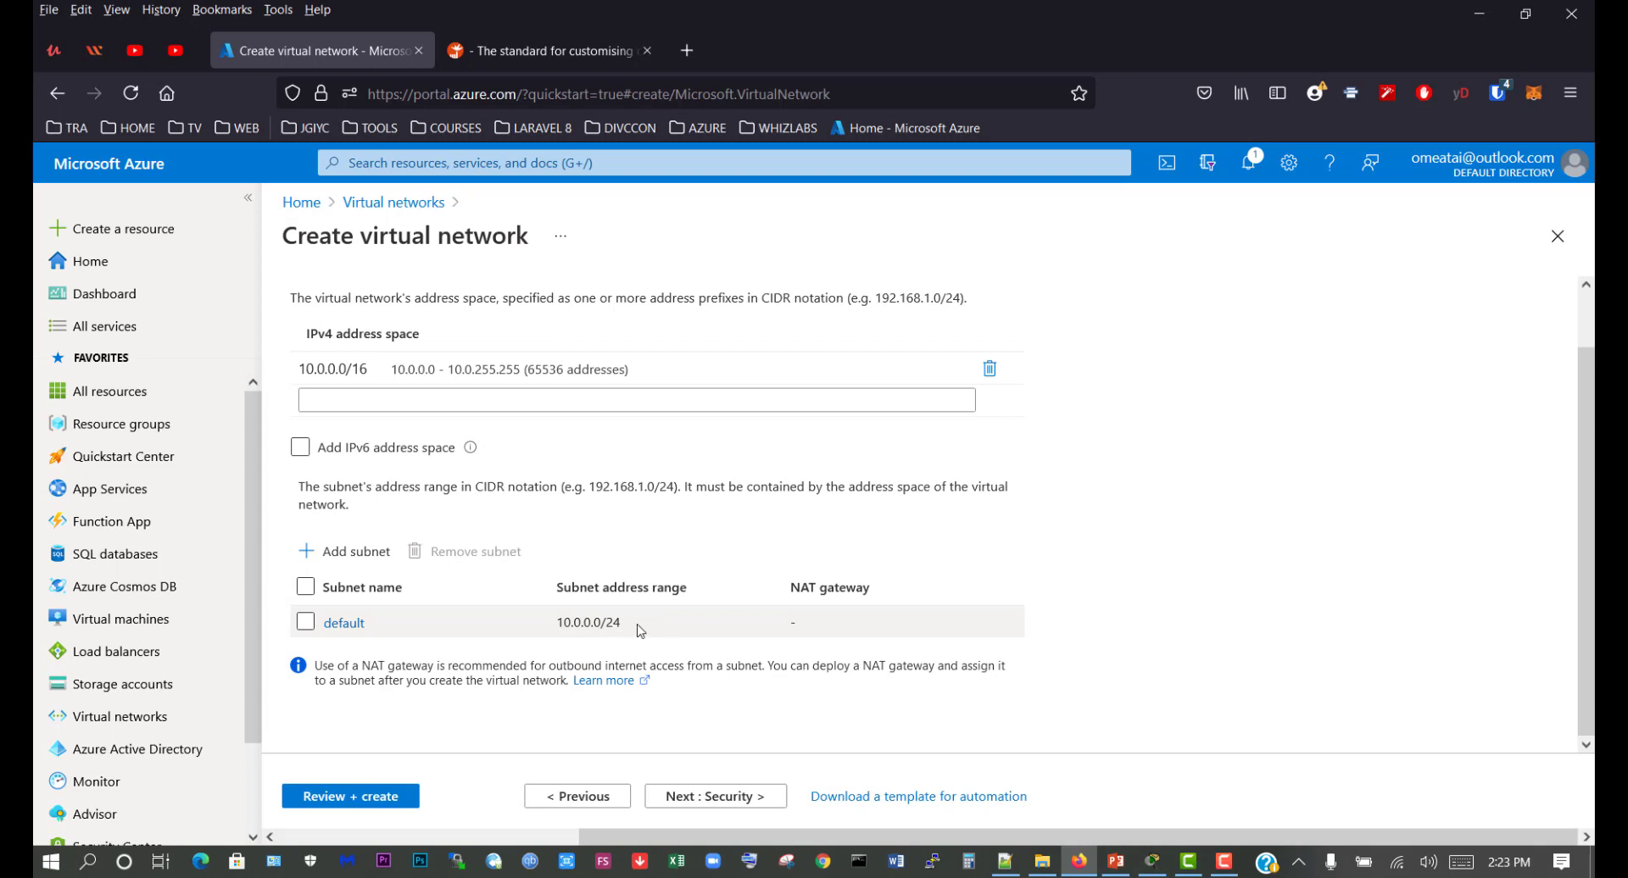
click(711, 796)
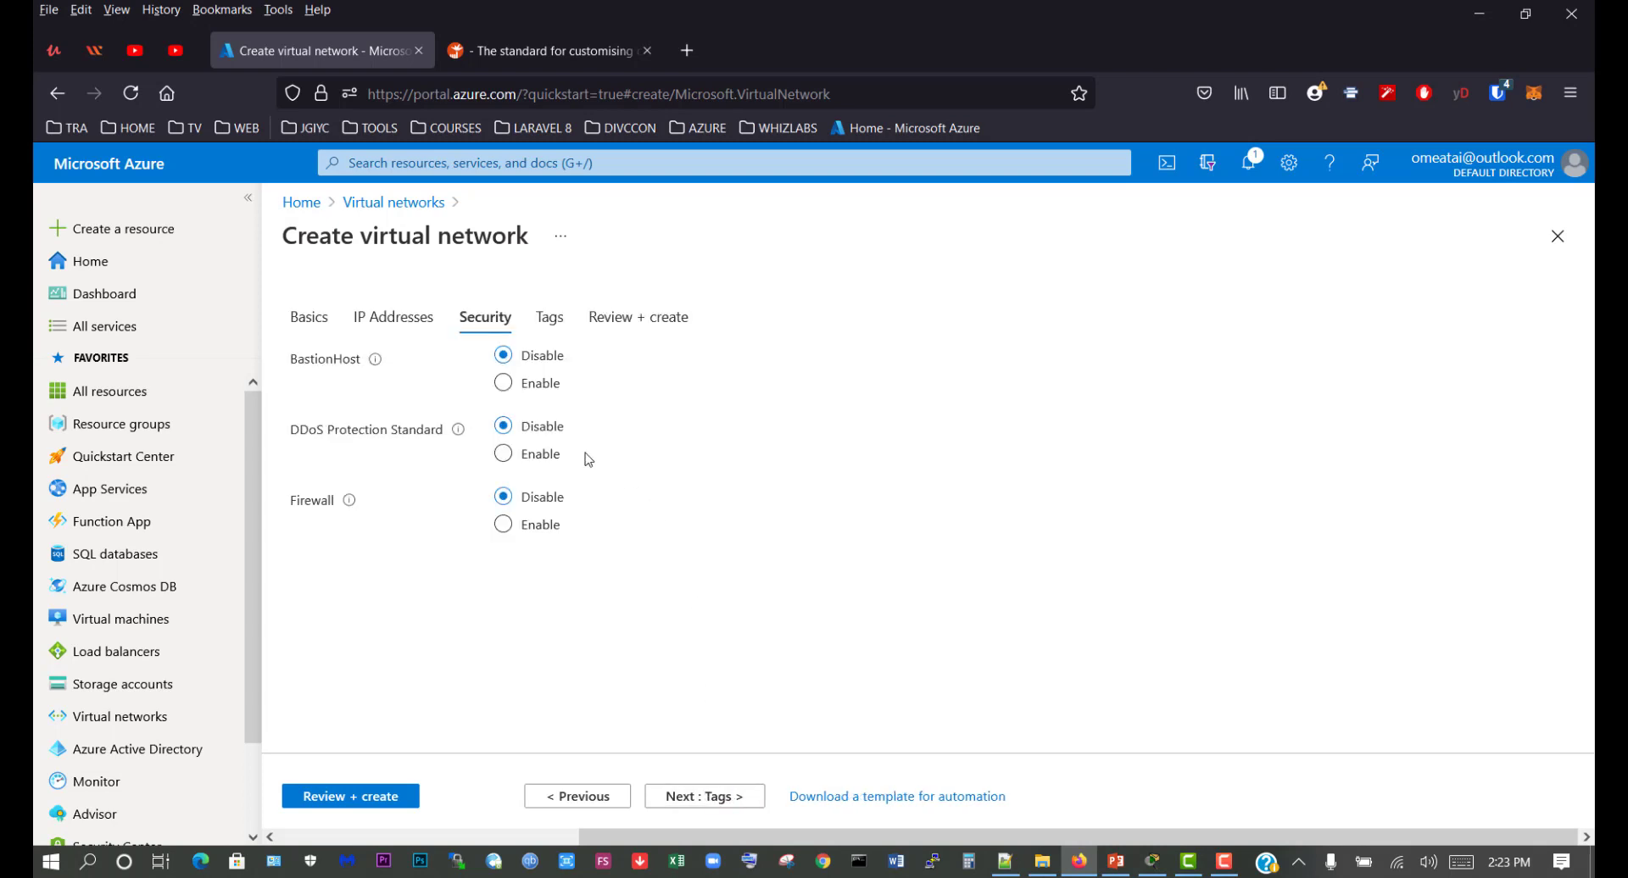
click(727, 802)
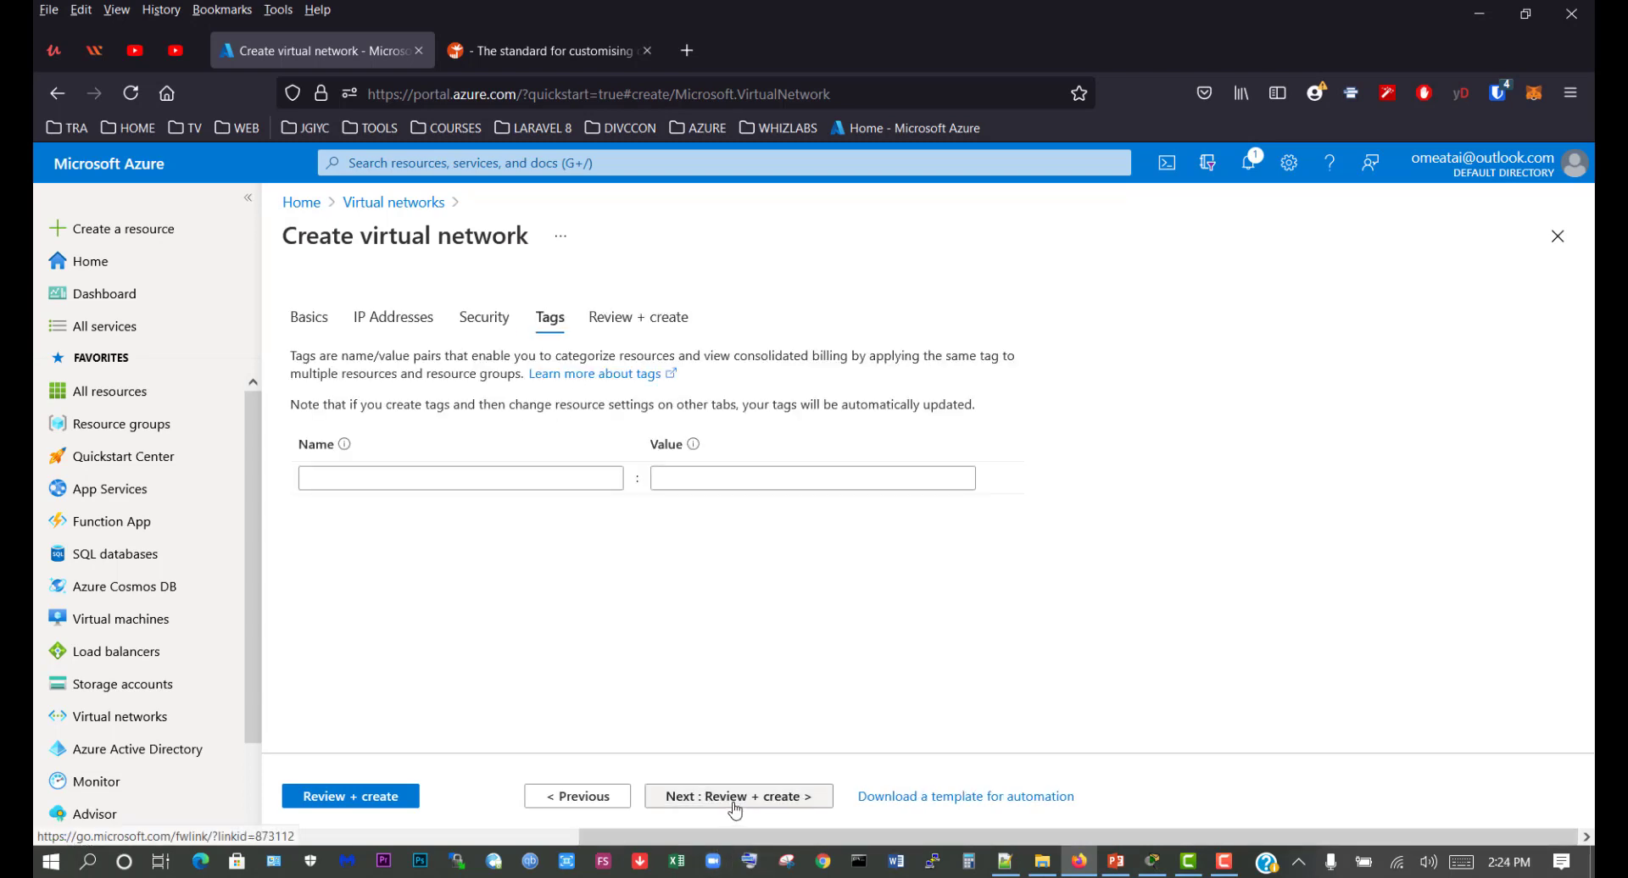
click(734, 804)
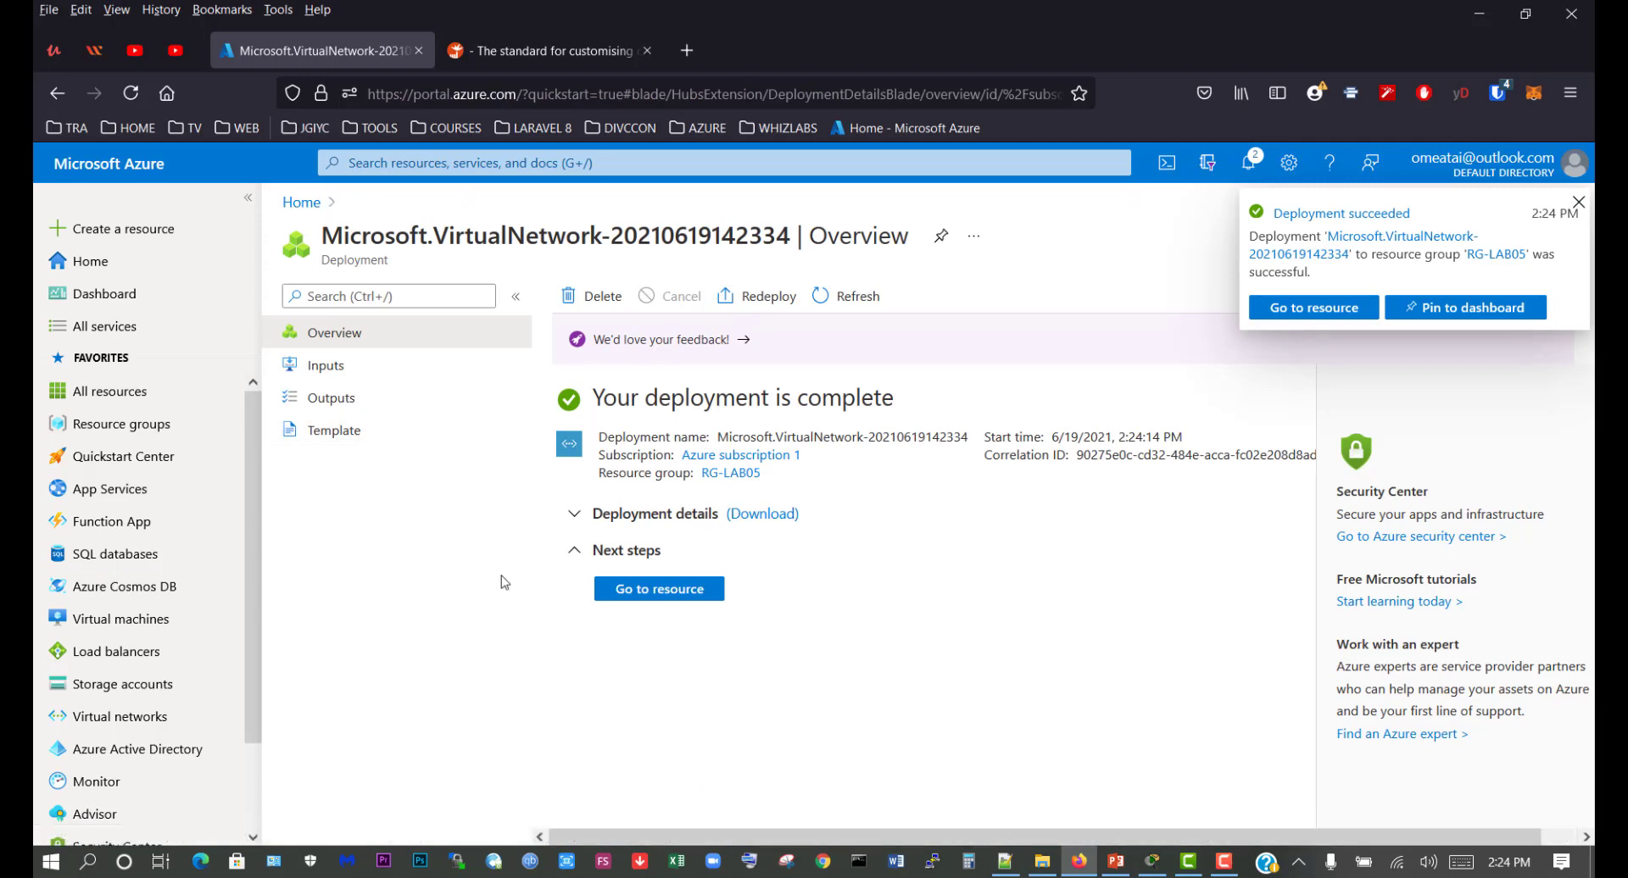
Add a NIC-based backend pool named BEP-LAB05 on virtual network vNET-LAB05 to load balancer LB-LAB05, without attaching any virtual machines.
click(102, 653)
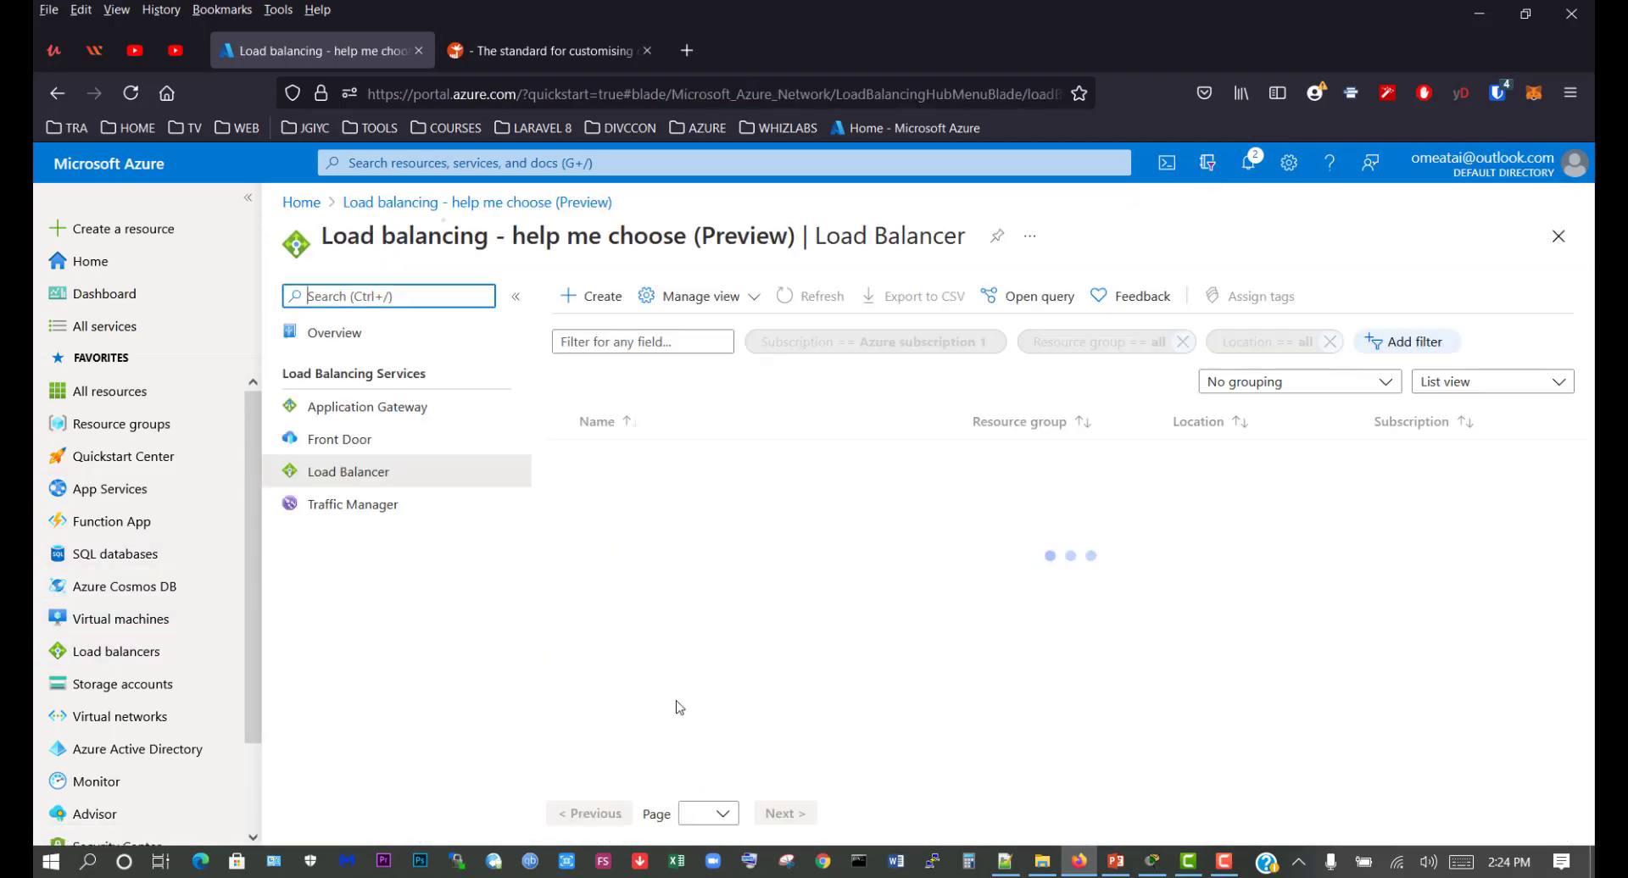
click(635, 458)
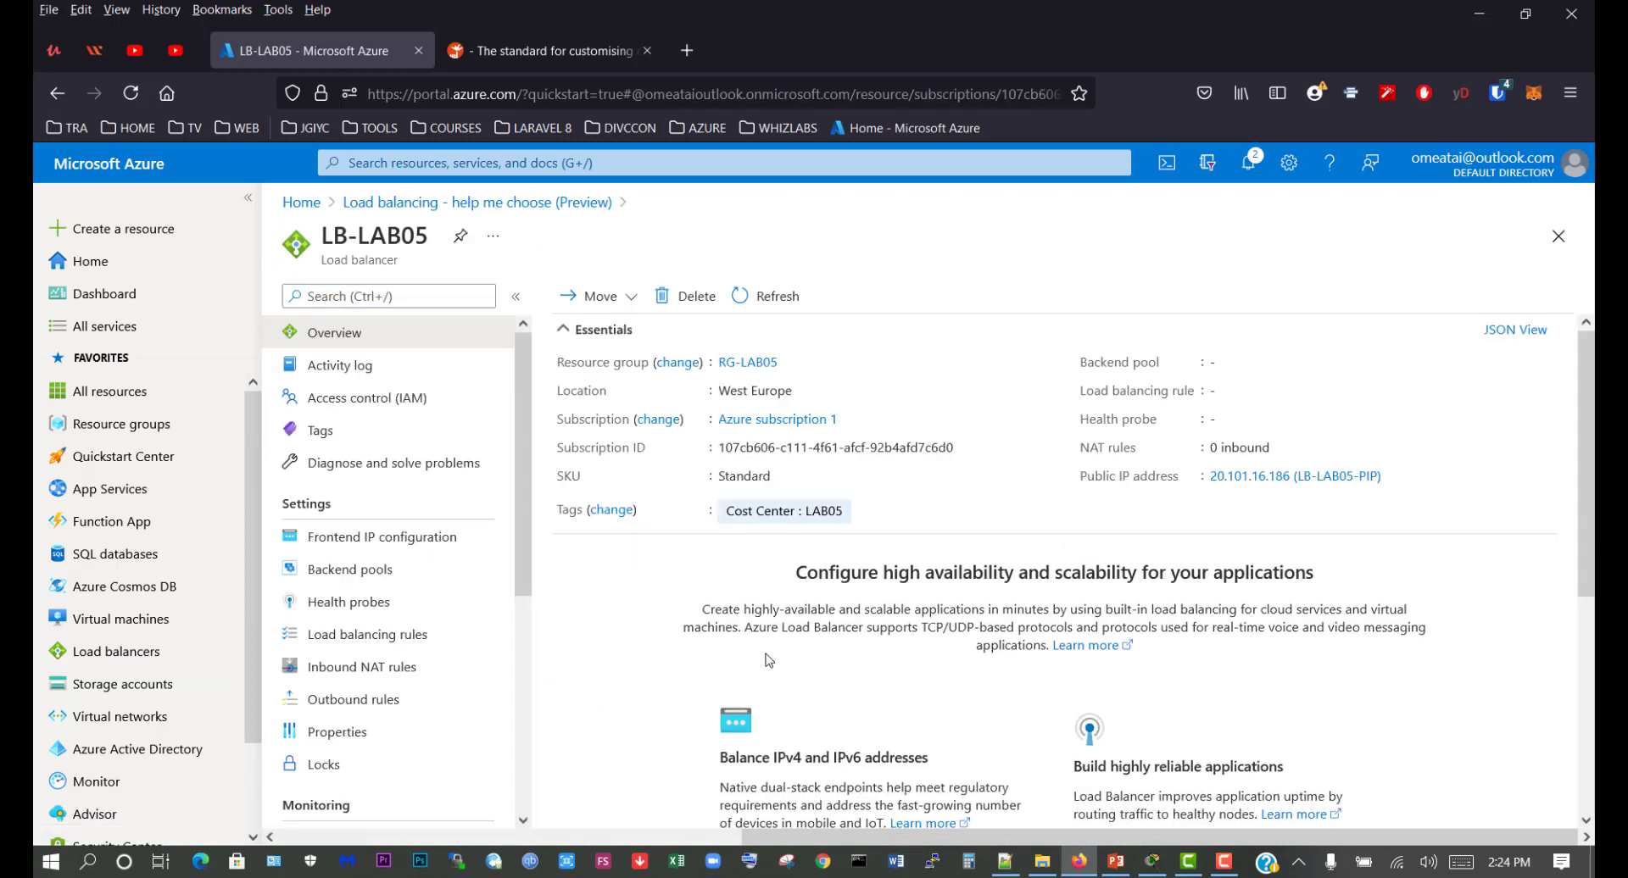
click(349, 569)
click(591, 296)
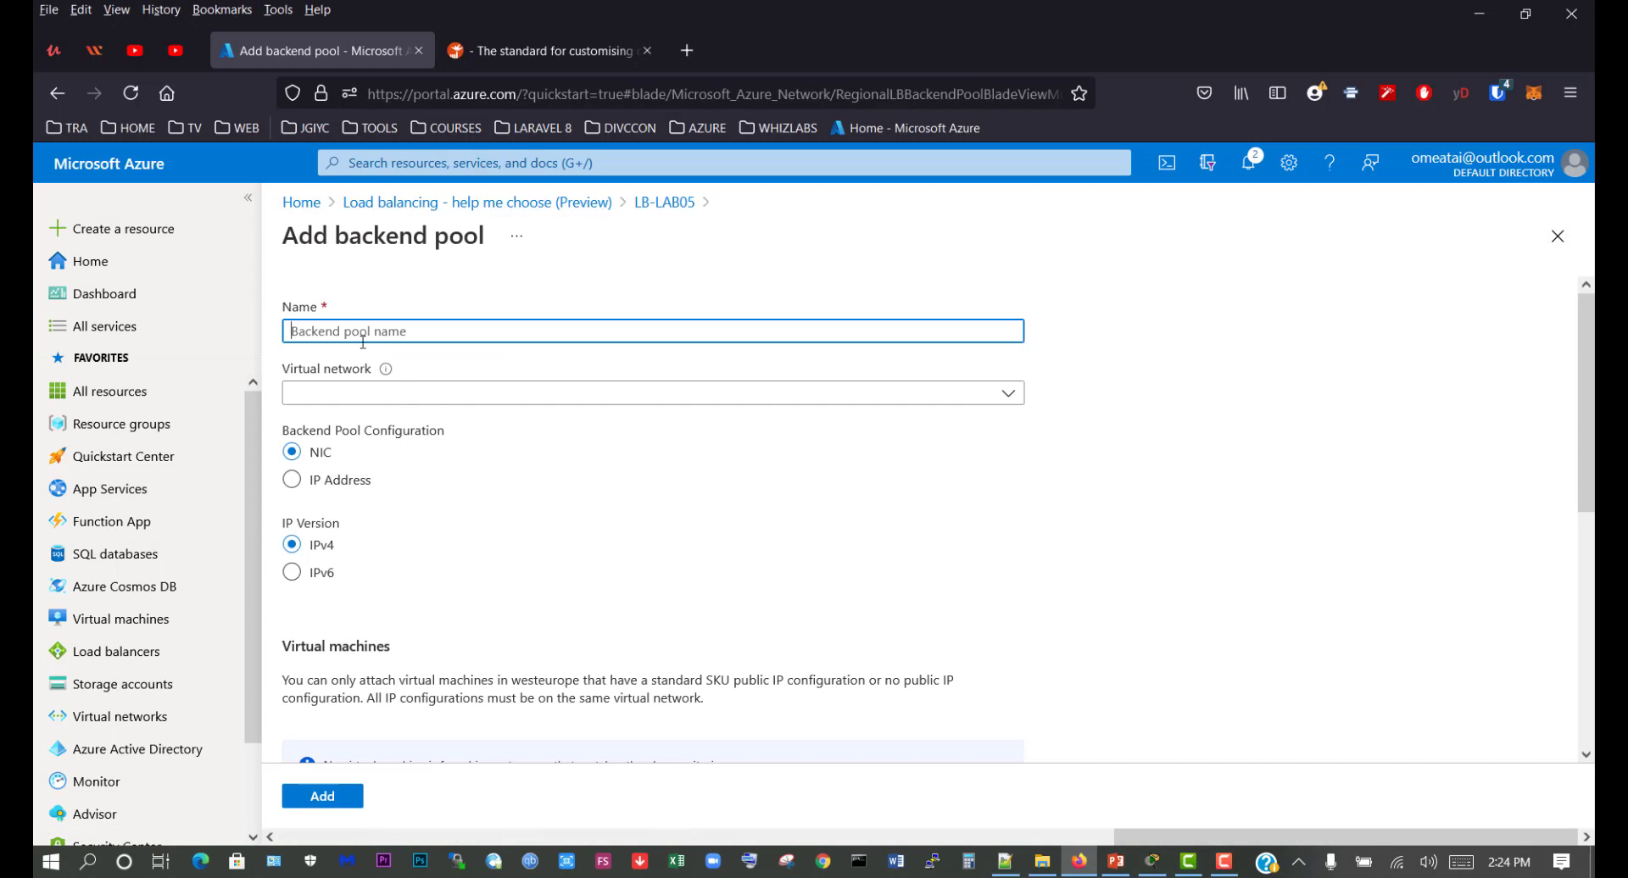
text(BEP-LA)
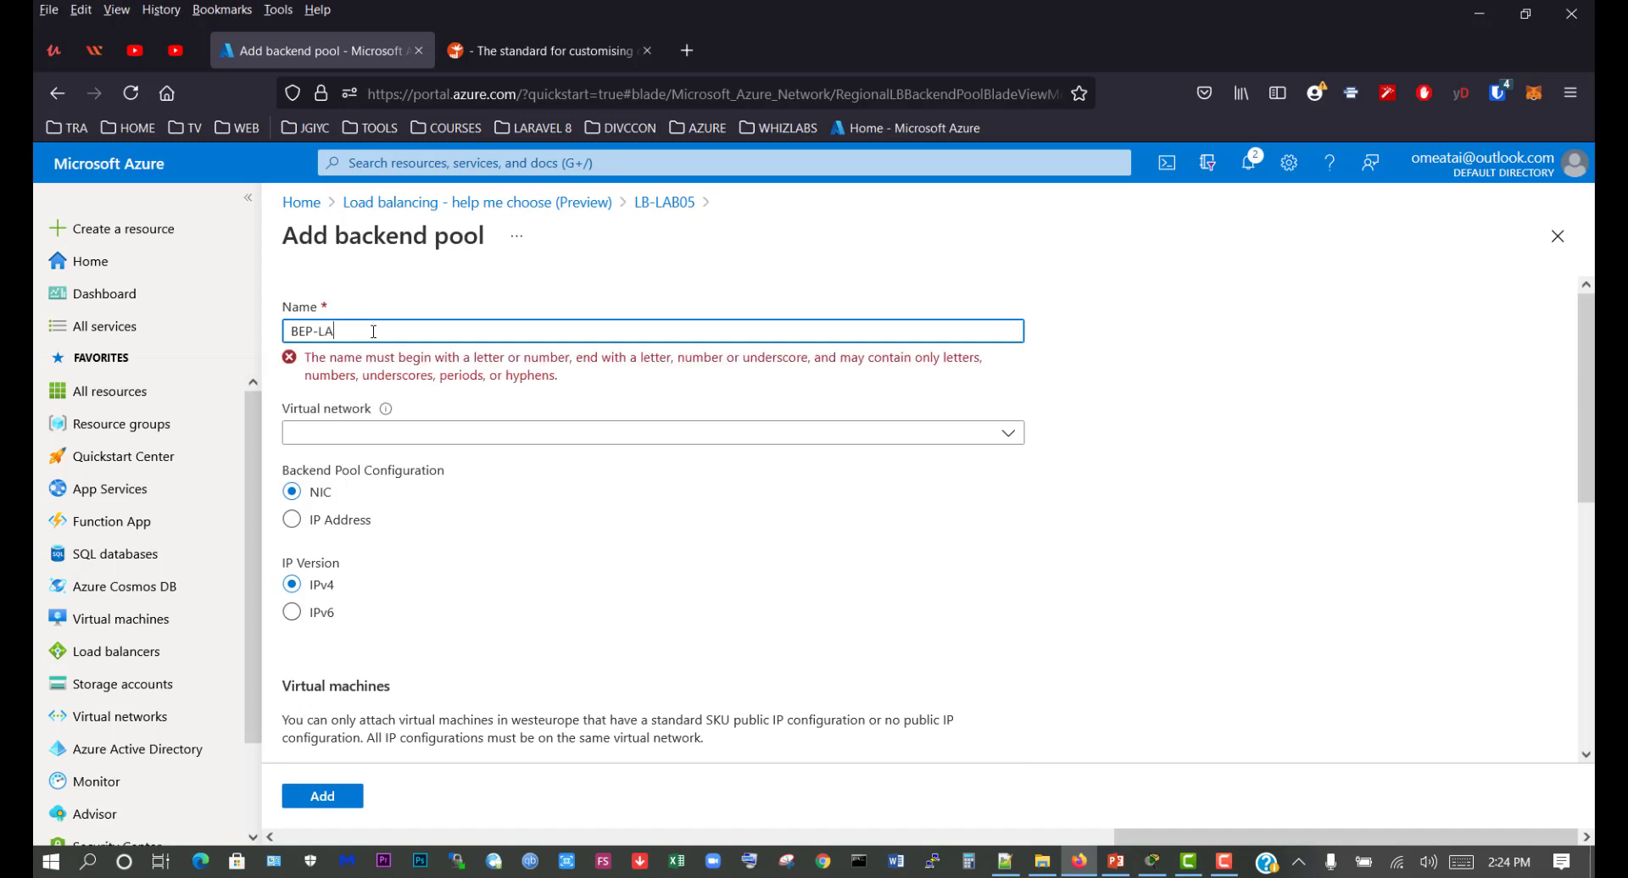
text(B05)
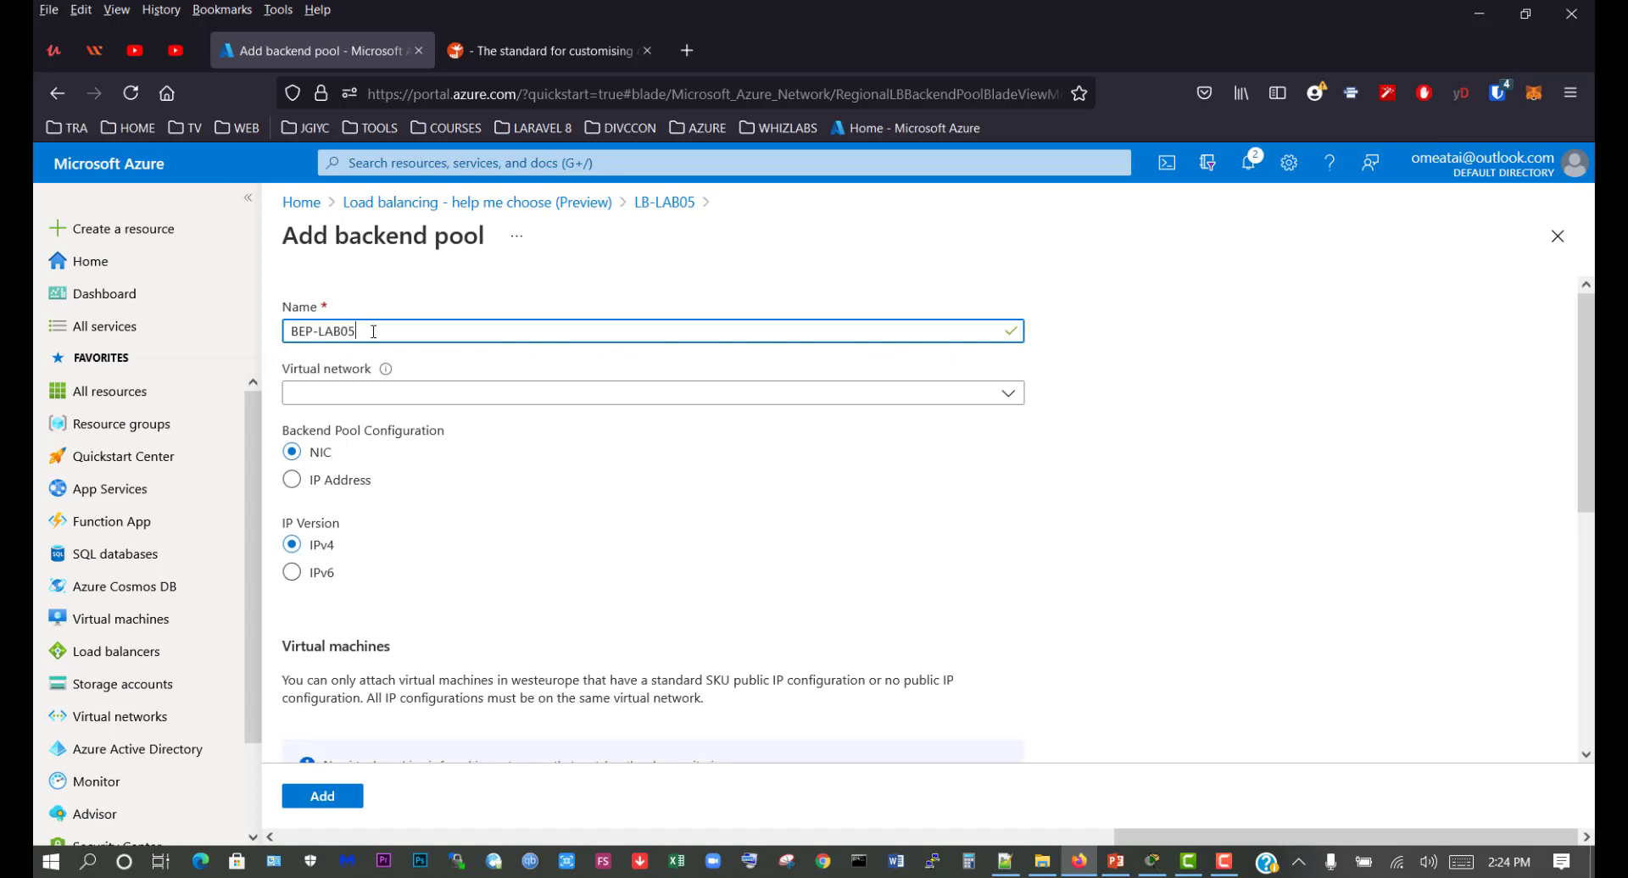
click(370, 388)
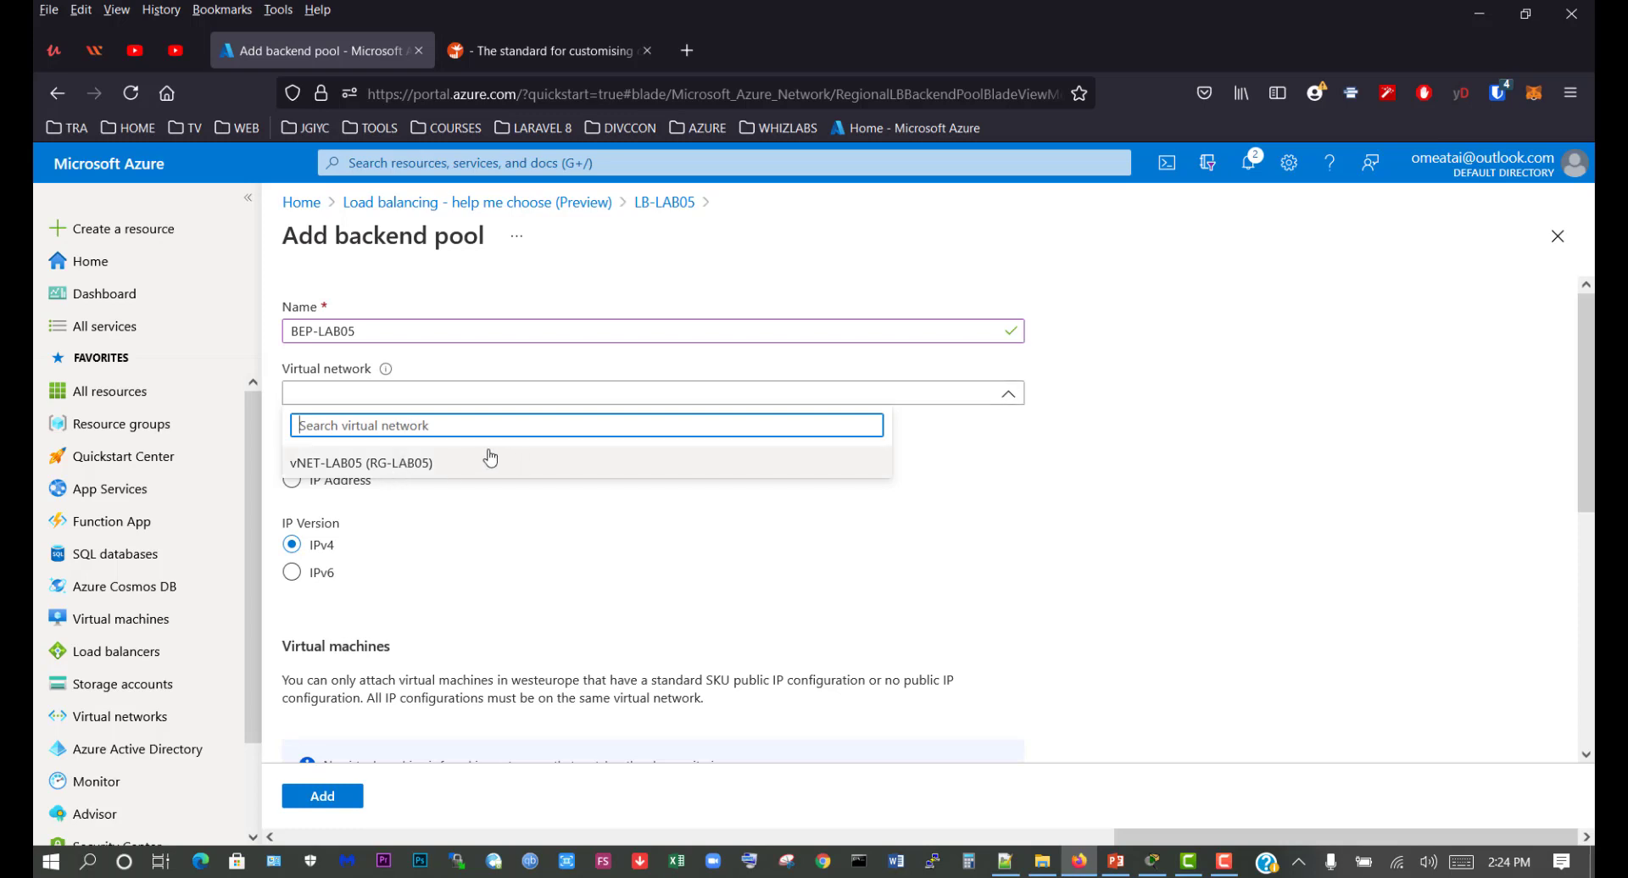
click(450, 469)
scroll(454, 552, down, 4)
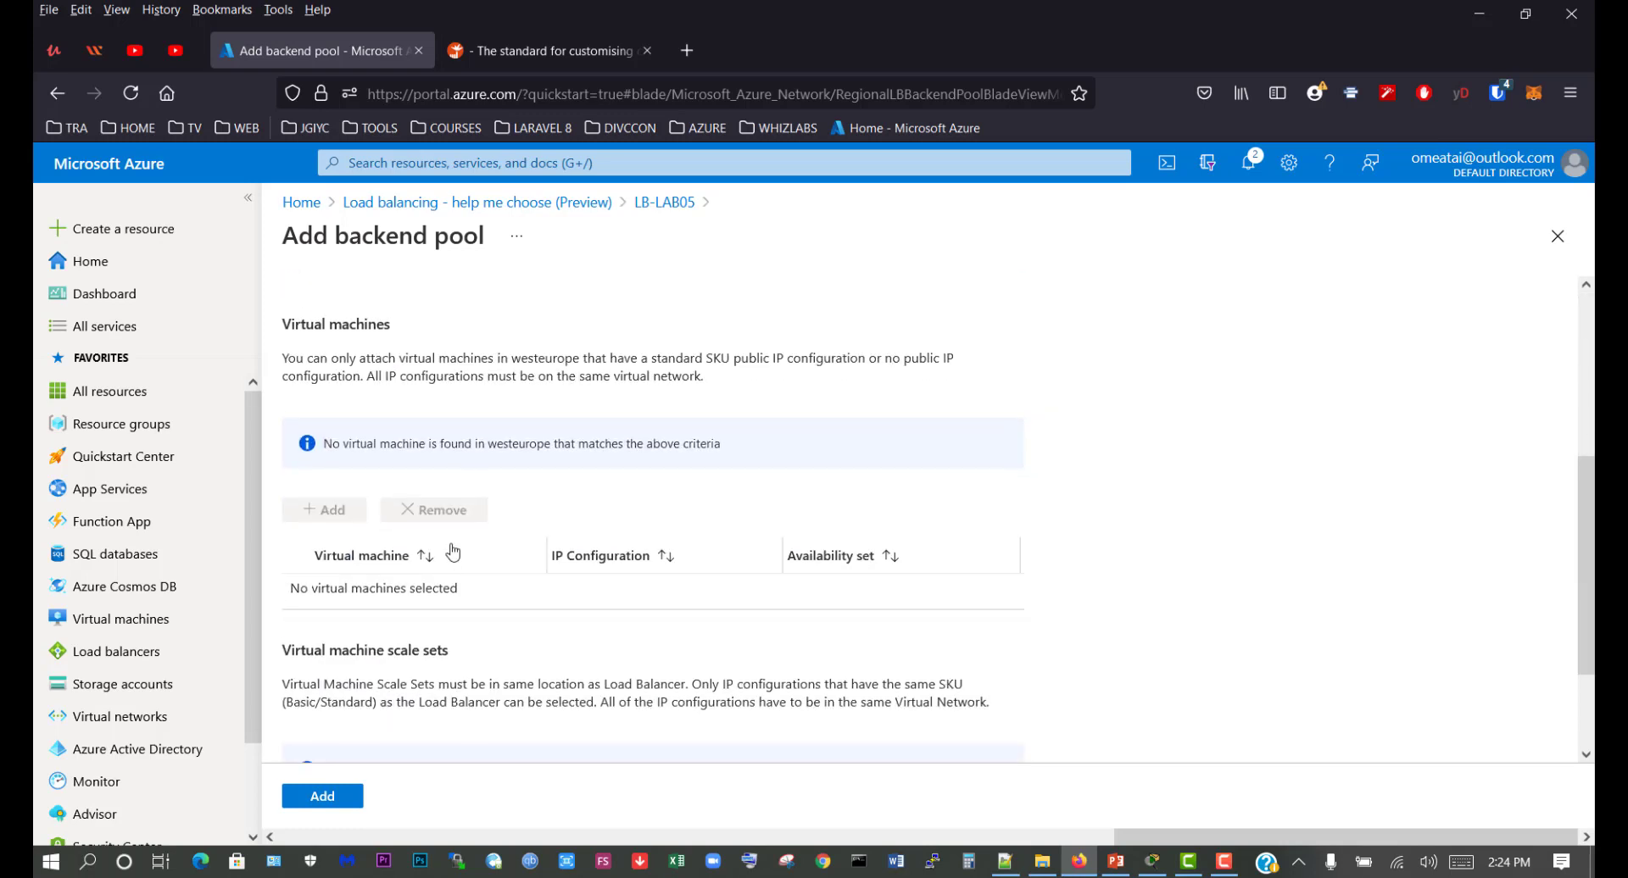
scroll(454, 555, down, 1)
click(322, 796)
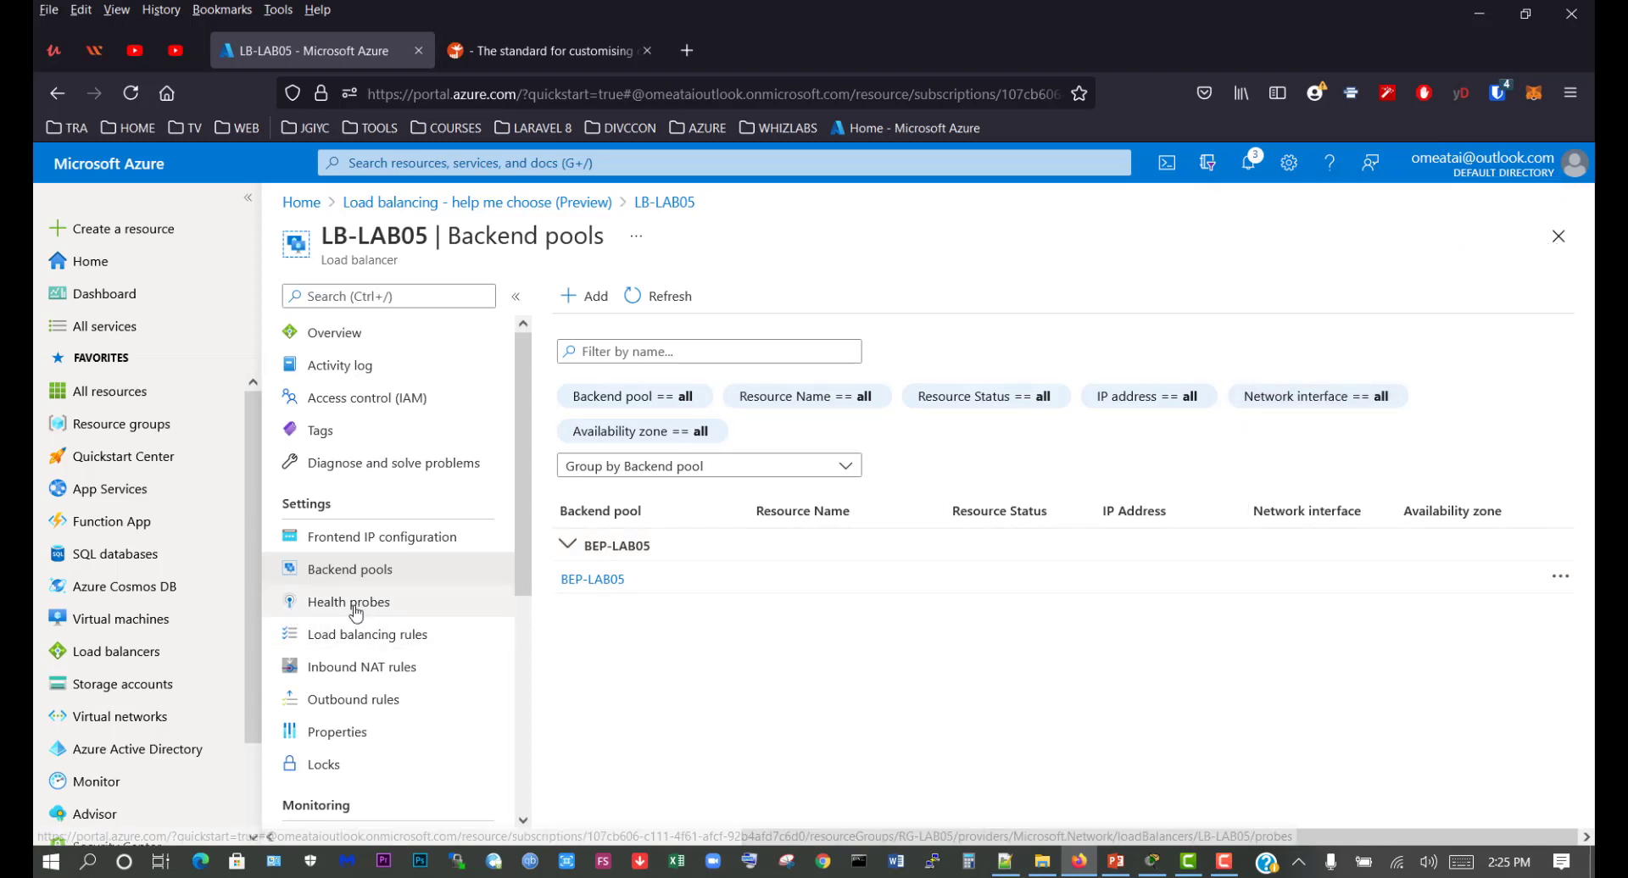
Add a health probe named HP-LAB05 to the load balancer, keeping the default TCP protocol and port 80.
click(329, 604)
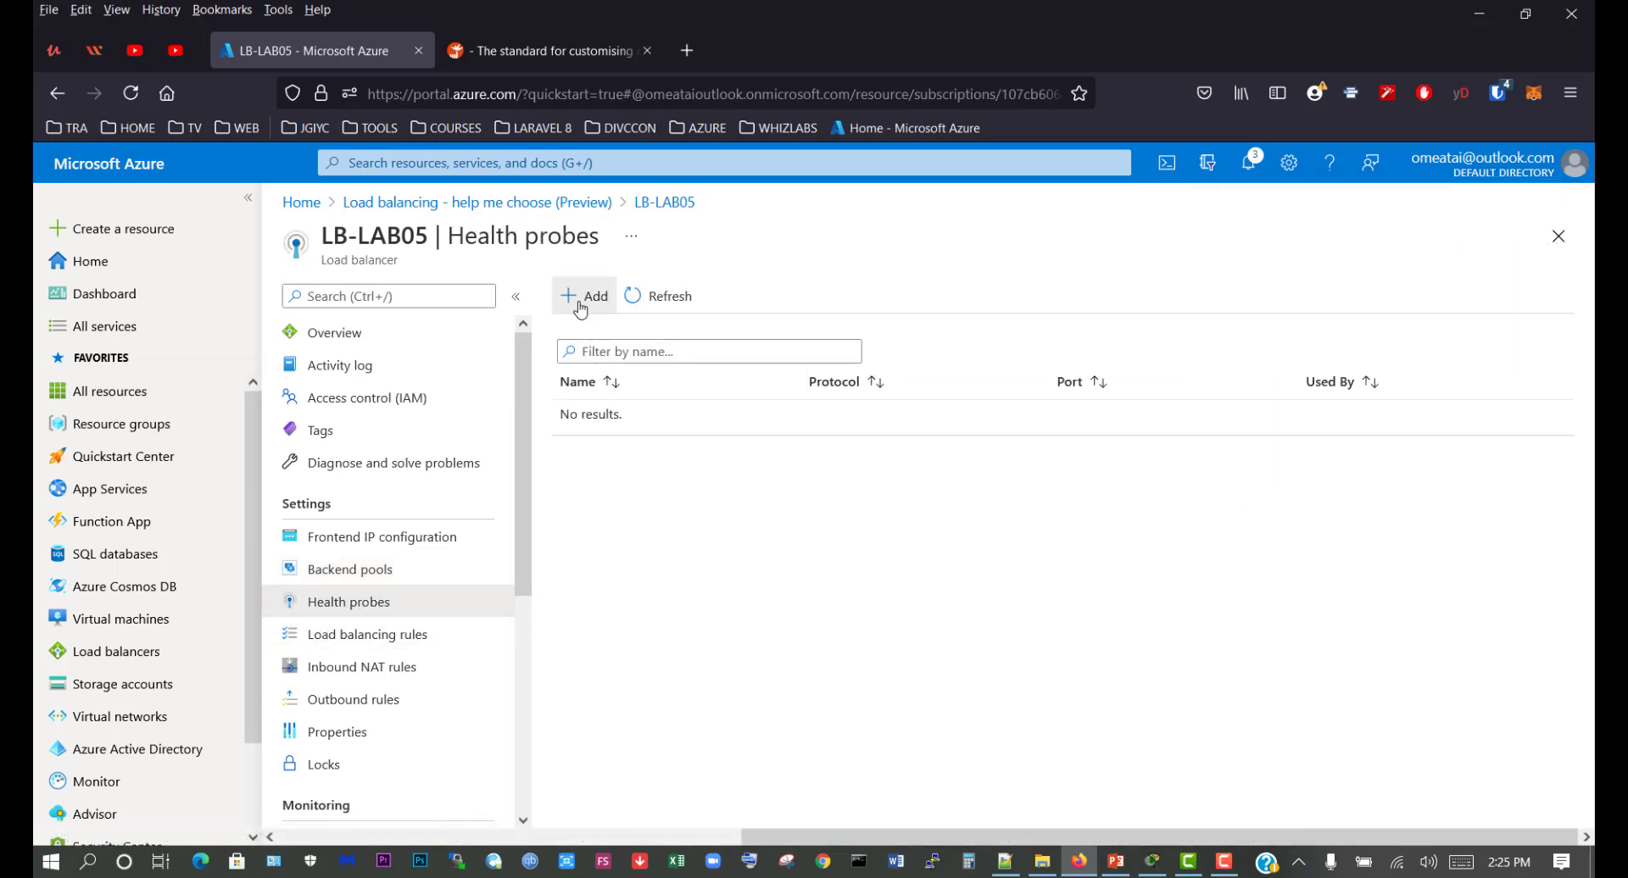
click(585, 296)
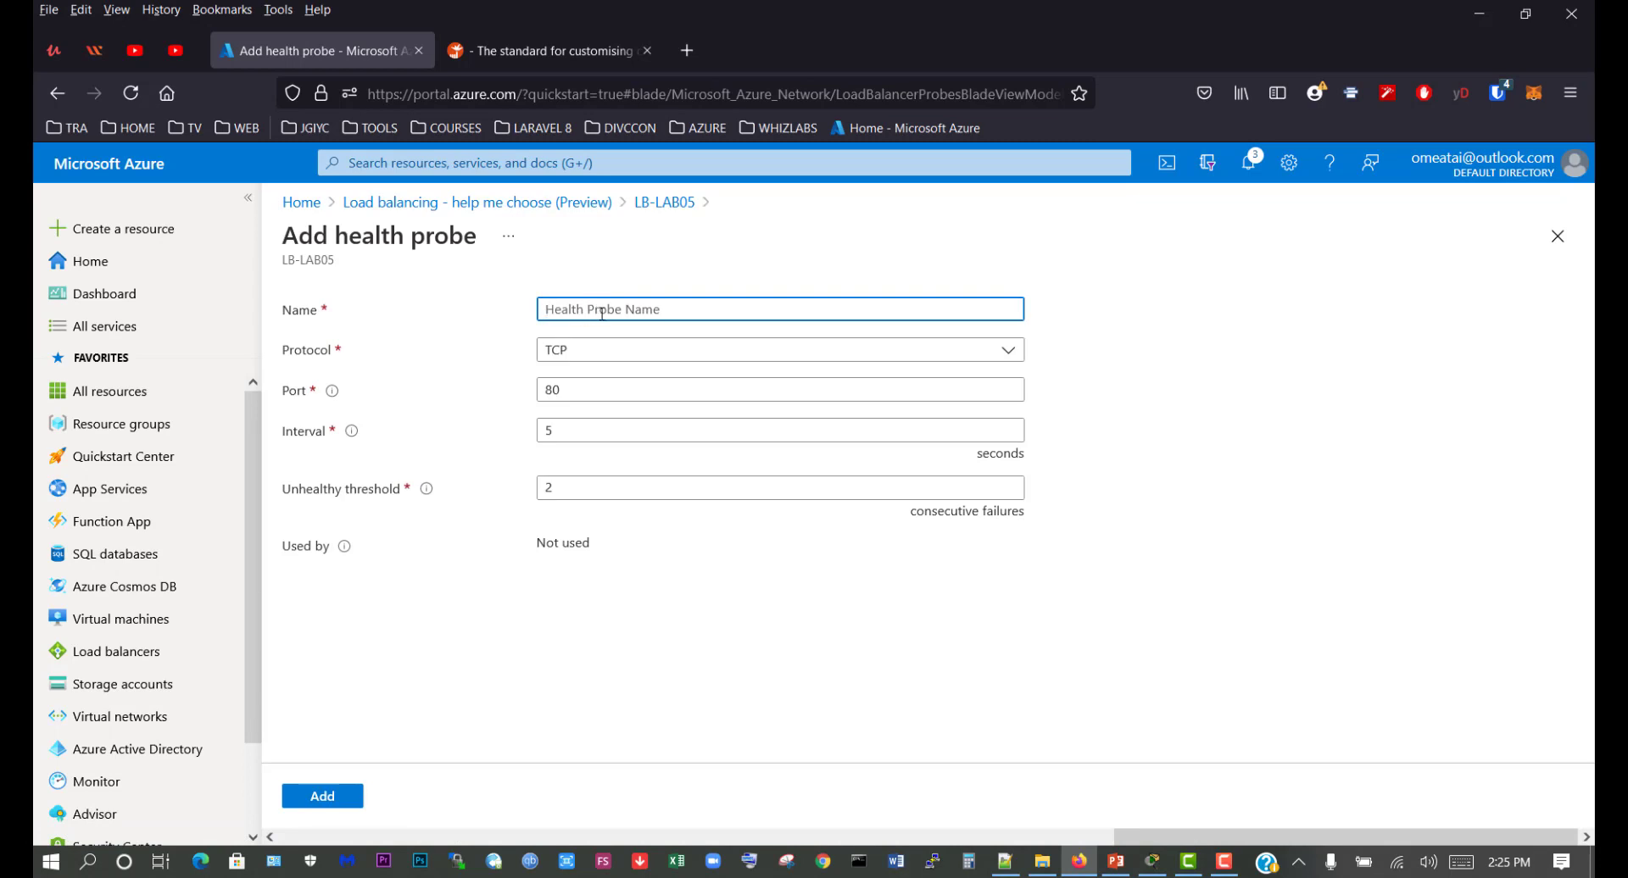
text(HP-LAB05)
click(335, 798)
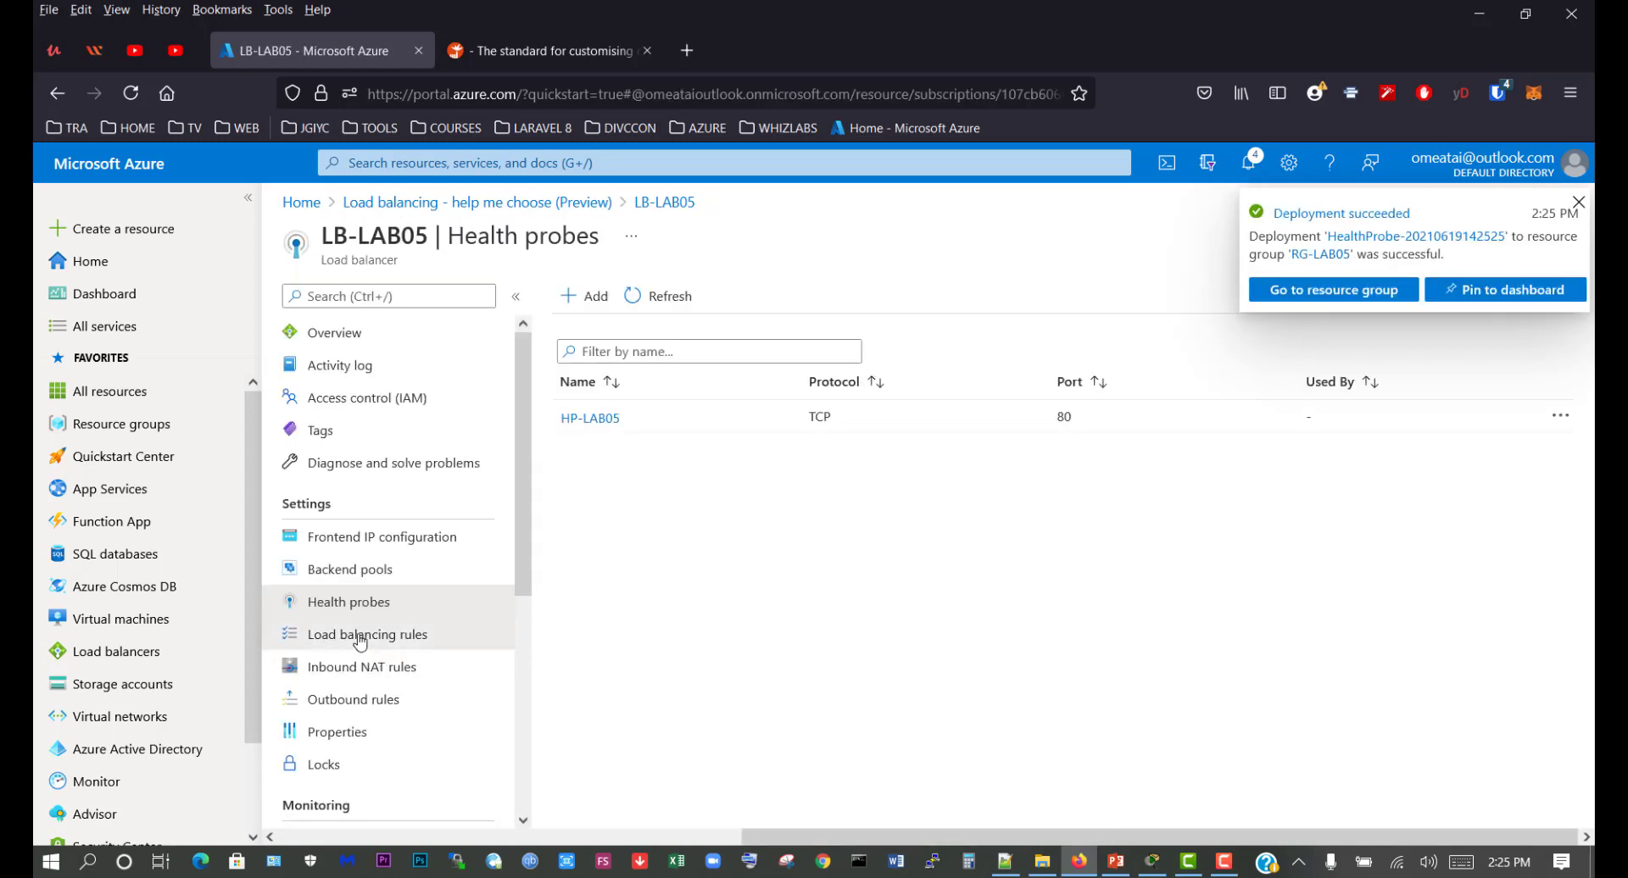
Start a new load balancing rule named LBR-LAB05 using the LoadBalancerFrontEnd frontend IP address.
click(374, 636)
click(585, 296)
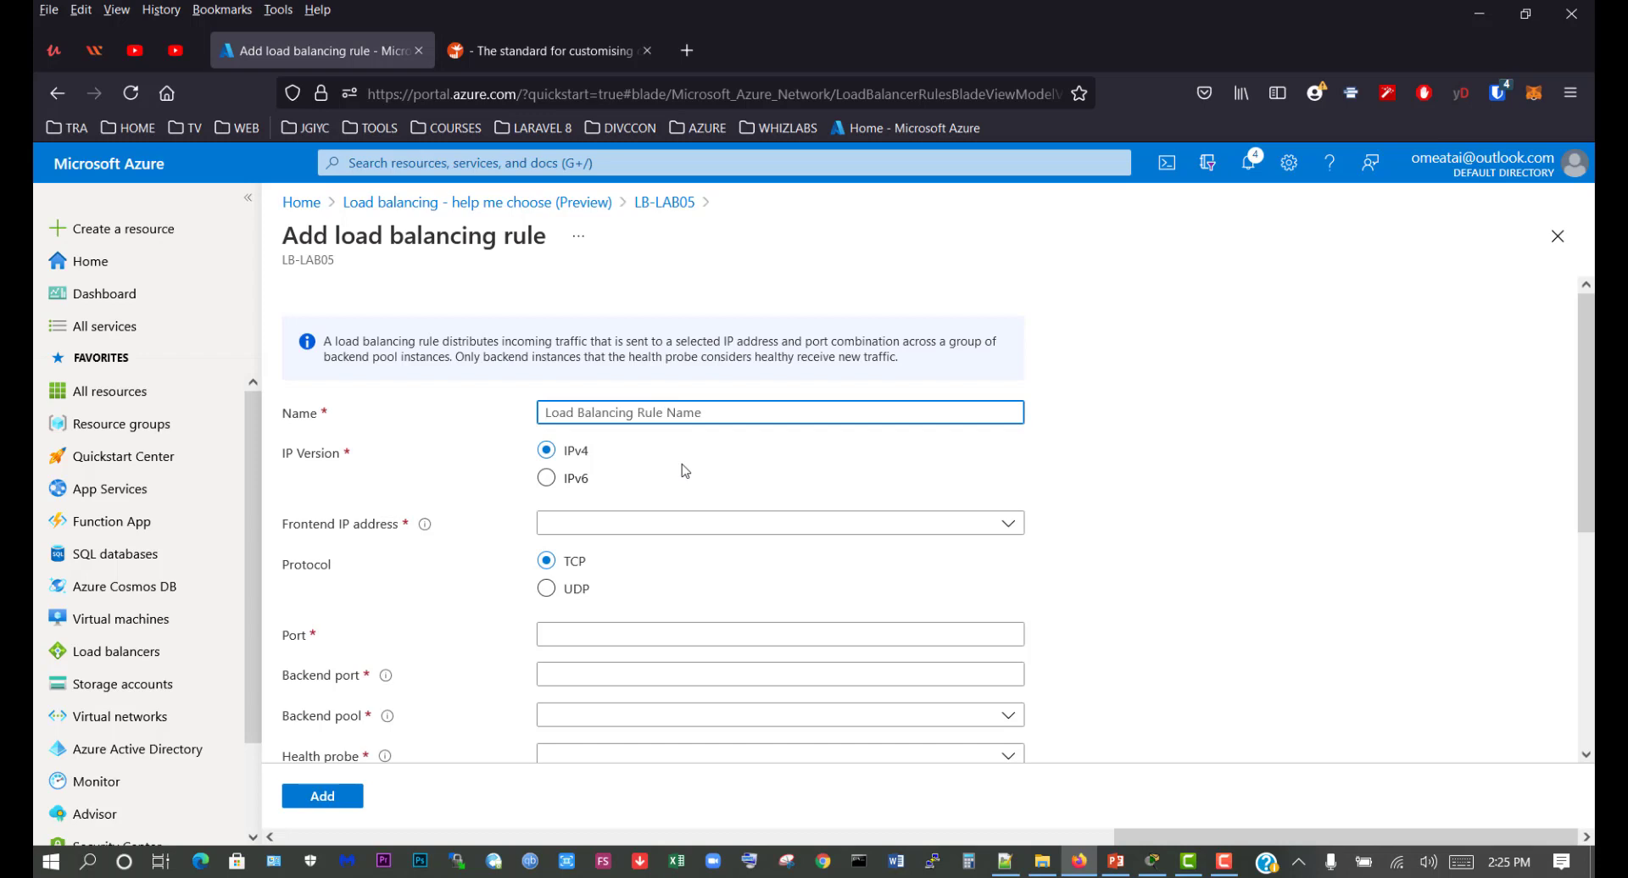
text(LBR-LAB05)
click(654, 523)
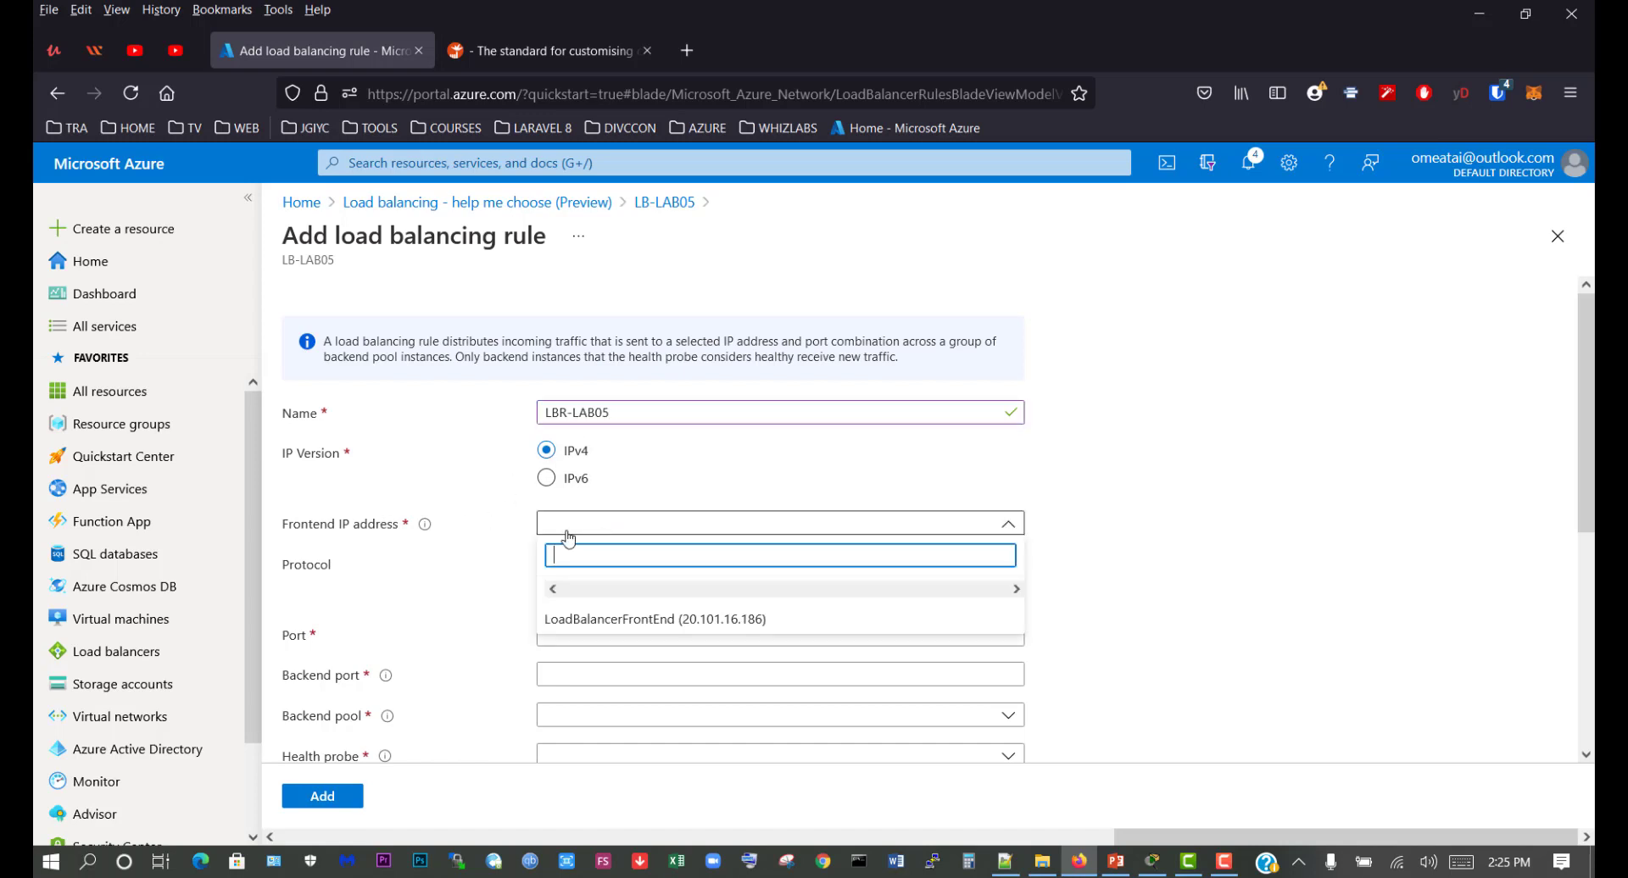
click(756, 622)
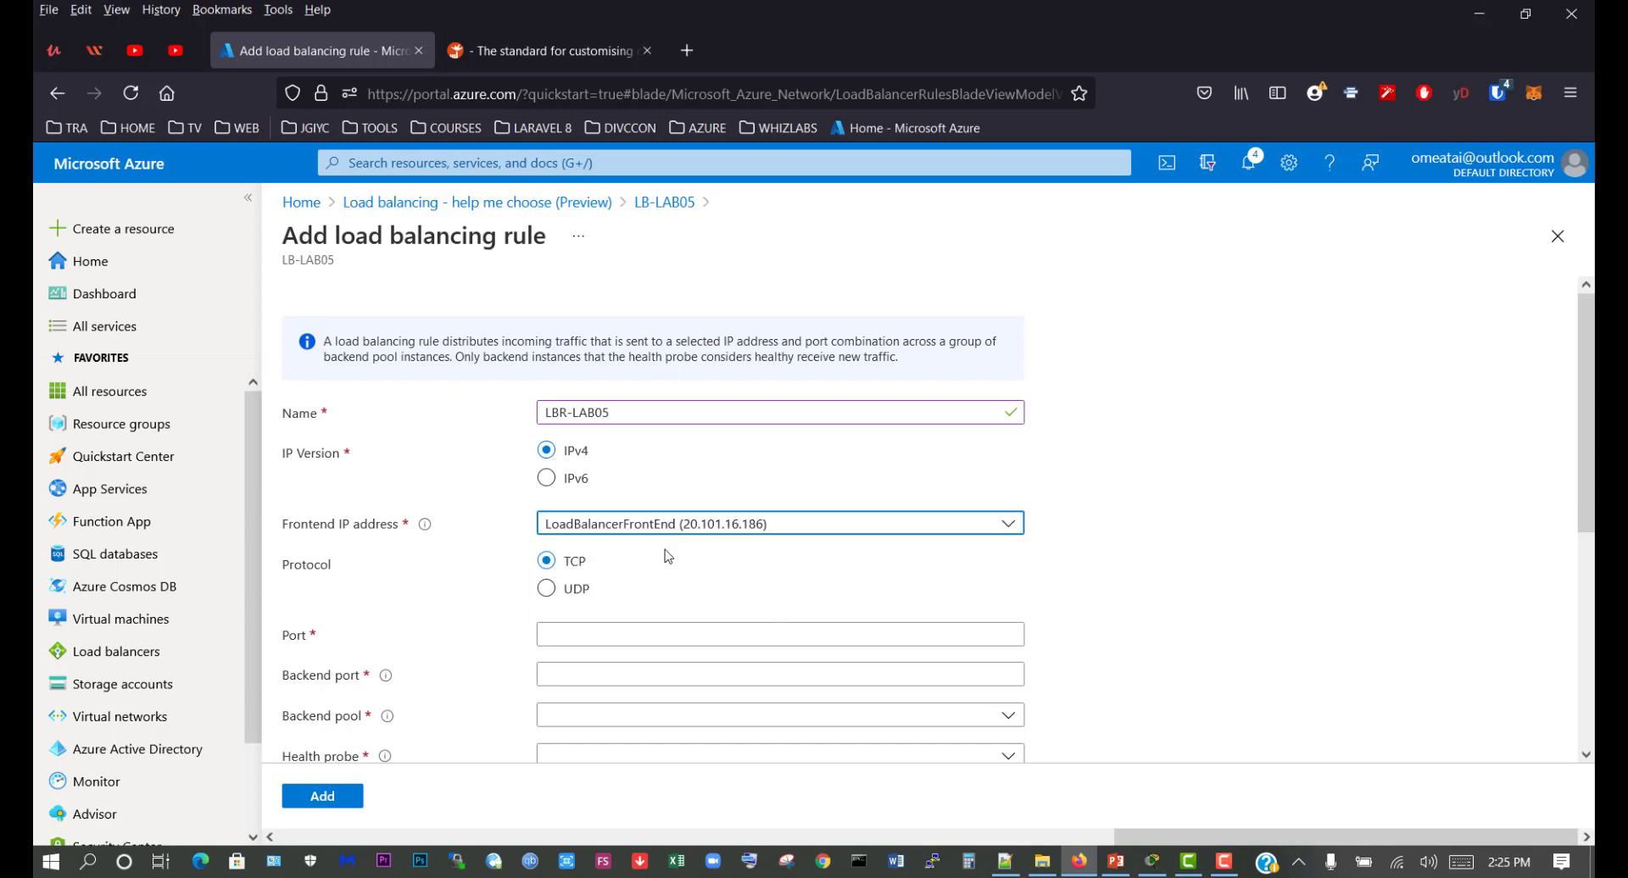
Set the rule's port and backend port to 80, choose backend pool BEP-LAB05 and health probe HP-LAB05, and add the rule with remaining defaults.
scroll(509, 576, down, 3)
click(600, 419)
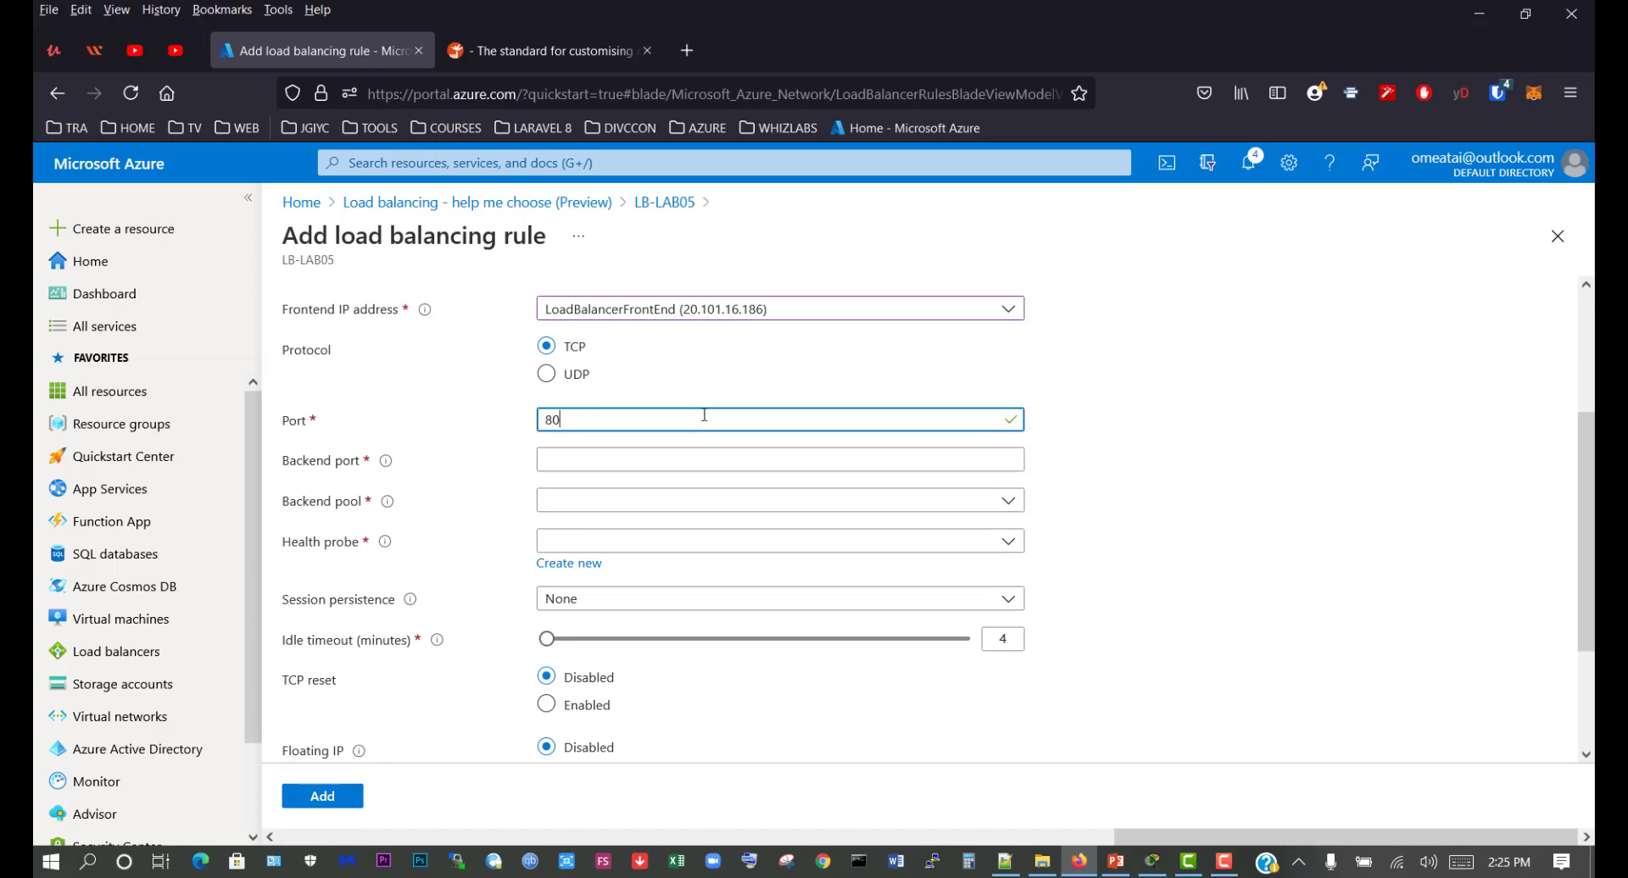
click(573, 459)
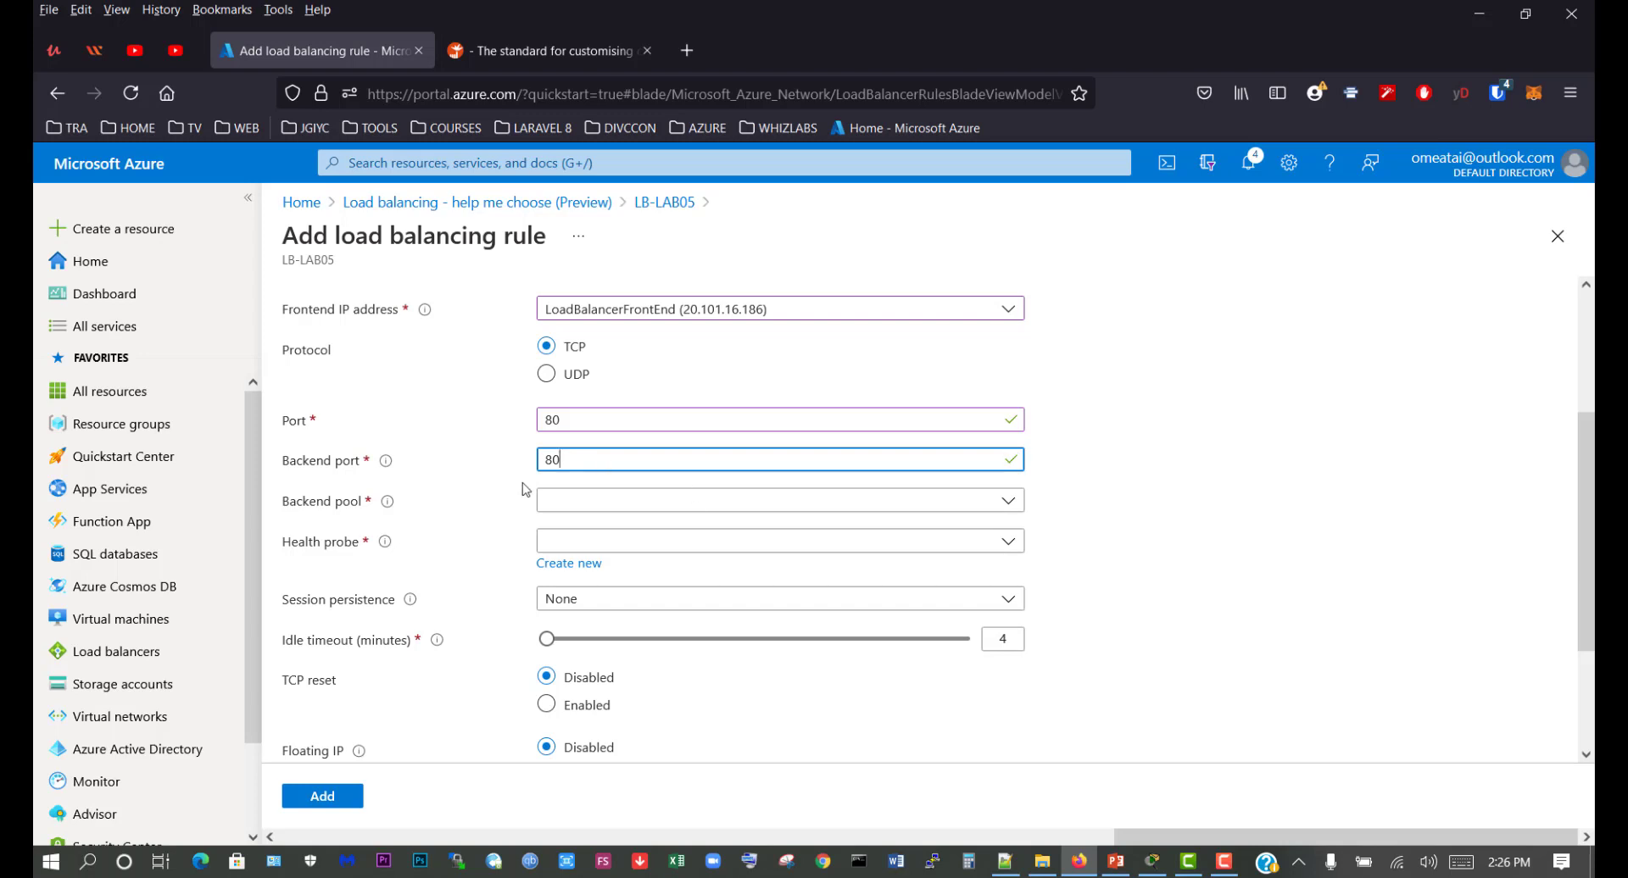
click(551, 500)
click(598, 570)
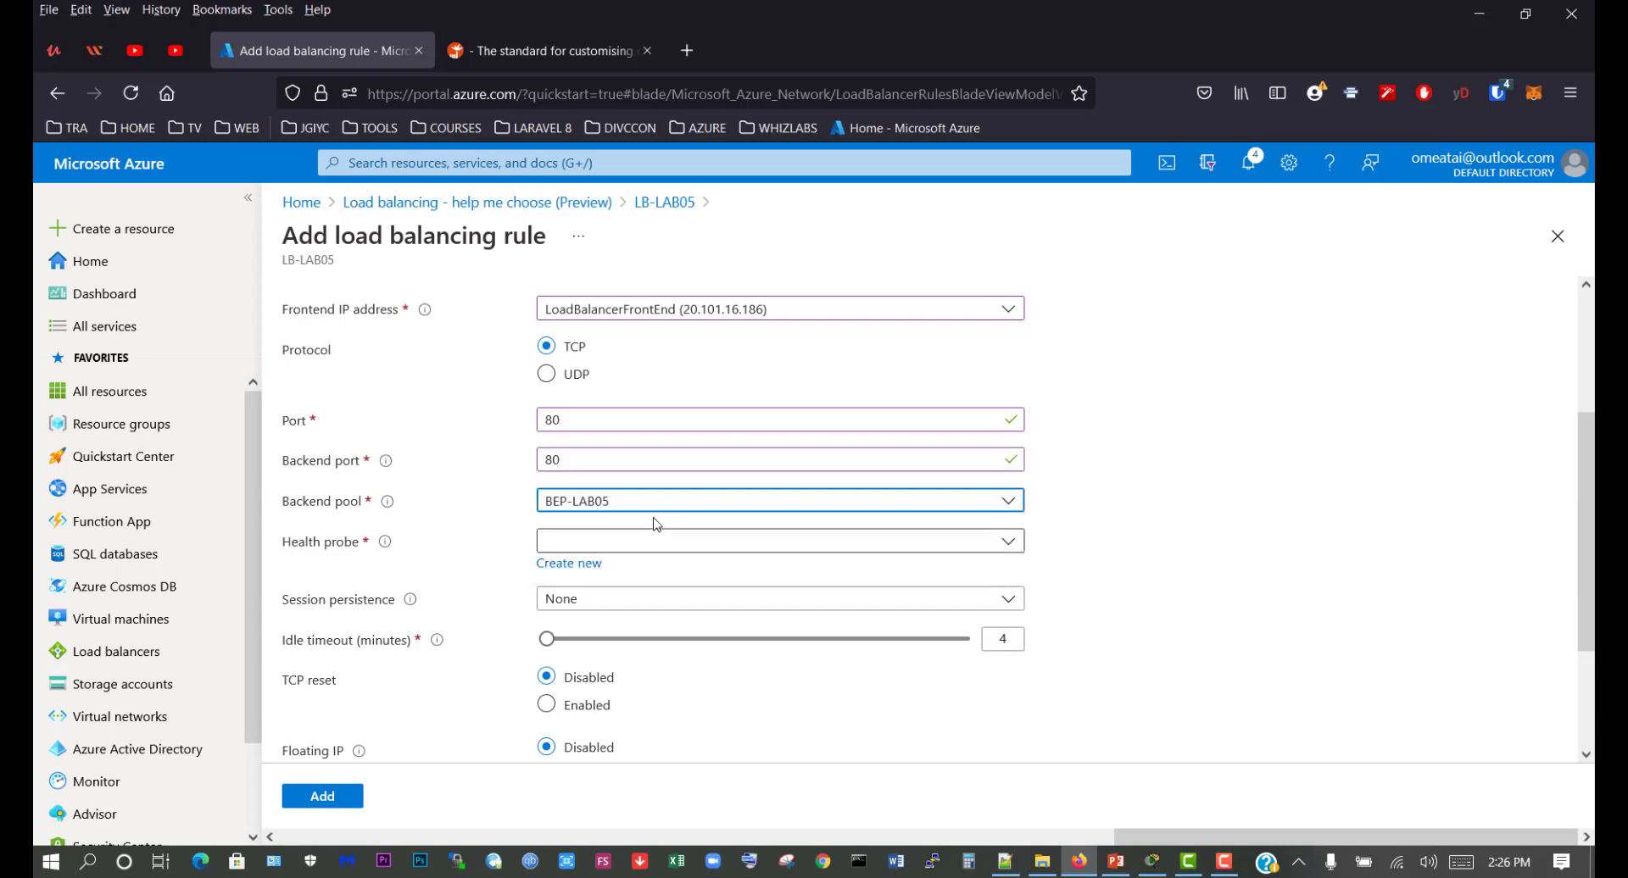
click(604, 547)
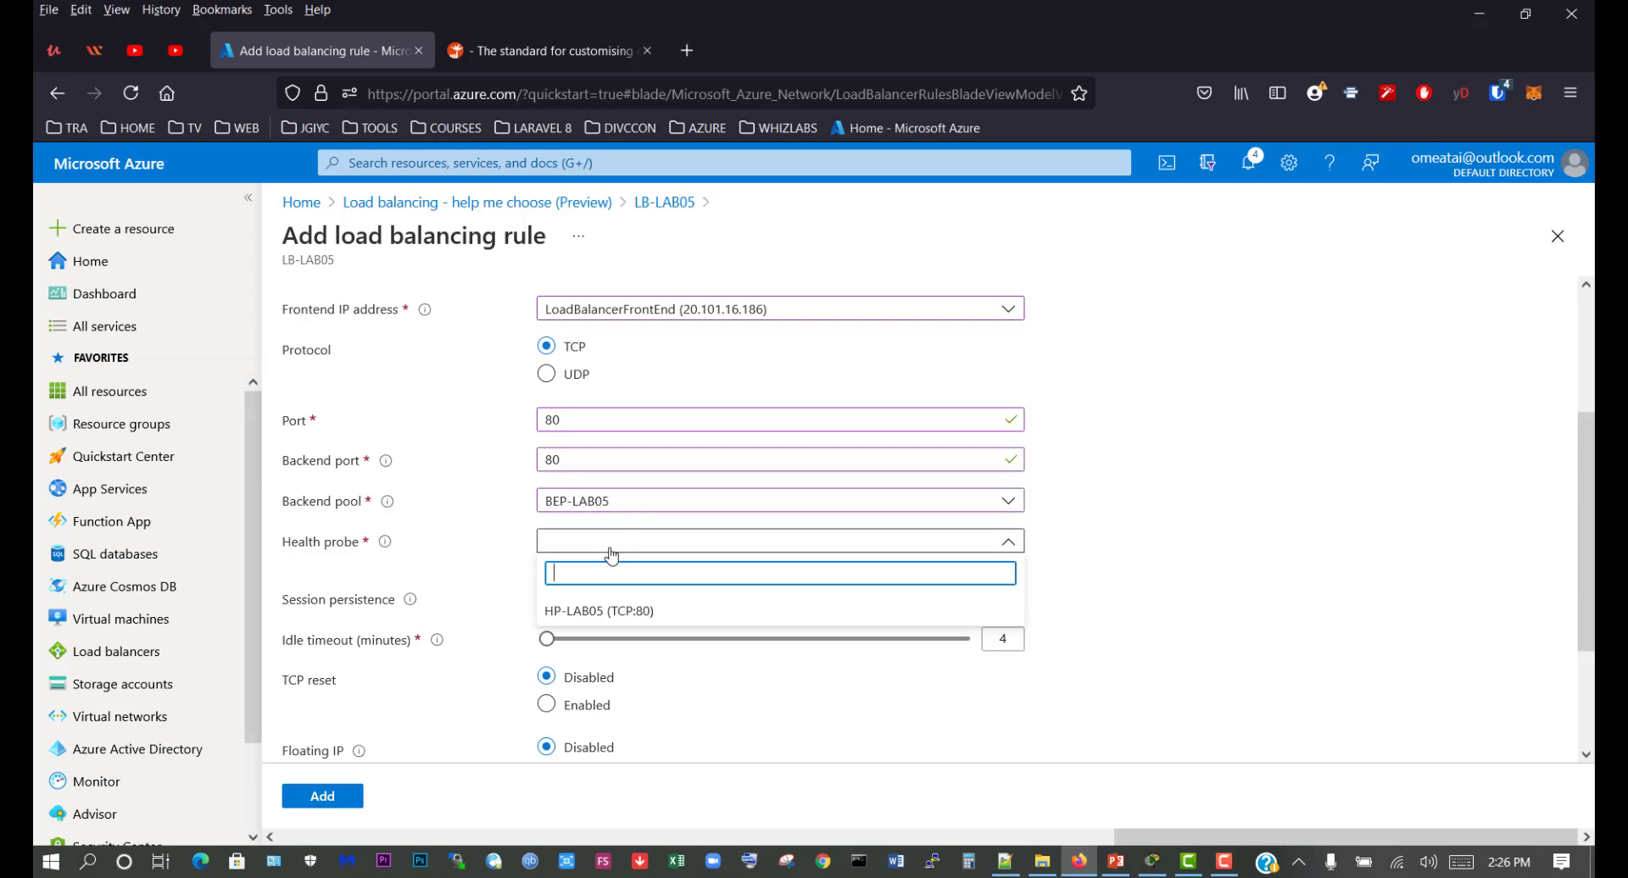
click(618, 611)
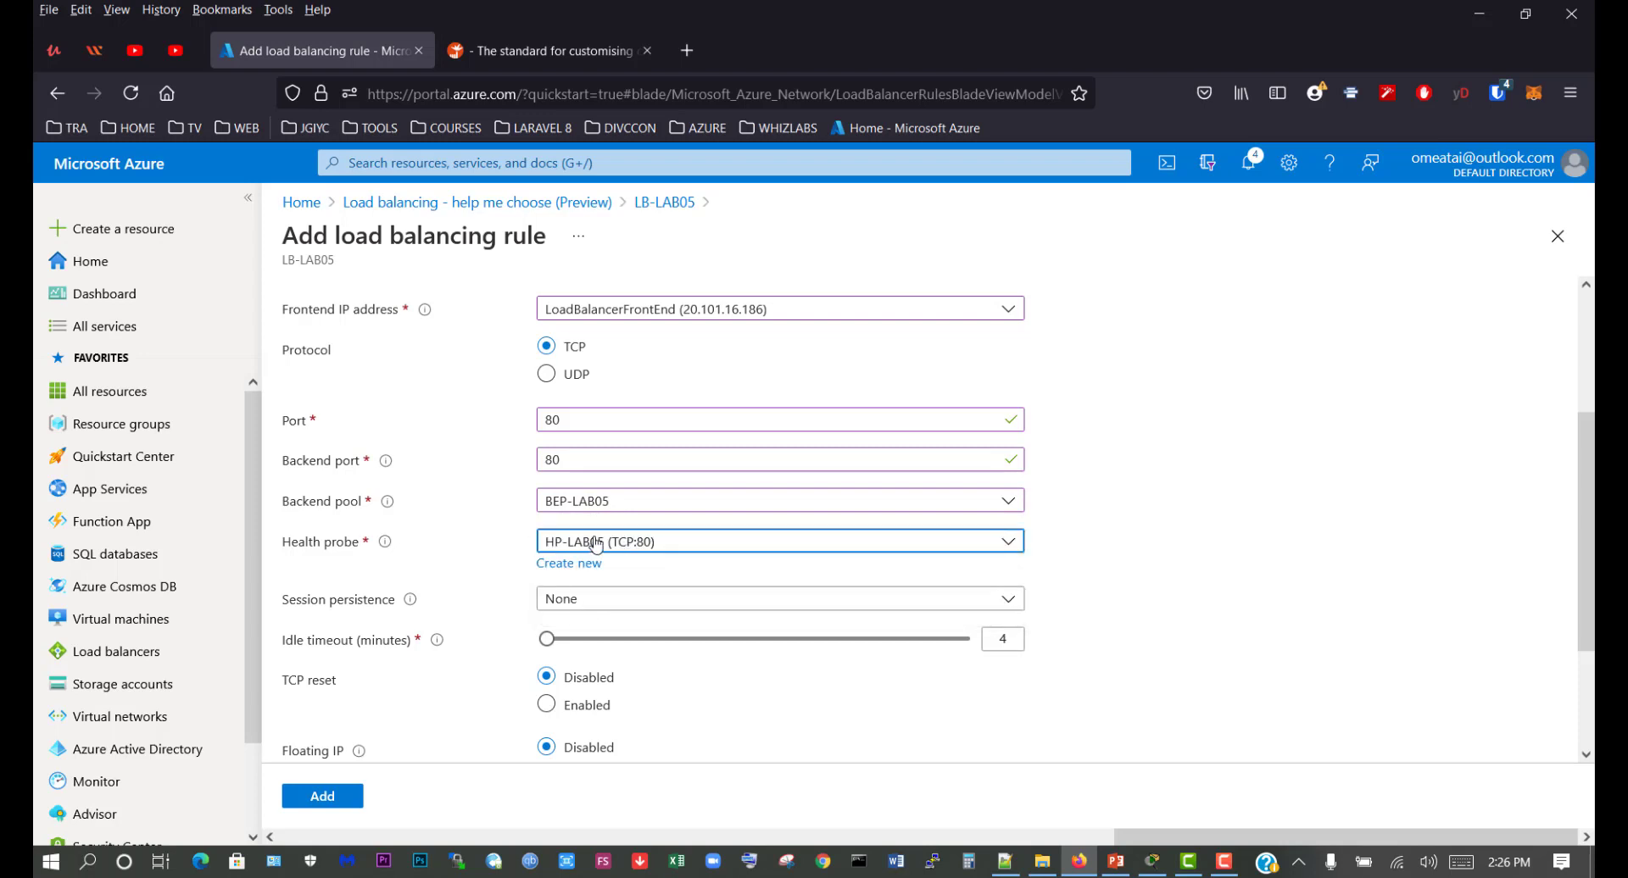
scroll(530, 653, down, 3)
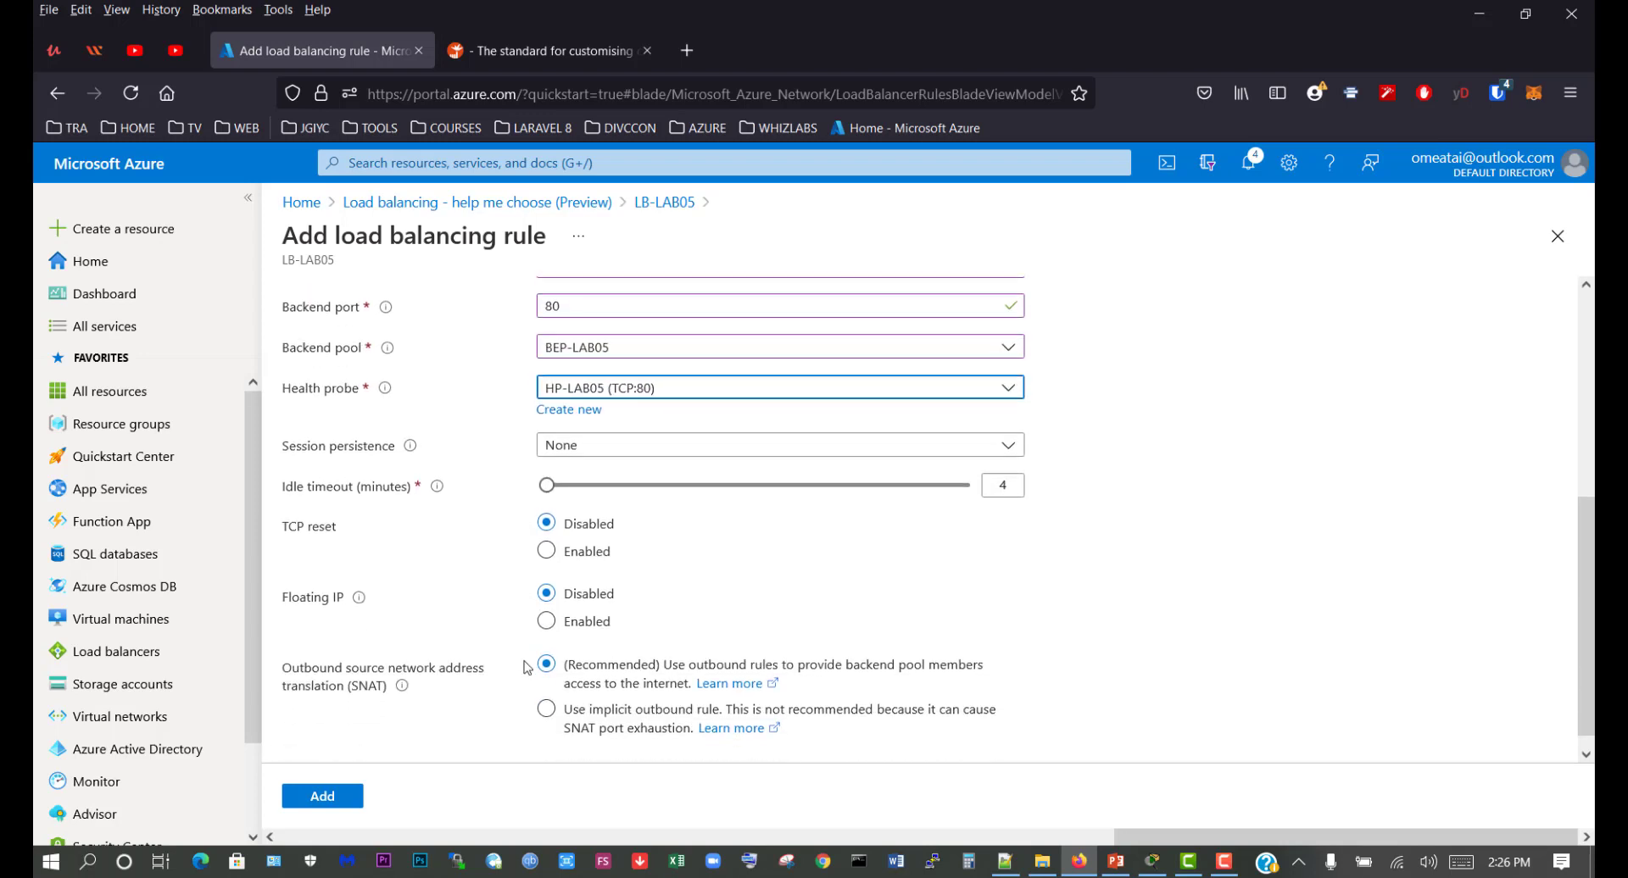
scroll(527, 668, down, 1)
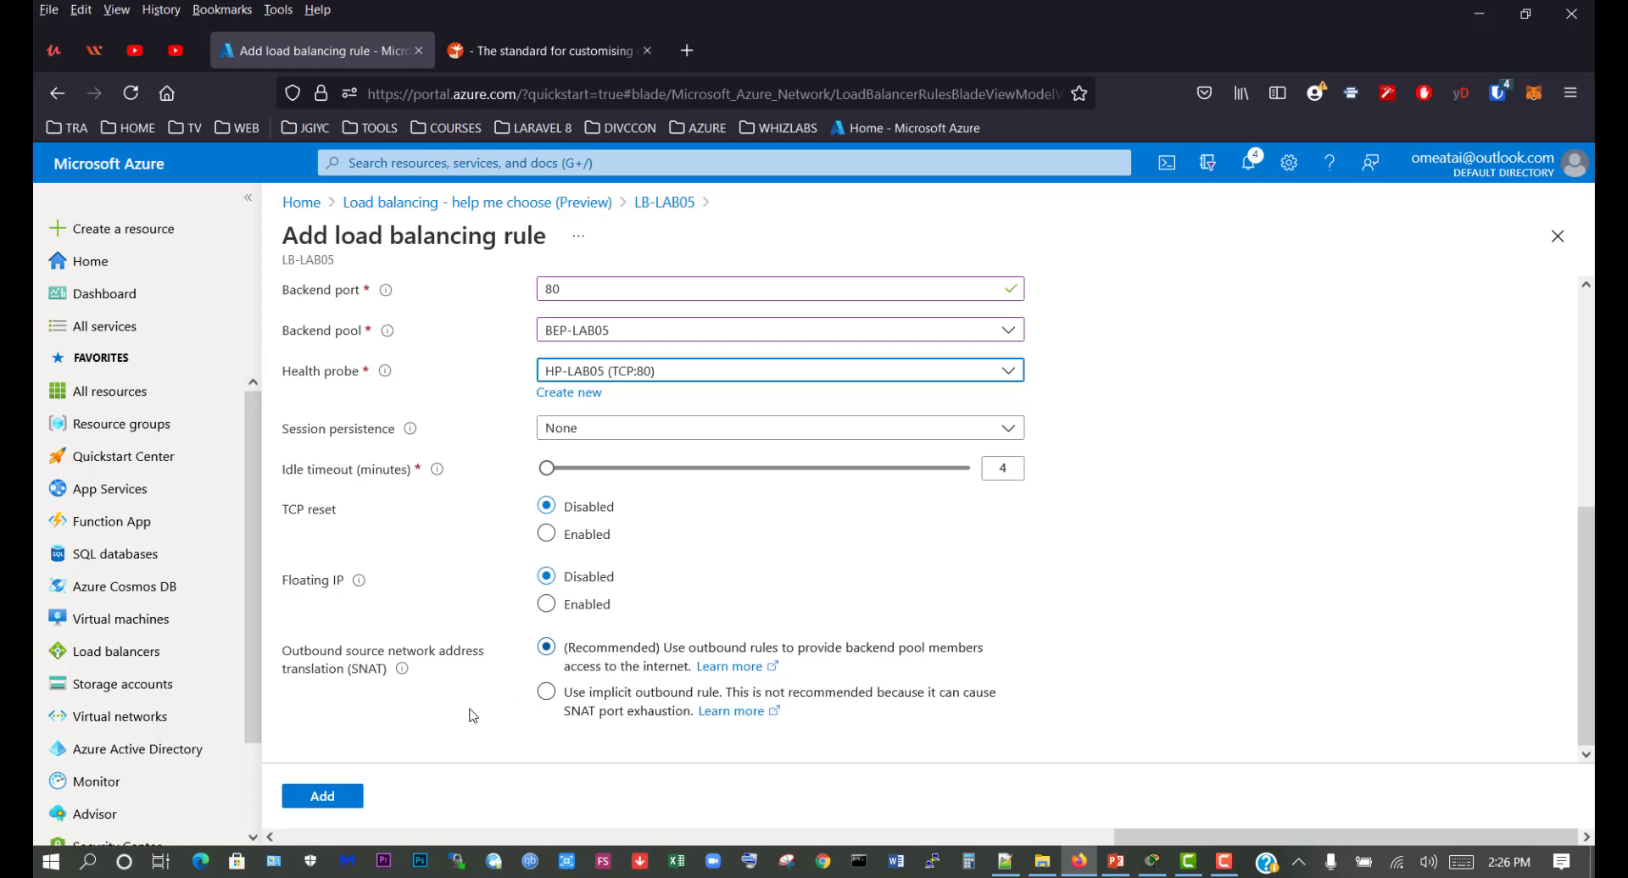
click(327, 795)
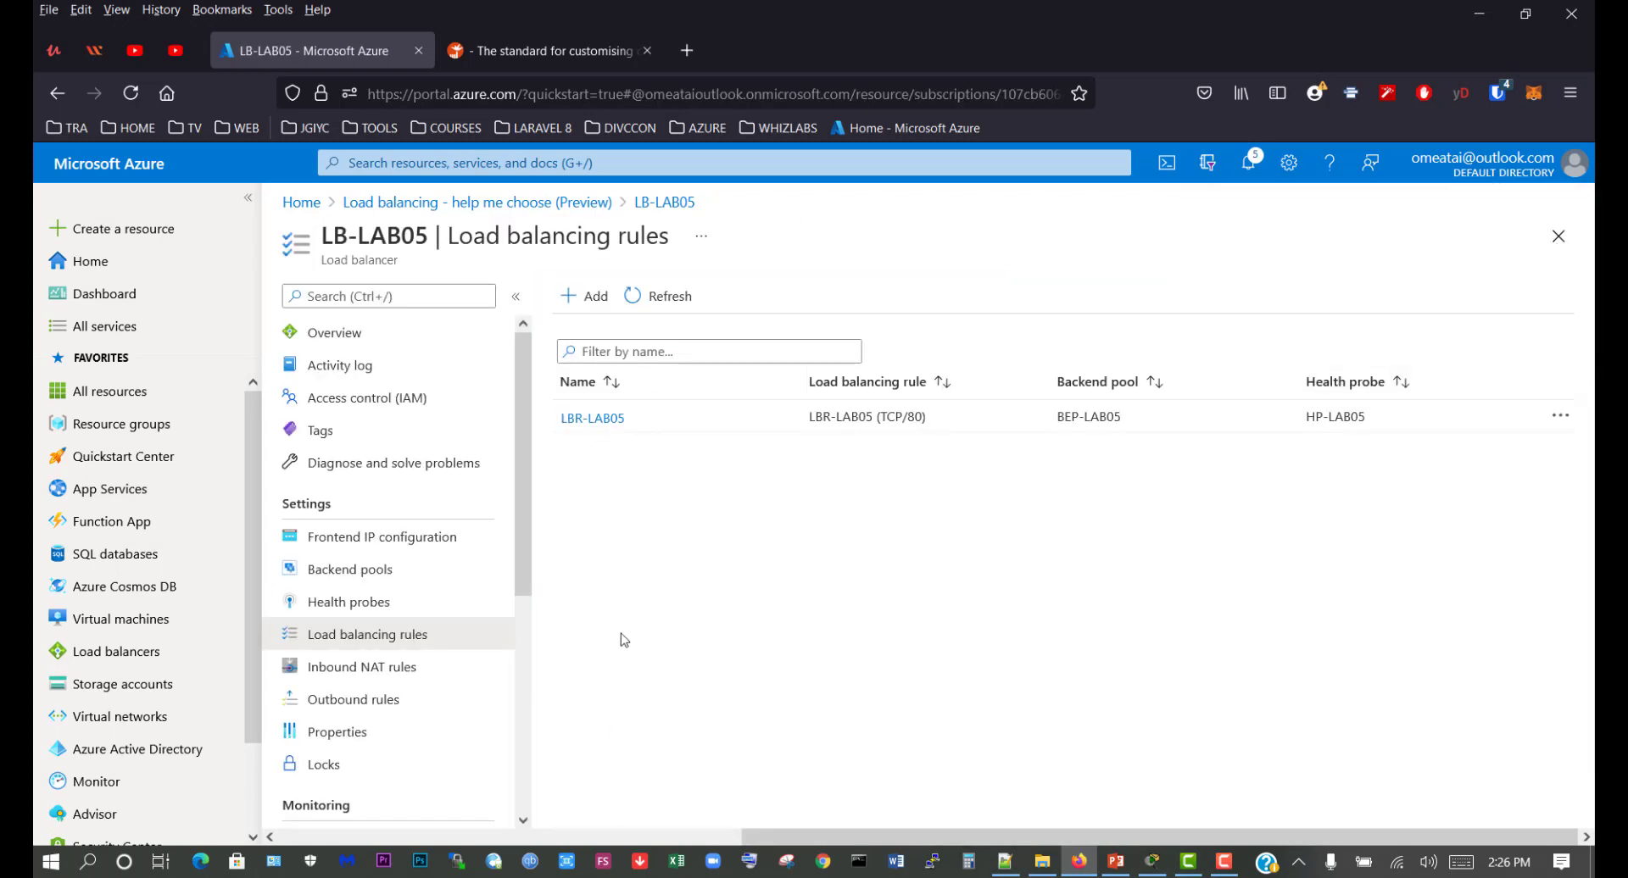
Start a new outbound rule named OBR-LAB05 with frontend LoadBalancerFrontEnd and backend pool BEP-LAB05.
click(360, 709)
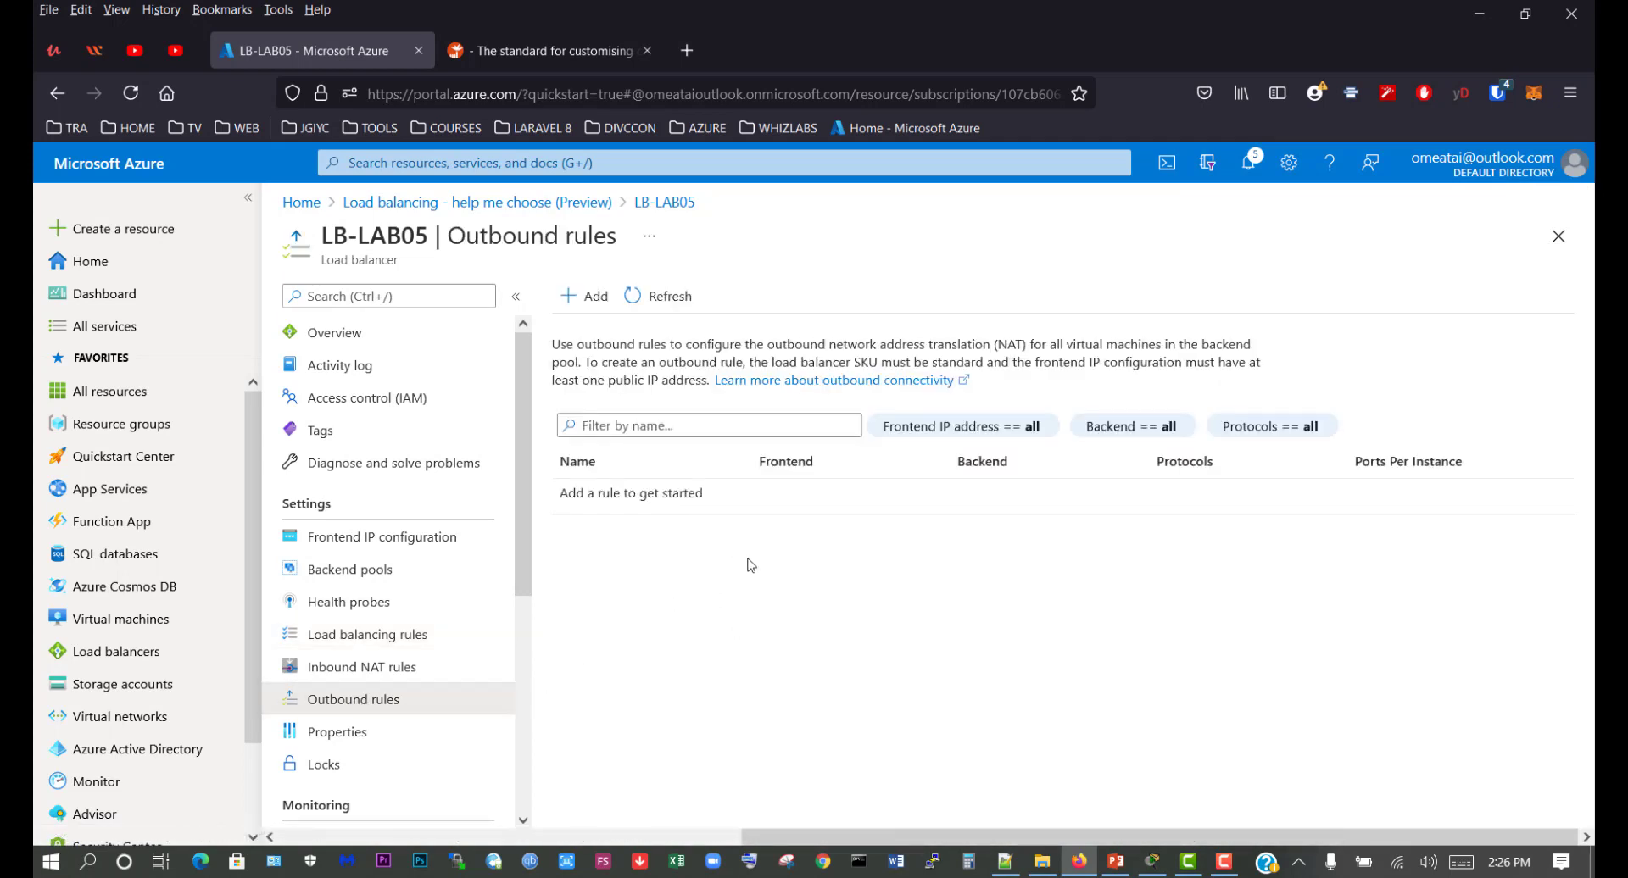
click(597, 298)
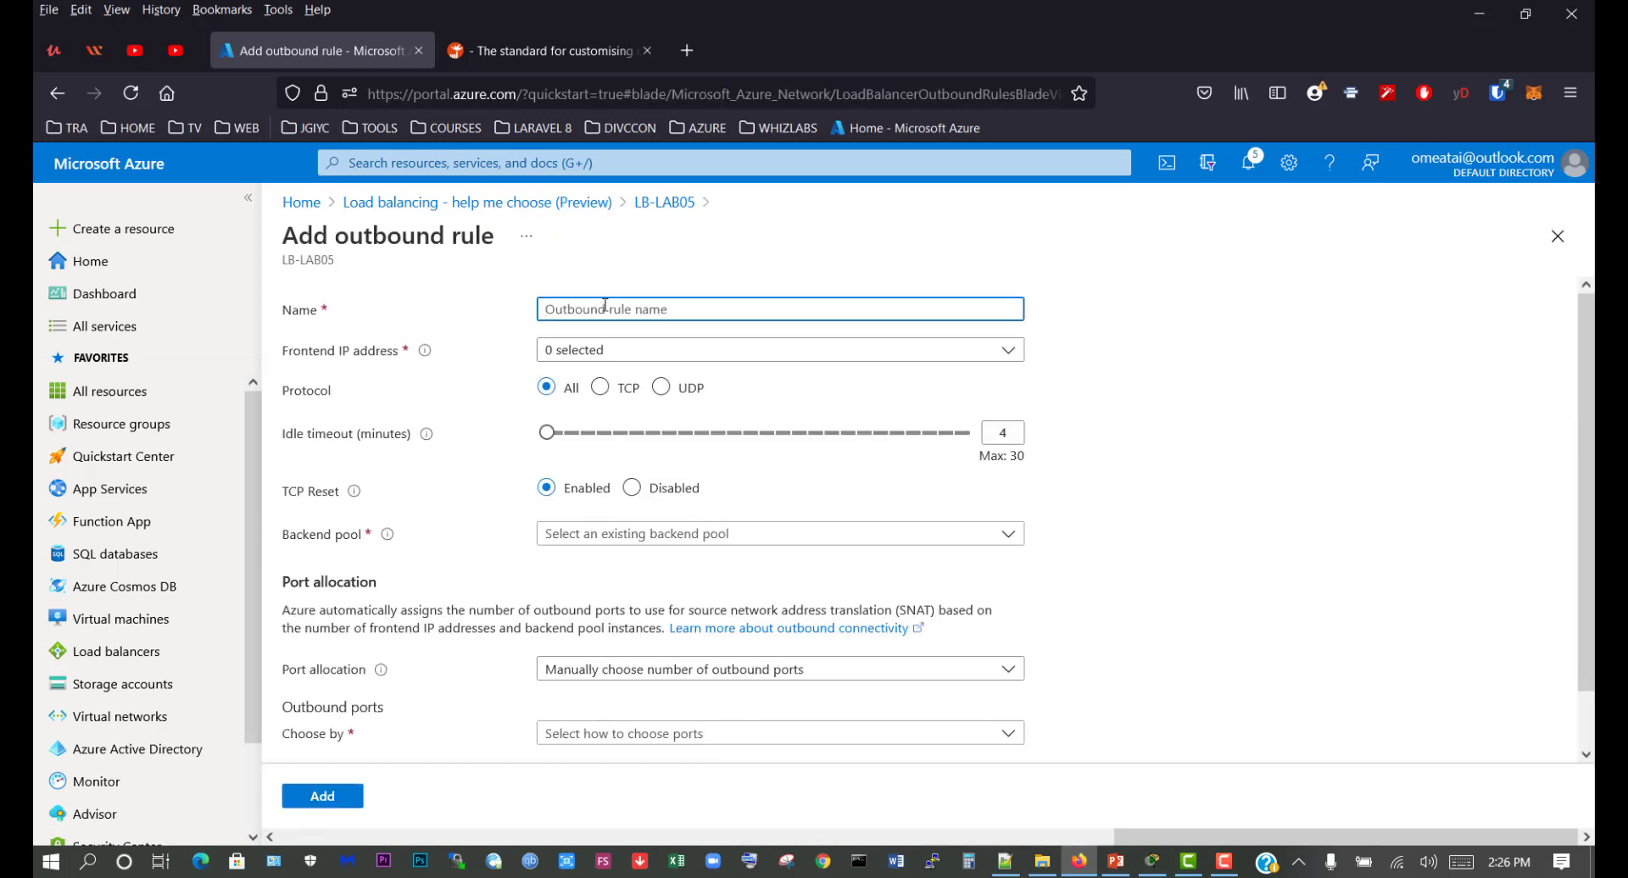
text(OBR-LAB05)
click(596, 352)
click(667, 410)
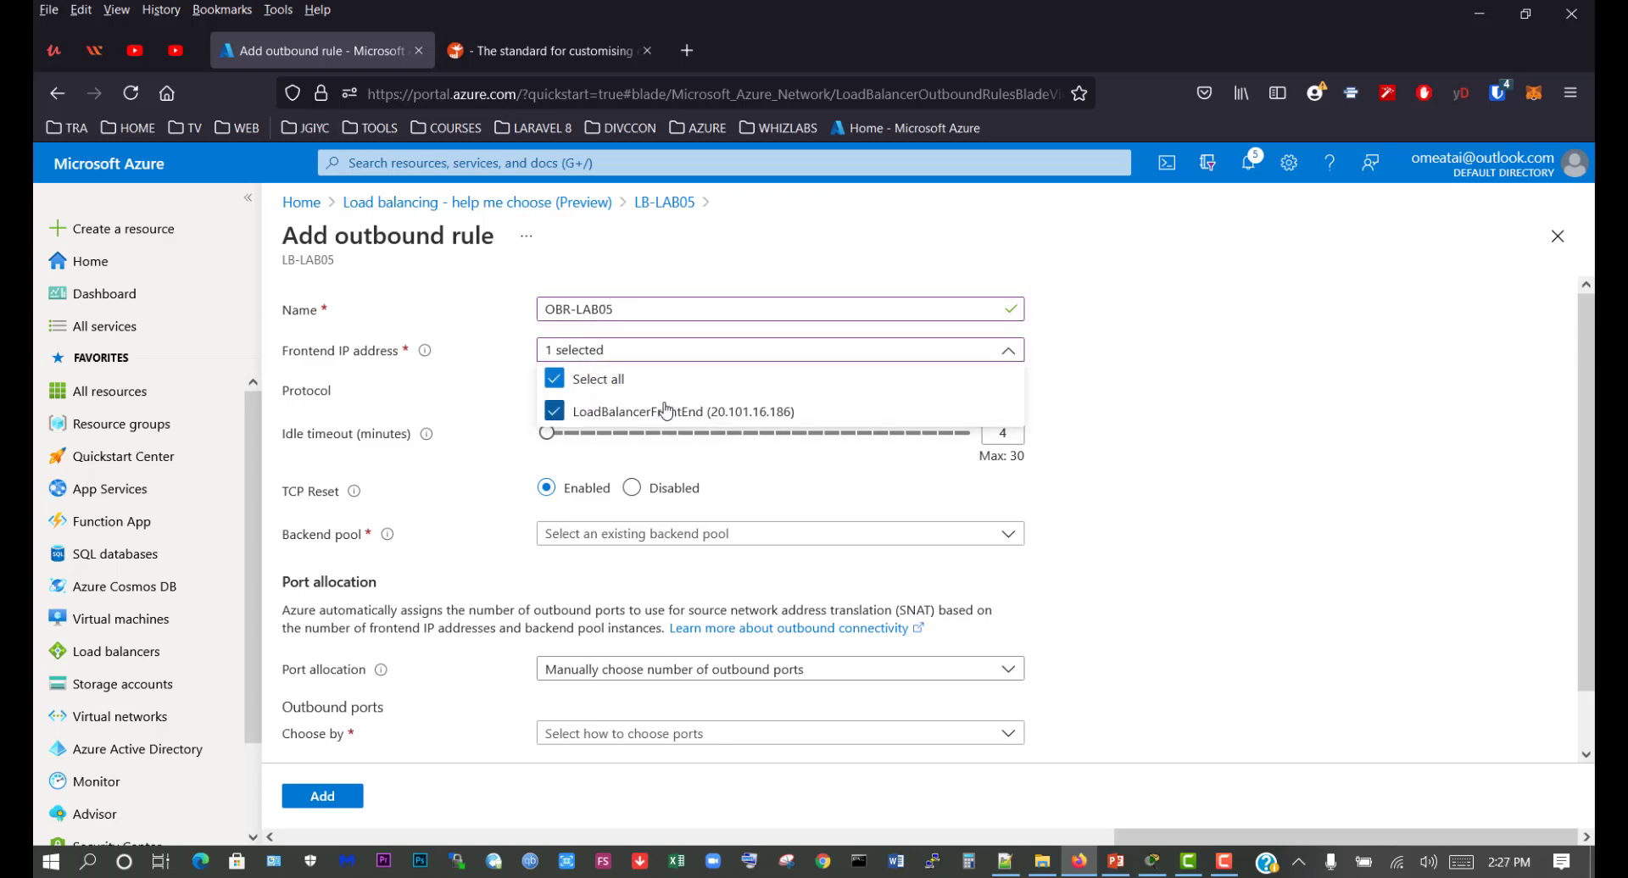
click(1169, 370)
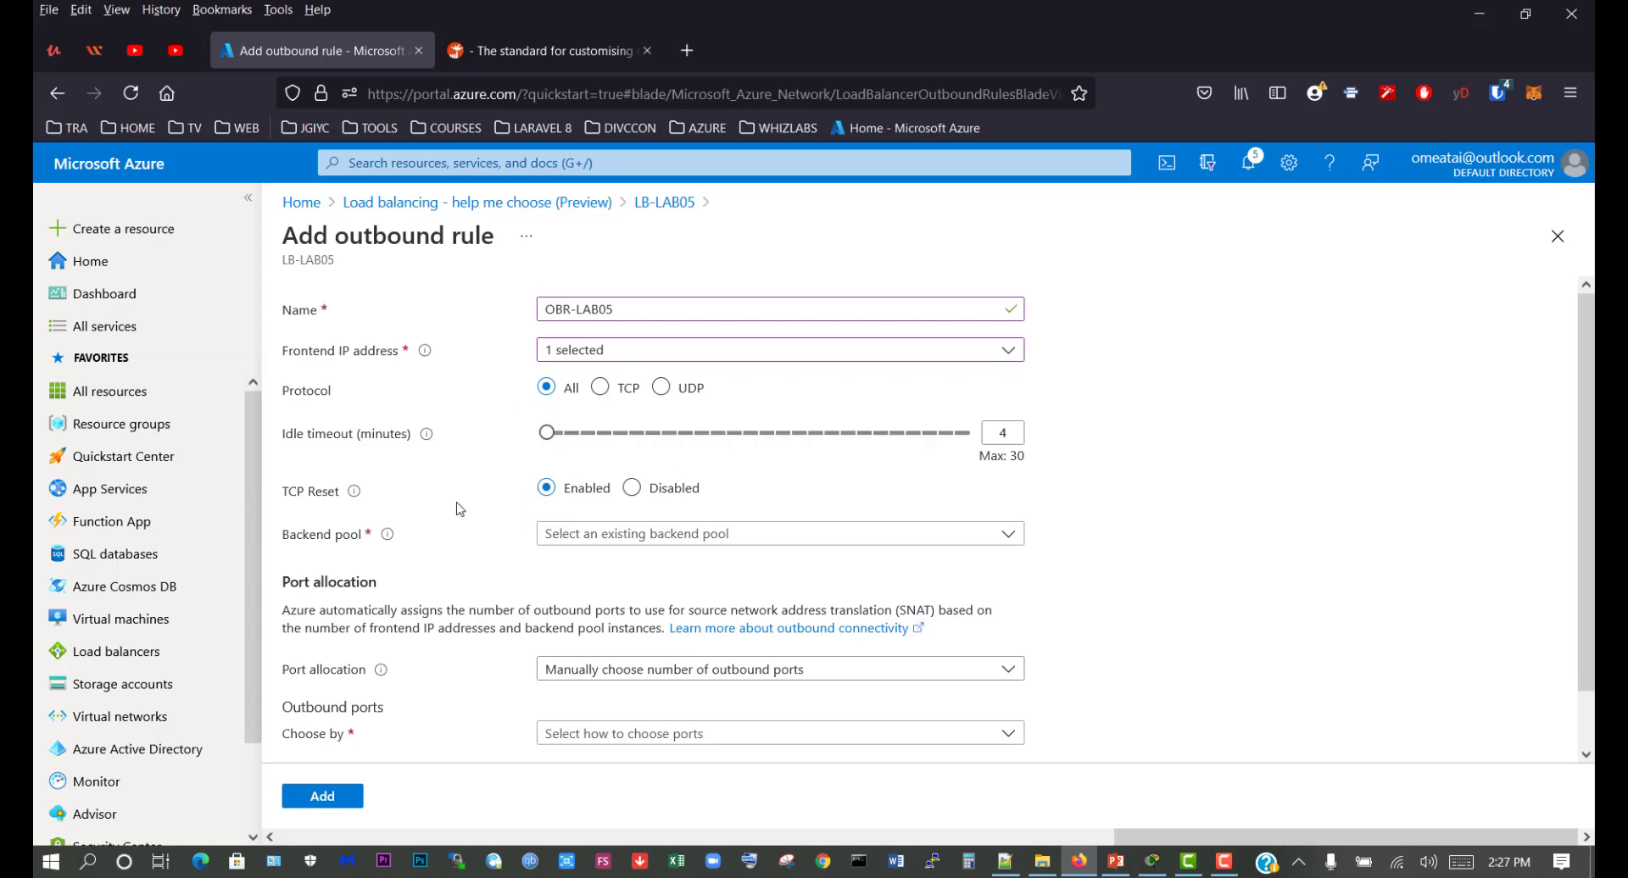
click(642, 537)
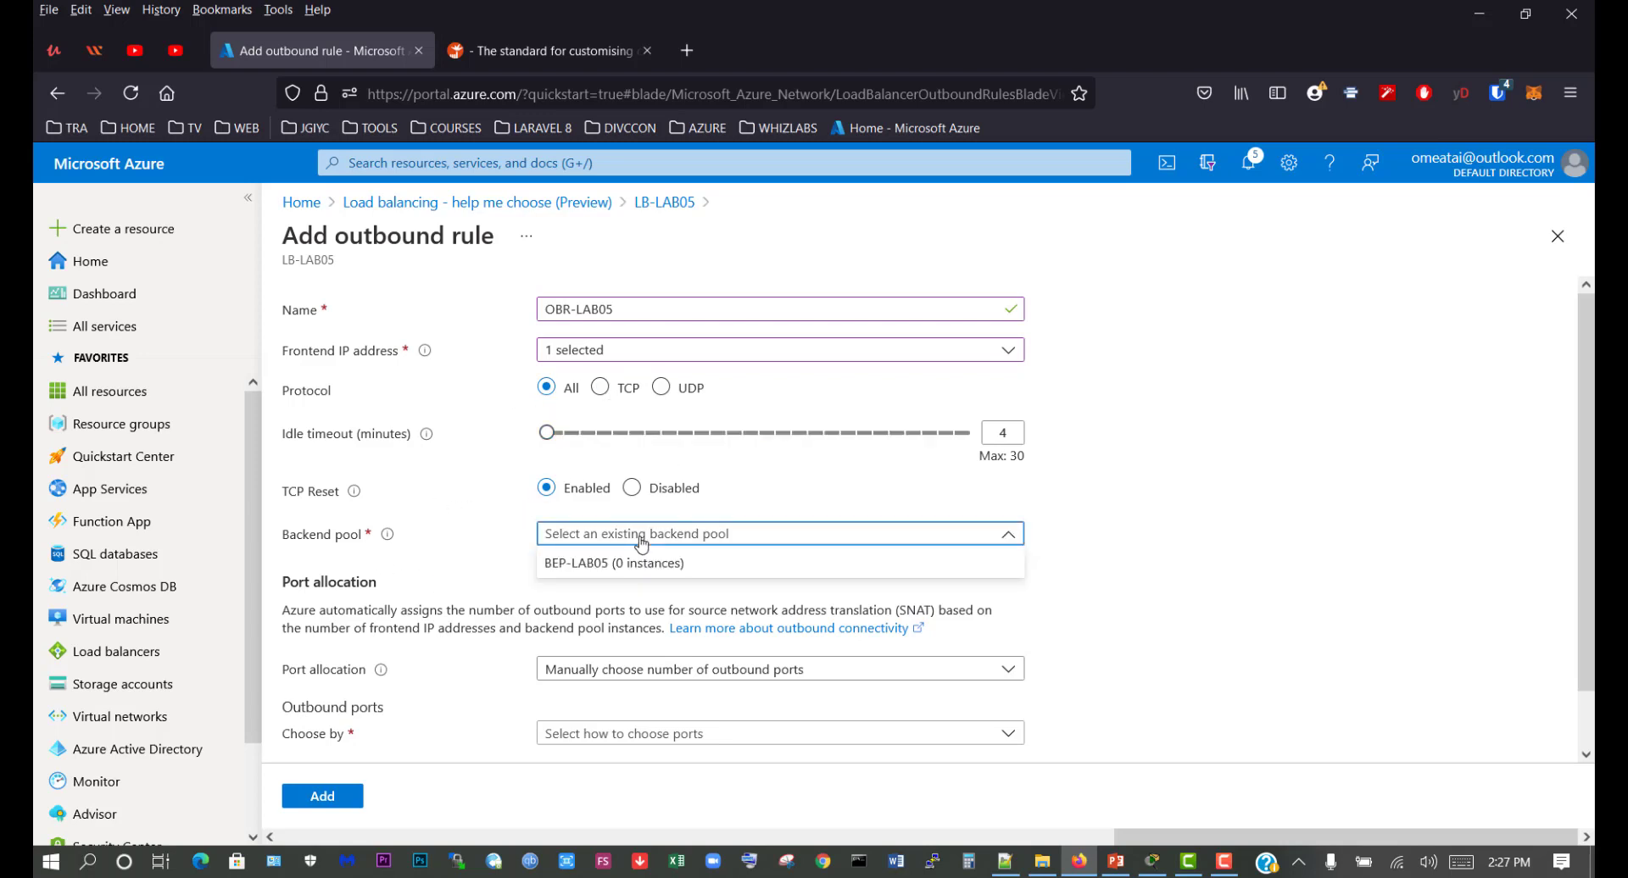
click(618, 563)
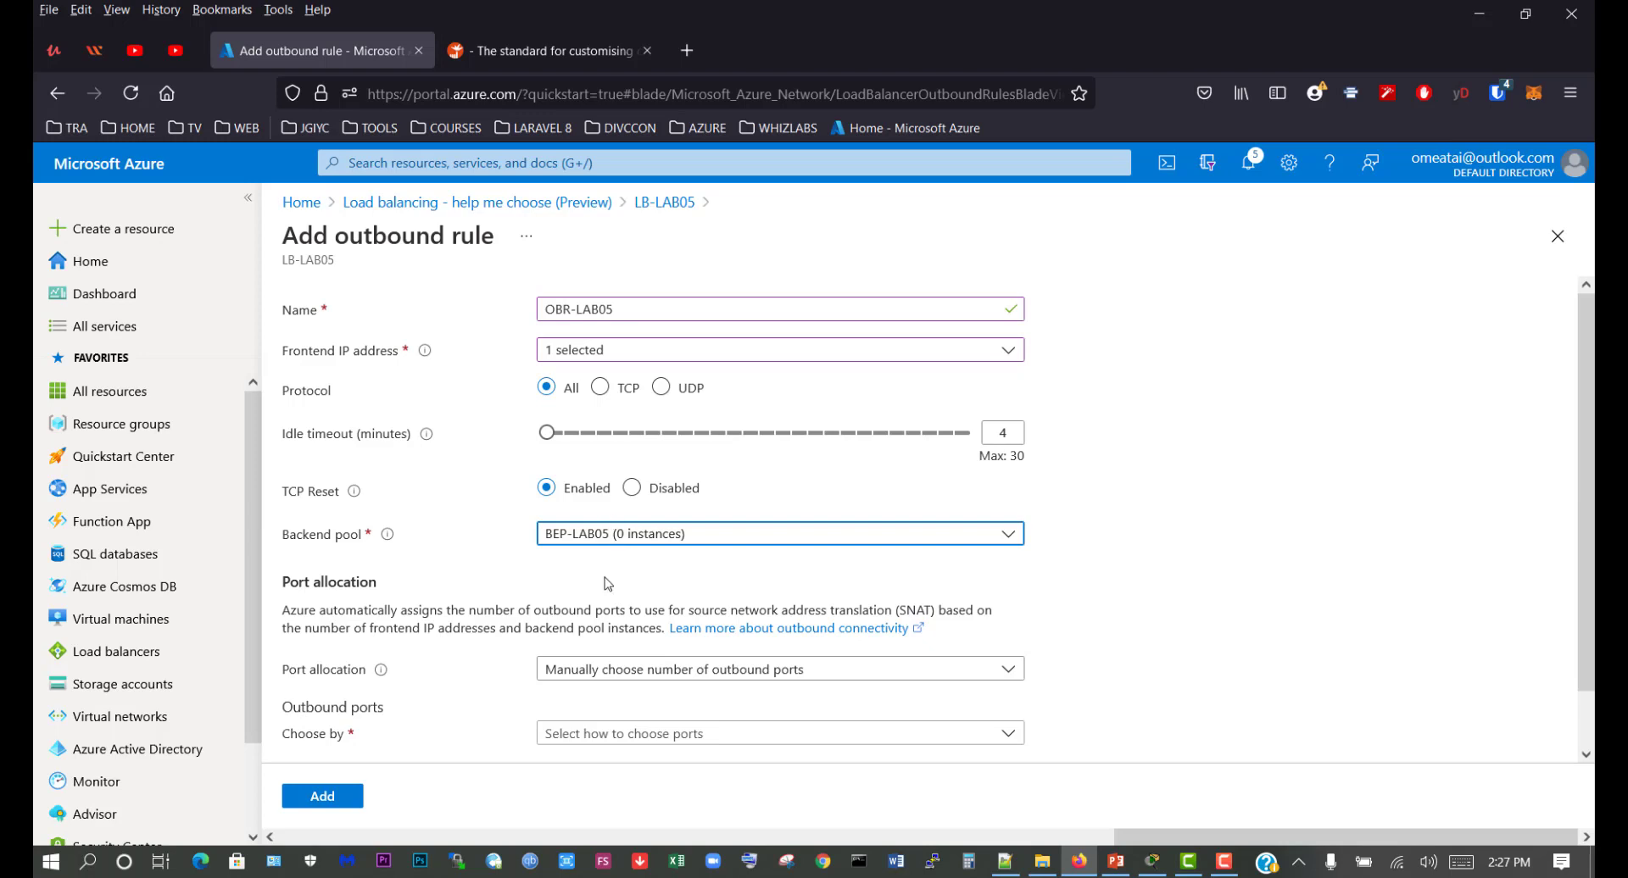
Allocate the outbound ports by ports per instance, set to 800, and add the outbound rule.
scroll(608, 593, down, 1)
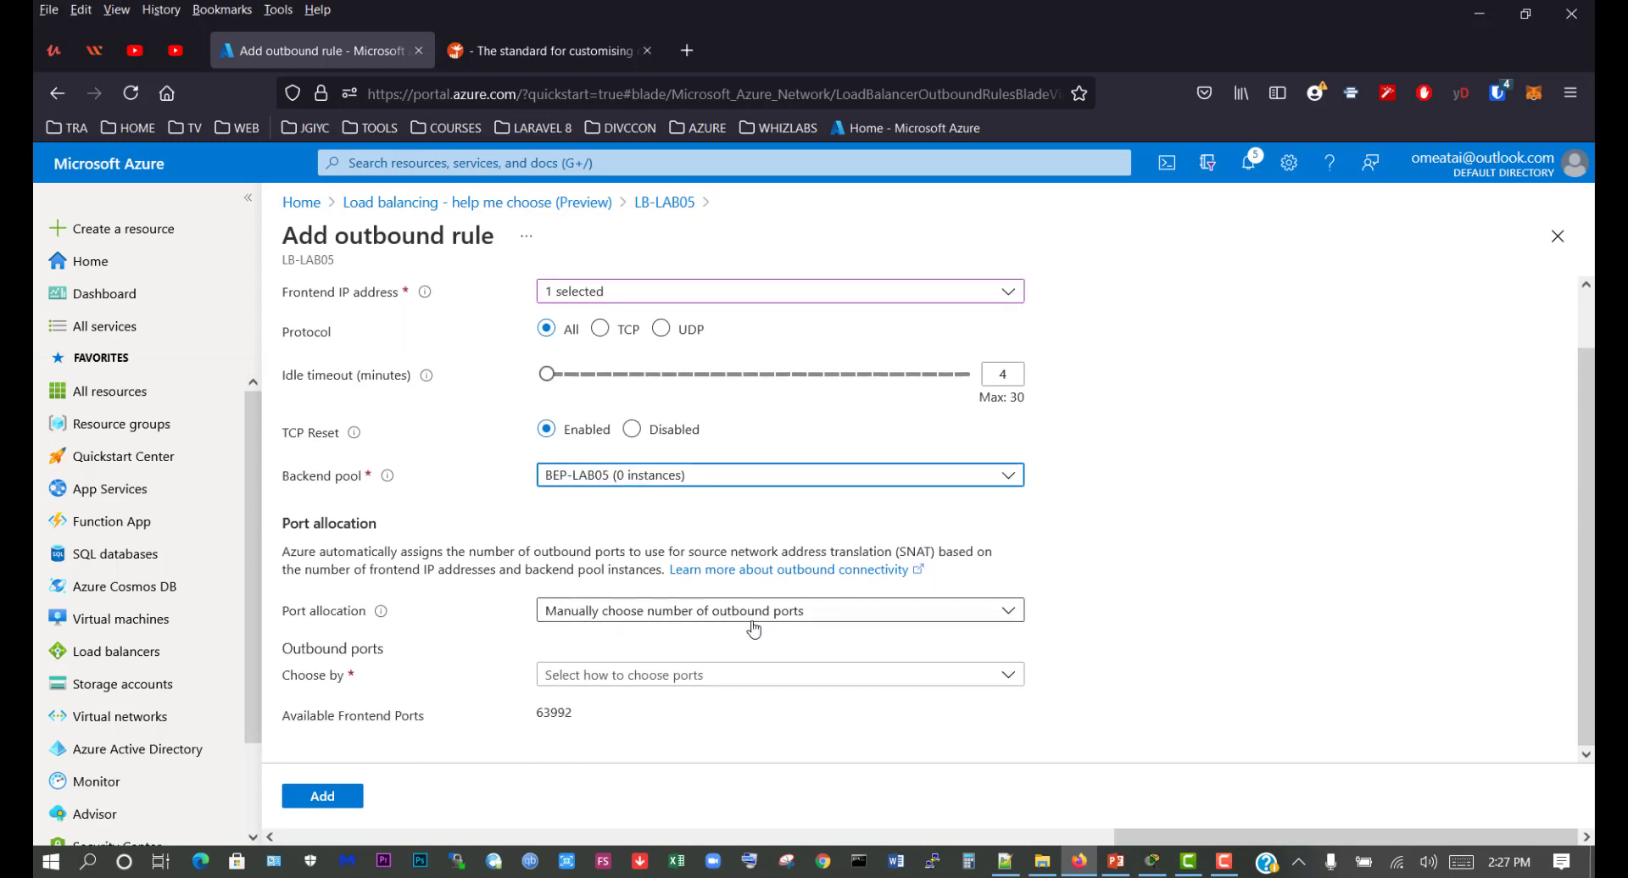
click(691, 675)
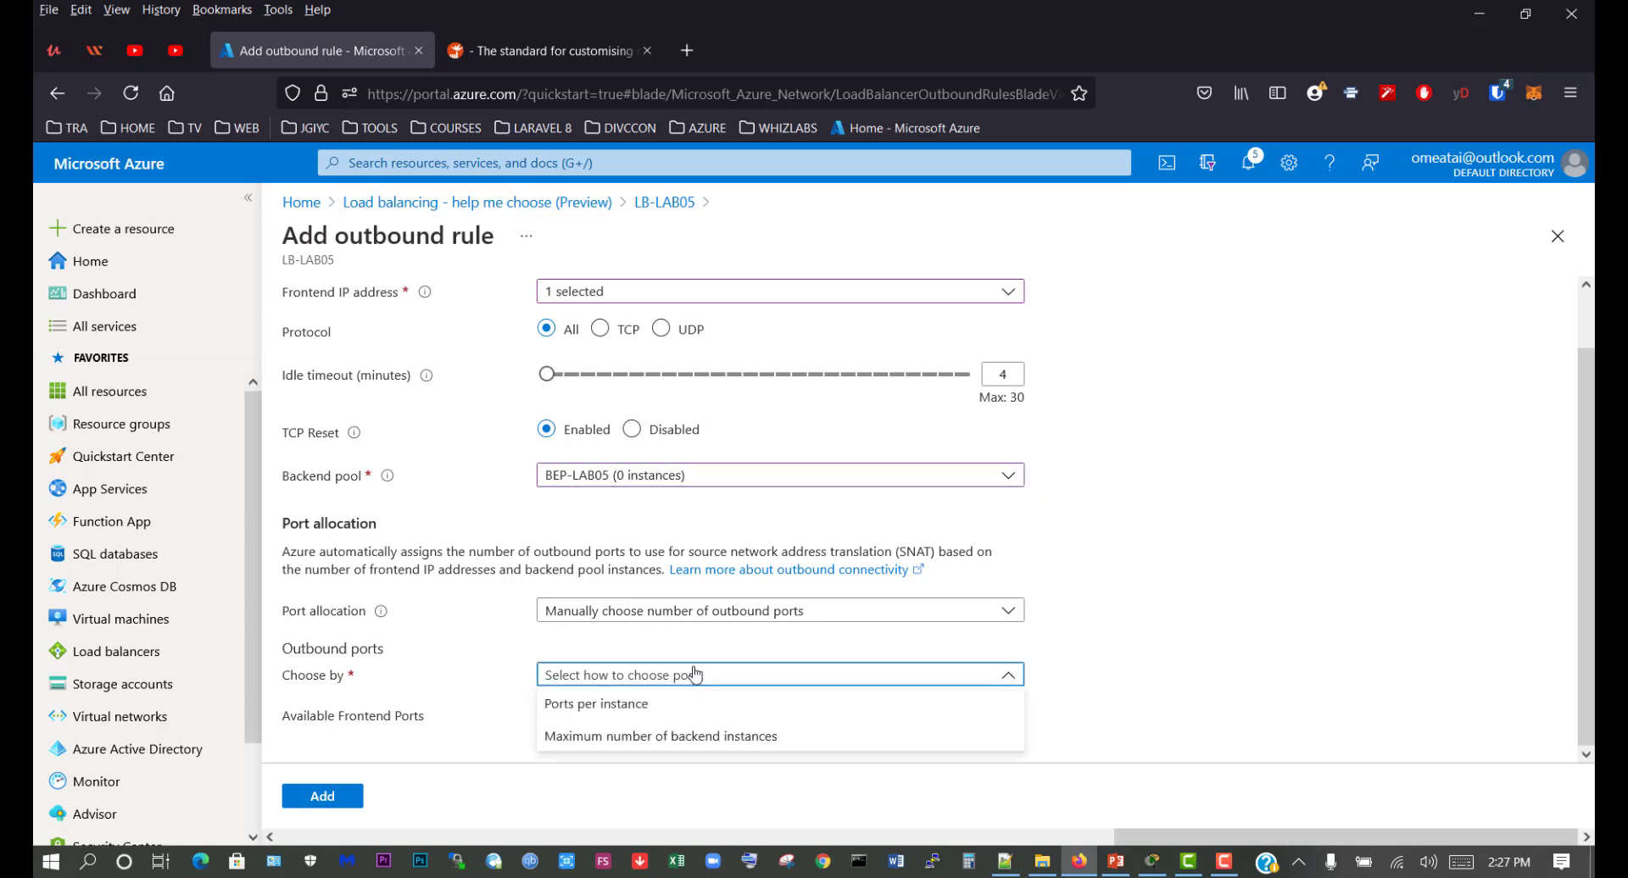
click(630, 706)
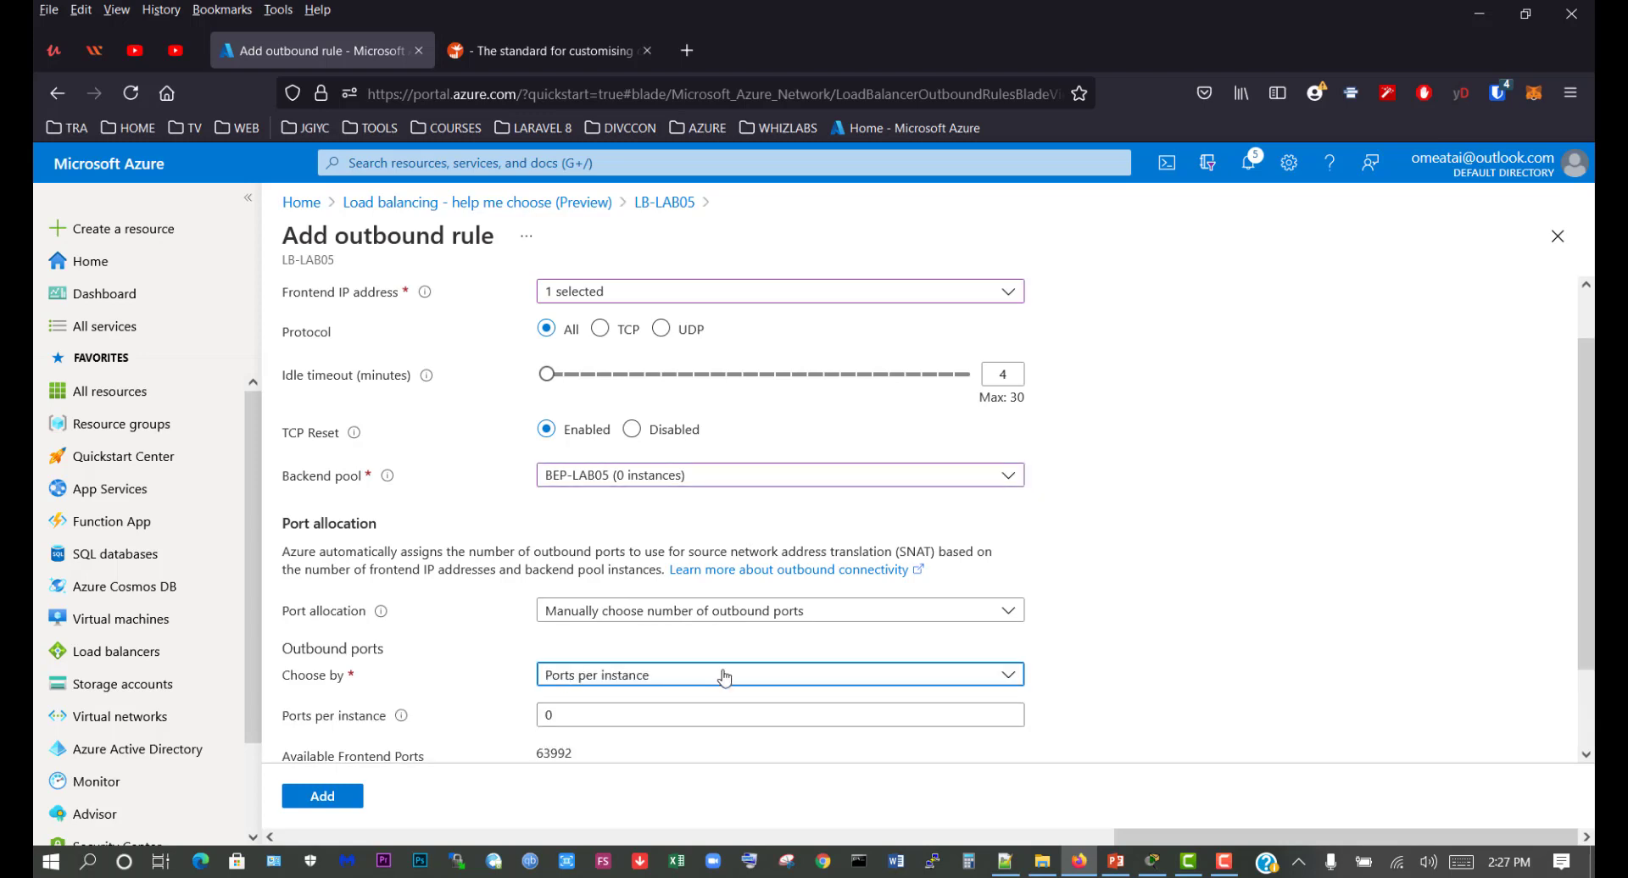
scroll(673, 676, down, 2)
drag(564, 622, 531, 619)
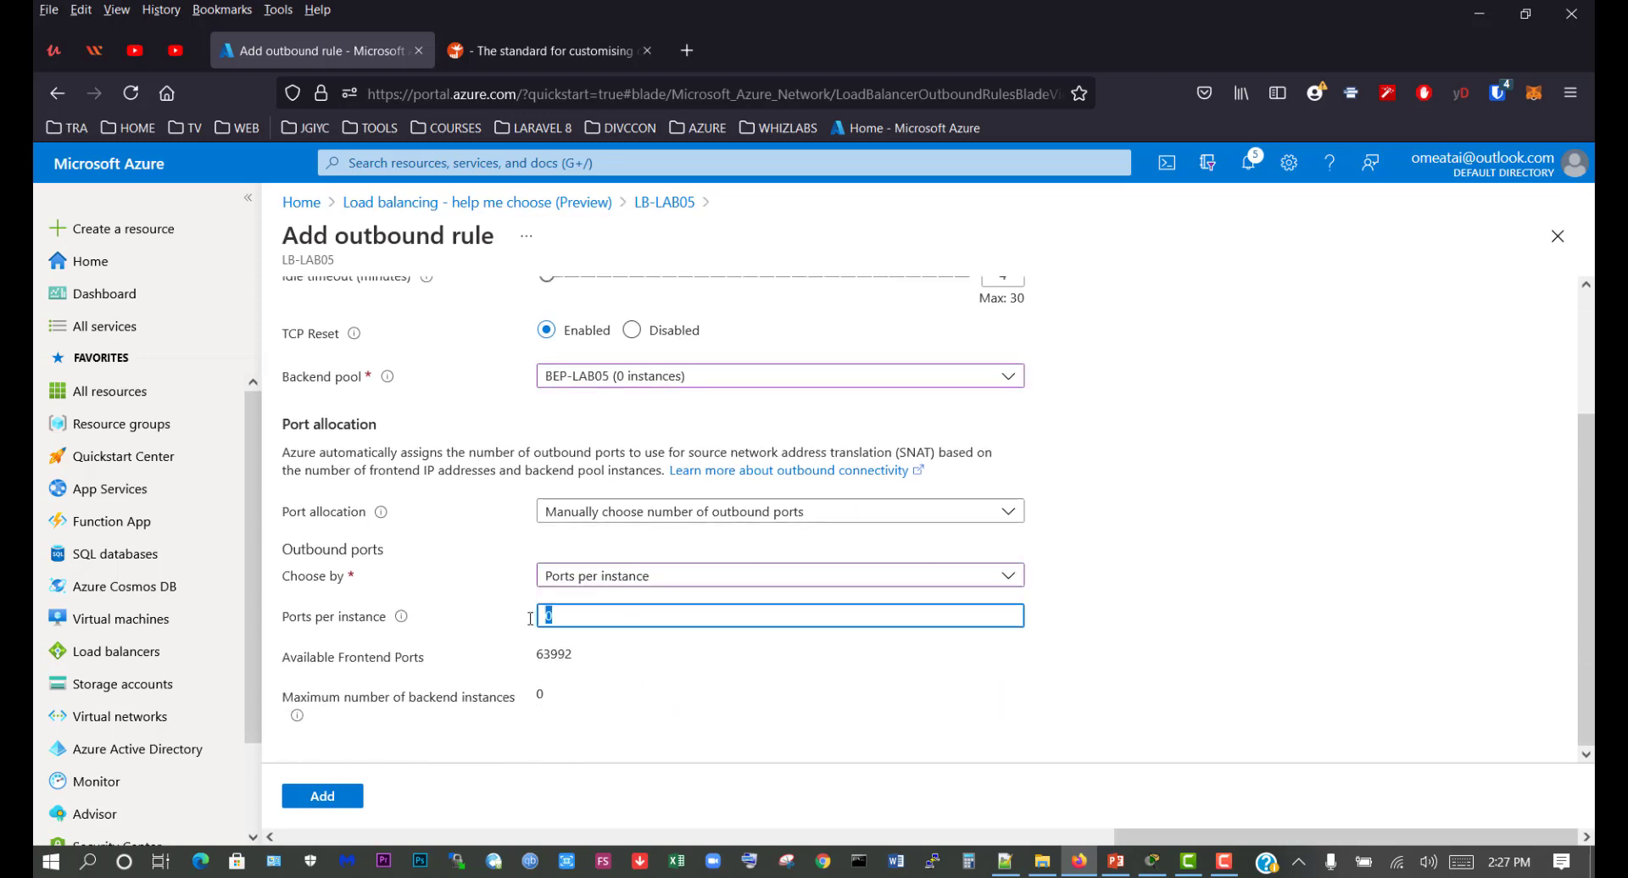
text(800)
click(804, 706)
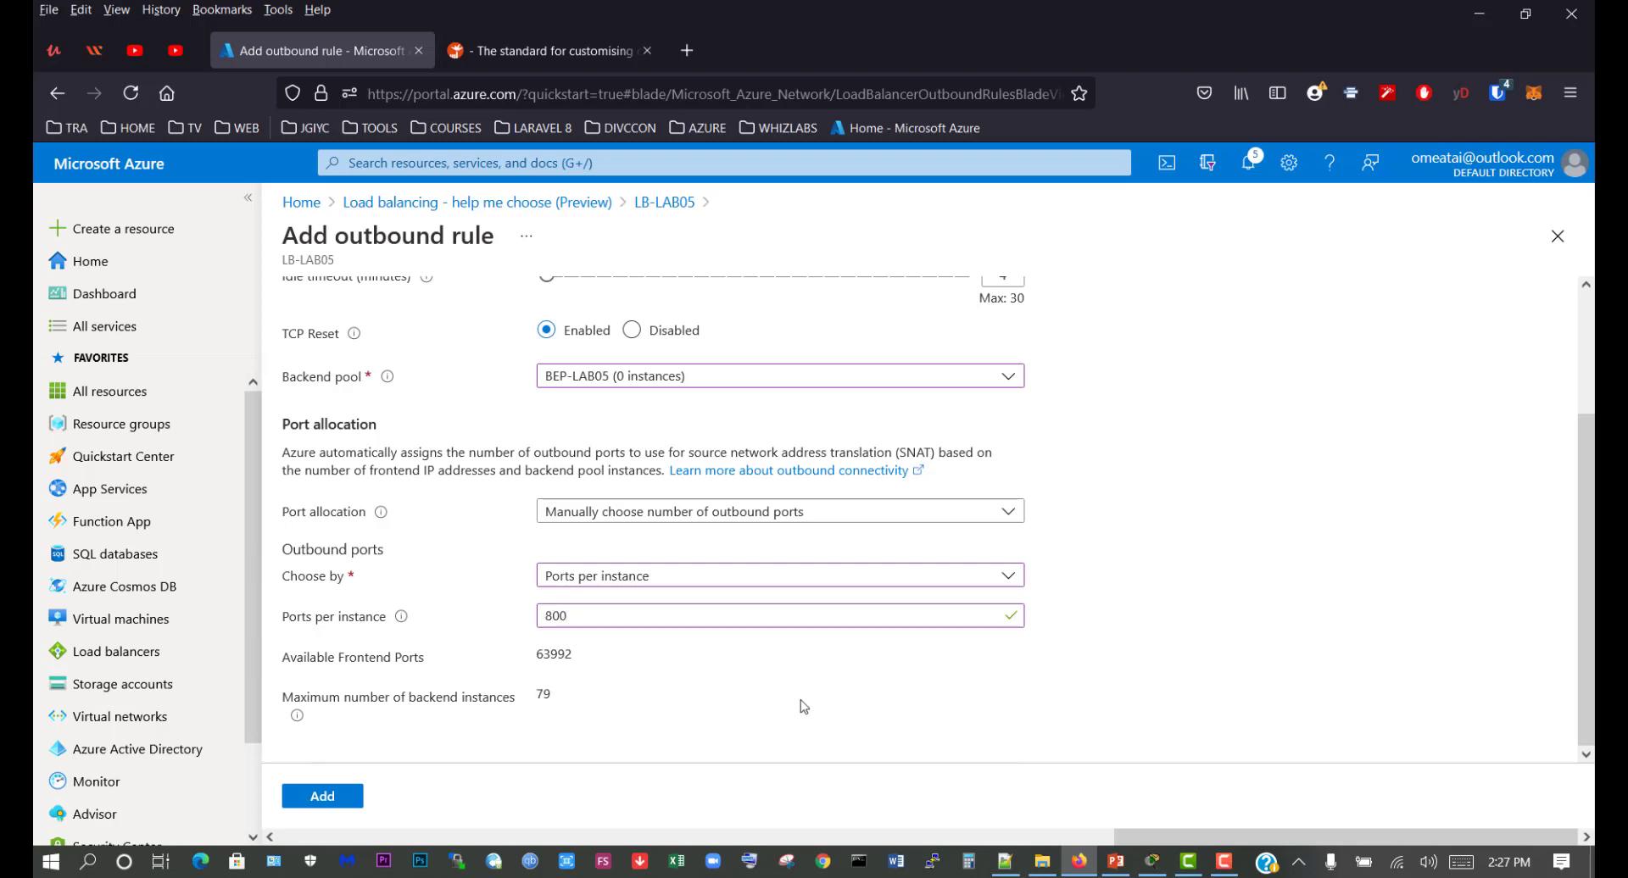
click(333, 797)
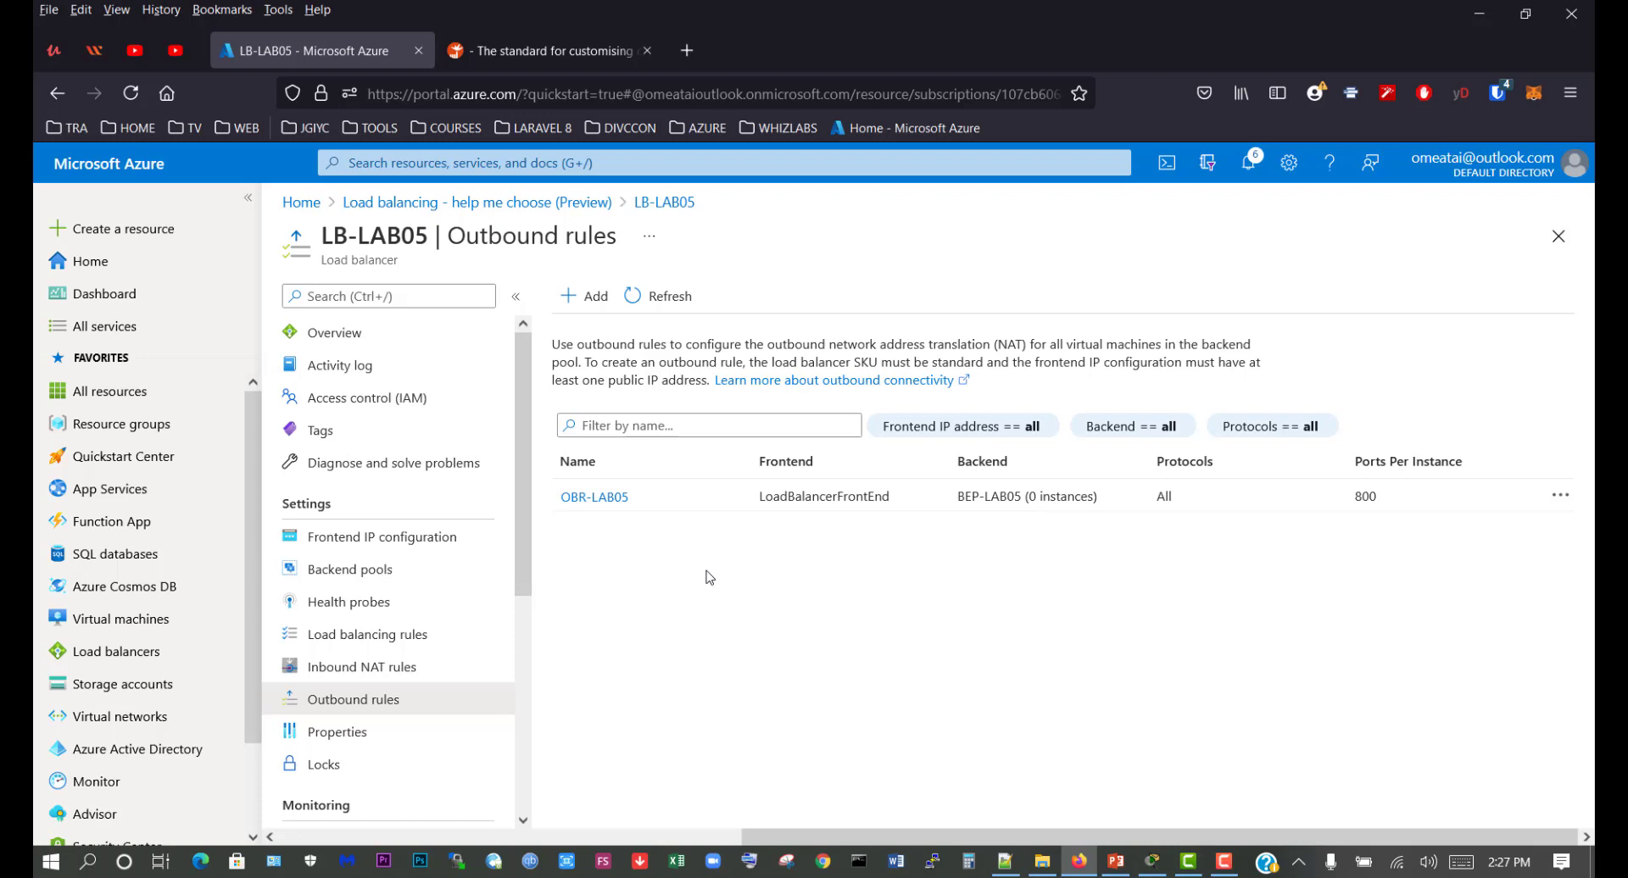
Search for the virtual machine scale sets service and start creating a new scale set.
click(400, 163)
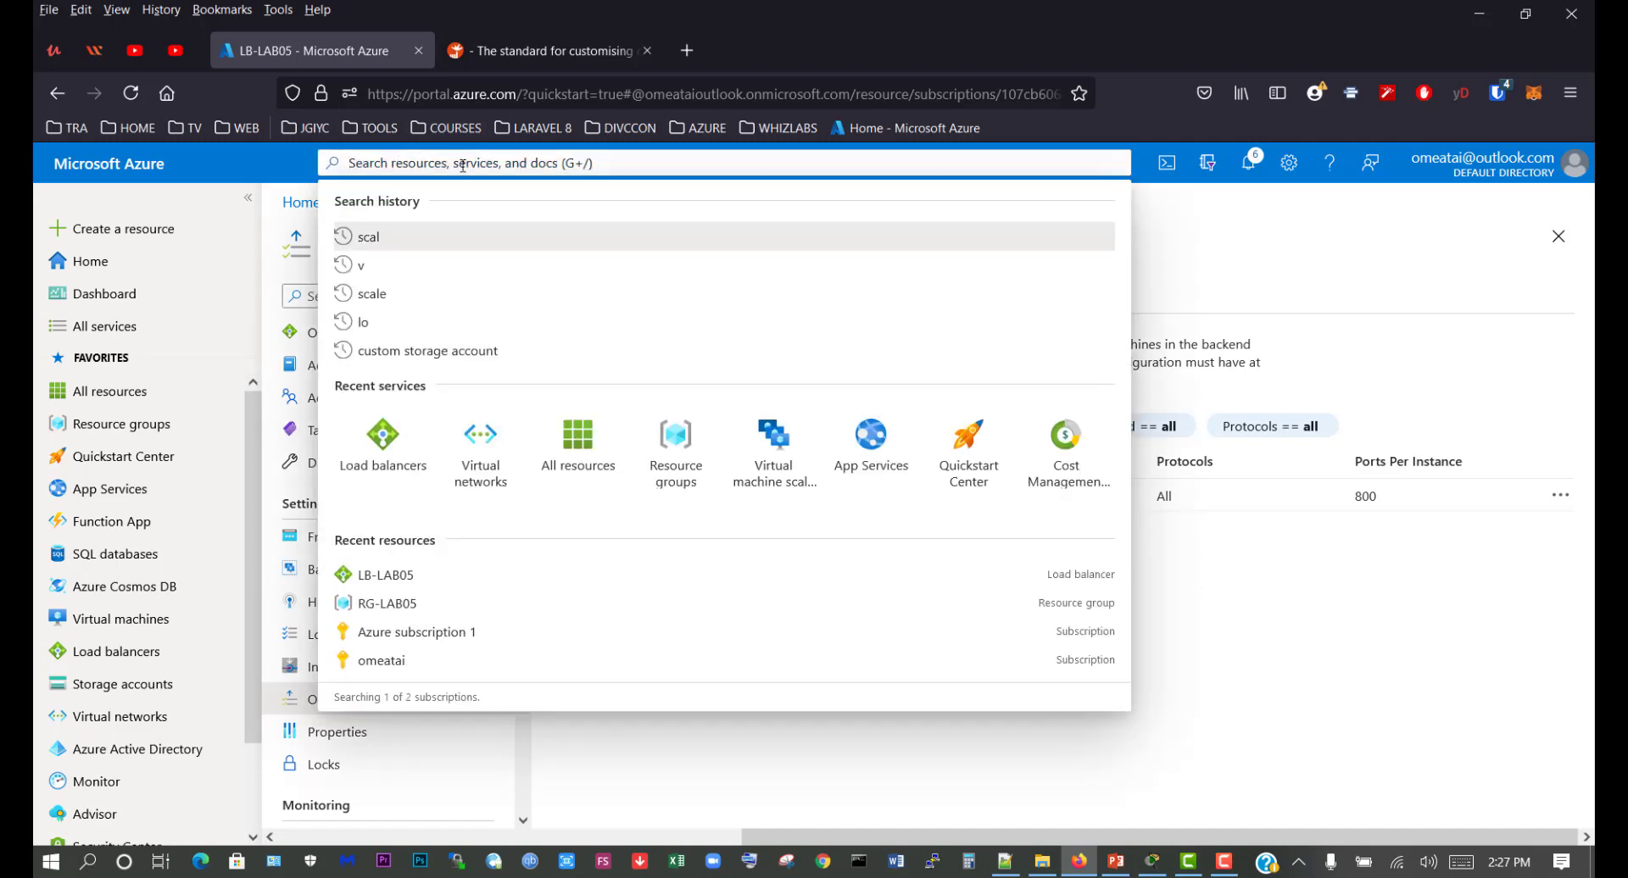
text(sc)
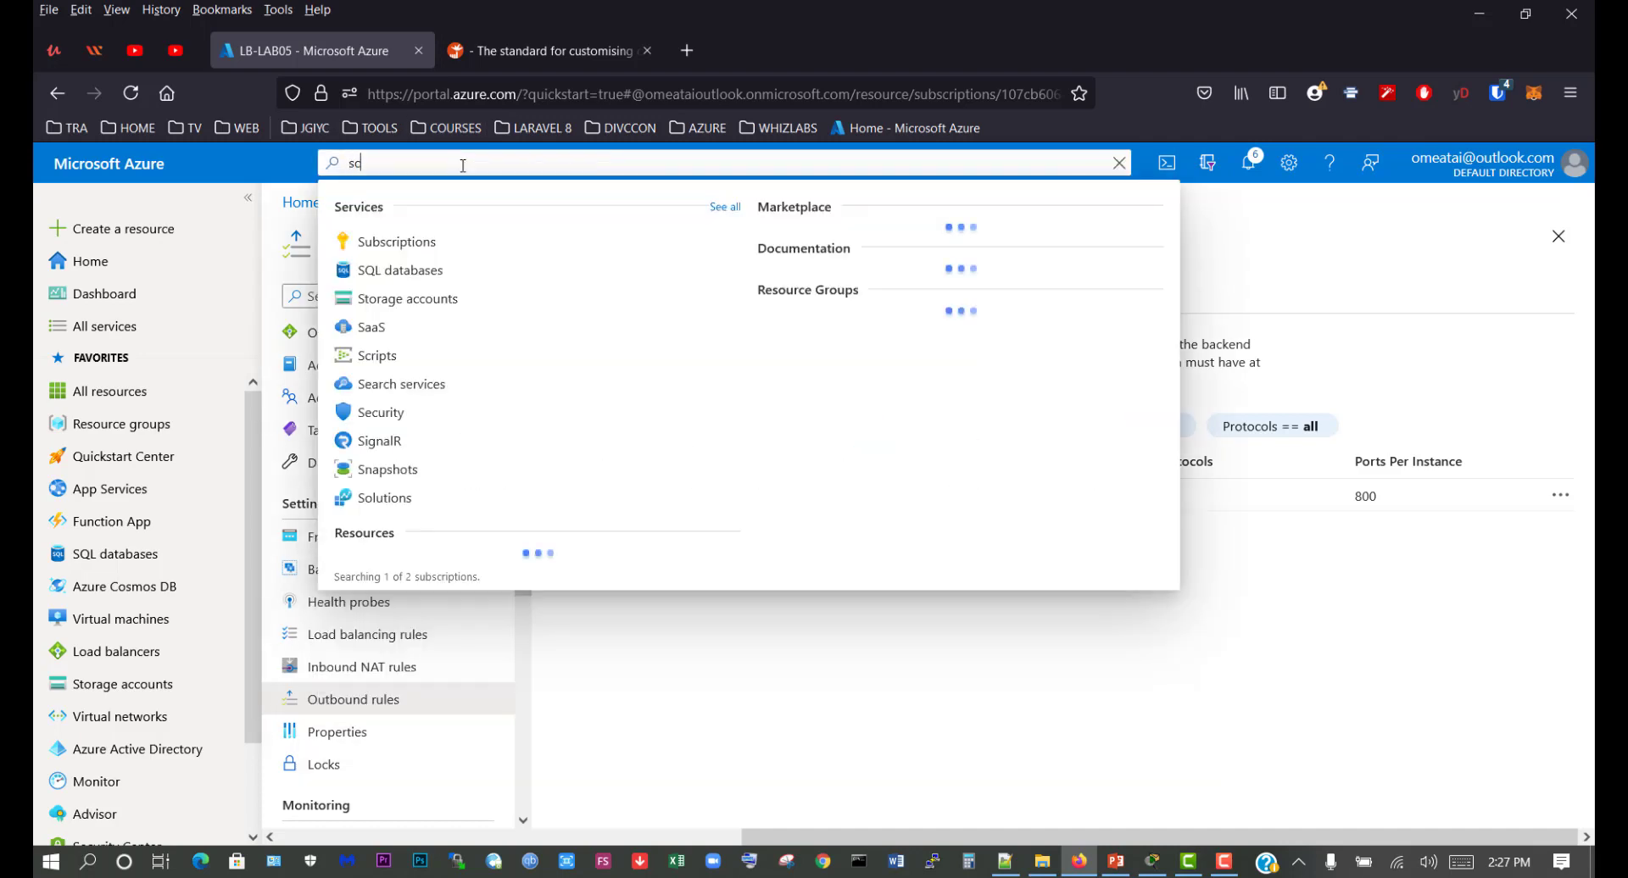
text(ale set)
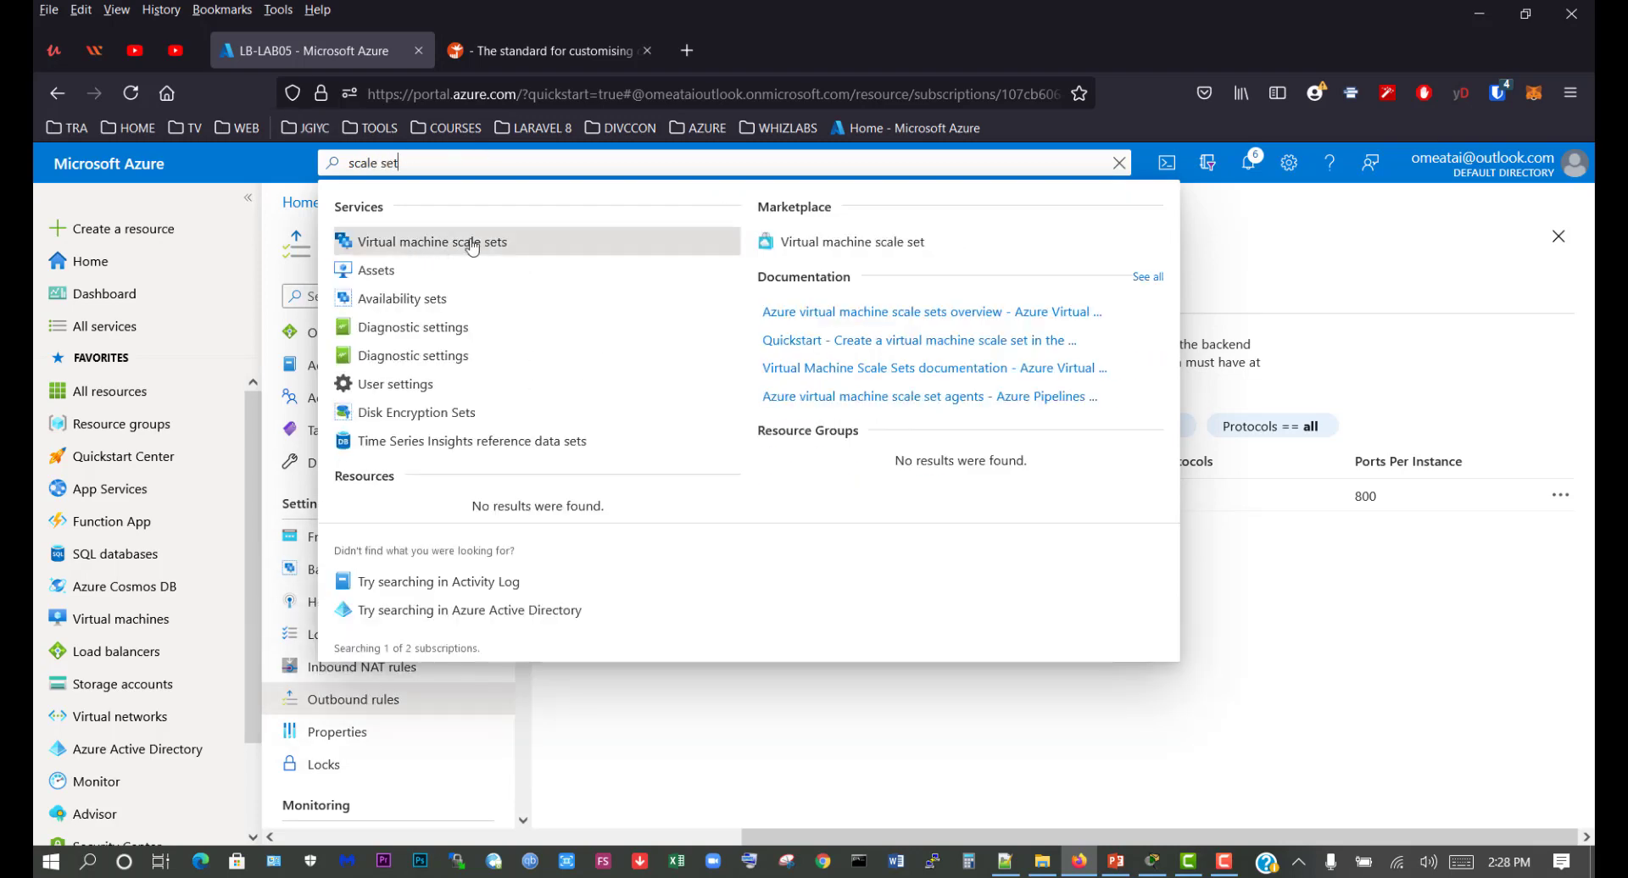
click(504, 242)
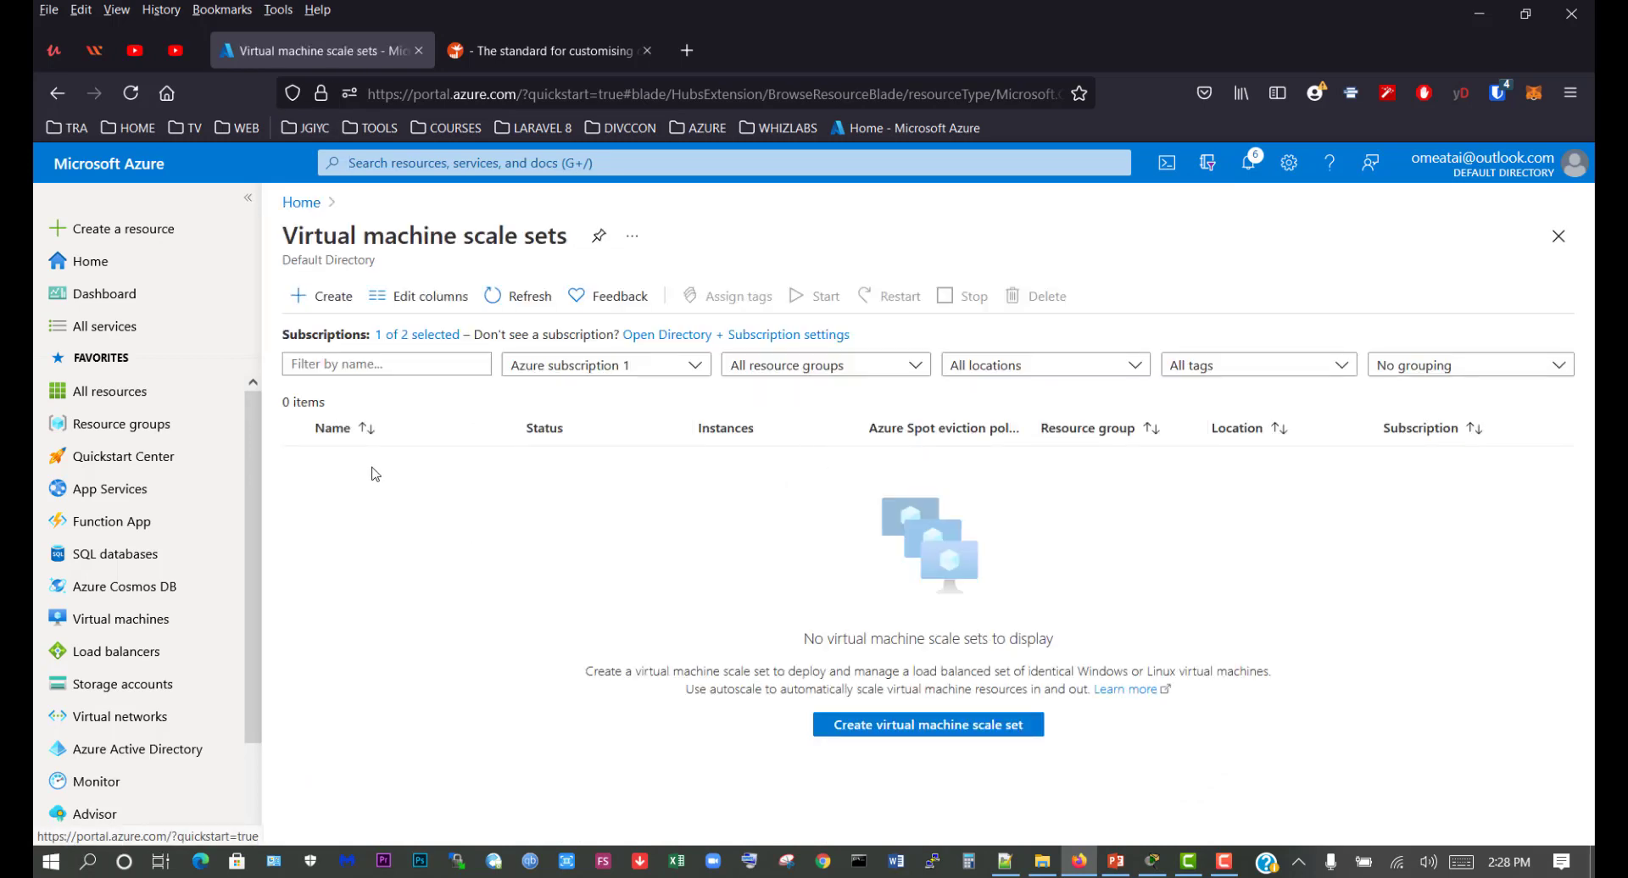
click(316, 299)
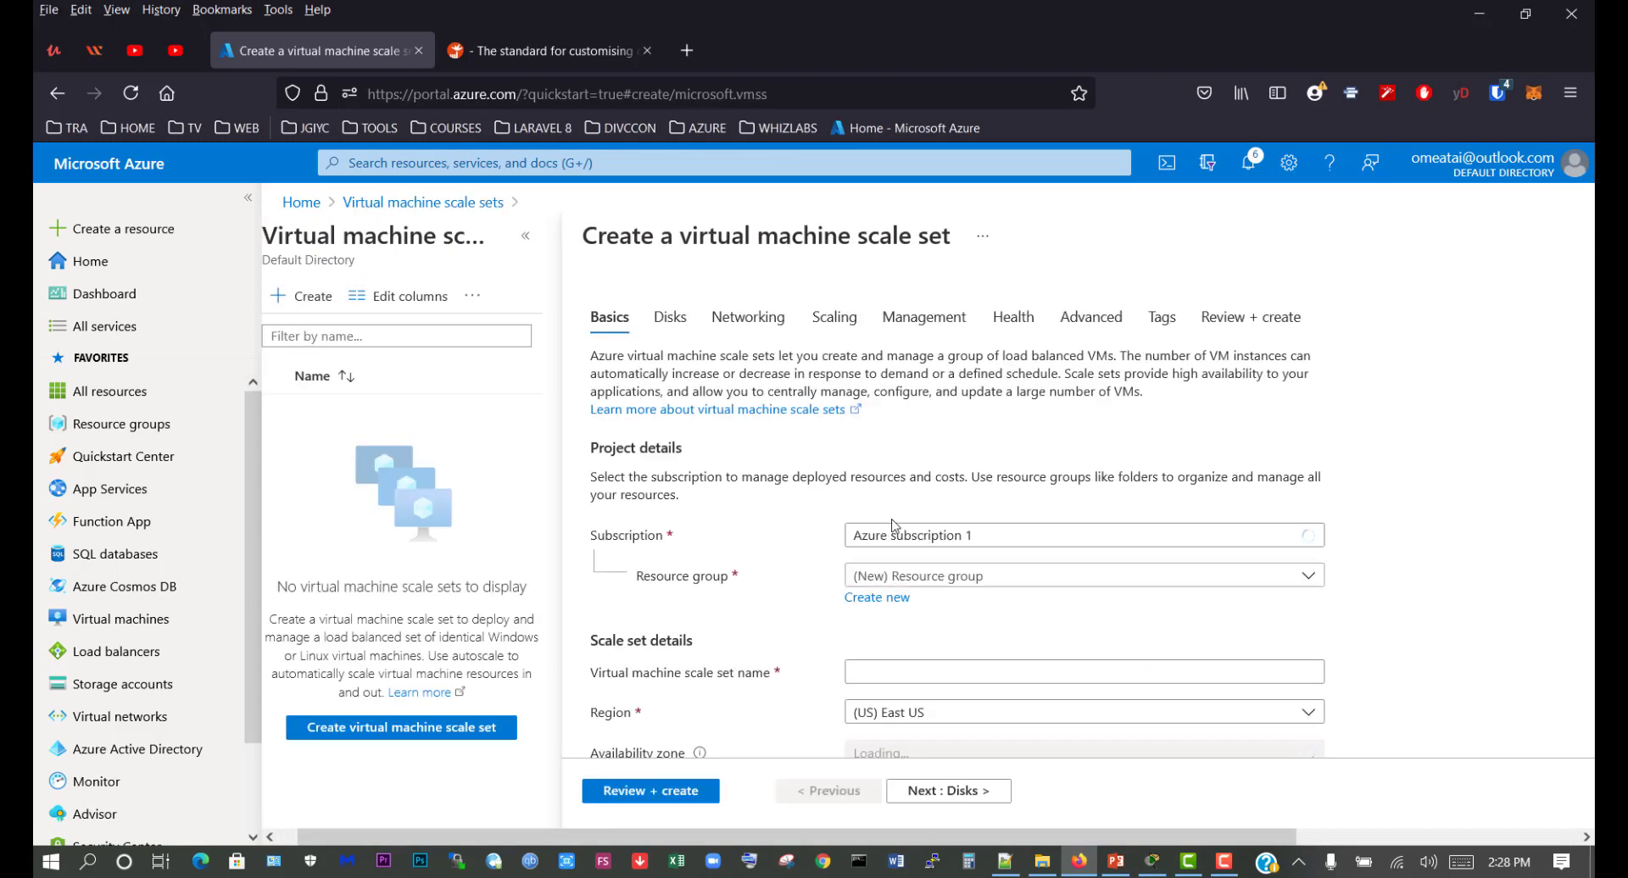
Assign the scale set to resource group RG-LAB05 and name it VMSS-LAB05.
scroll(897, 527, down, 2)
click(942, 479)
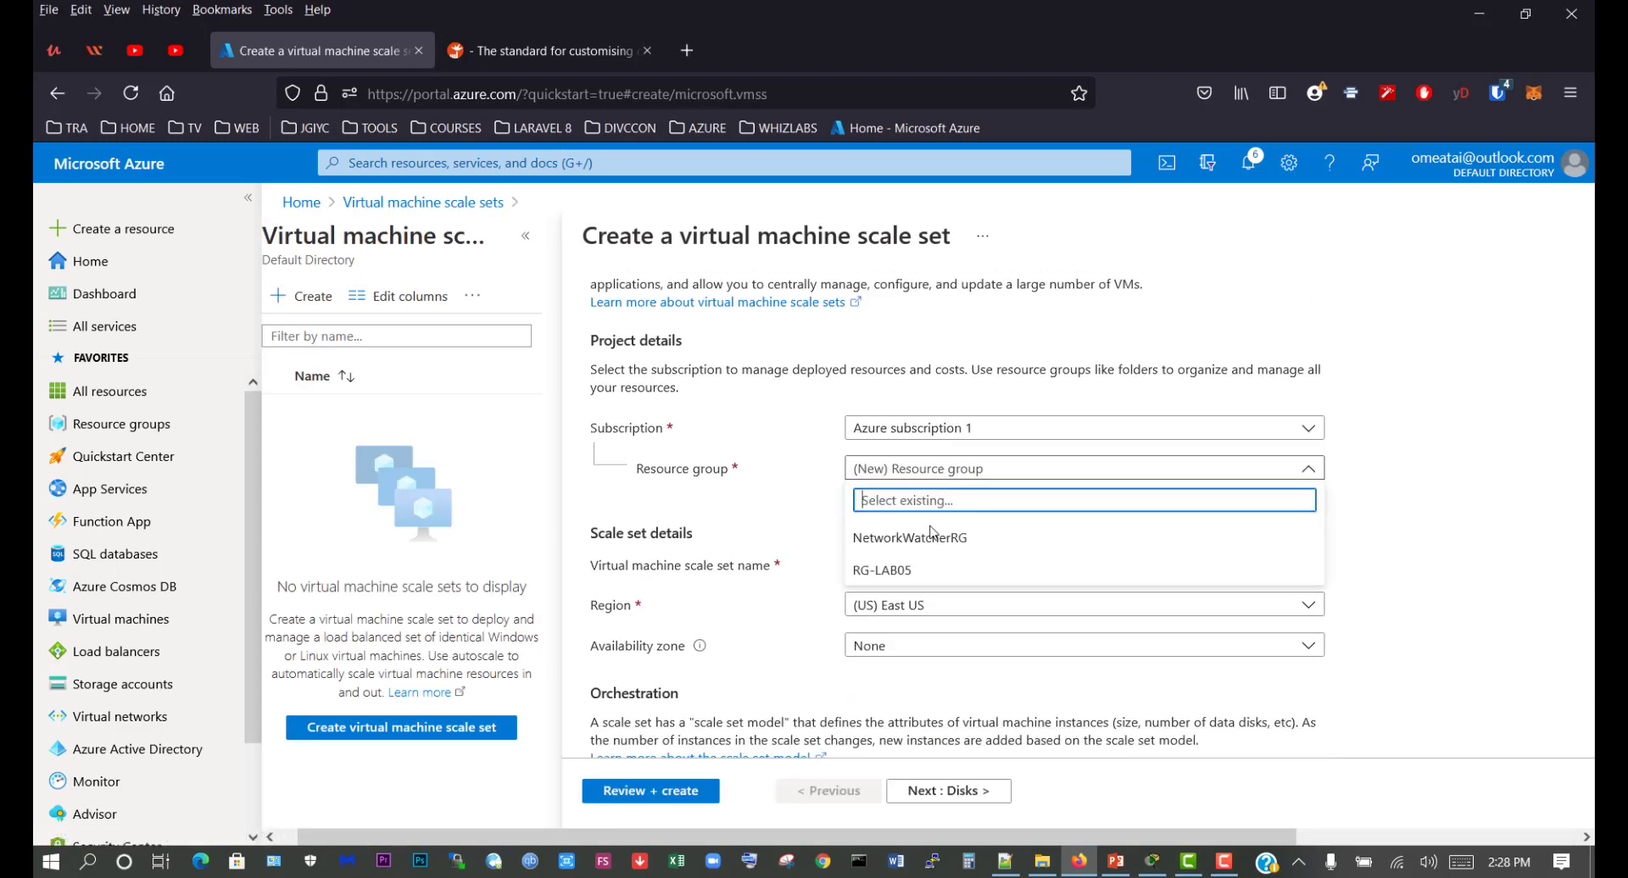
click(891, 572)
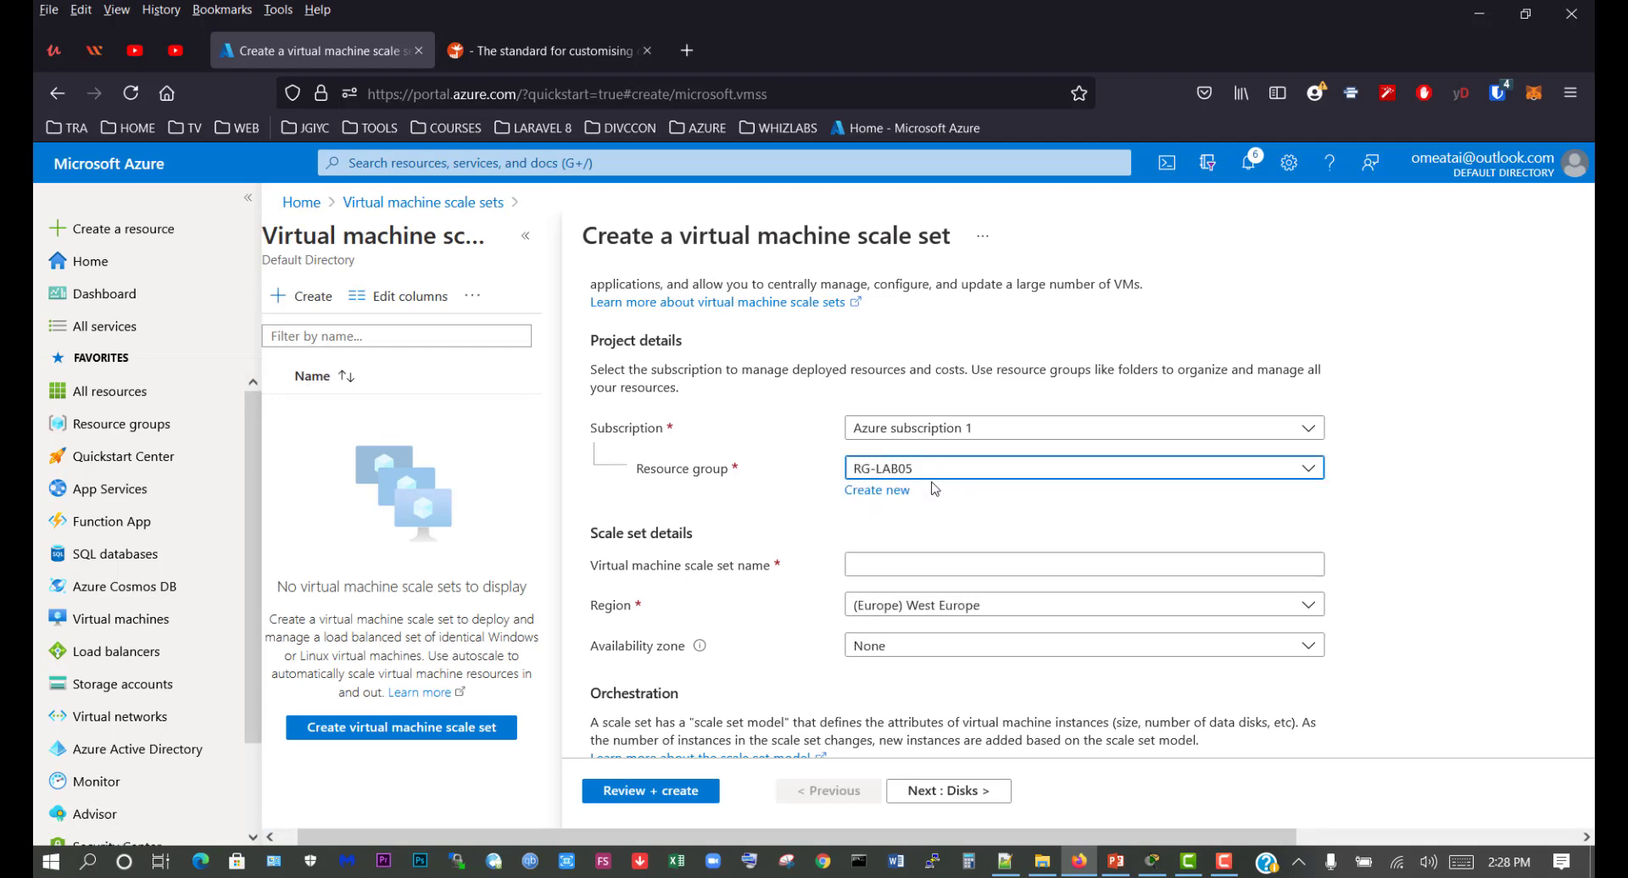
click(884, 567)
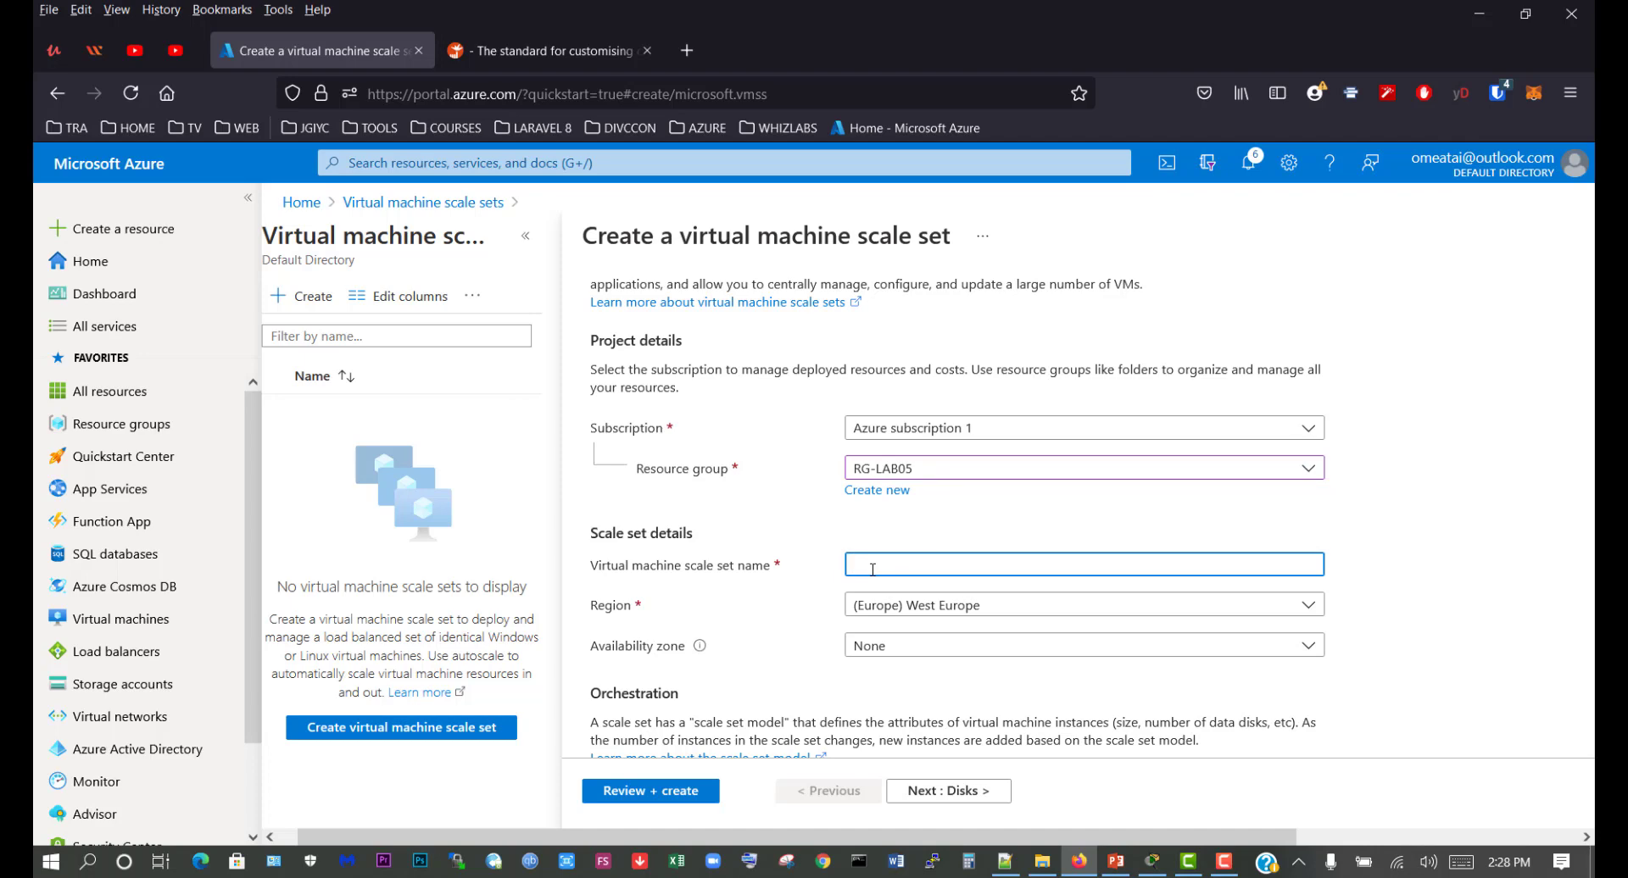
text(VMSS-LAB05)
Set the scale set's availability zones to 1, 2 and 3.
scroll(746, 611, down, 2)
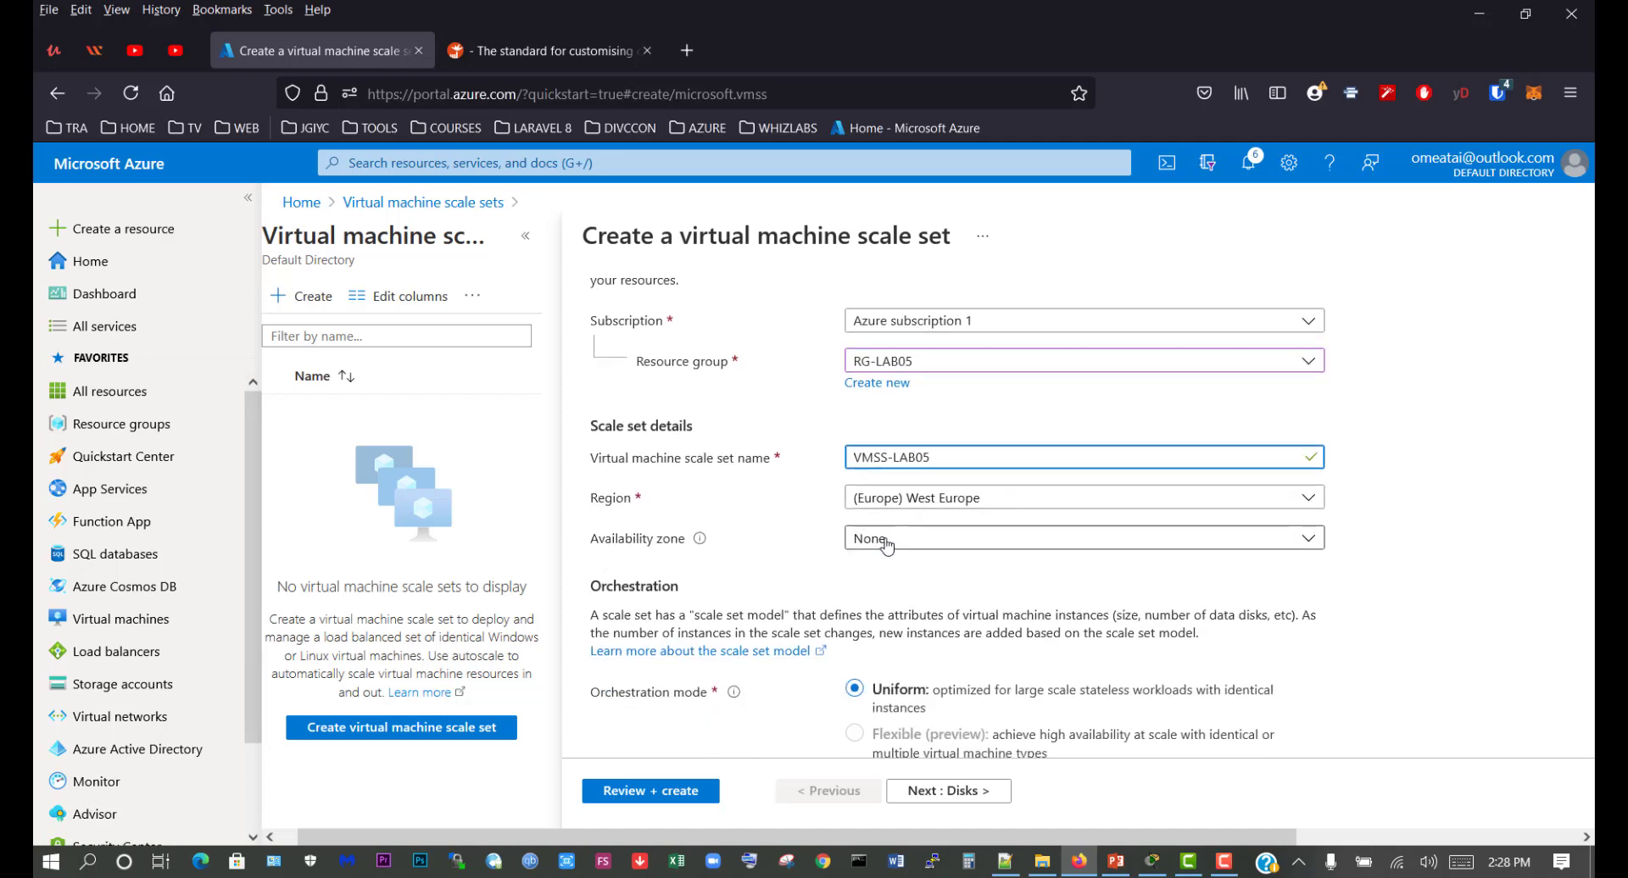
click(887, 542)
click(862, 566)
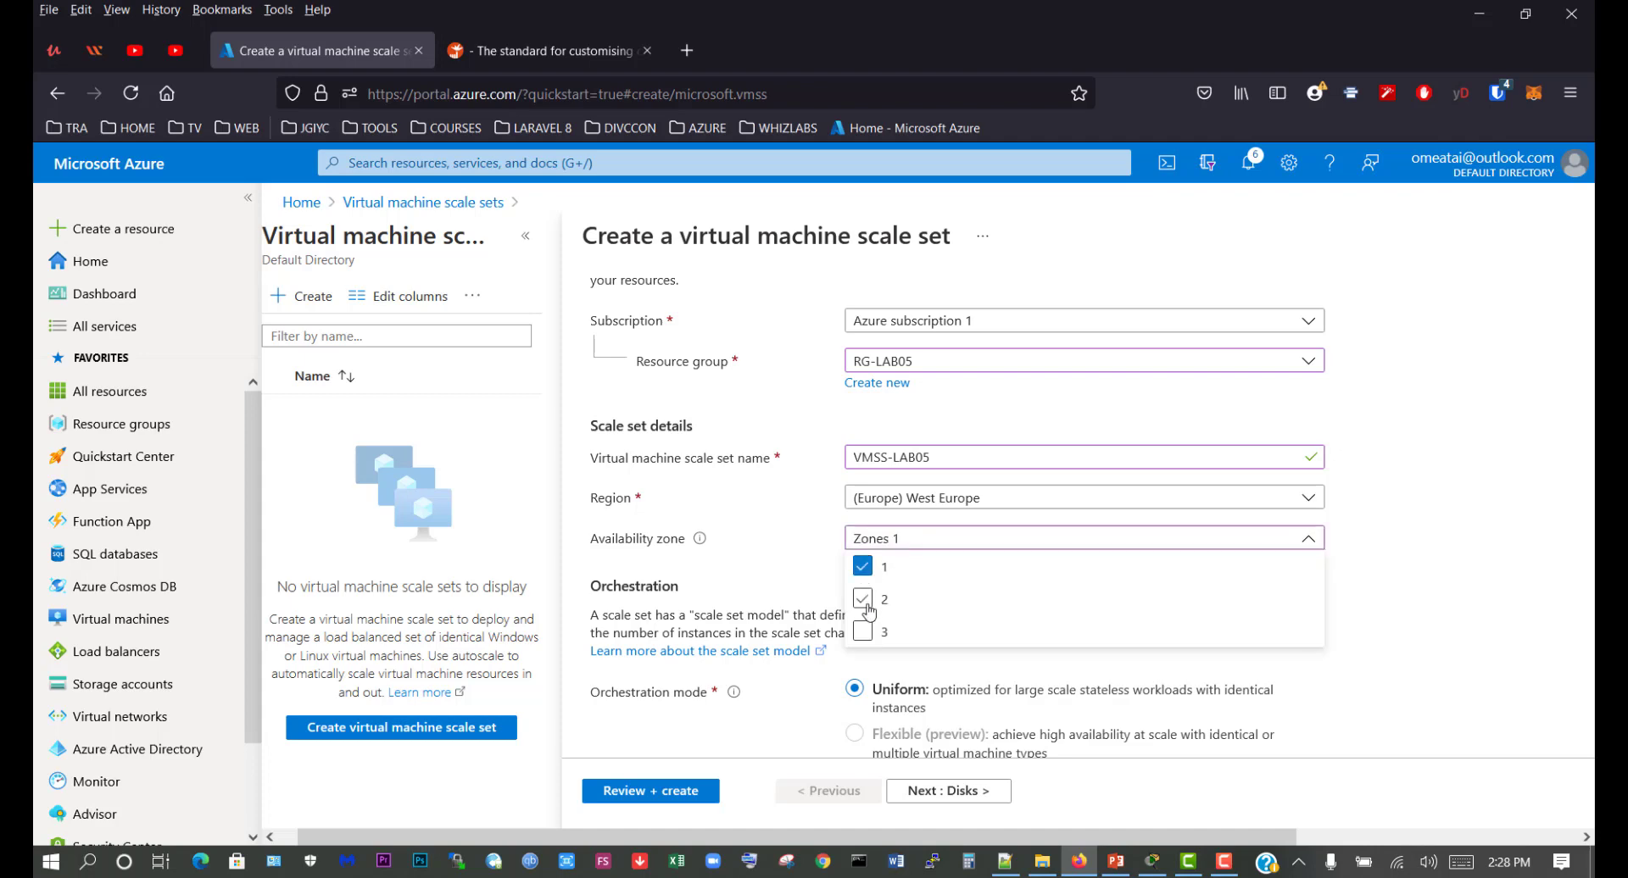
click(864, 602)
click(863, 632)
click(810, 553)
Switch the administrator account to password authentication with username azureadmin, and fill in the account password and its confirmation.
scroll(805, 483, down, 2)
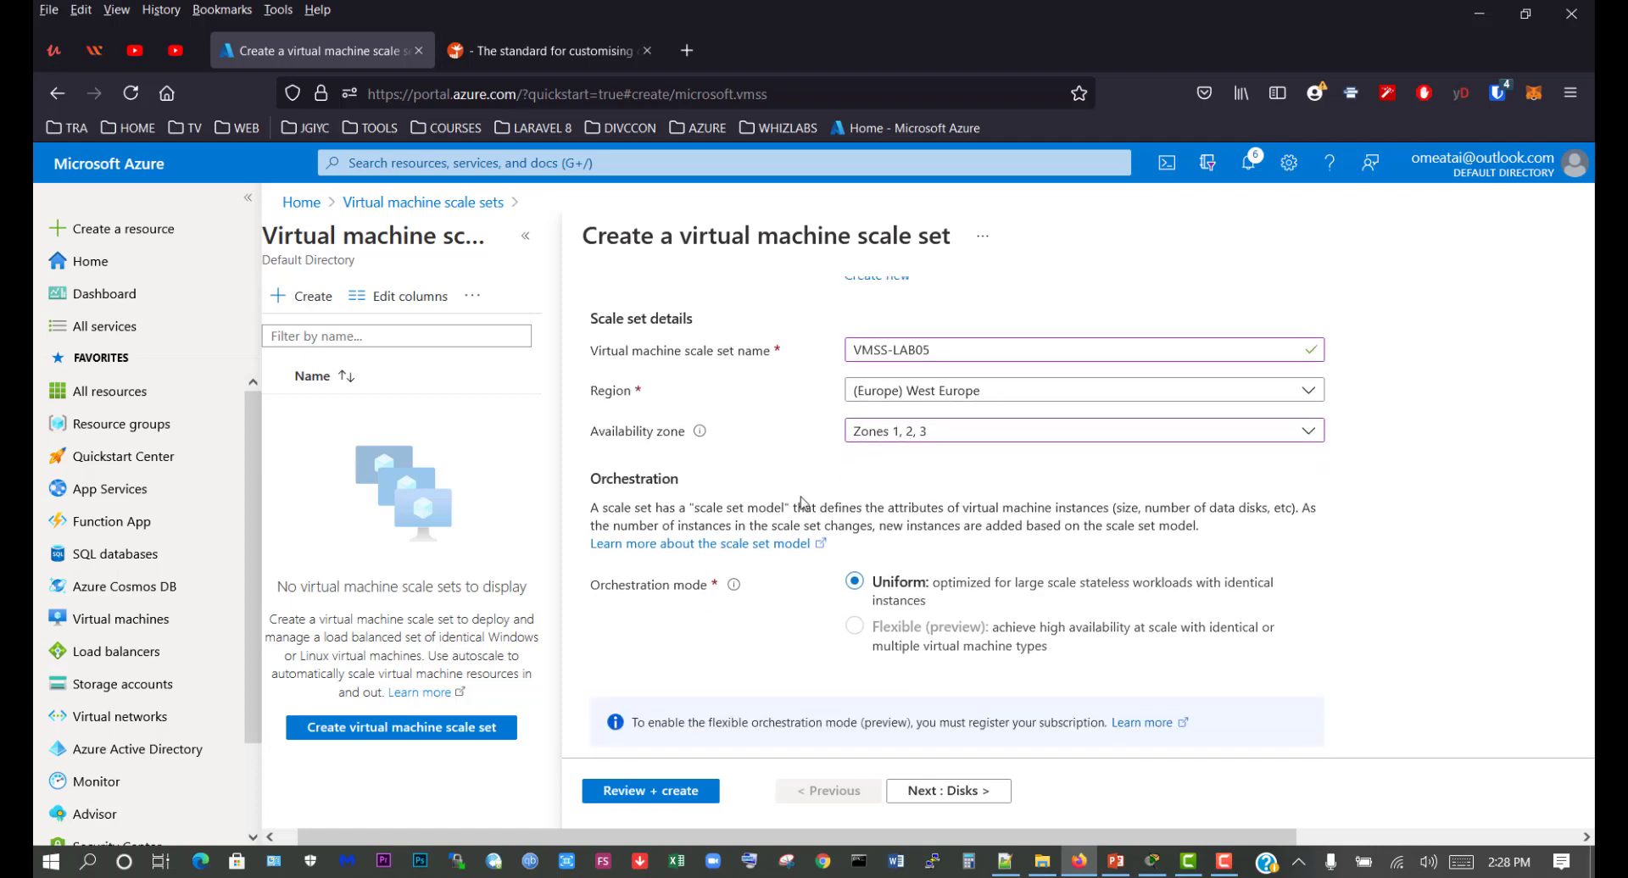
scroll(803, 504, down, 4)
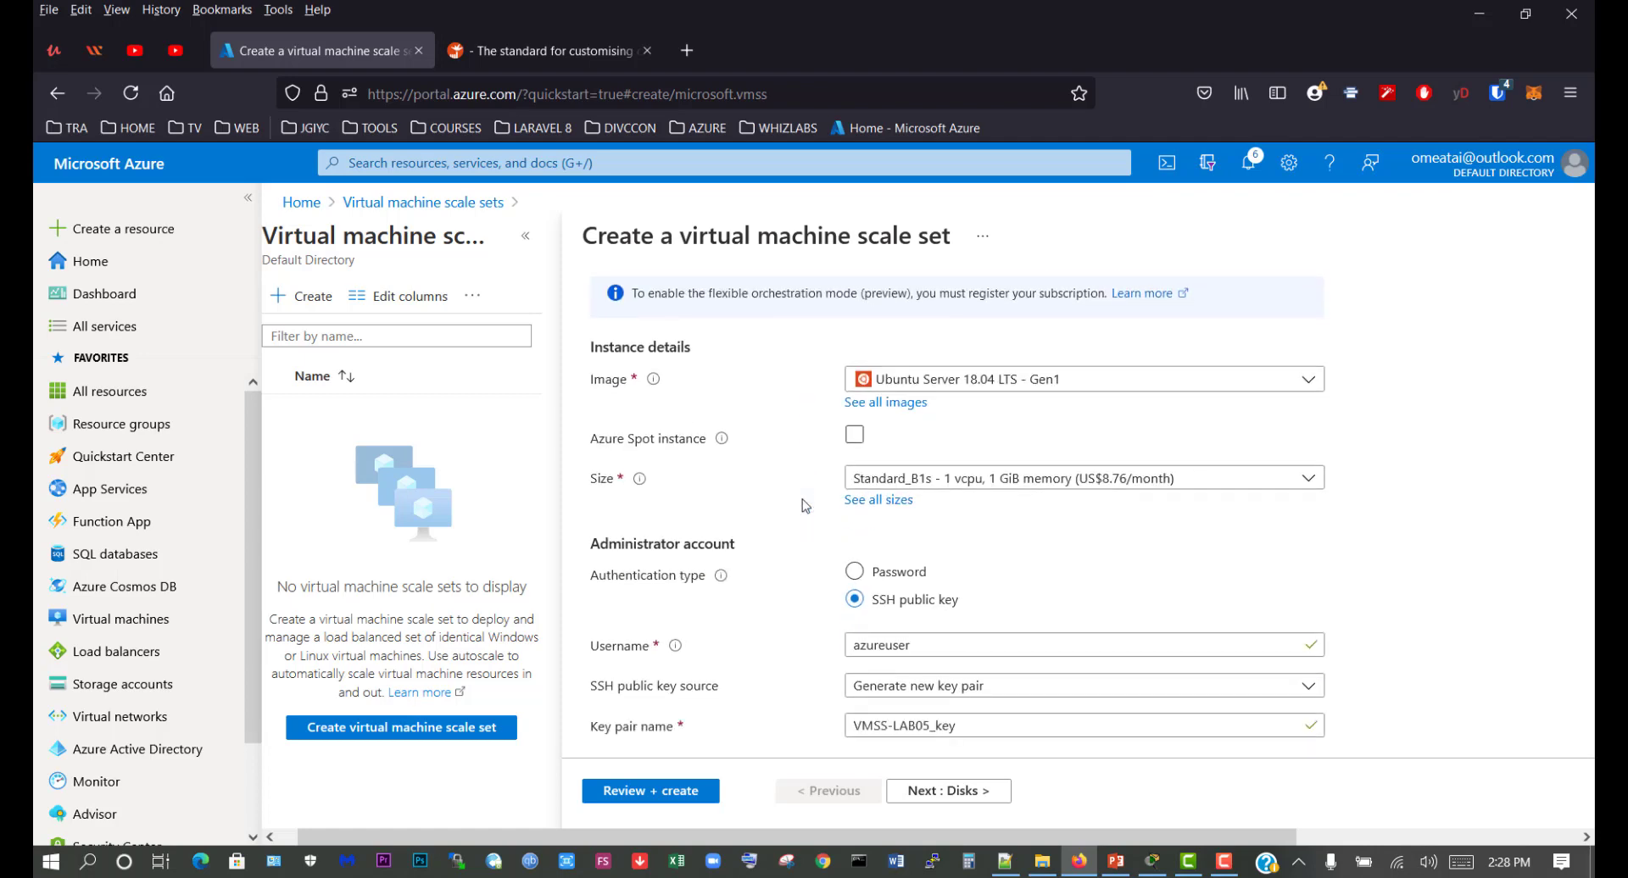
click(854, 434)
scroll(882, 543, down, 1)
click(854, 545)
scroll(980, 537, down, 1)
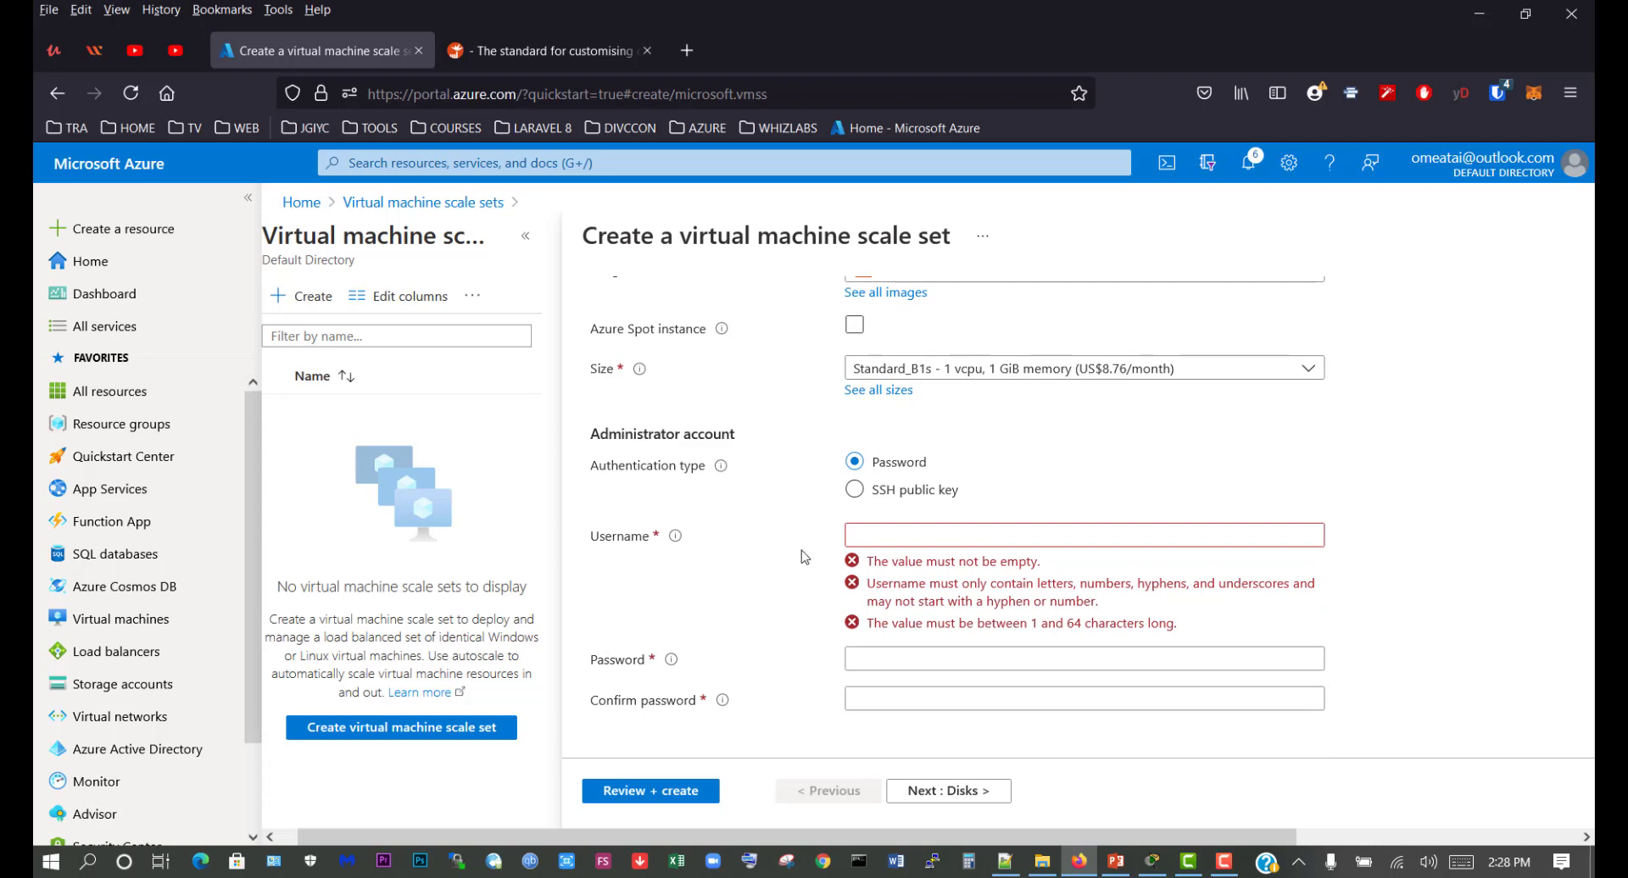
click(941, 535)
click(903, 563)
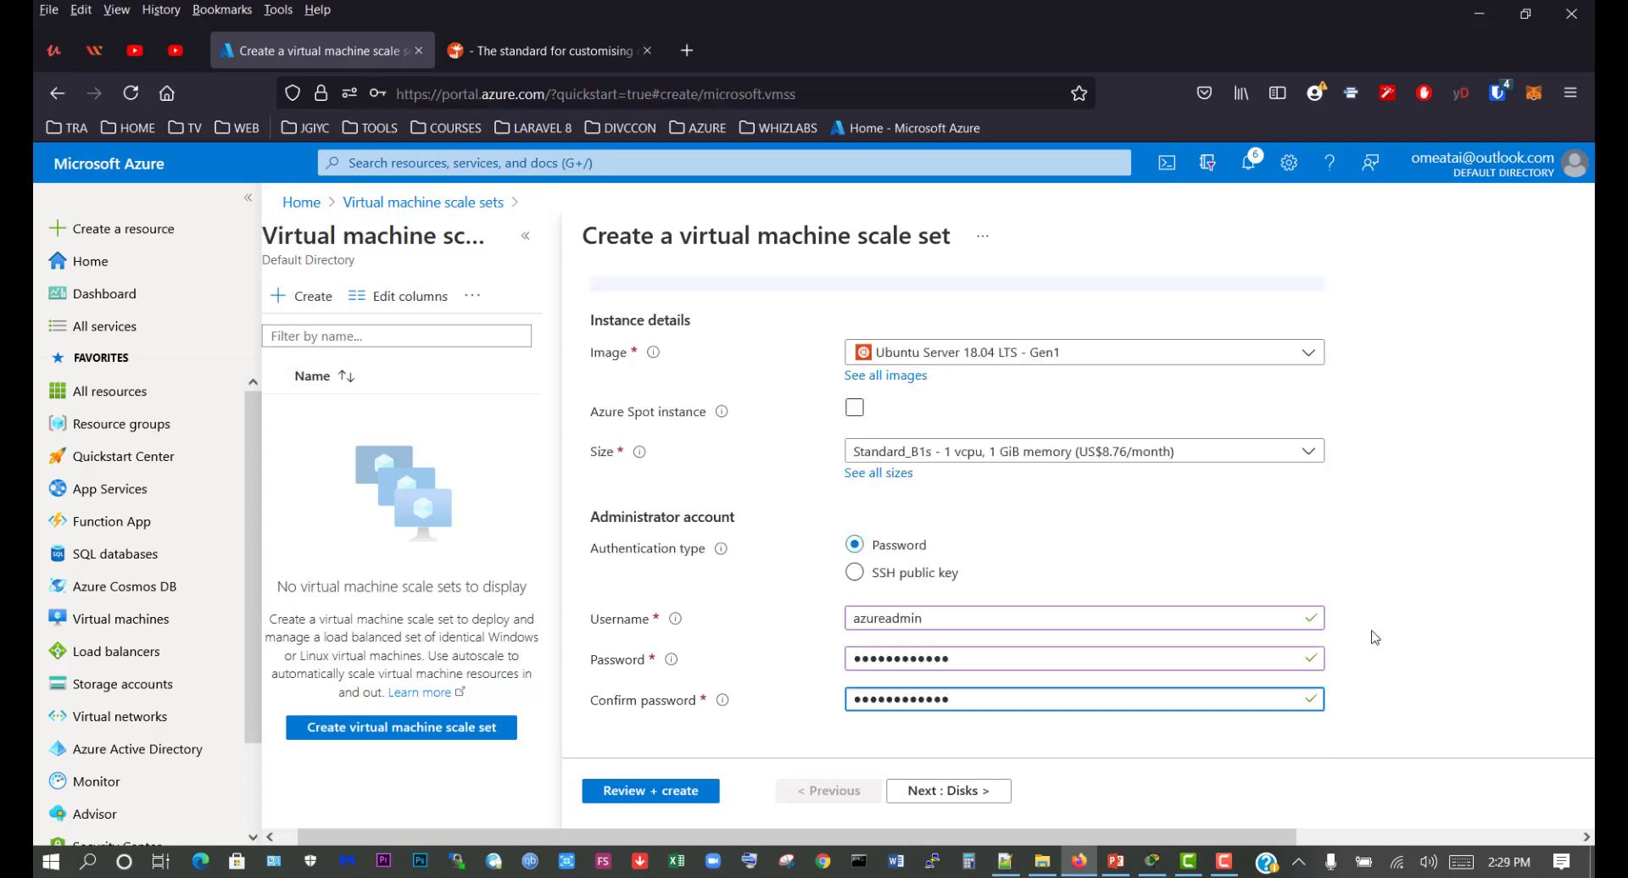
Accept the default disk options and choose vNET-LAB05 as the scale set's virtual network.
click(949, 794)
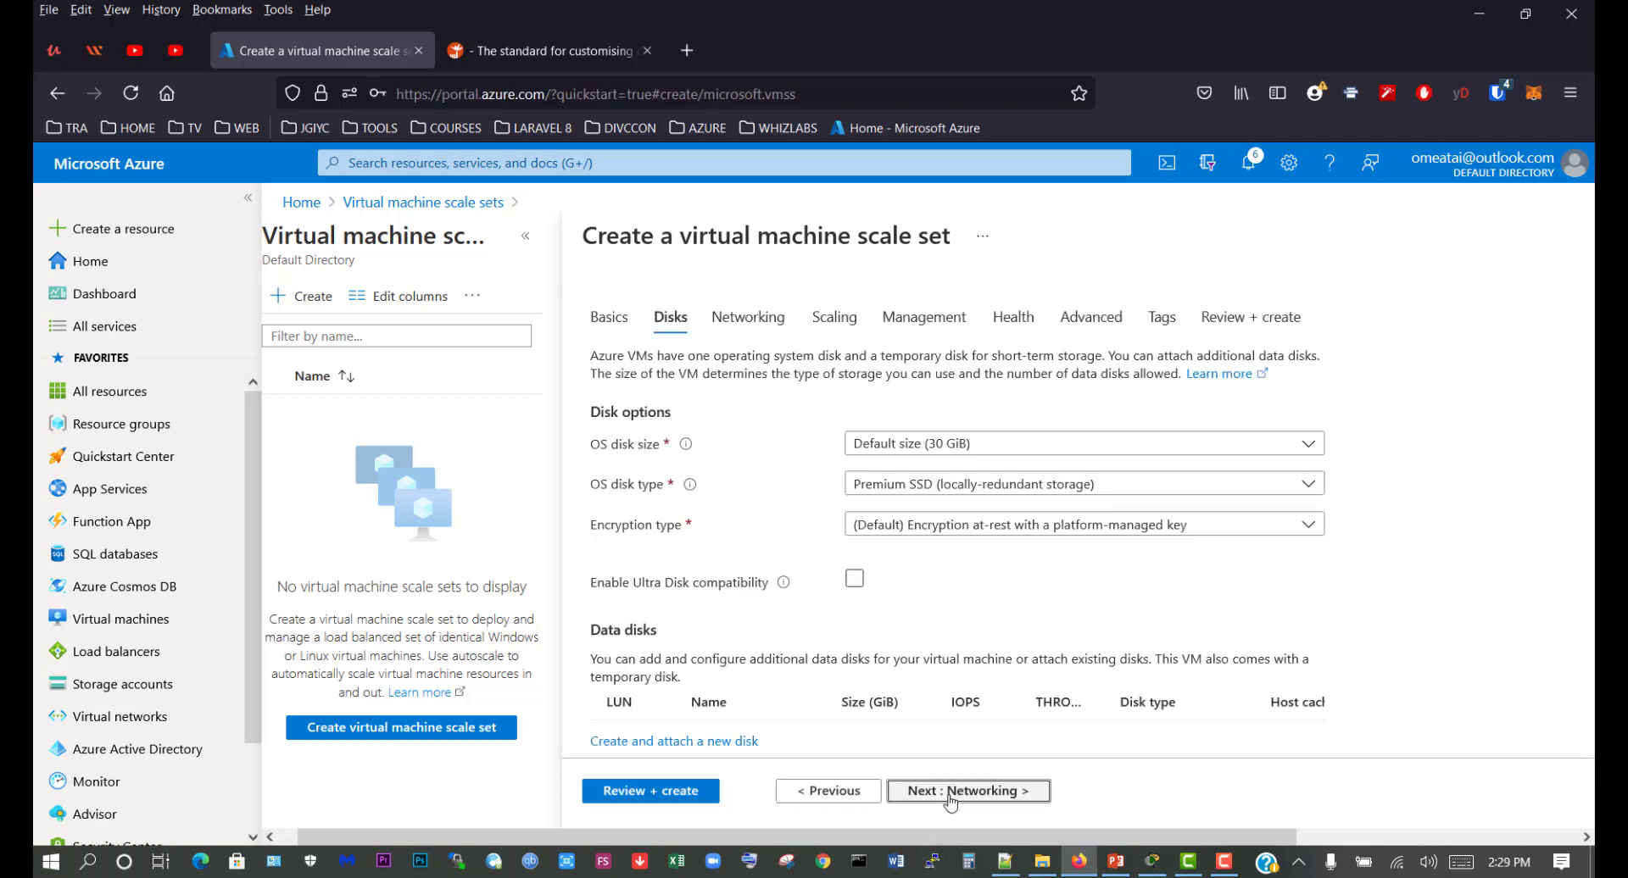
click(995, 791)
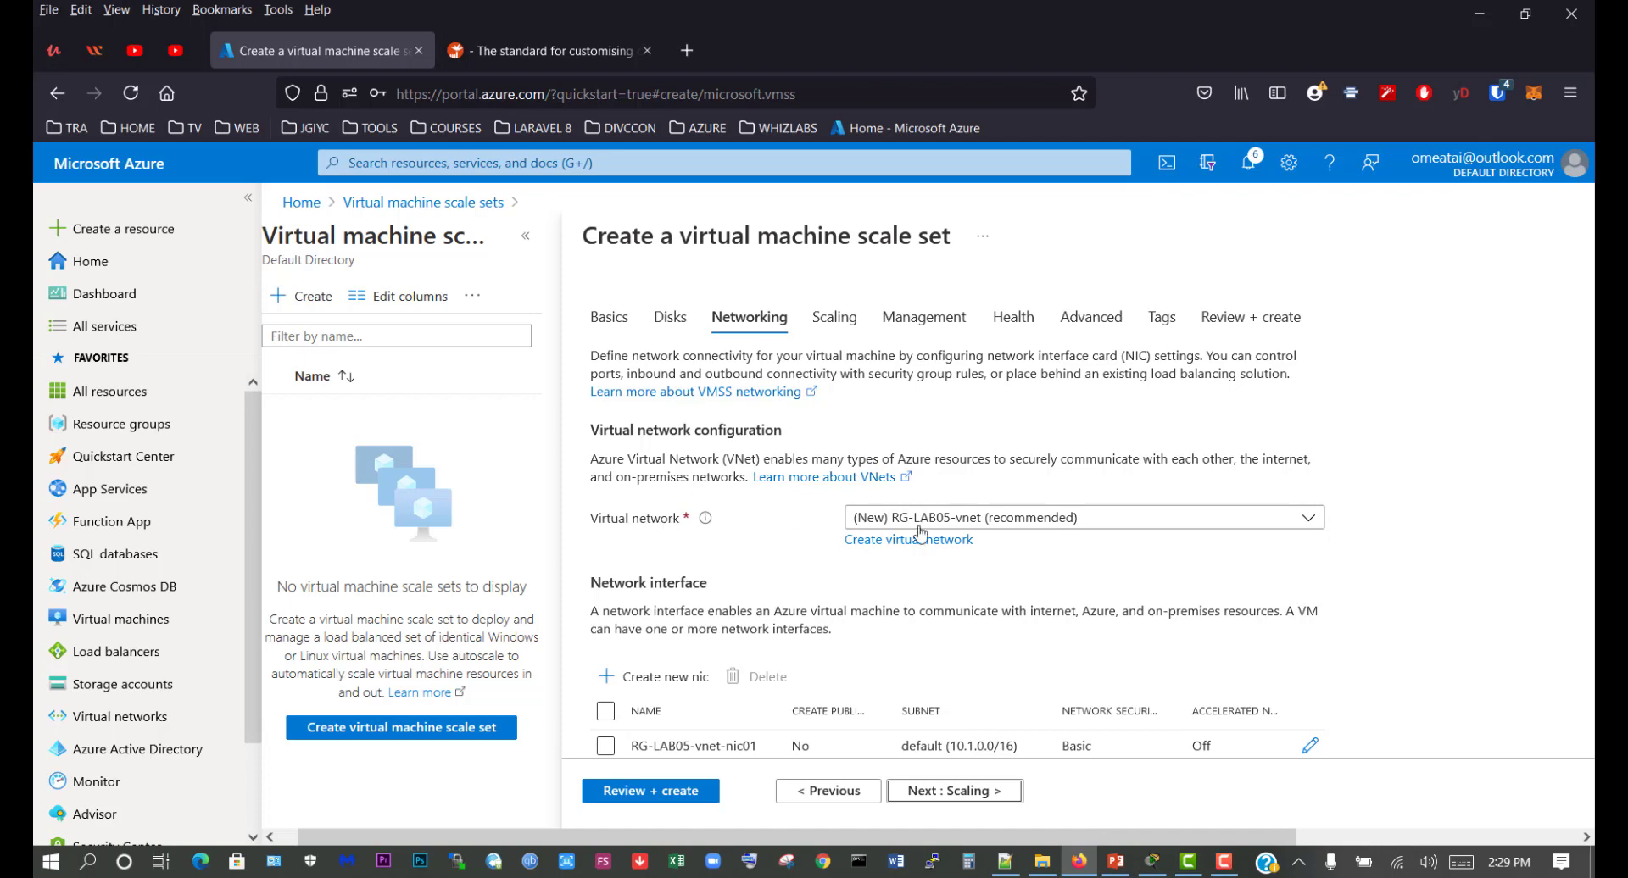
click(1090, 519)
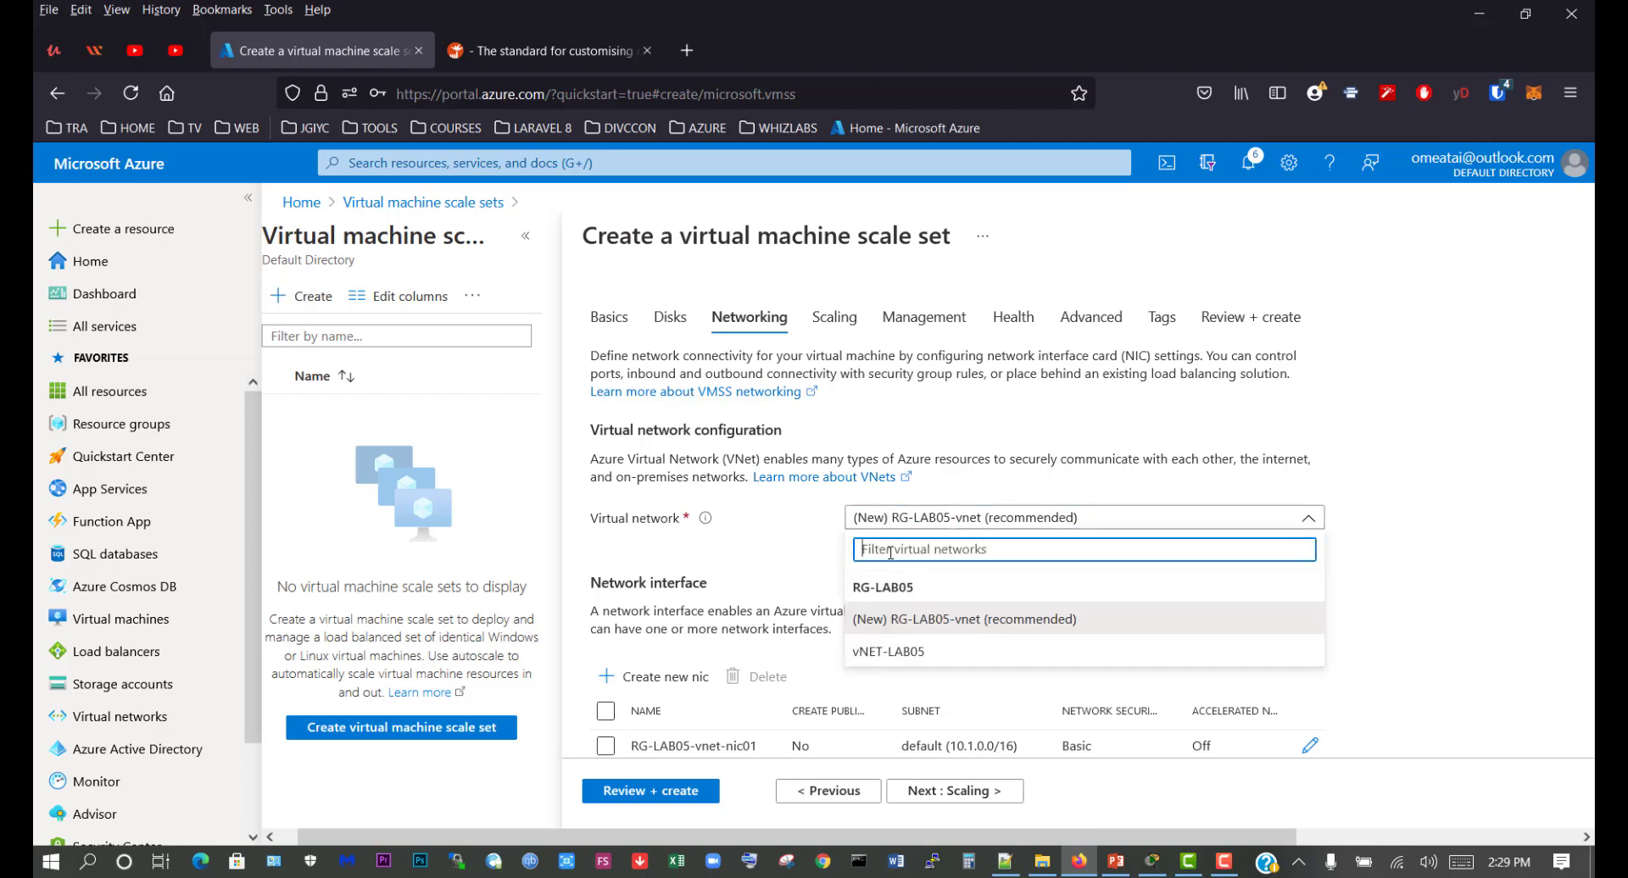
click(895, 652)
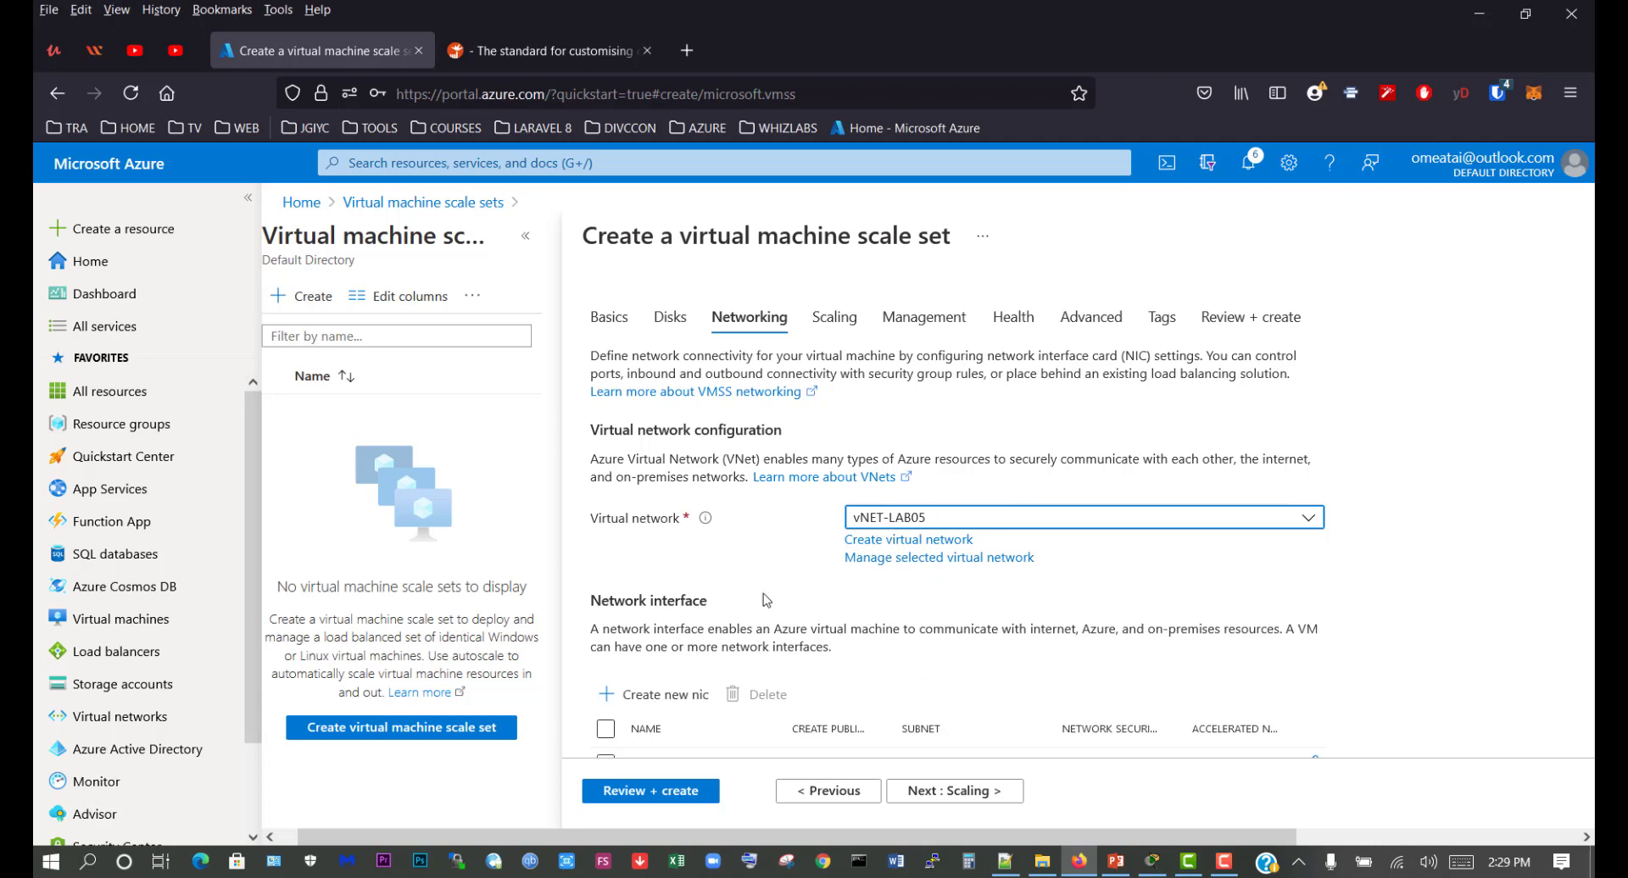
Edit network interface vNET-LAB05-nic01 to allow public inbound port HTTP (80), and save it.
scroll(802, 589, down, 2)
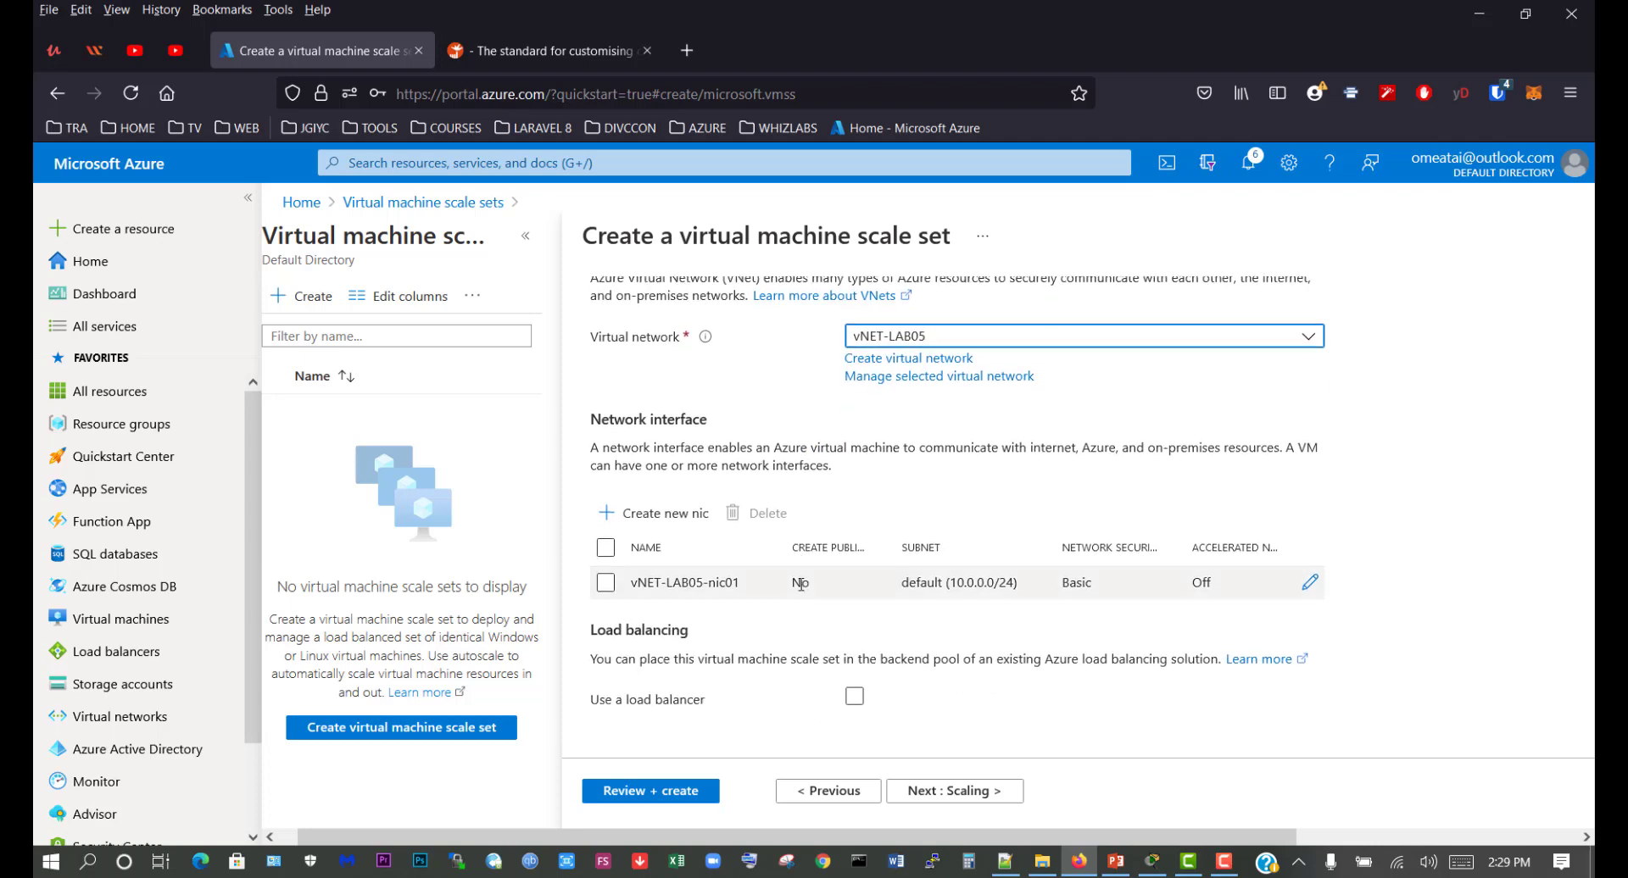
click(606, 583)
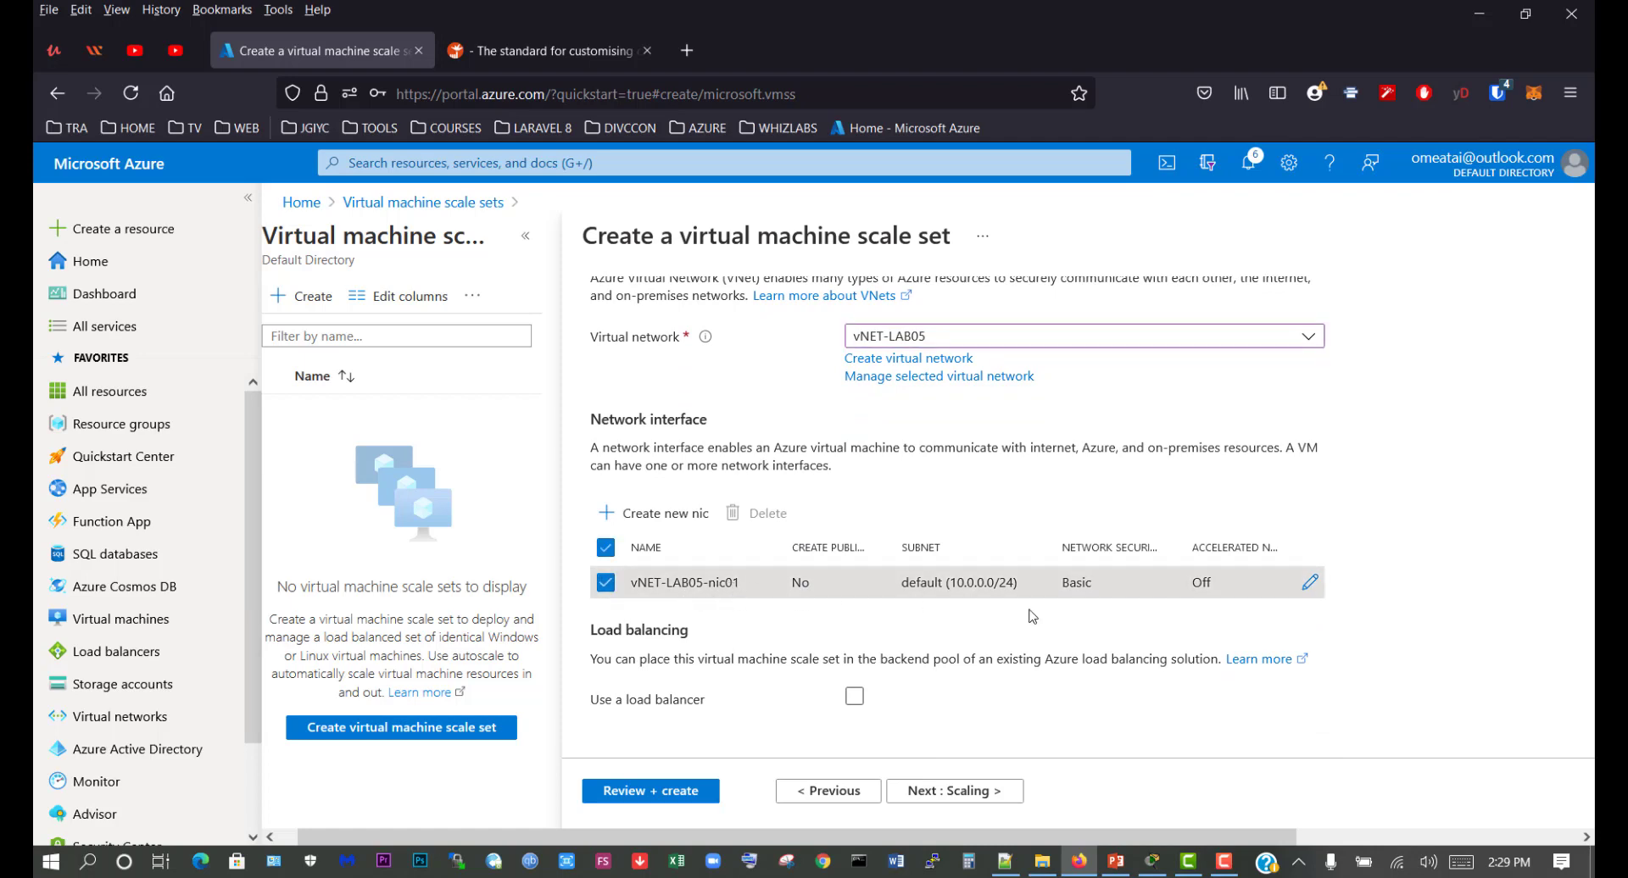
click(1311, 584)
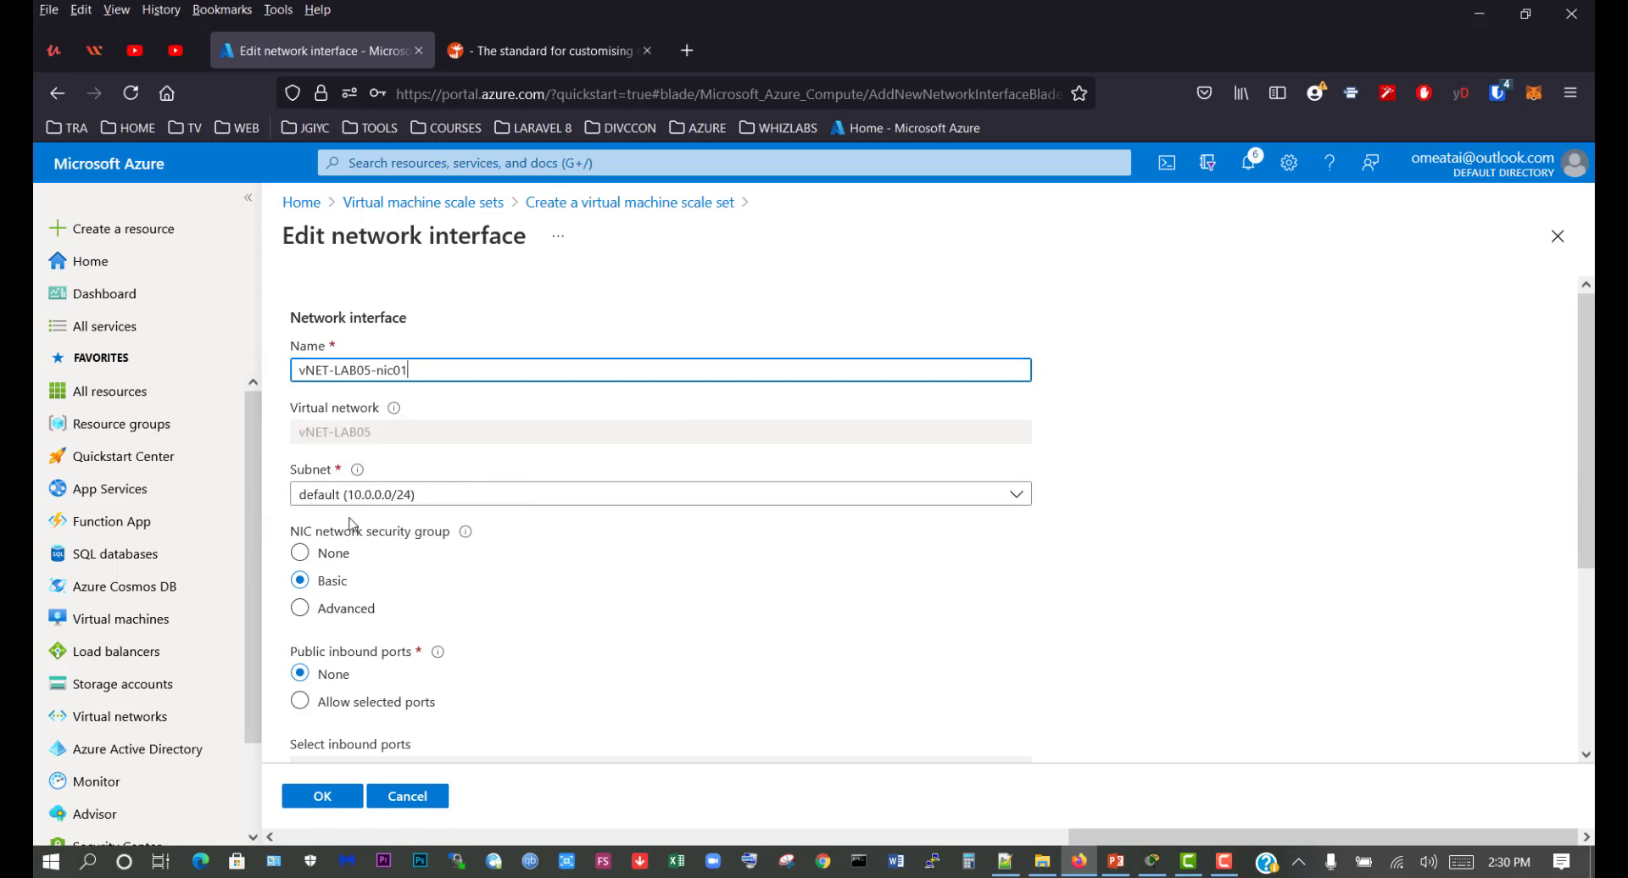
scroll(398, 570, down, 3)
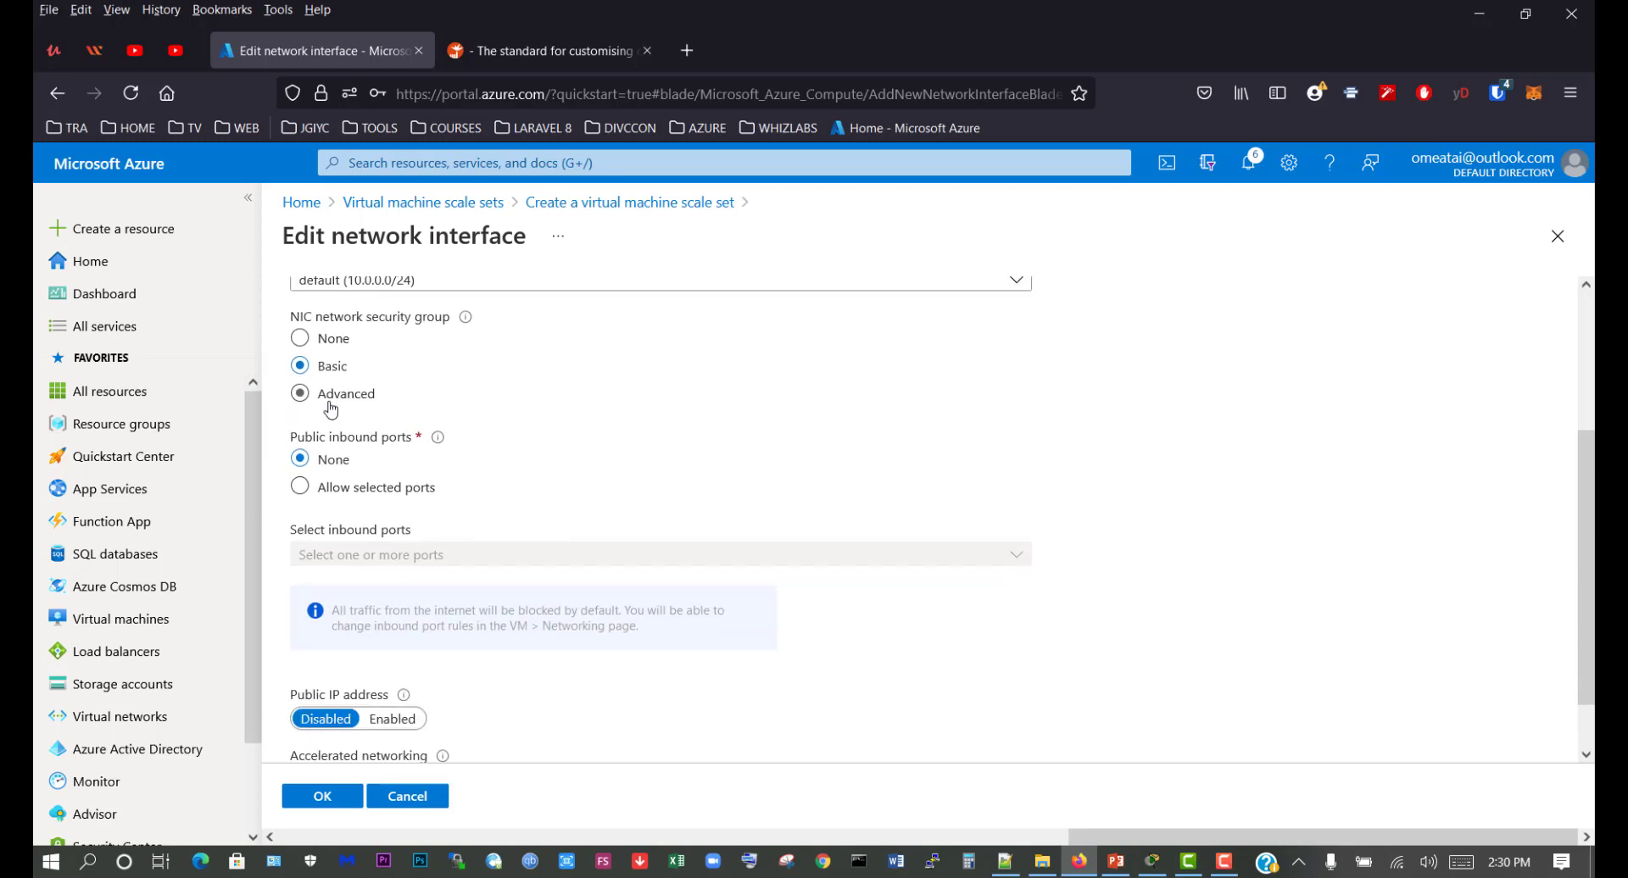
click(308, 488)
click(432, 592)
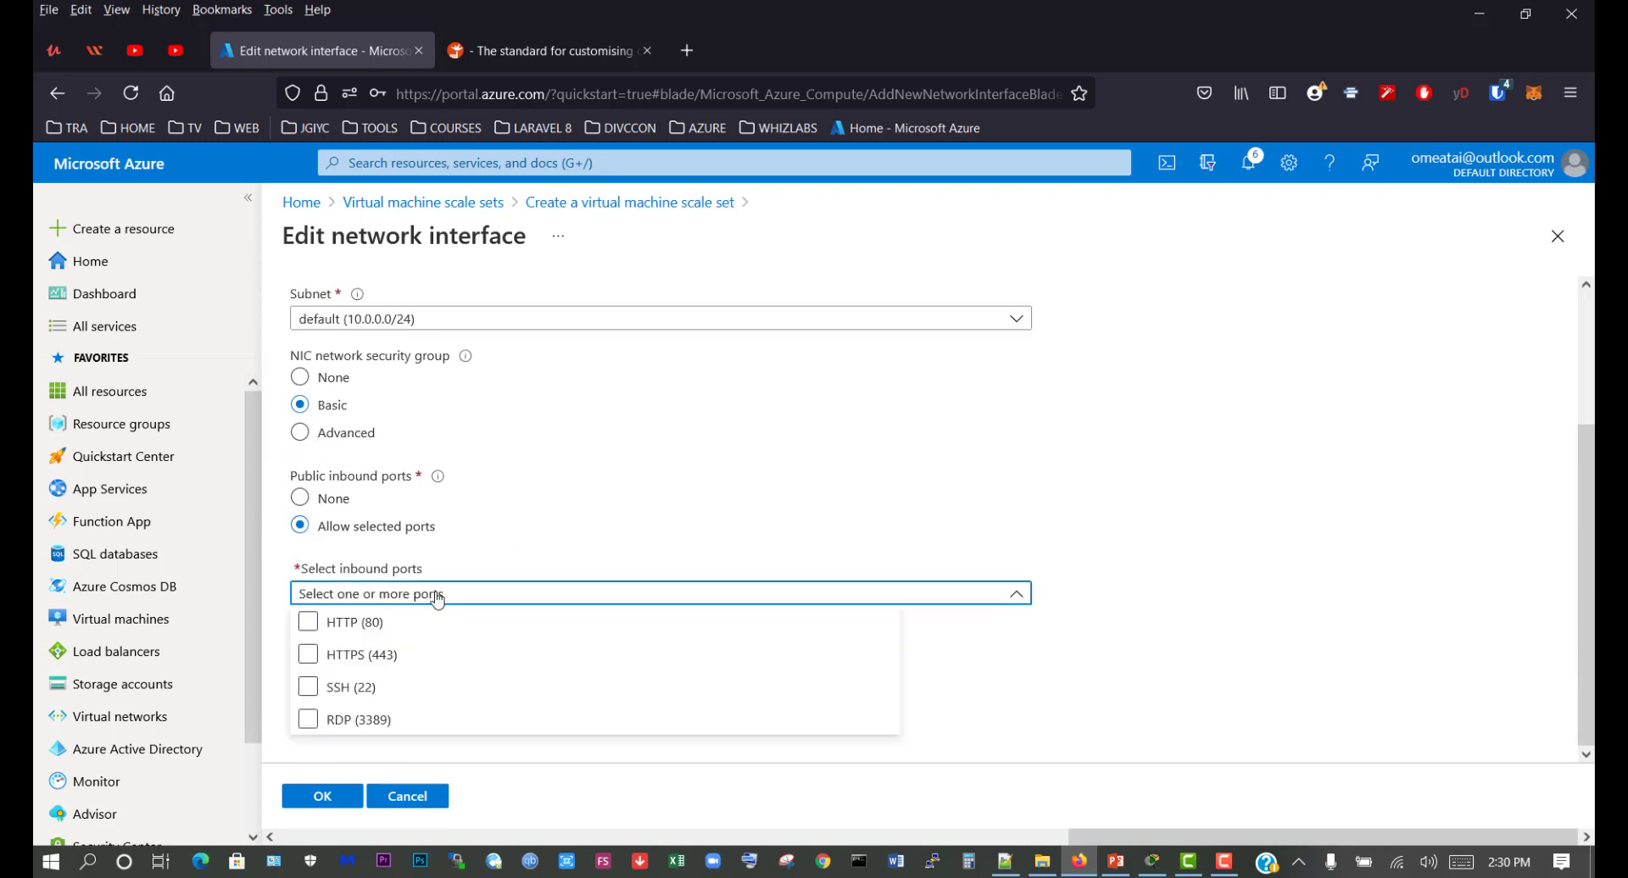
click(307, 621)
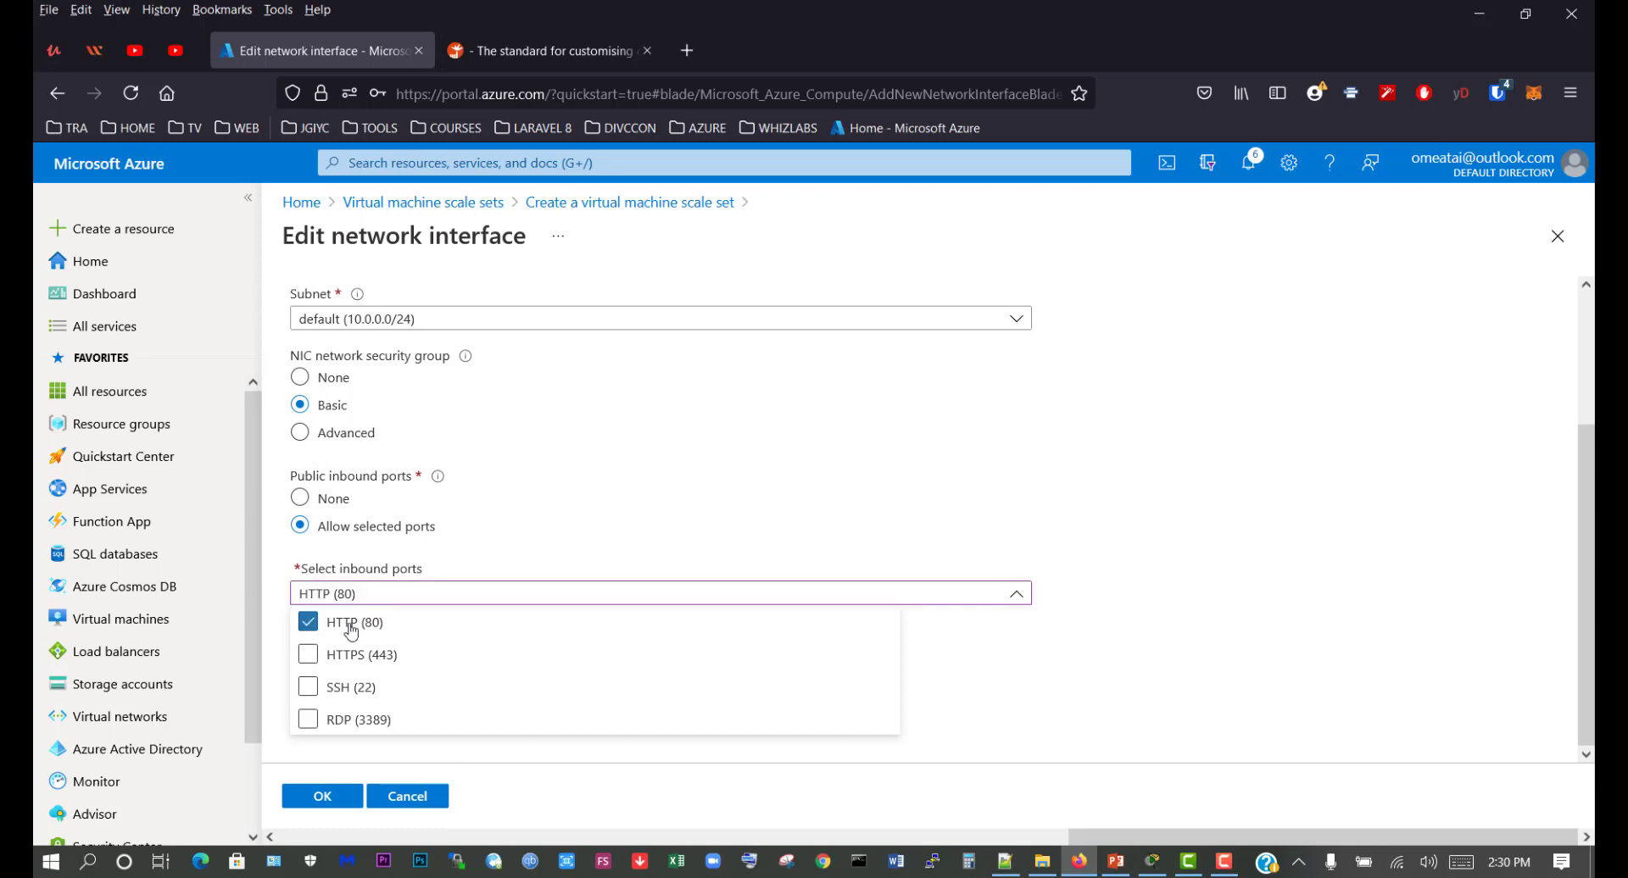
click(609, 501)
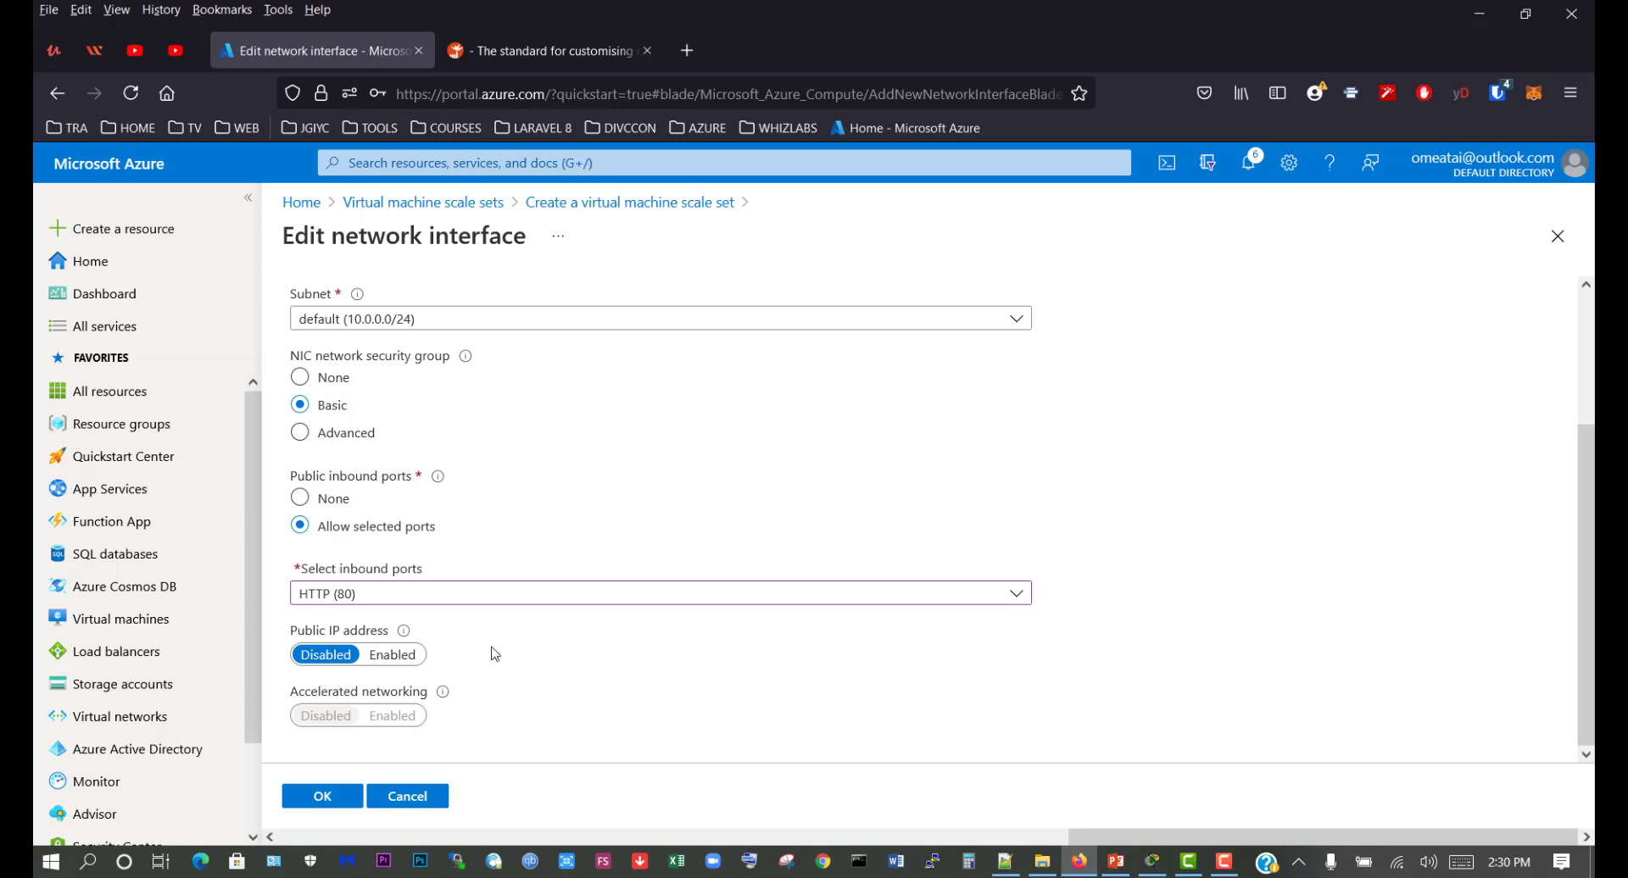
click(305, 797)
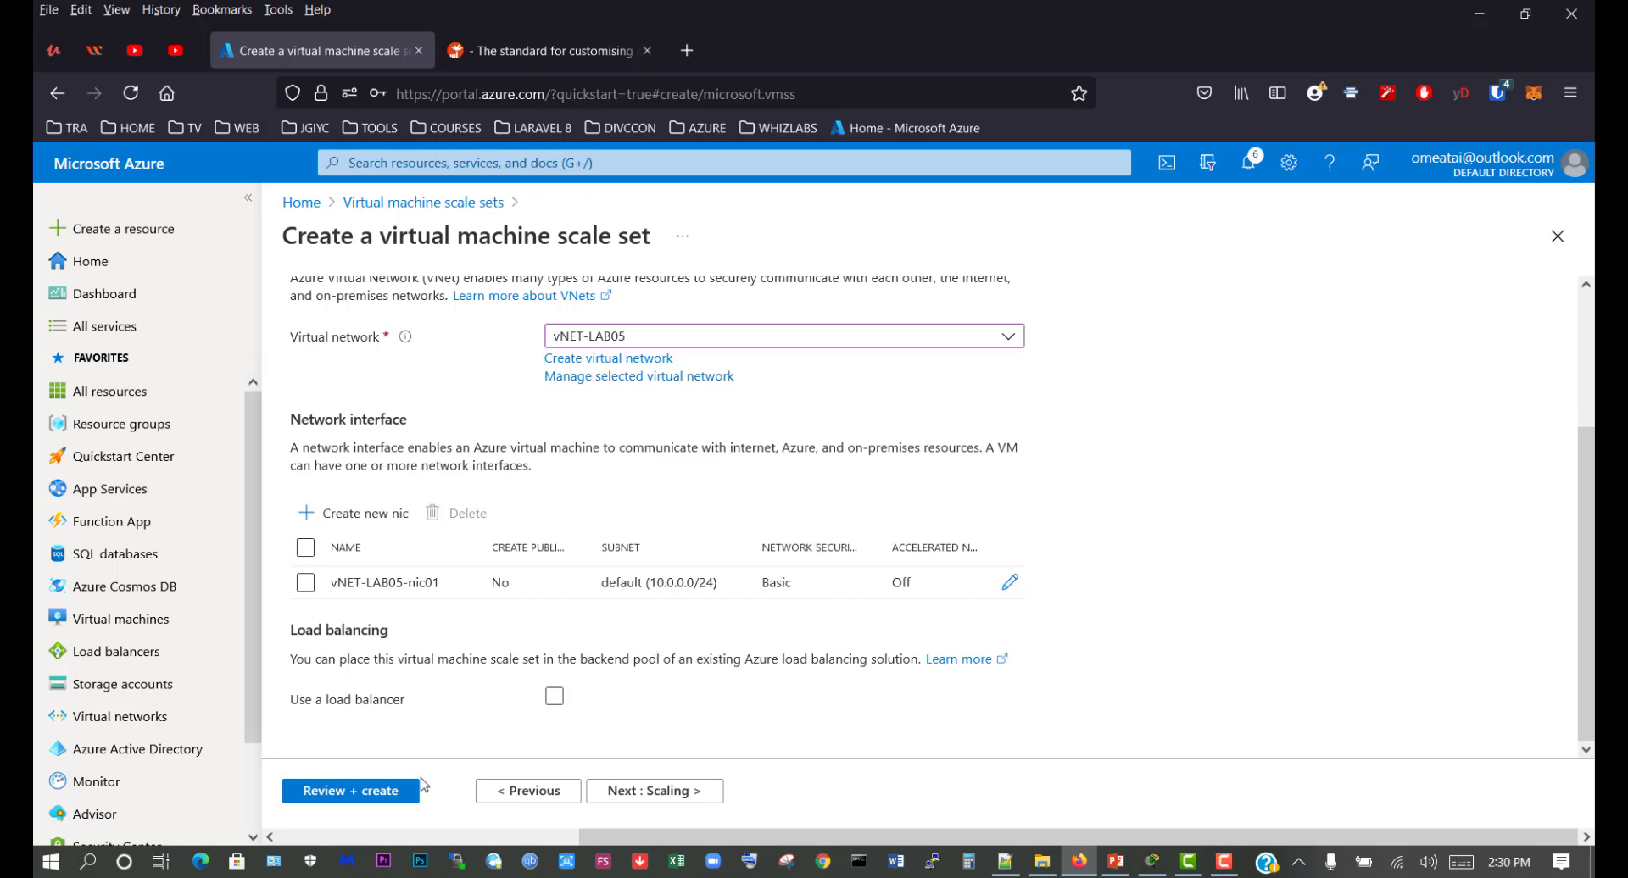
Set the scale set's initial instance count to 3, keep manual scaling, and continue to the management settings.
click(654, 790)
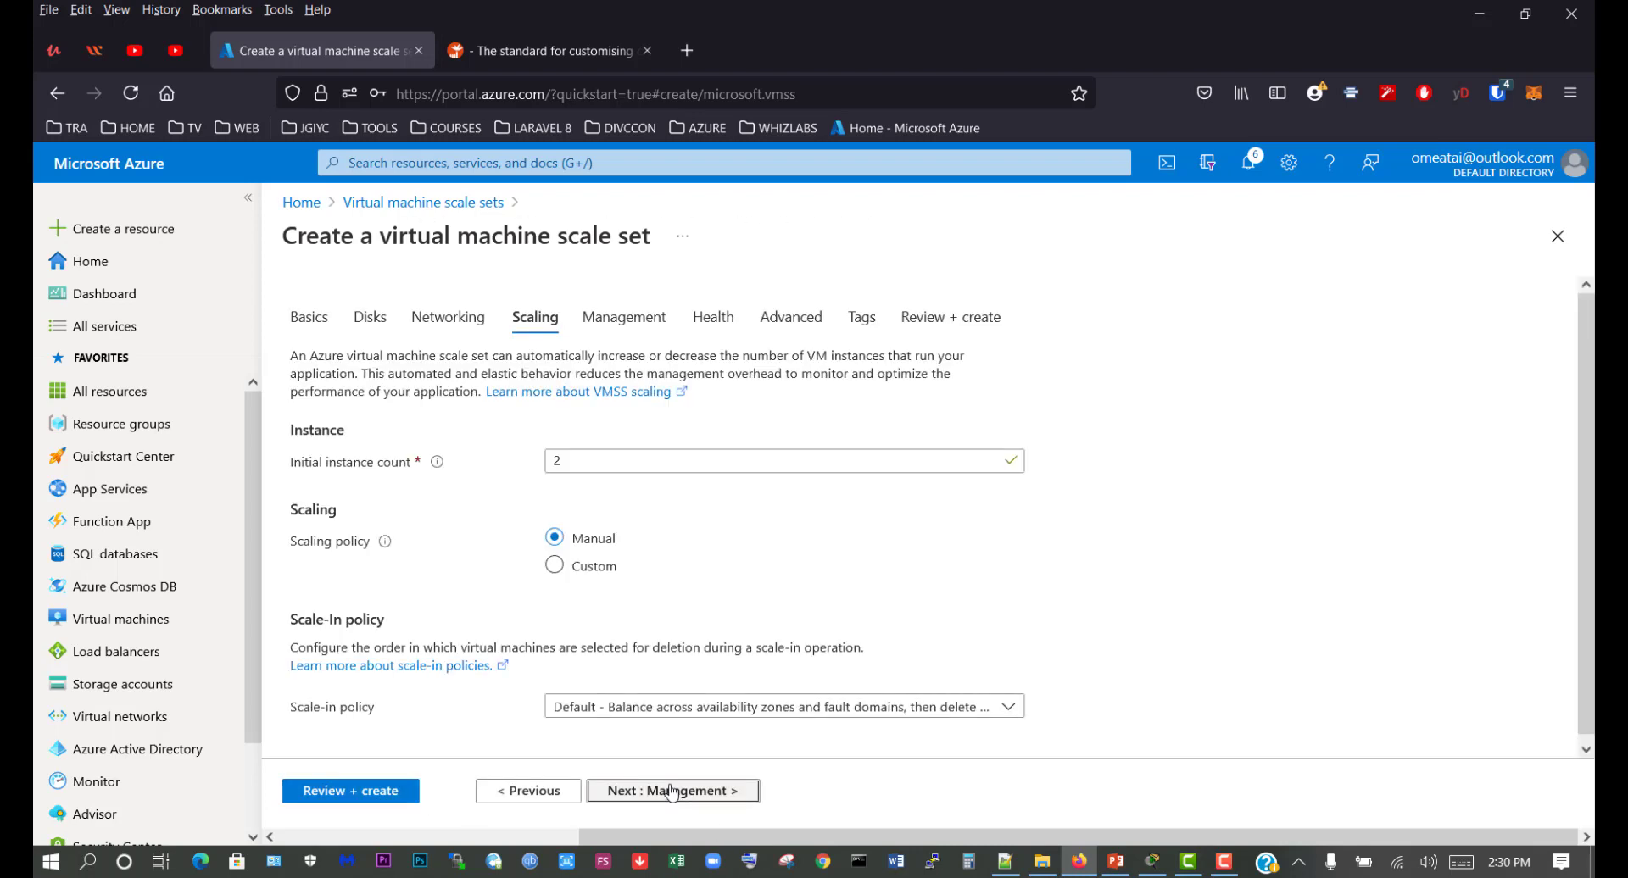
click(571, 460)
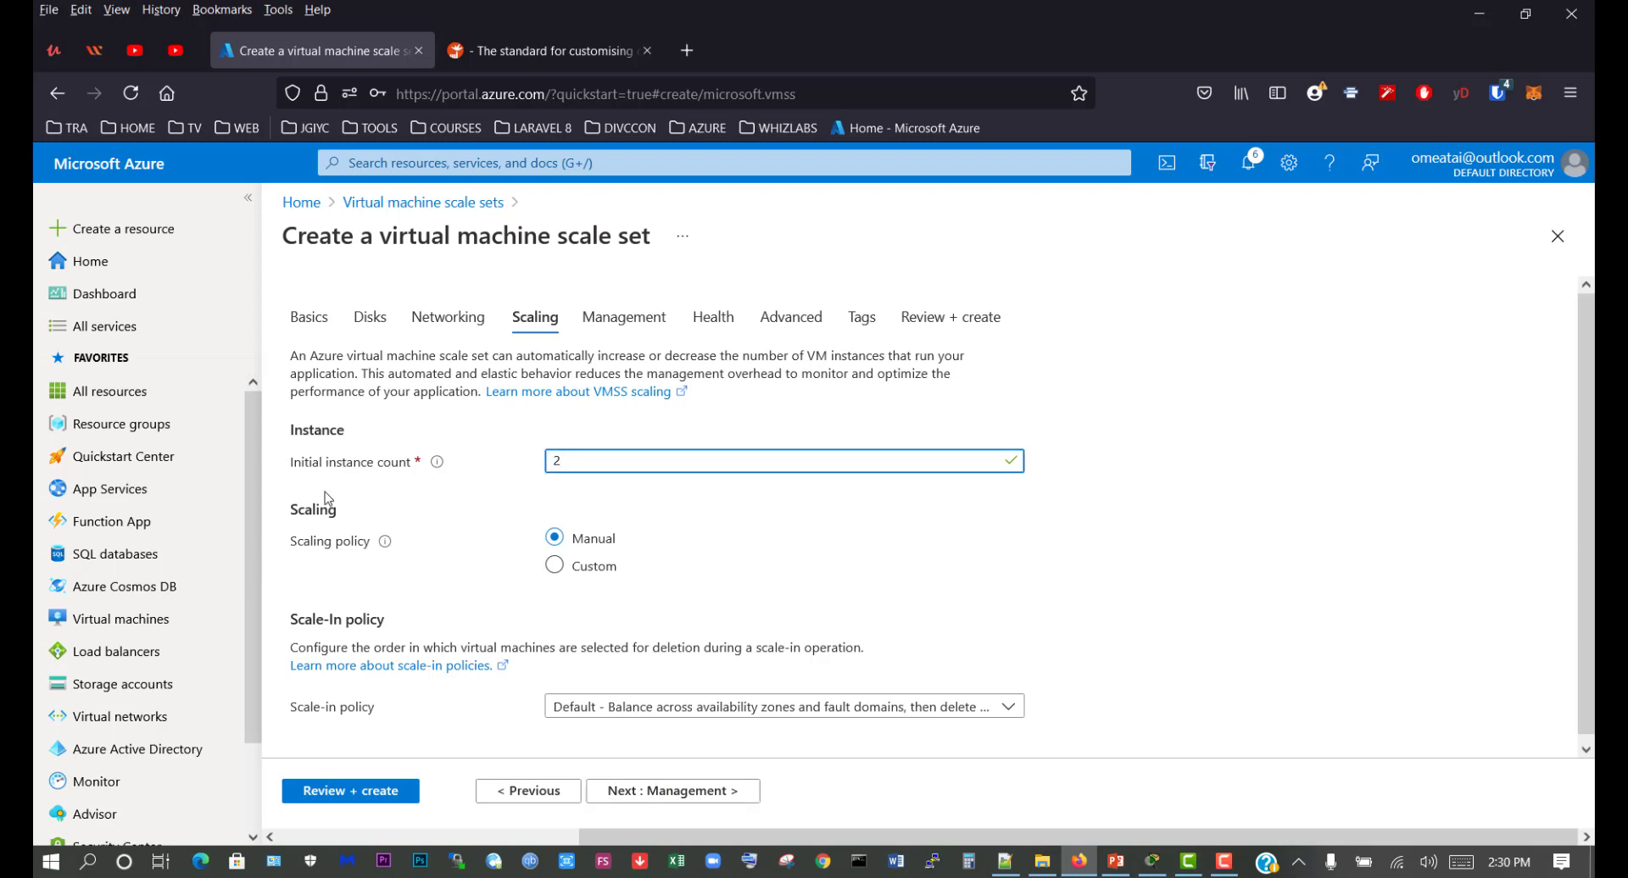
double_click(545, 459)
text(3)
click(678, 791)
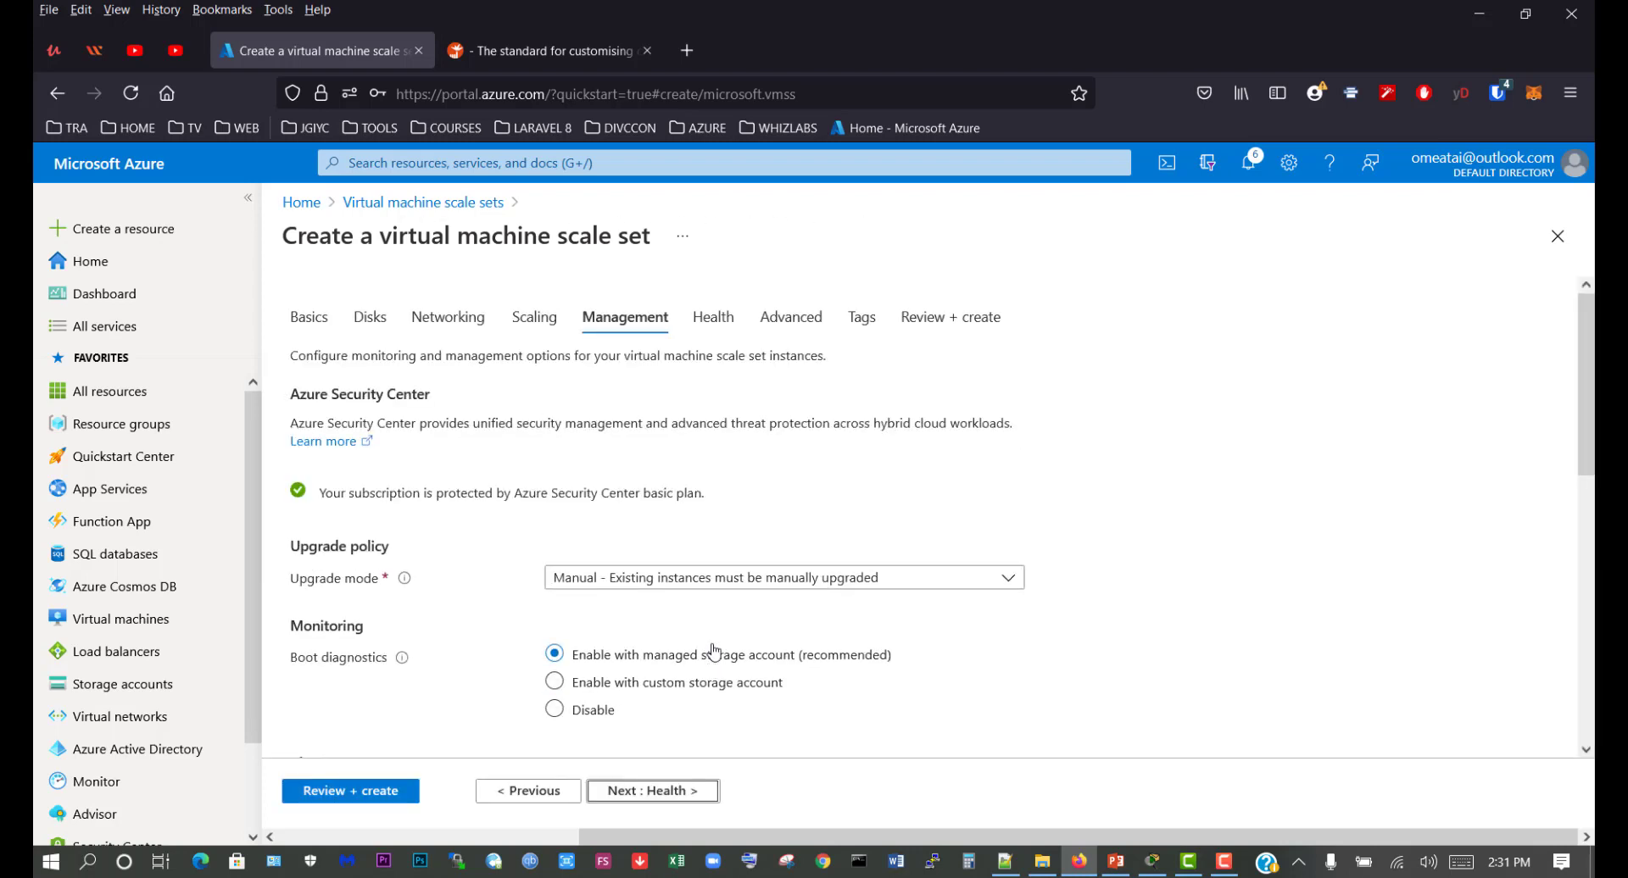
Enable boot diagnostics with a custom storage account, keep the other management and health defaults, and continue to the advanced settings.
scroll(653, 615, down, 1)
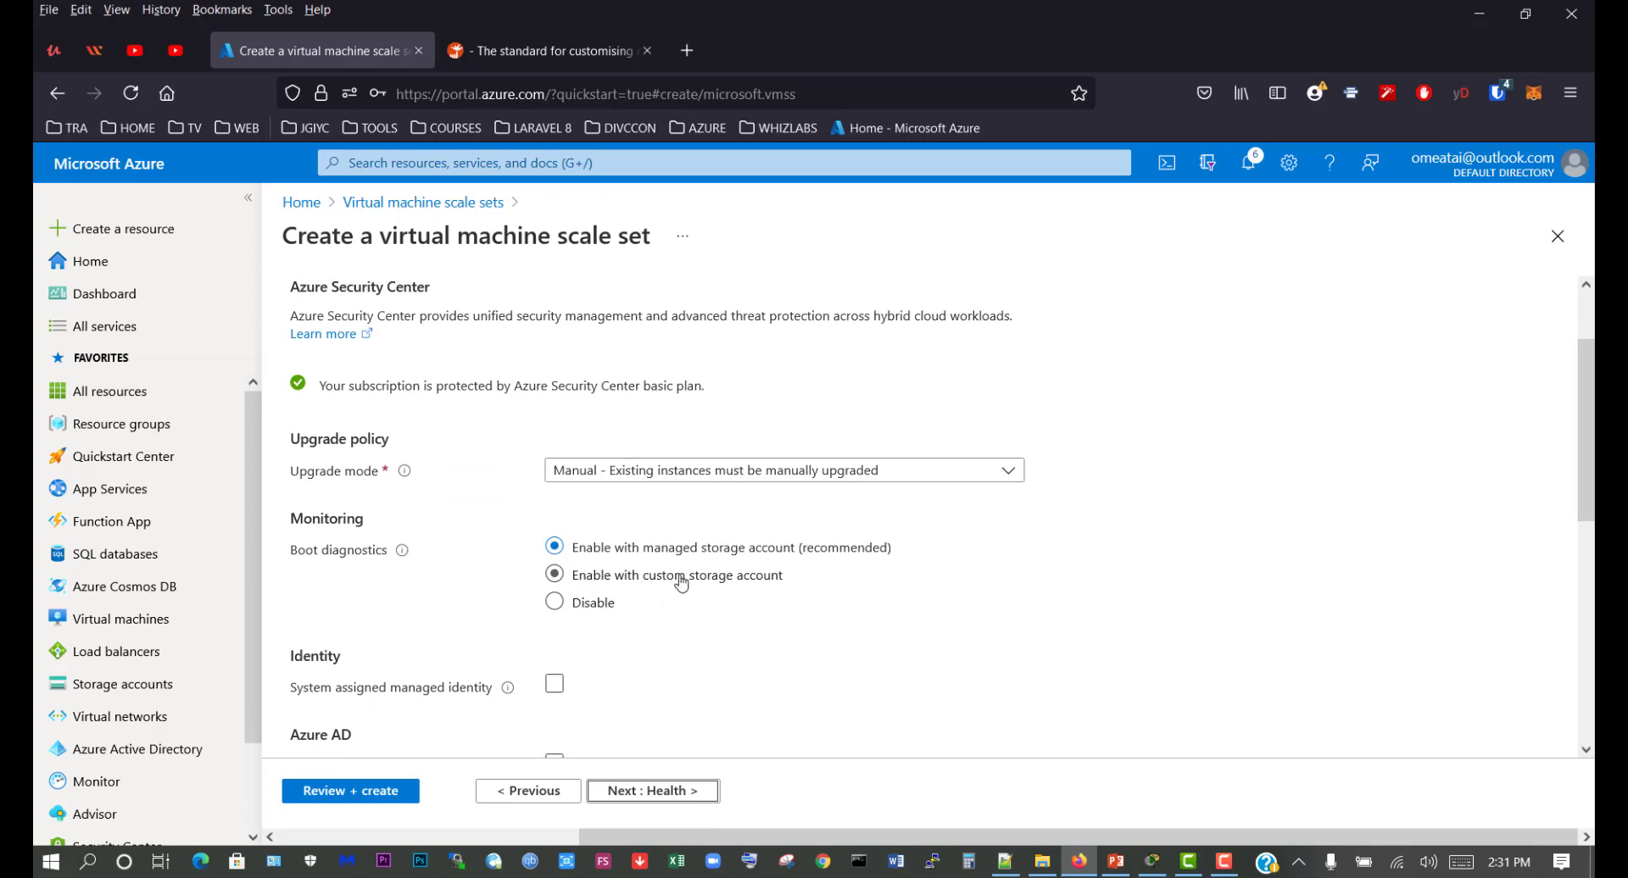
click(553, 576)
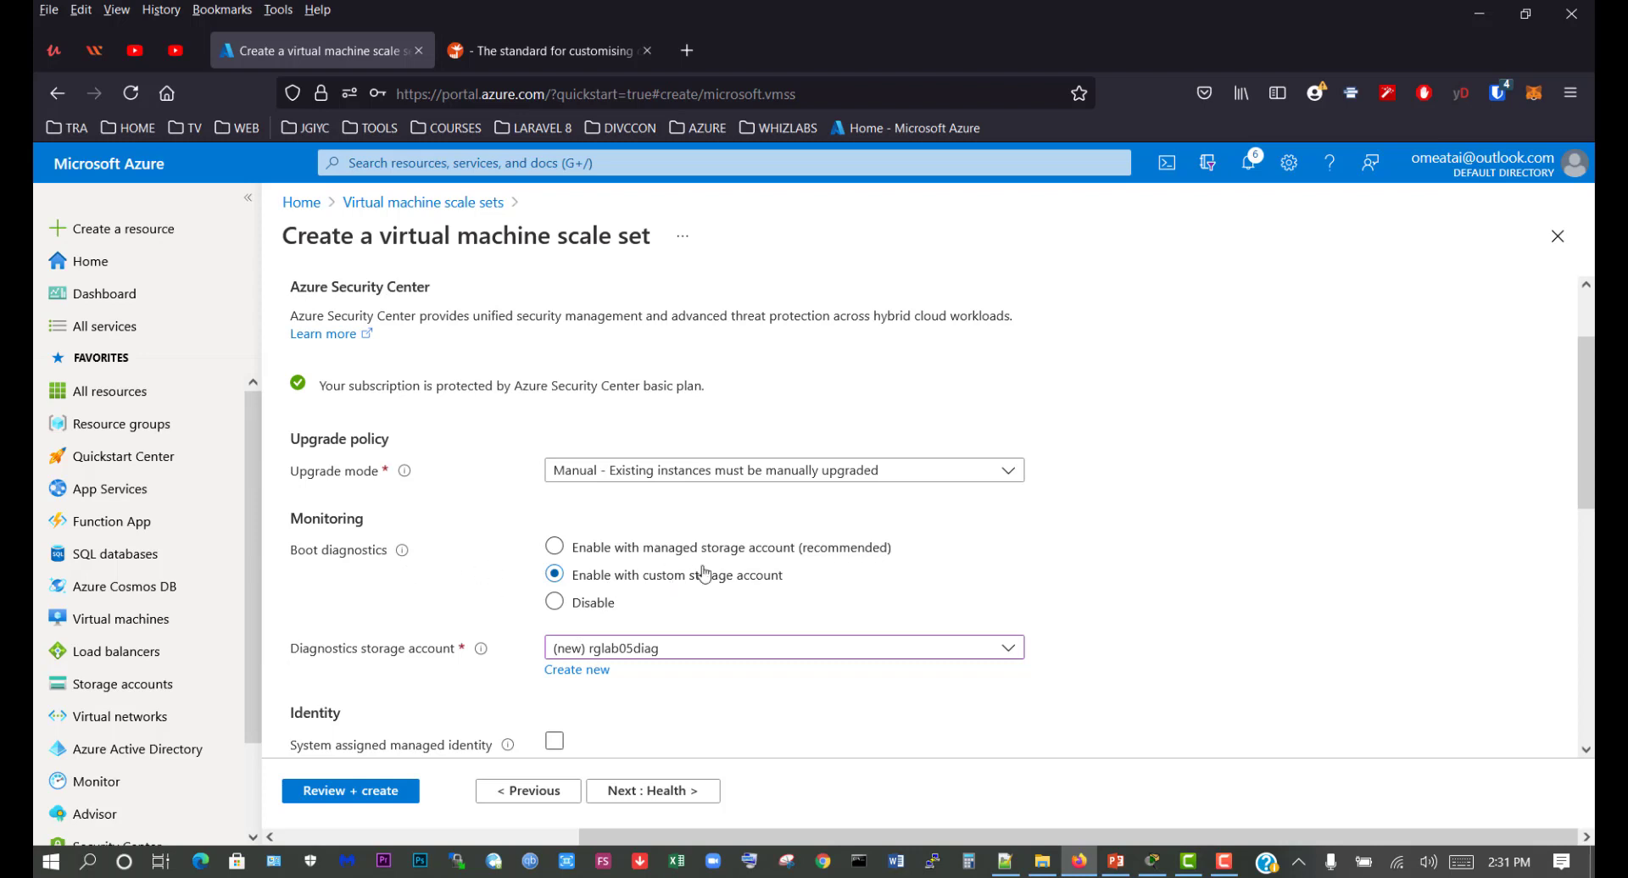
scroll(687, 558, down, 2)
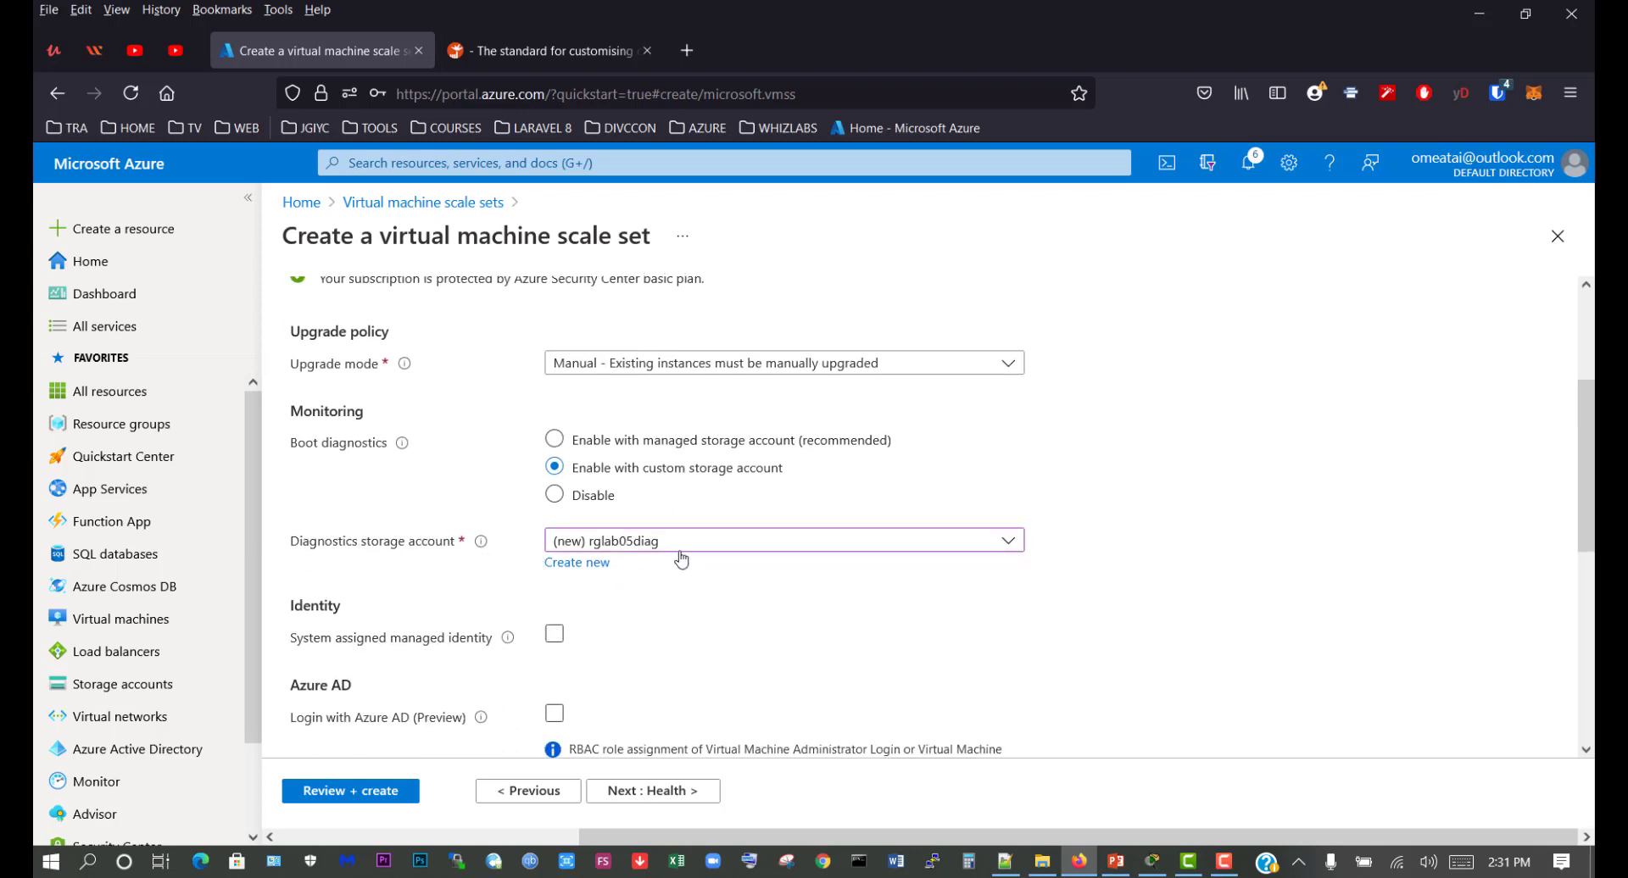
scroll(740, 575, down, 5)
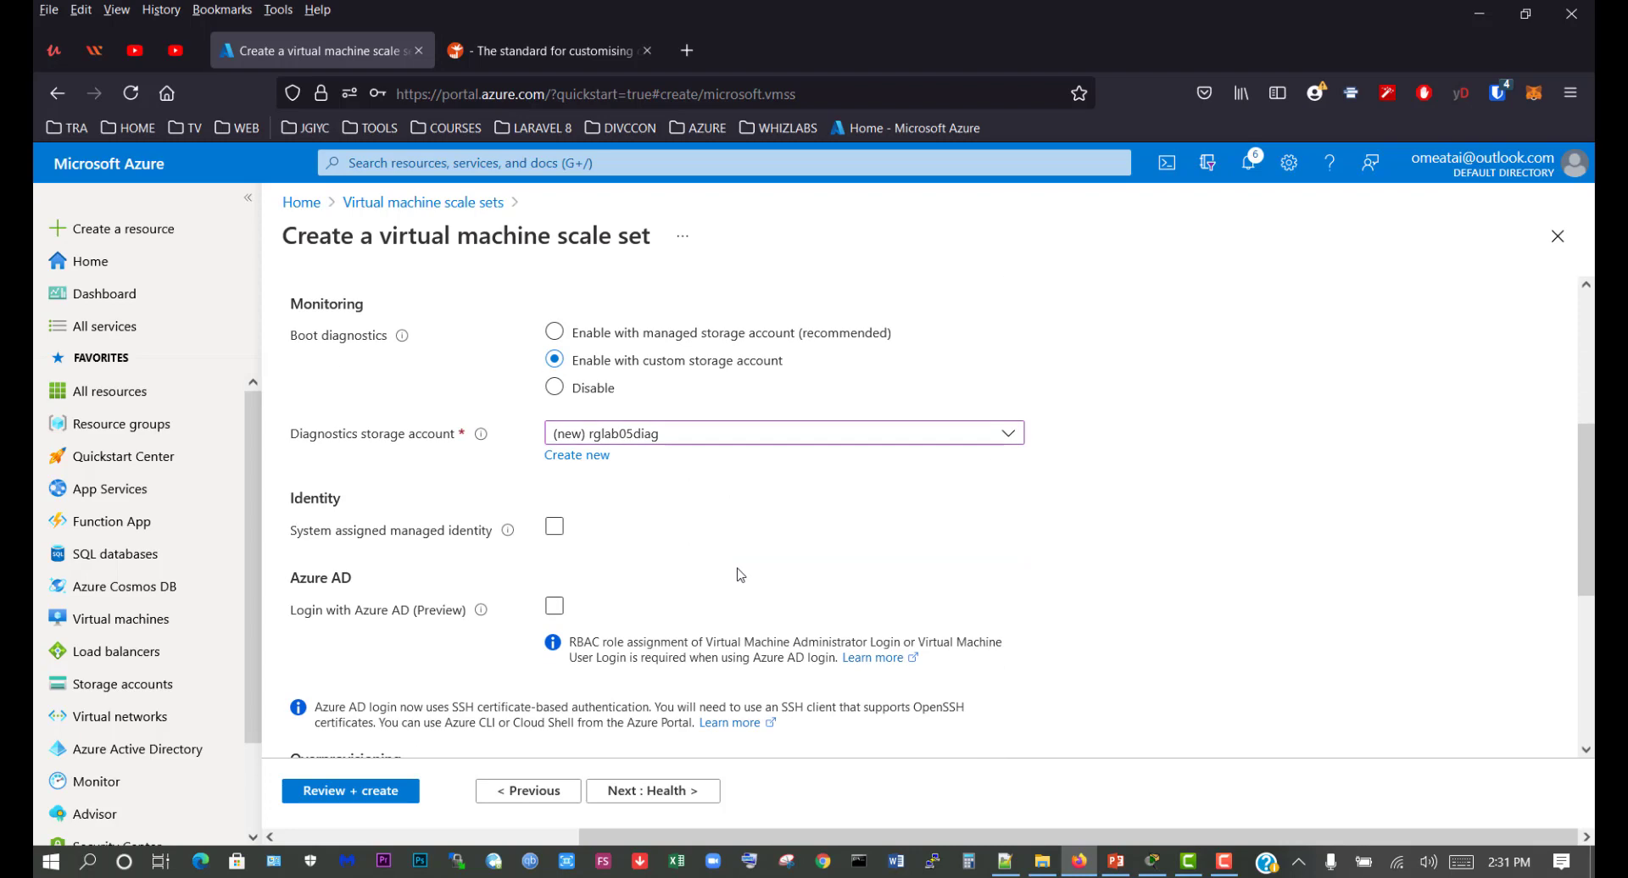
scroll(740, 575, down, 2)
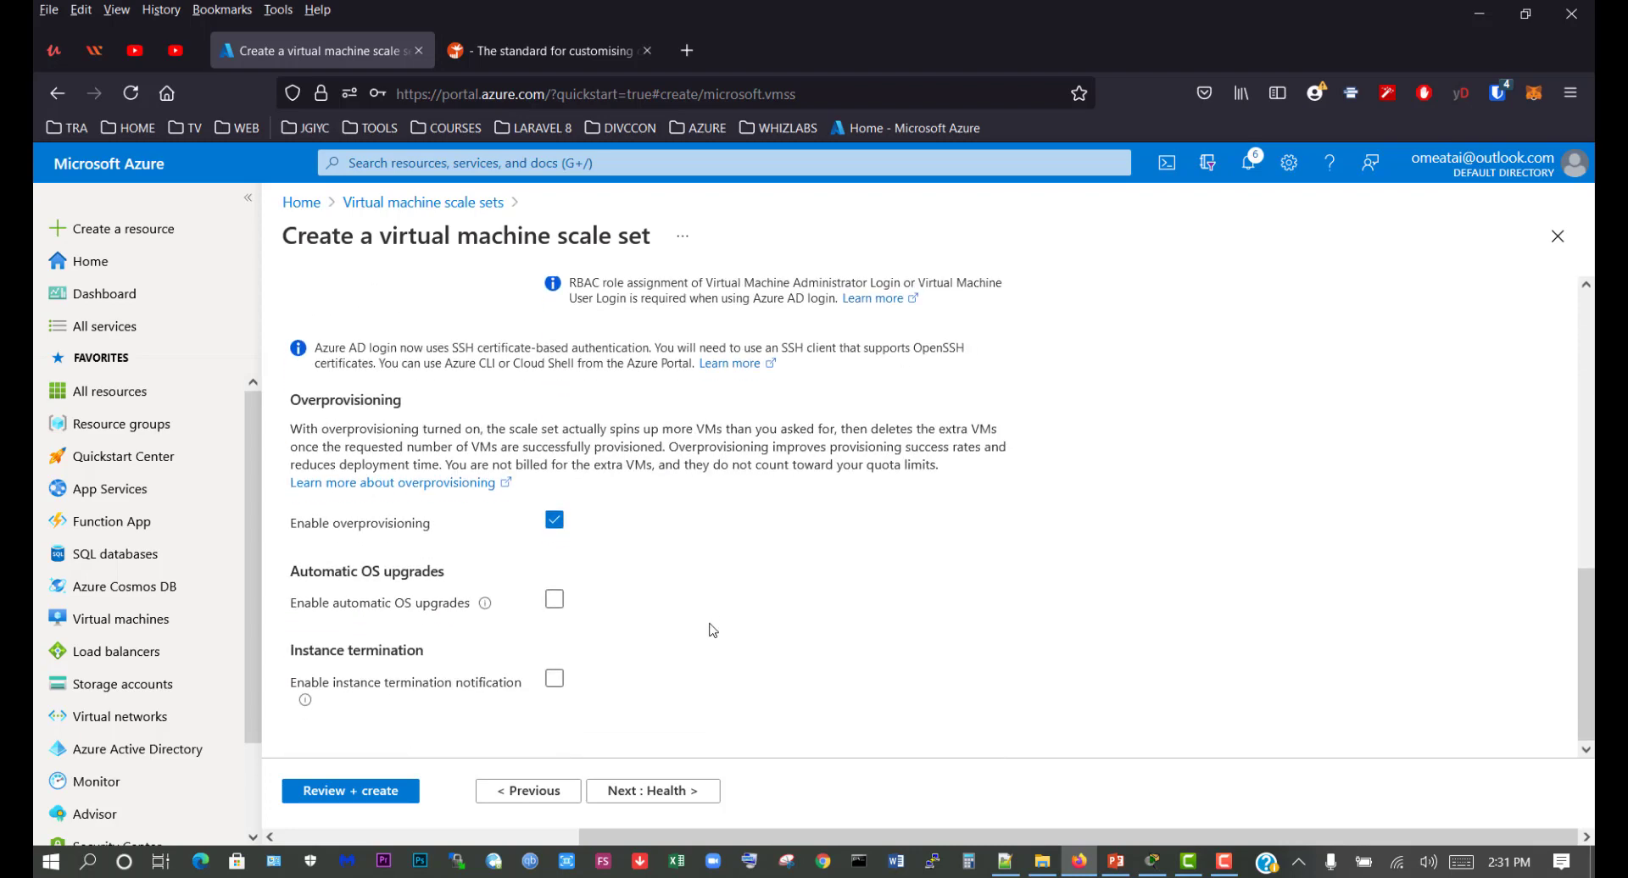
click(676, 791)
click(685, 787)
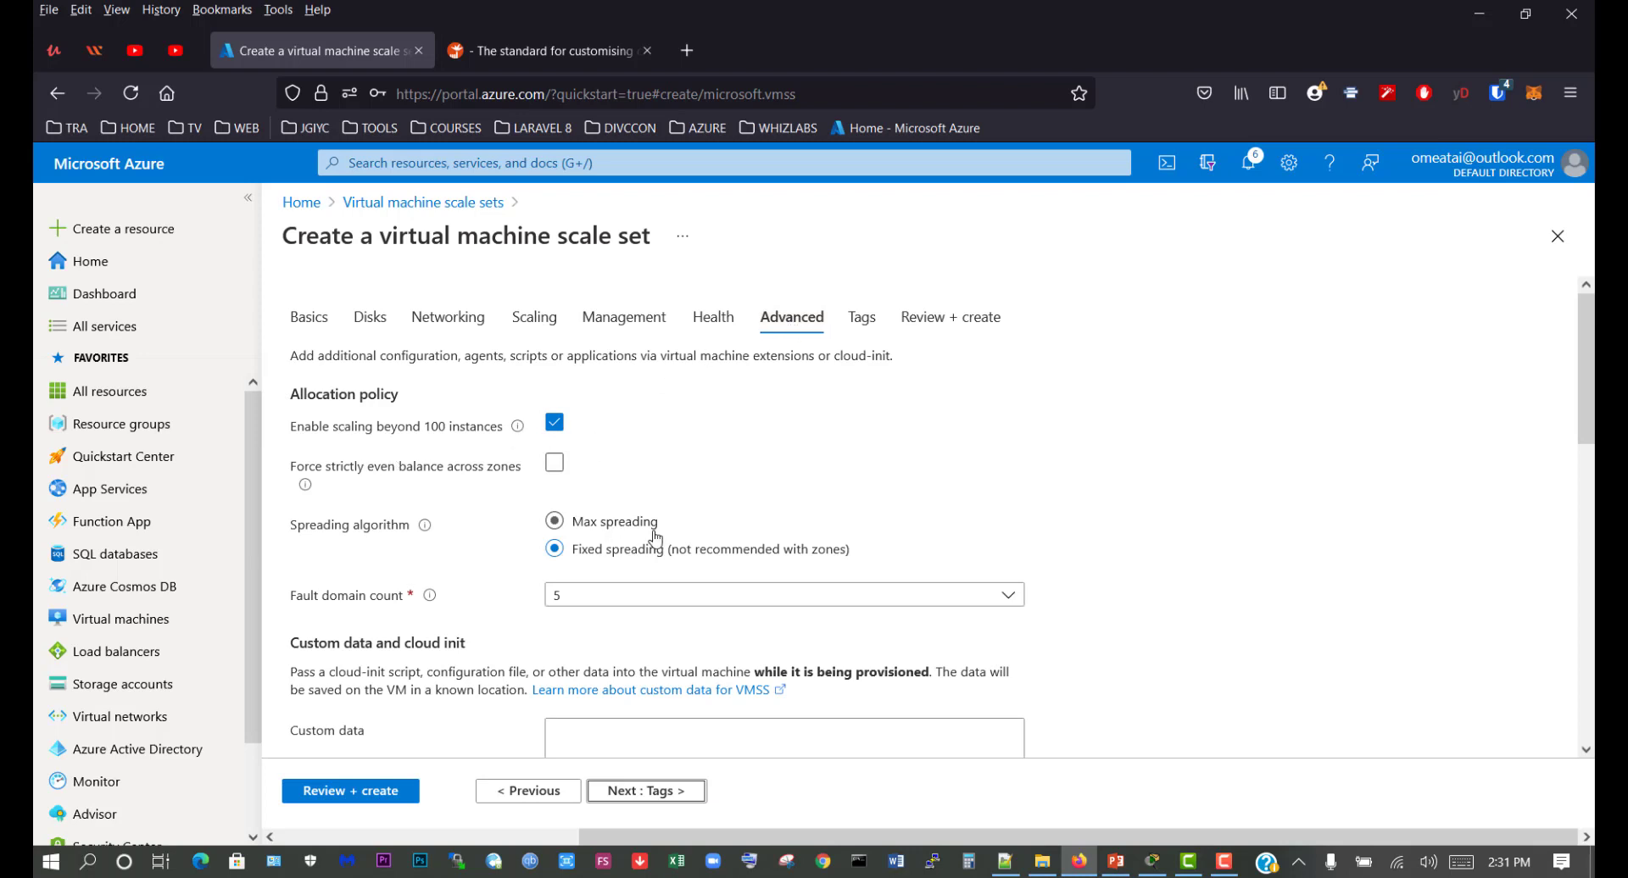
Fill the scale set's custom data with the #cloud-config script from test.html, which installs apache2, writes /var/www/html/index.html and restarts apache2.
scroll(779, 483, down, 4)
click(585, 407)
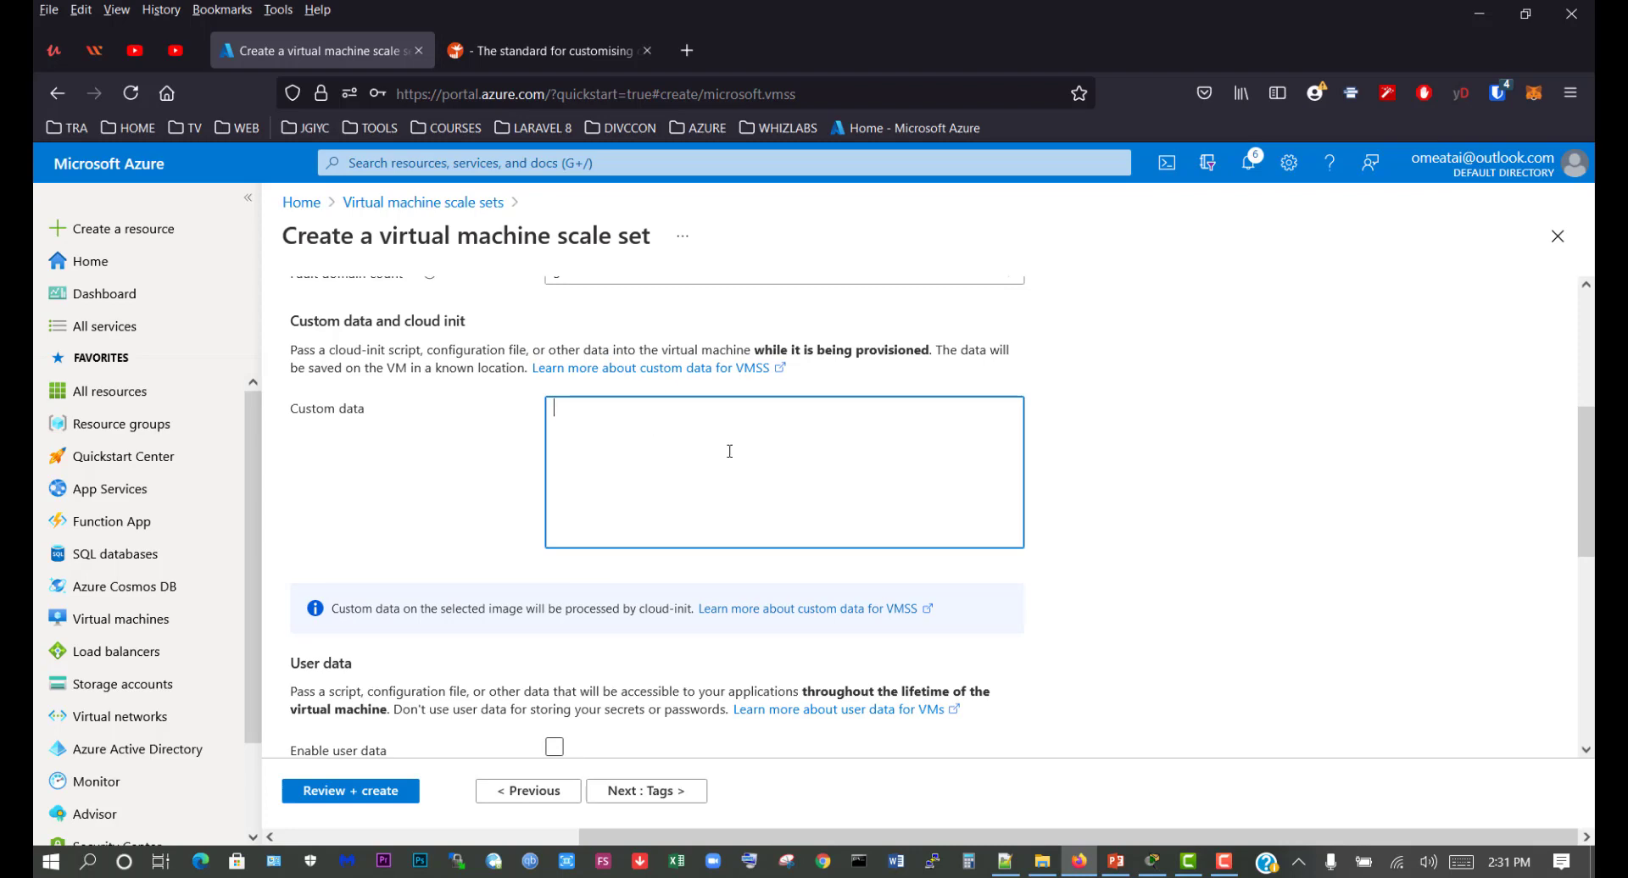
click(1005, 861)
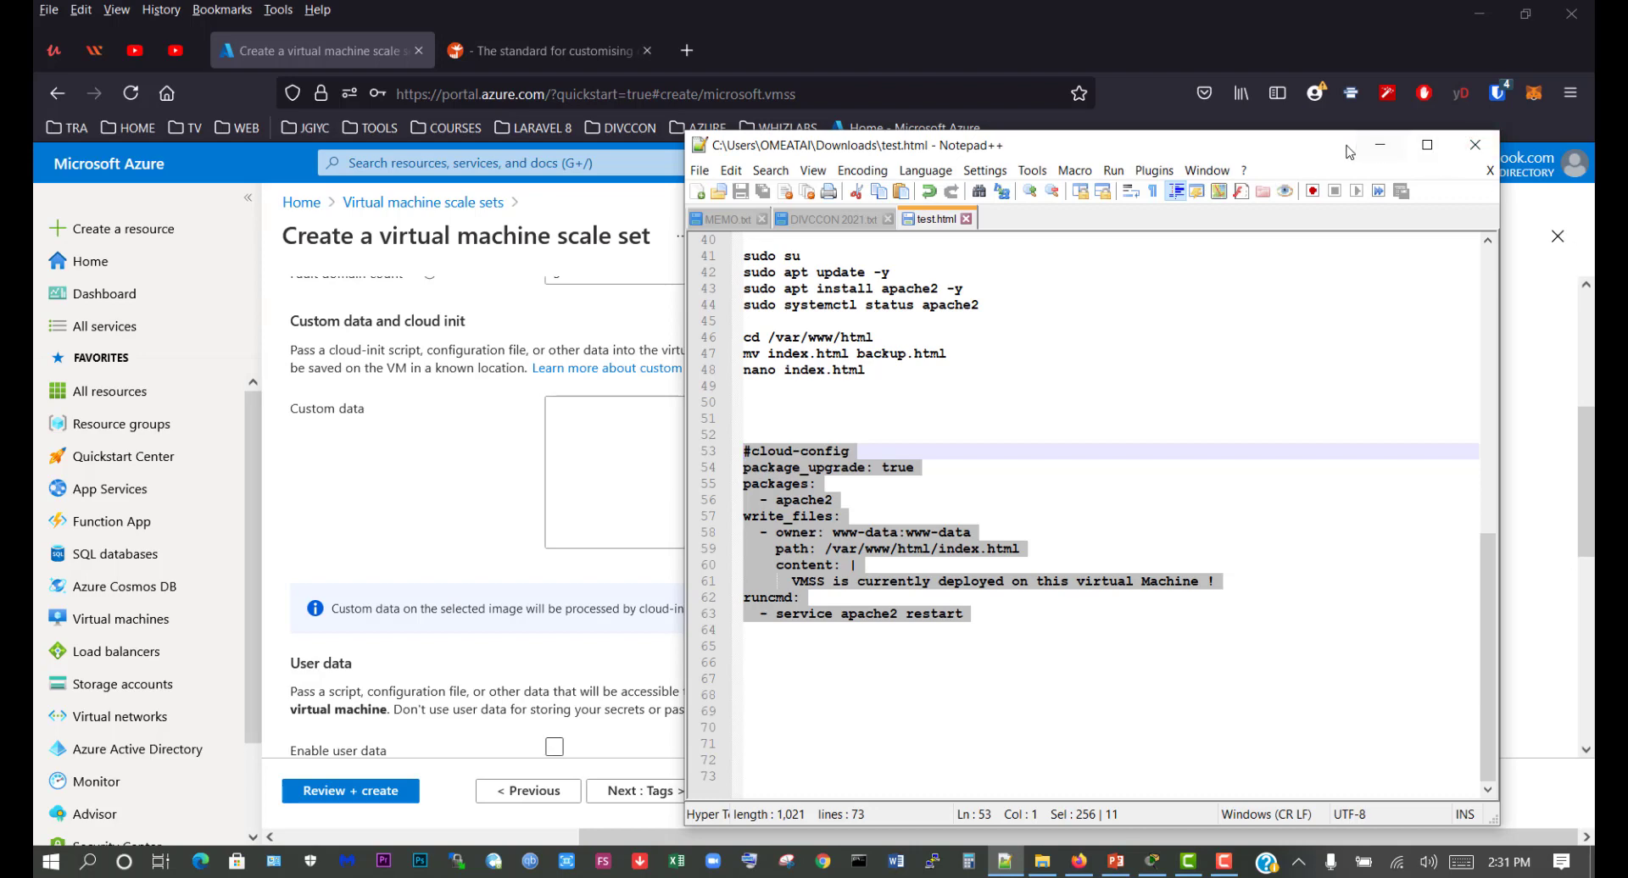
click(1379, 144)
click(664, 422)
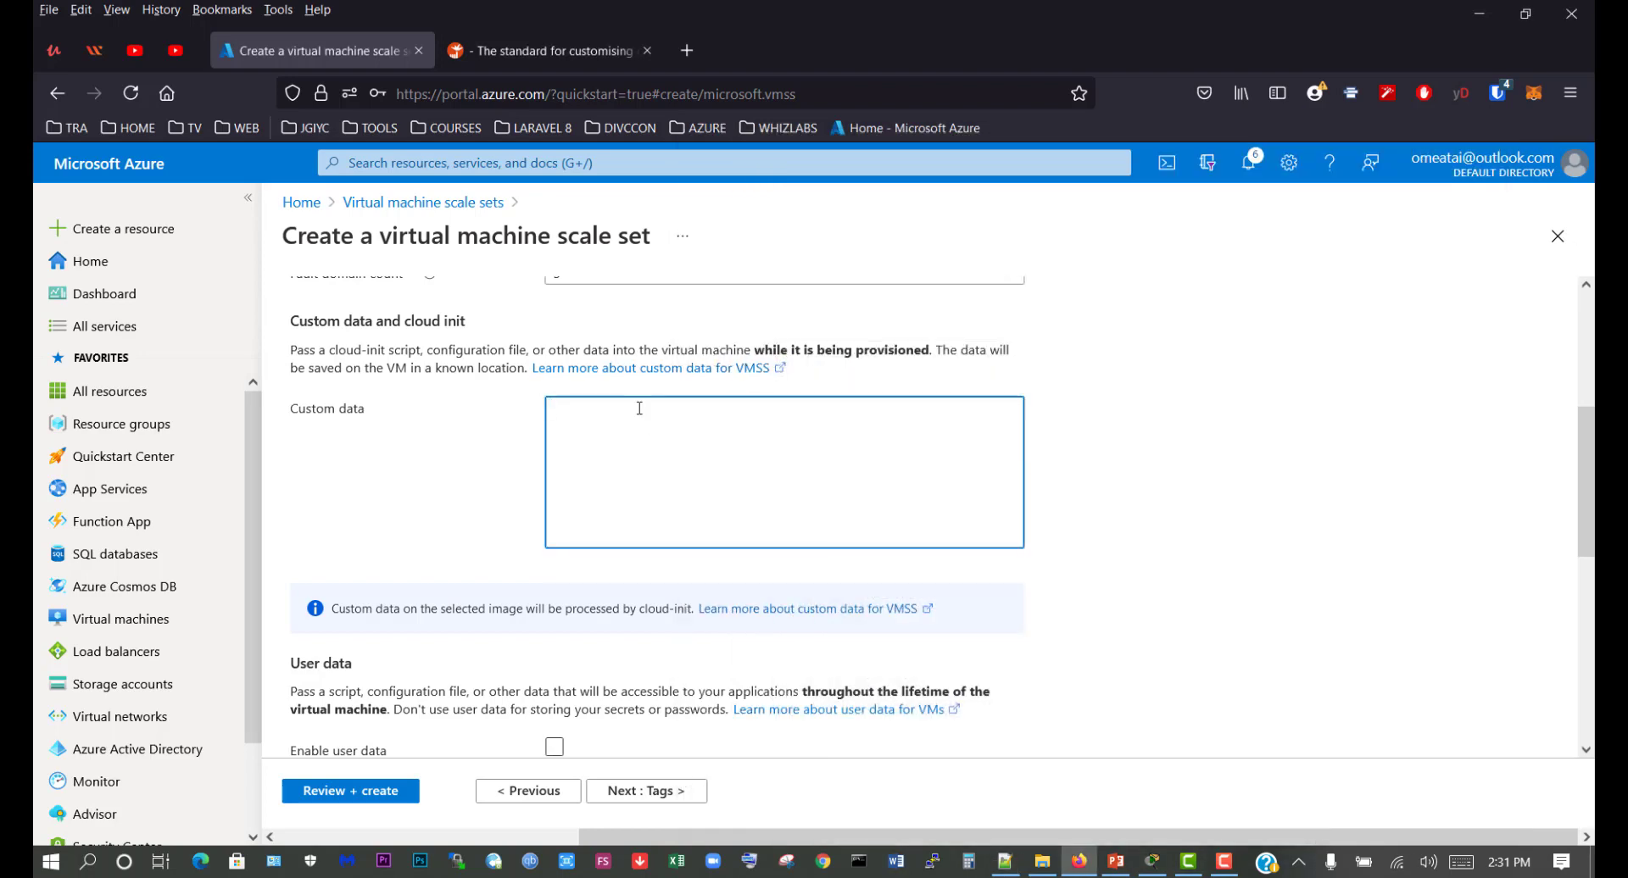
text(#cloud-config package_upgrade: true packages:   - apache2 write_files:   - owner: www-data:www-data     path: /var/www/html/index.html     content: |       VMSS is currently deployed on this Virtual Machine ! runcmd:   - service apache2 restart)
scroll(640, 423, up, 5)
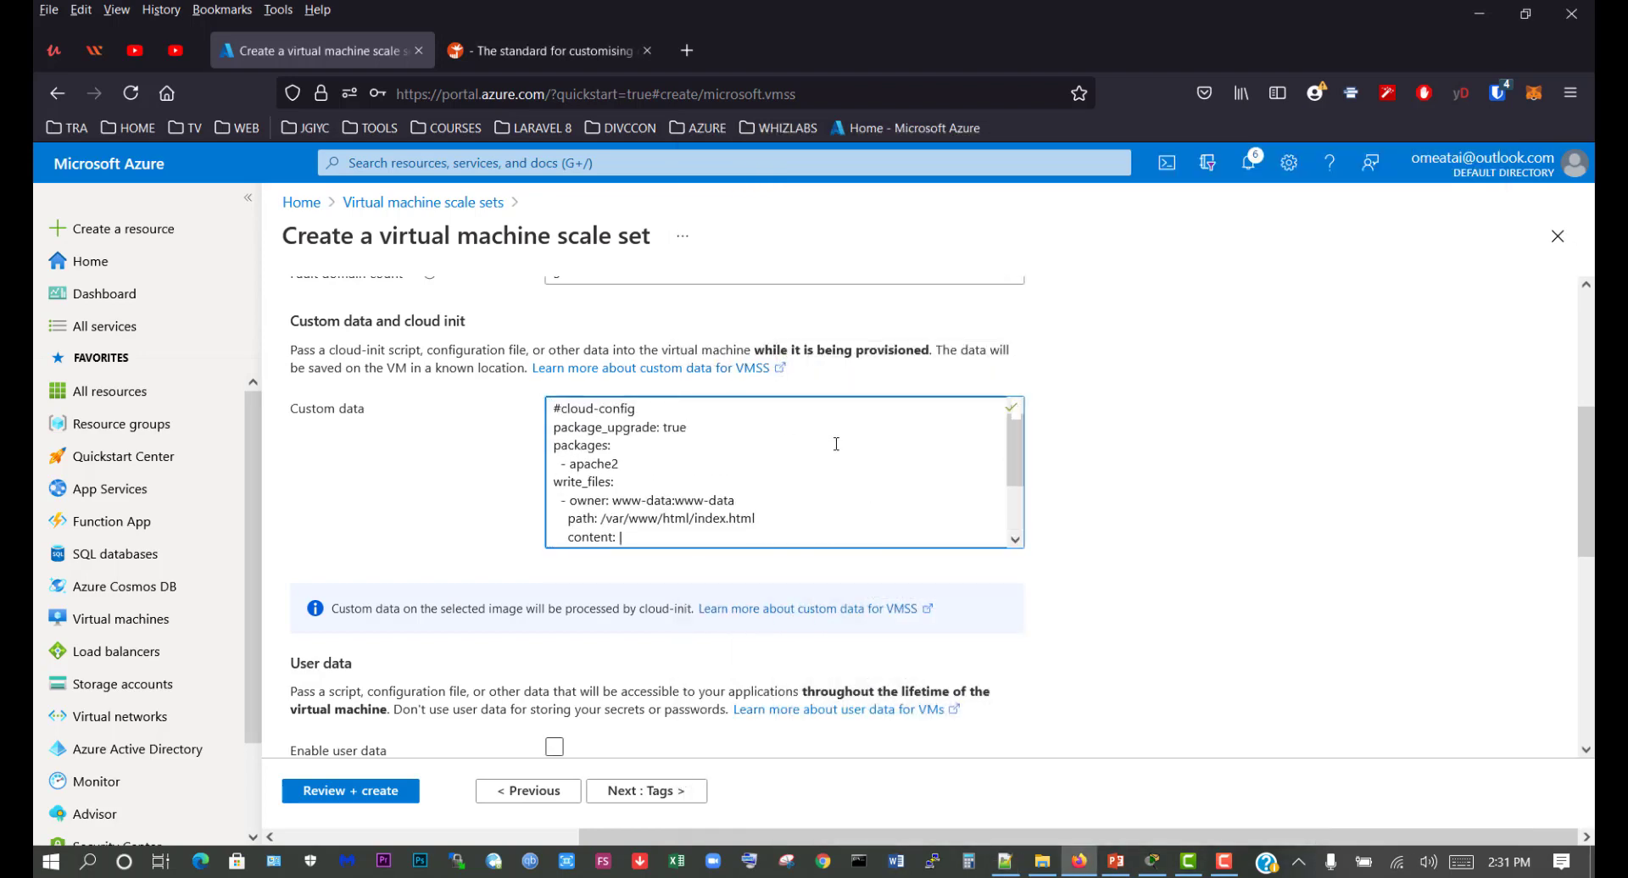
Examine the #cloud-config header of the custom data script alongside the description of cloud-init scripts.
scroll(626, 452, down, 3)
drag(556, 410, 643, 414)
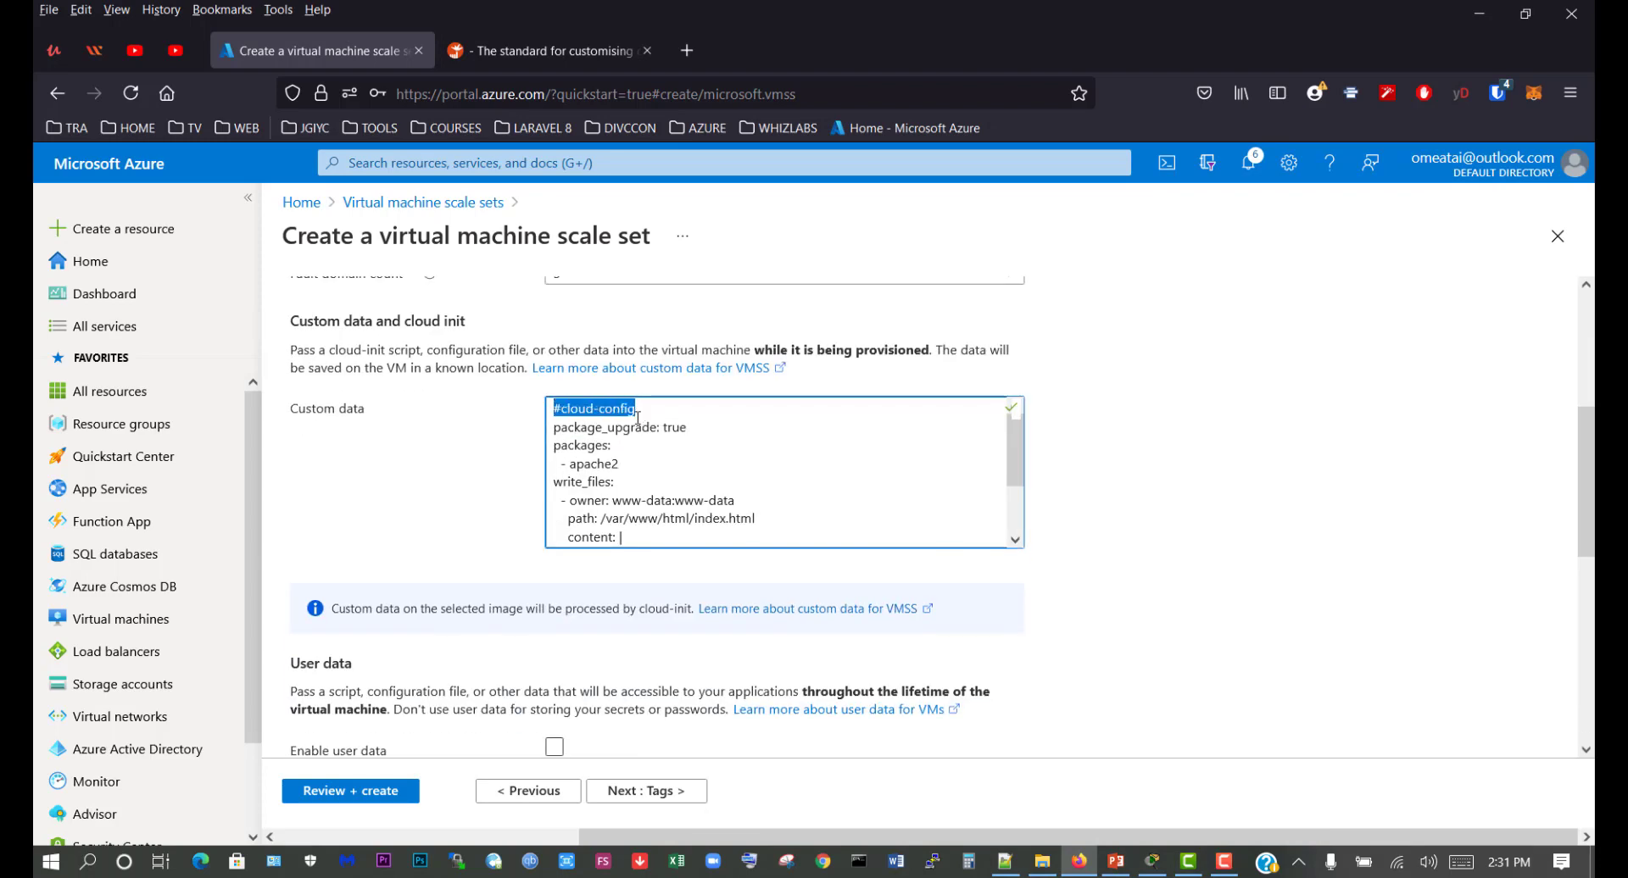
click(640, 413)
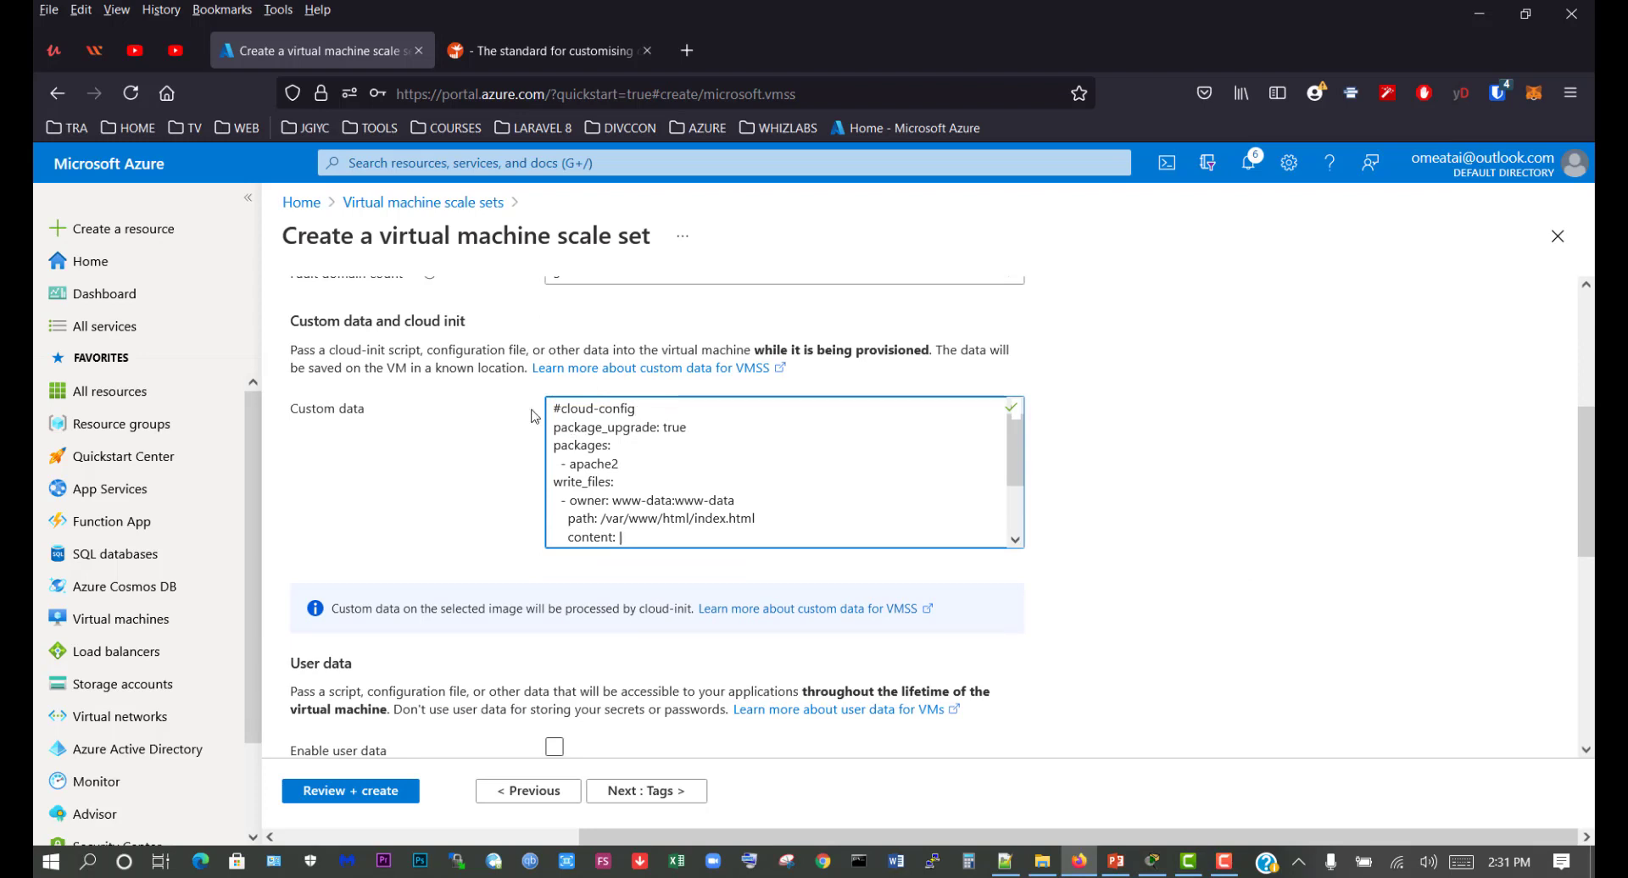
click(292, 349)
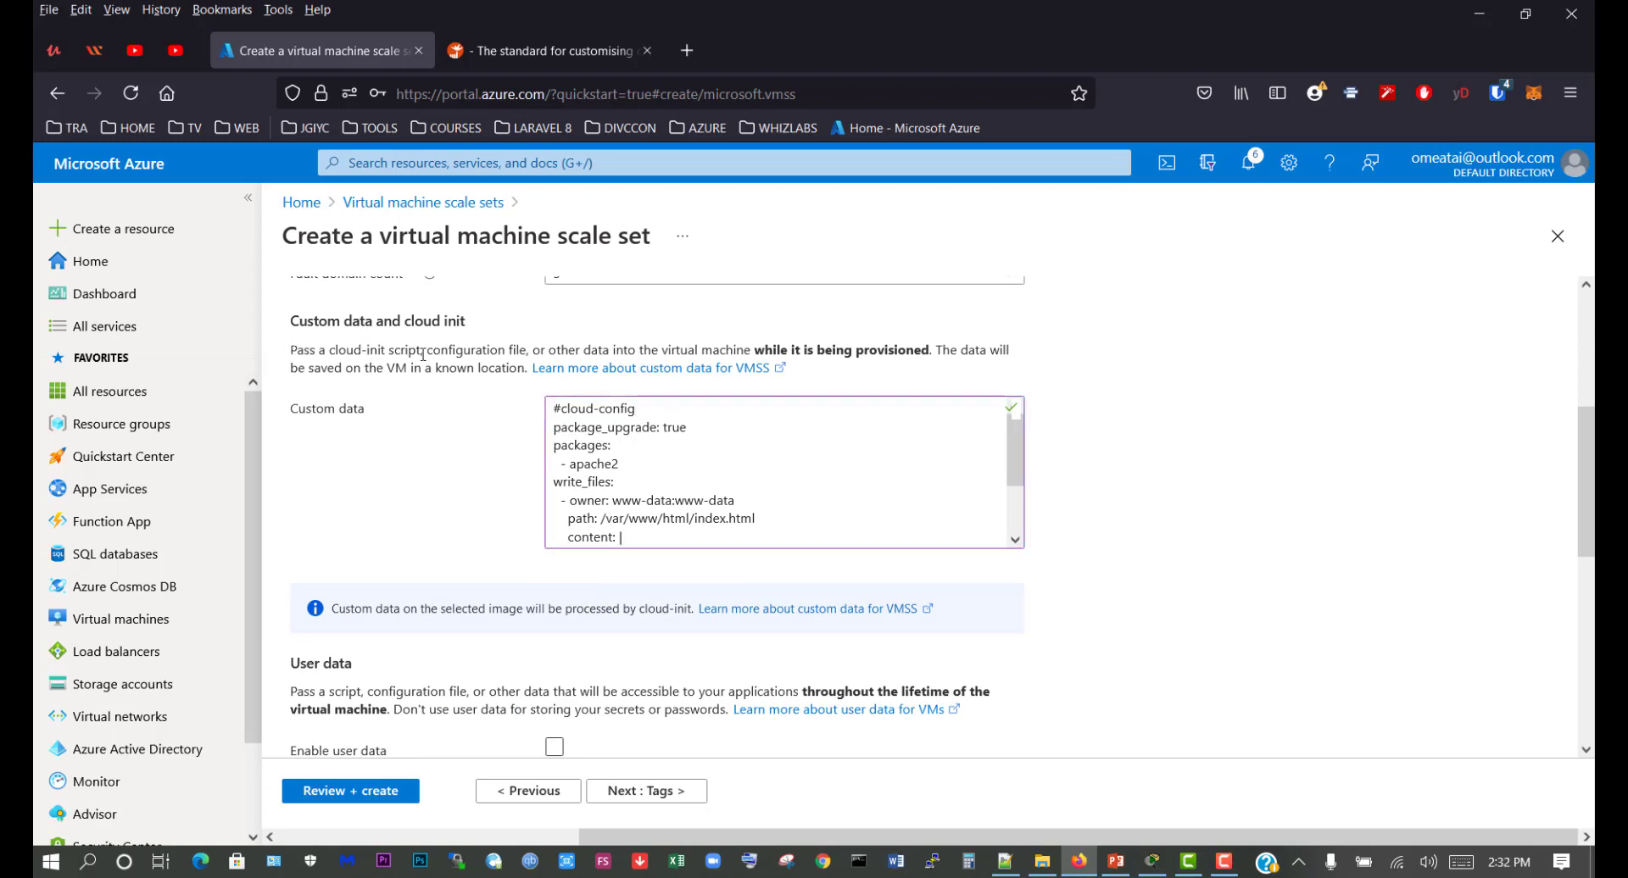
drag(419, 350, 340, 348)
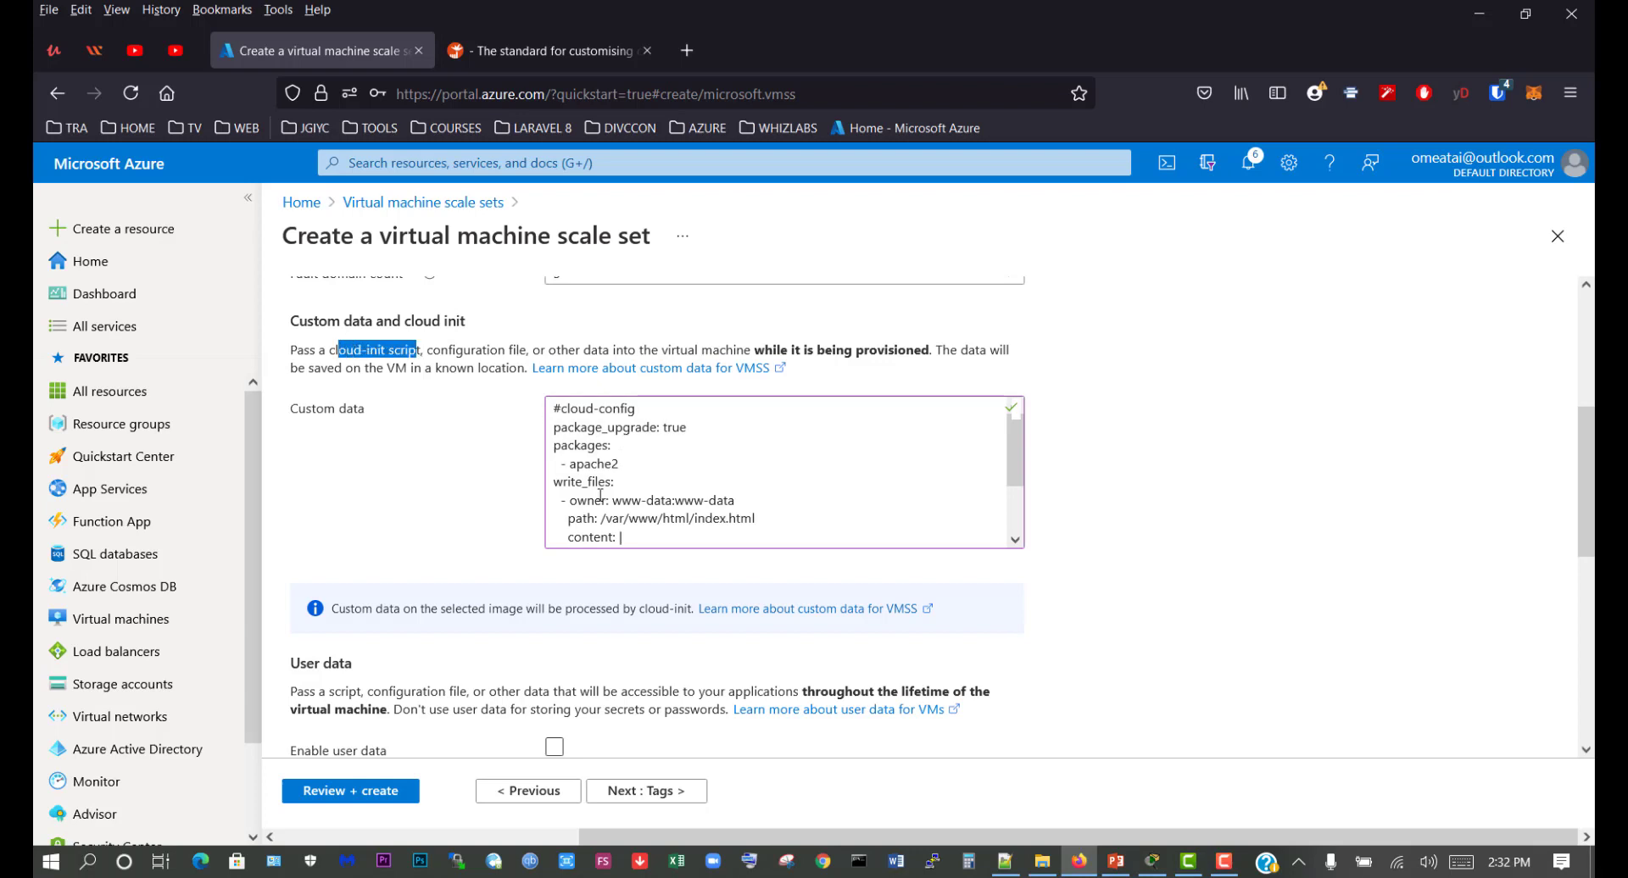
click(461, 350)
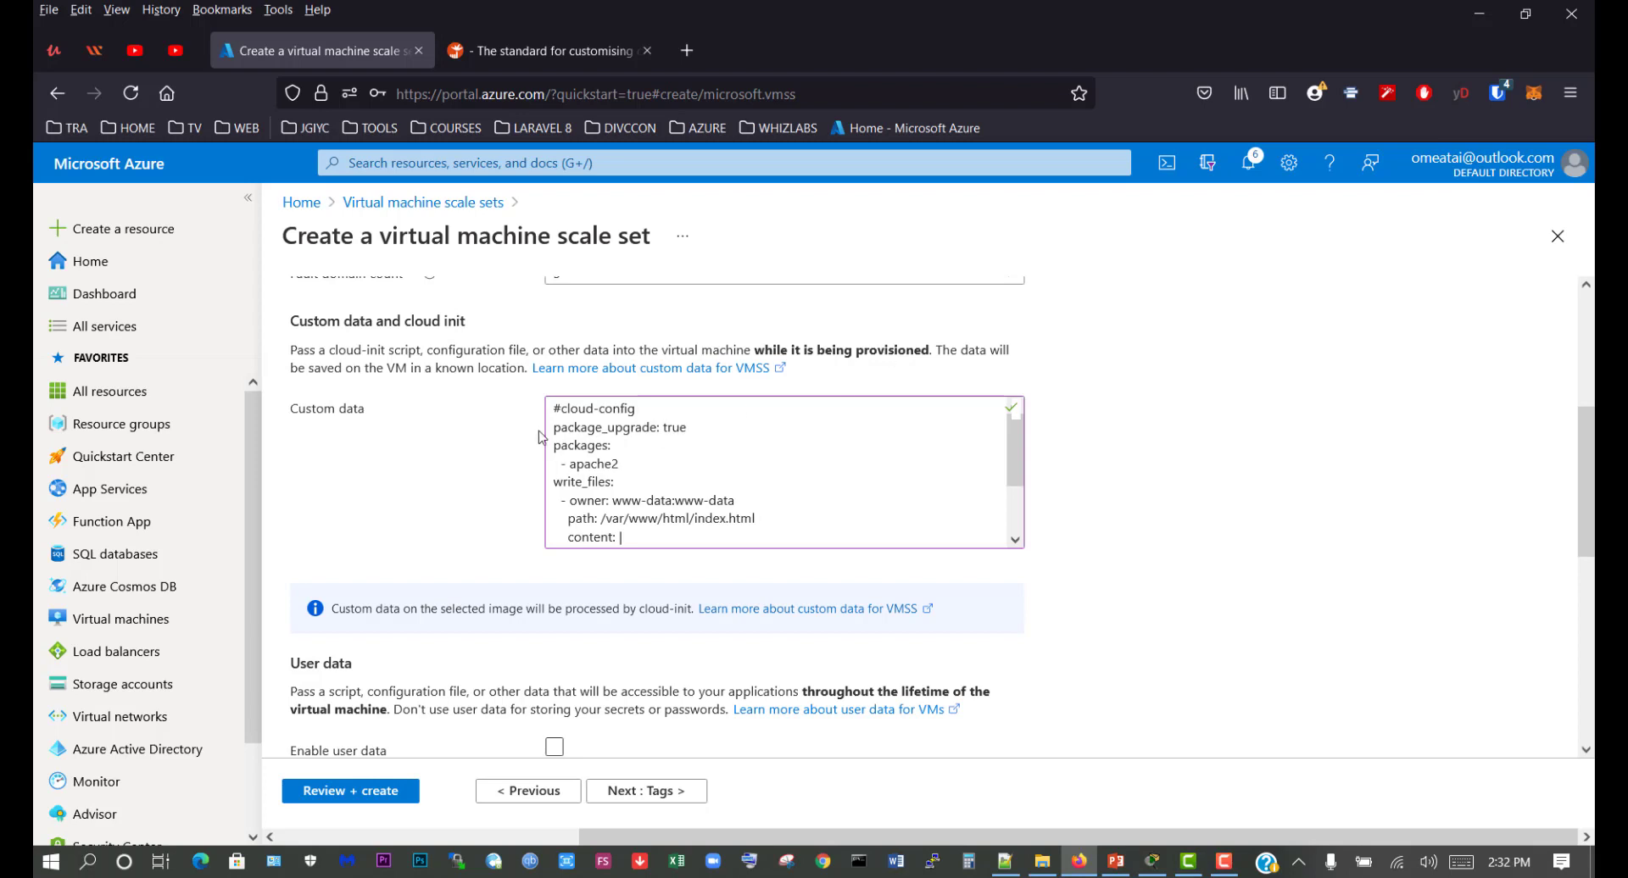
scroll(647, 470, up, 2)
scroll(1132, 578, down, 2)
Review the script's header, package_upgrade setting and packages section with apache2.
drag(639, 409, 546, 410)
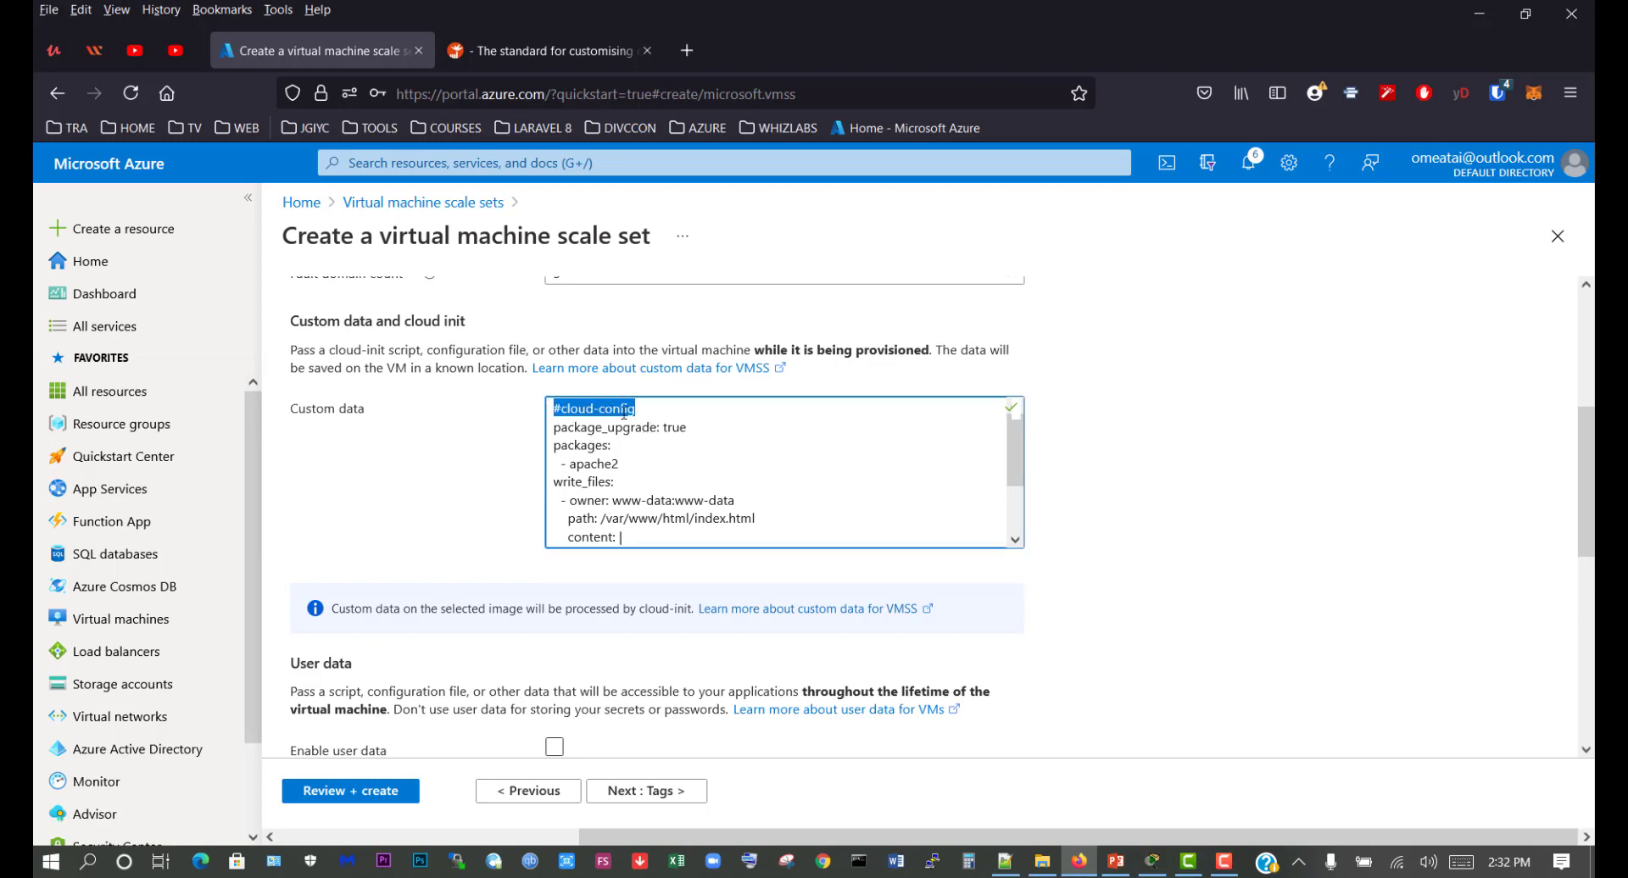
double_click(658, 428)
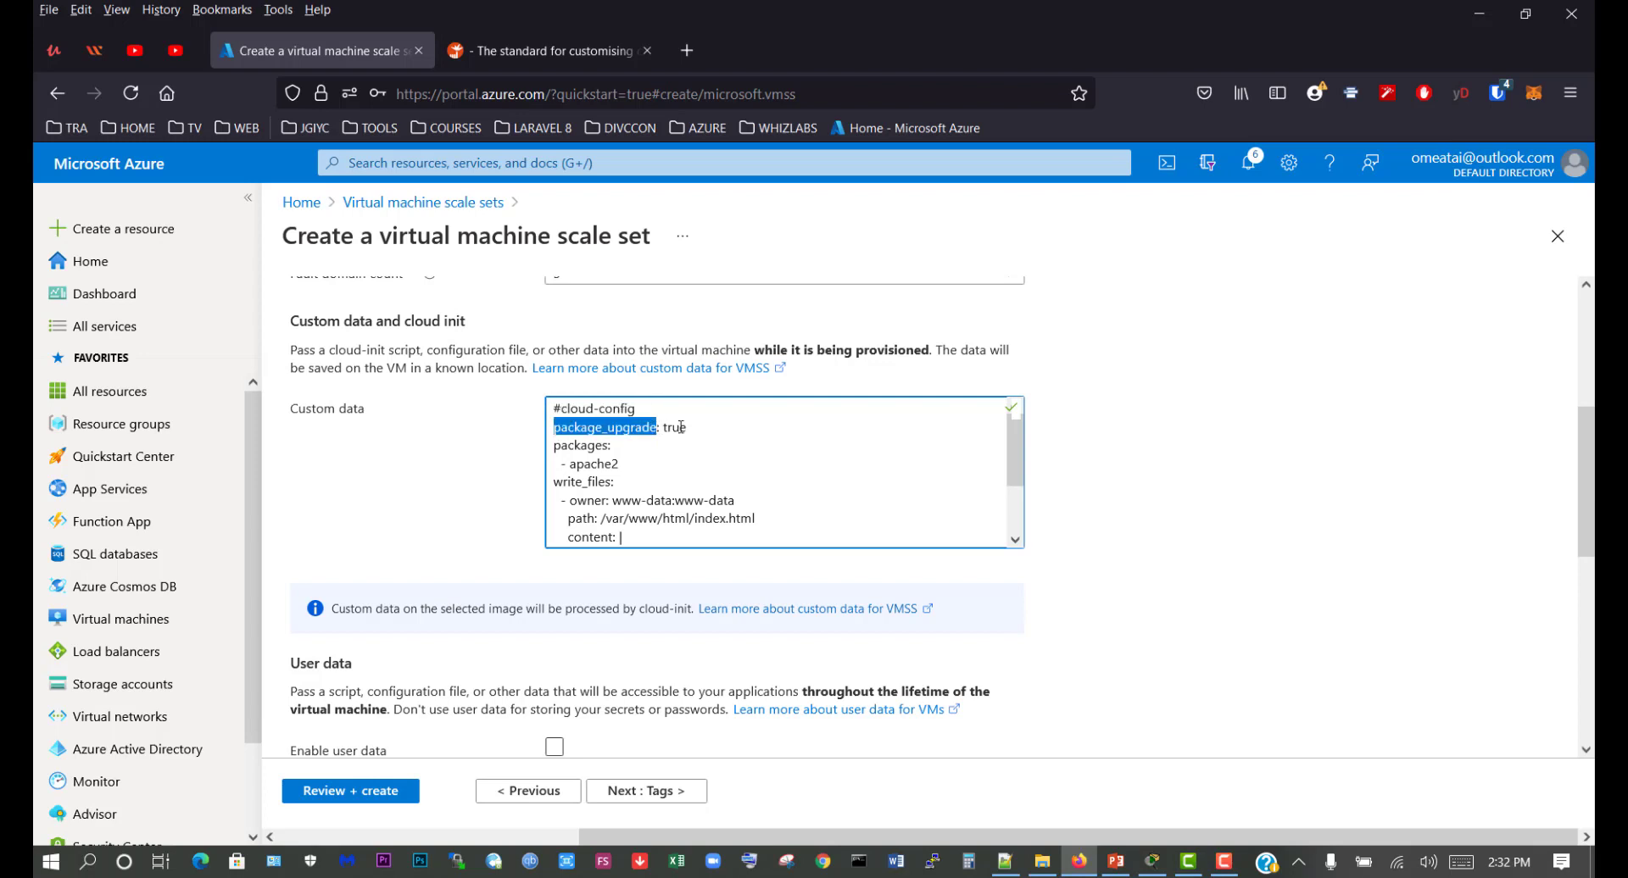
click(681, 427)
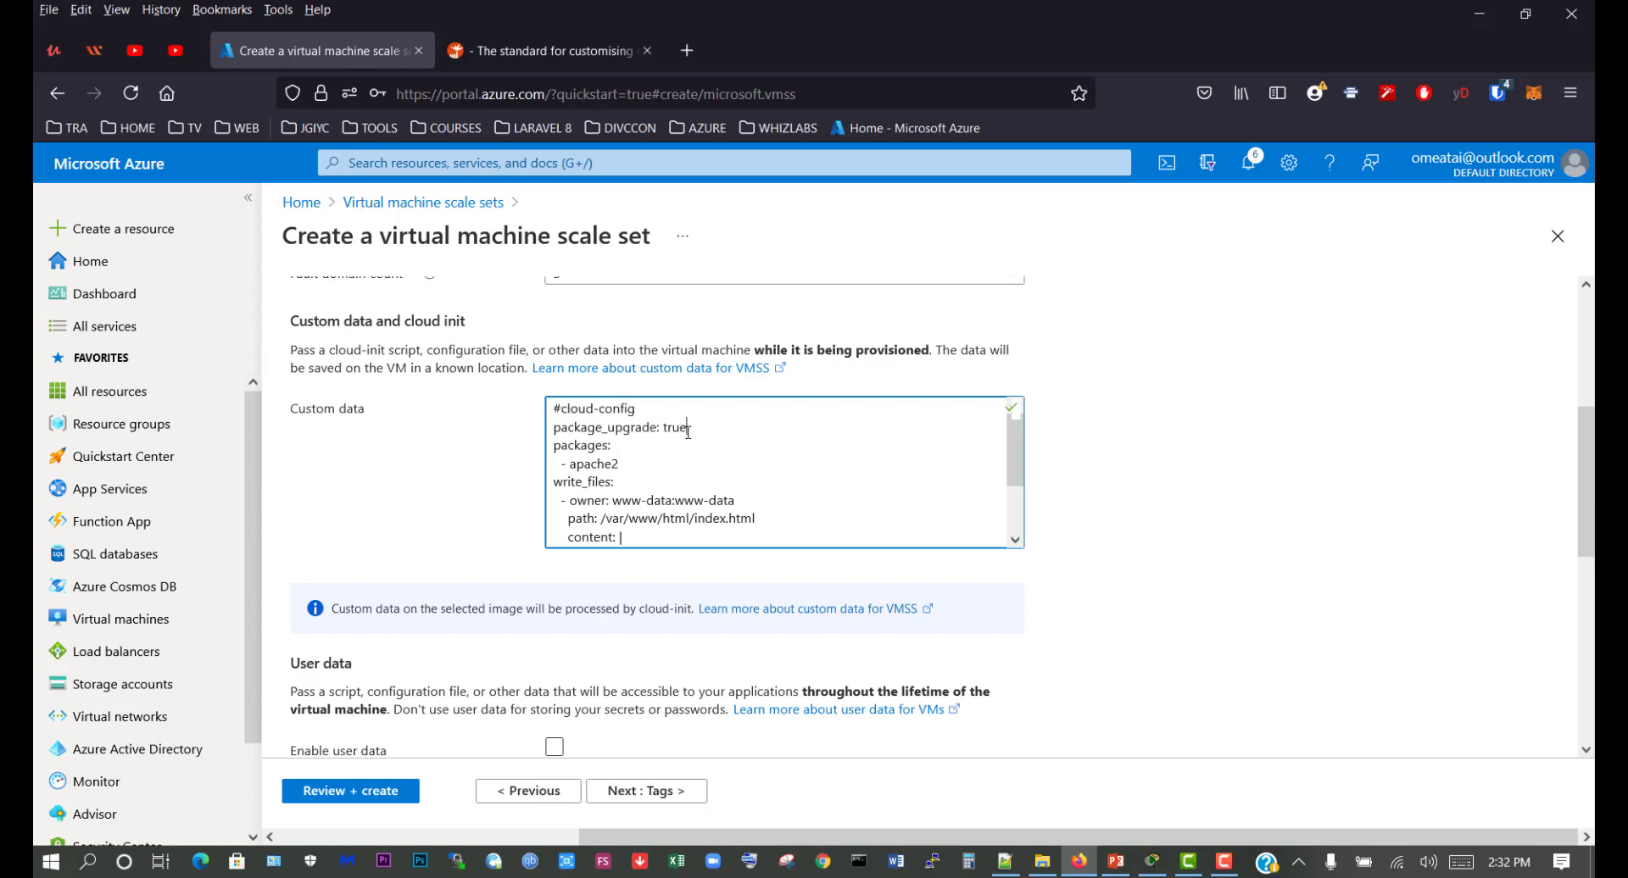
click(694, 429)
drag(553, 442, 613, 444)
click(626, 465)
key(shift+Left)
key(shift+Left)
key(shift+Left)
key(shift+Left)
key(shift+Left)
key(shift+Left)
key(shift+Left)
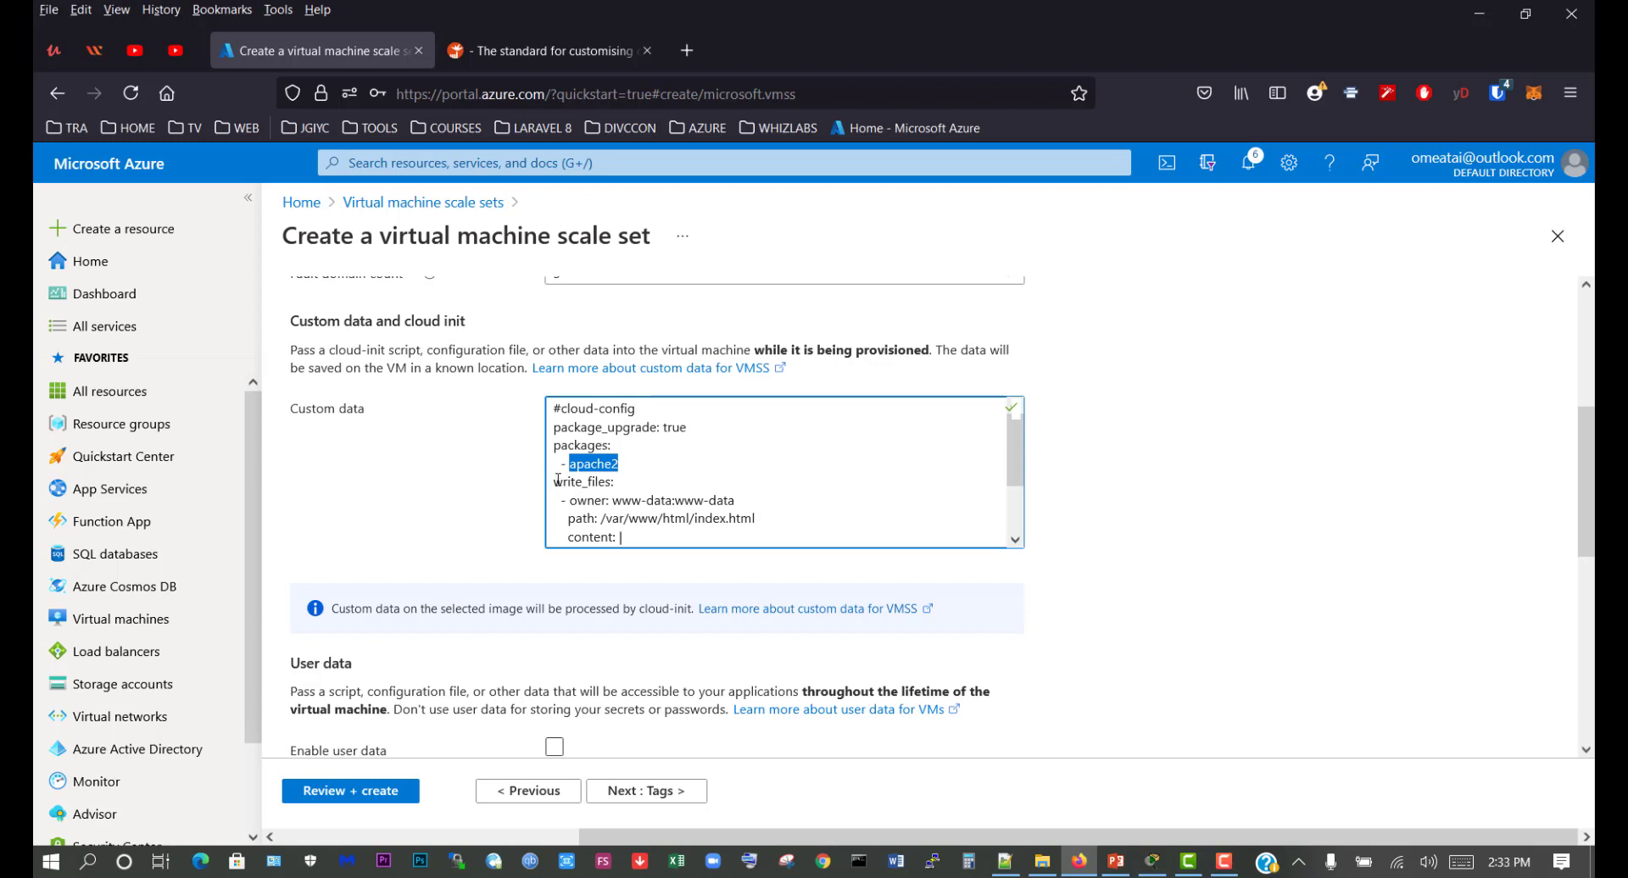
Review the script's write_files section with its owner, path and page content, and the runcmd section that restarts apache2.
drag(556, 480, 752, 499)
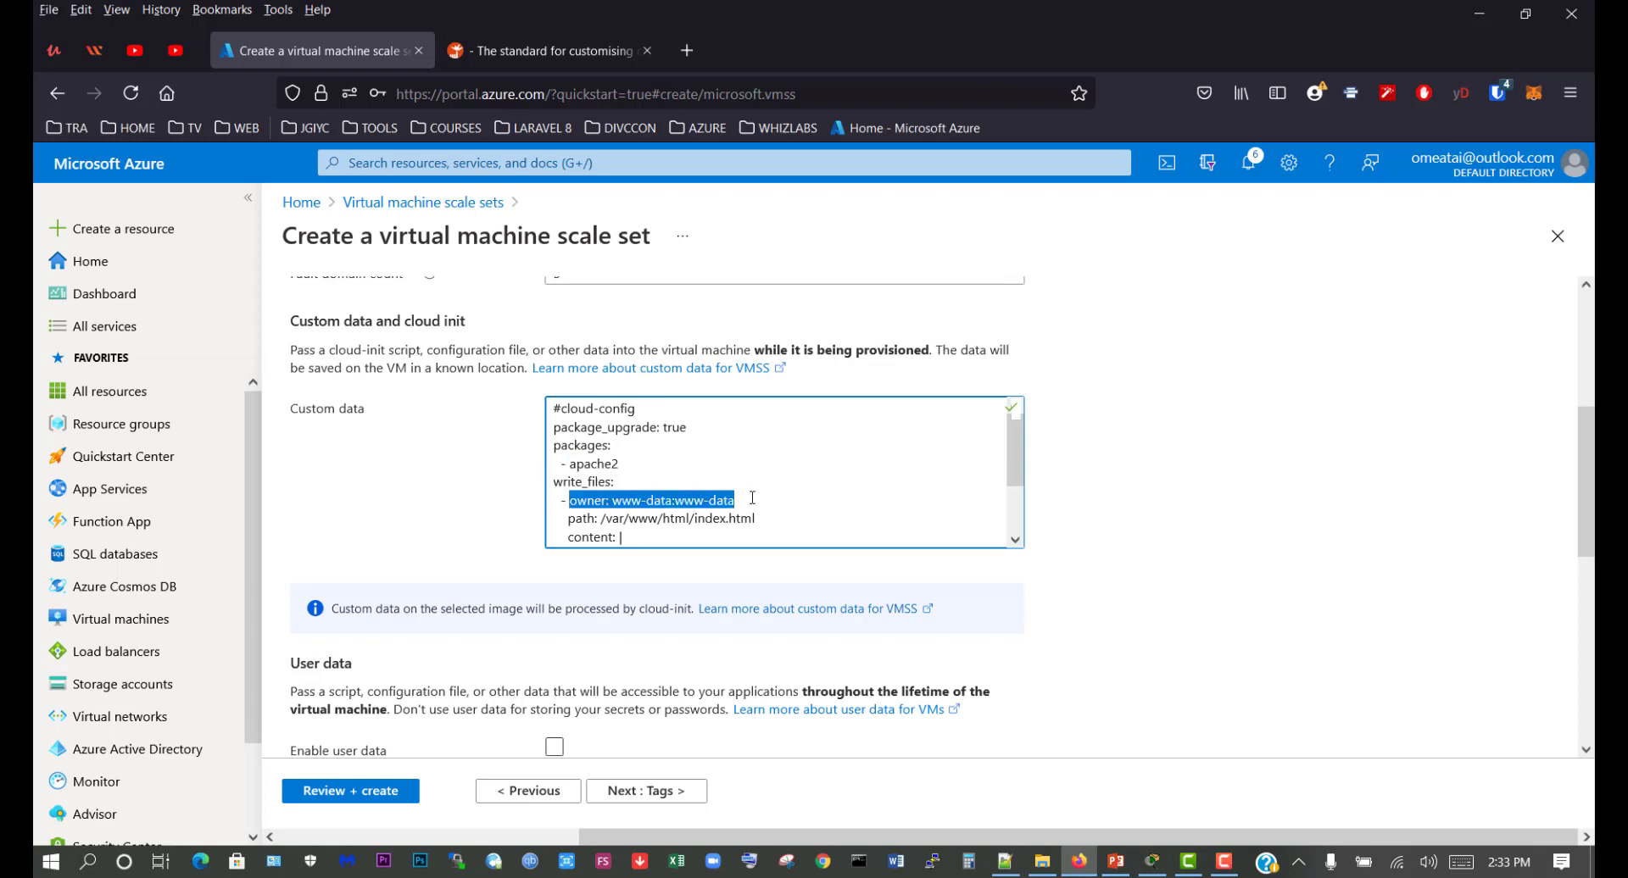
click(564, 523)
drag(568, 518, 598, 517)
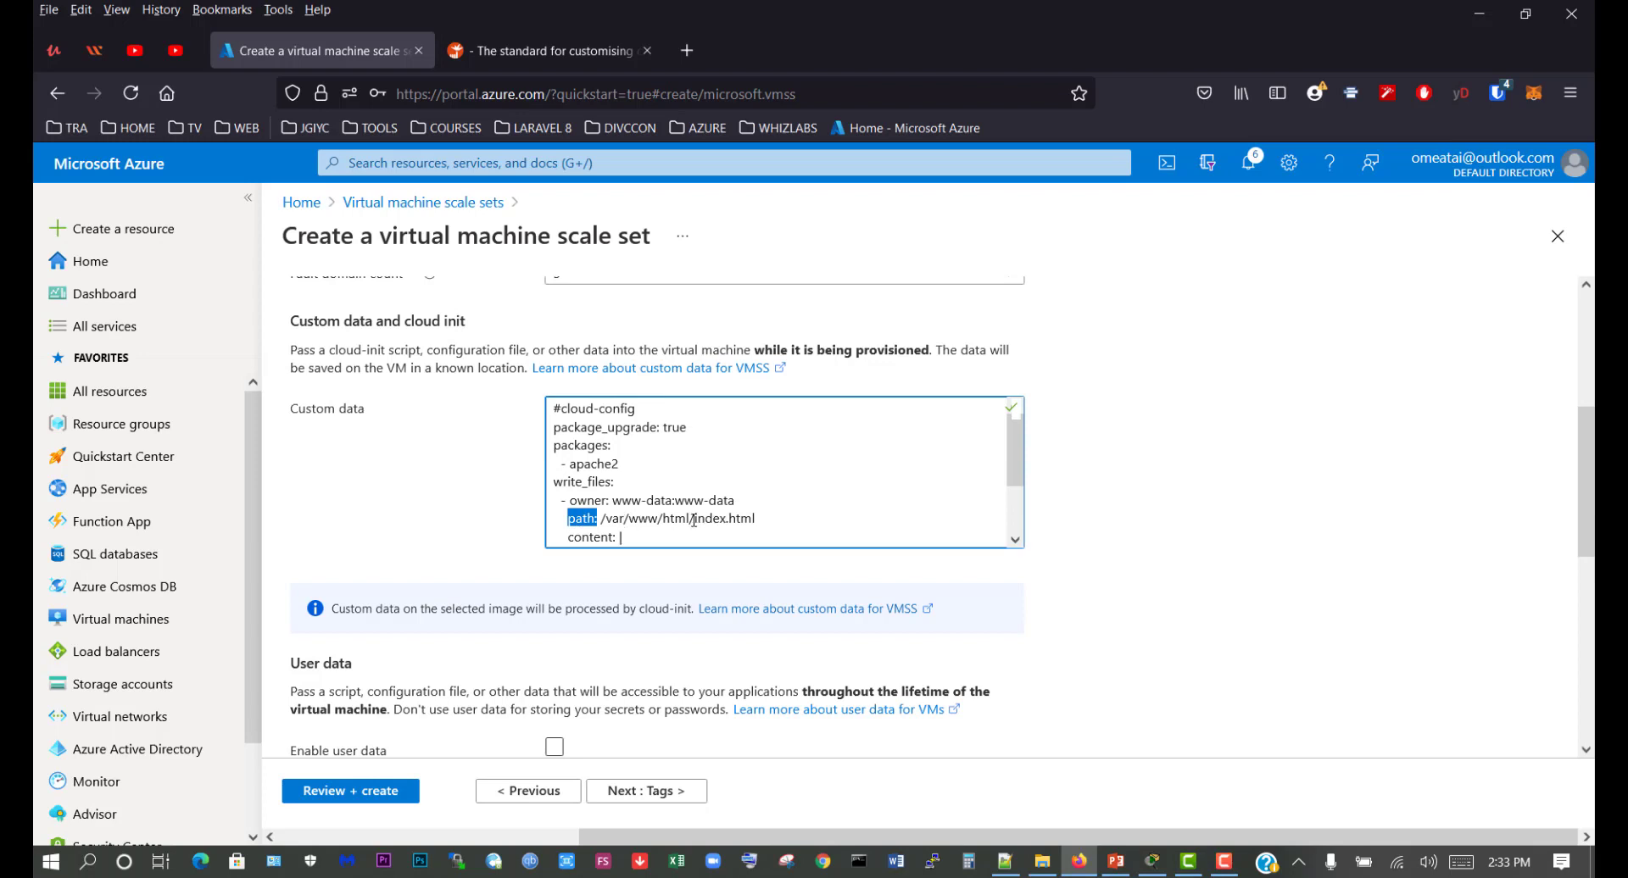
drag(693, 520, 757, 515)
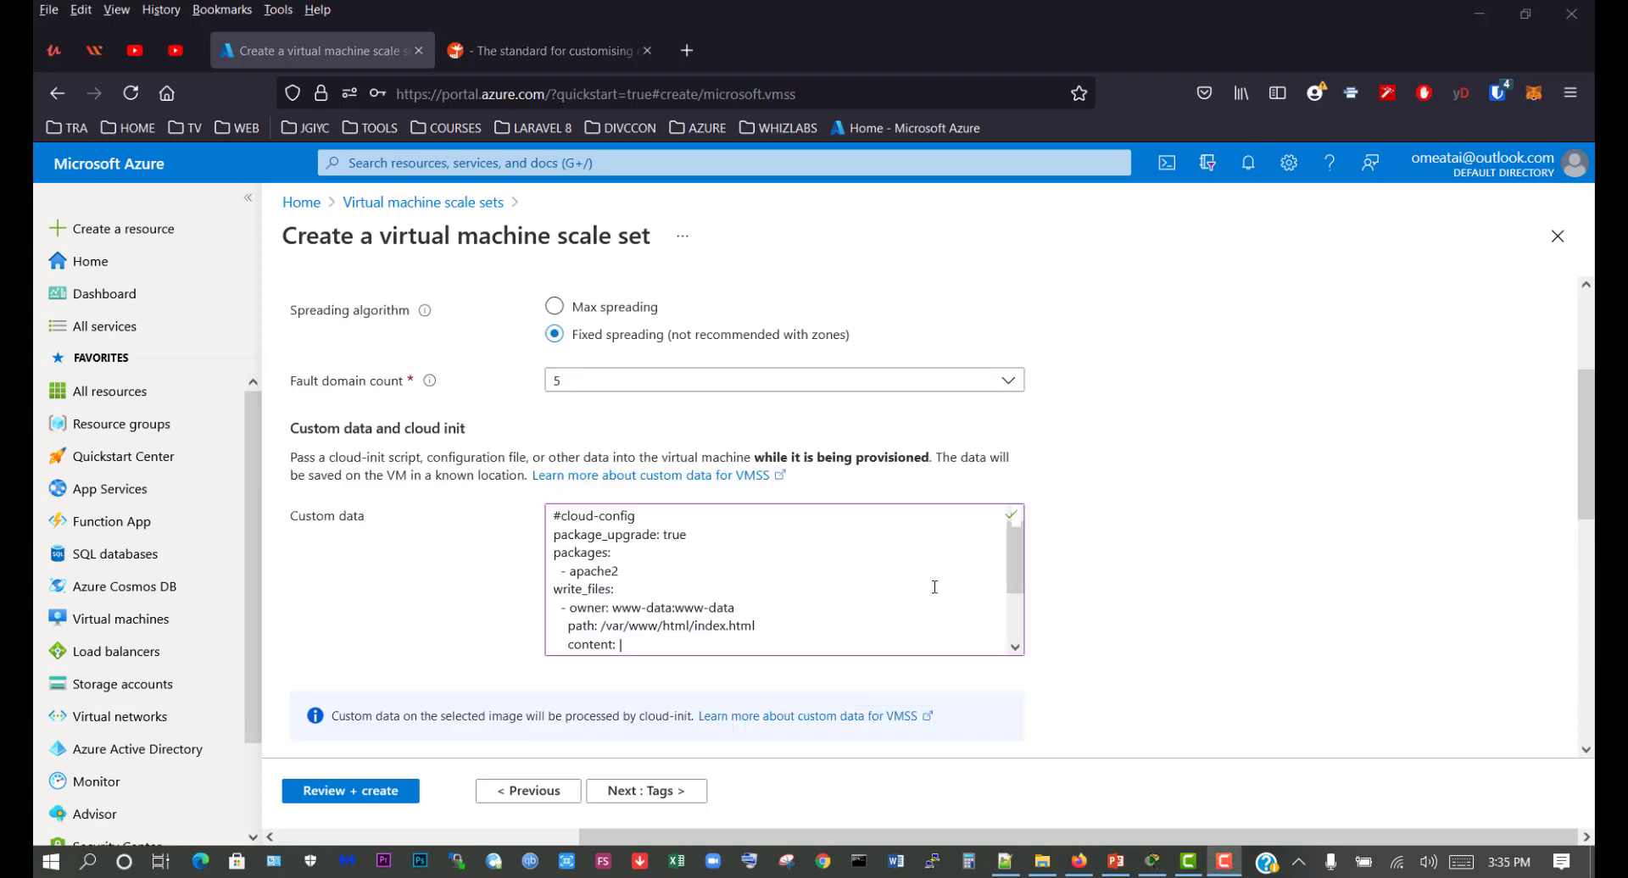
text(VMSS is currently deployed on this virtual Machine ! runcmd:   - service apache2 restart)
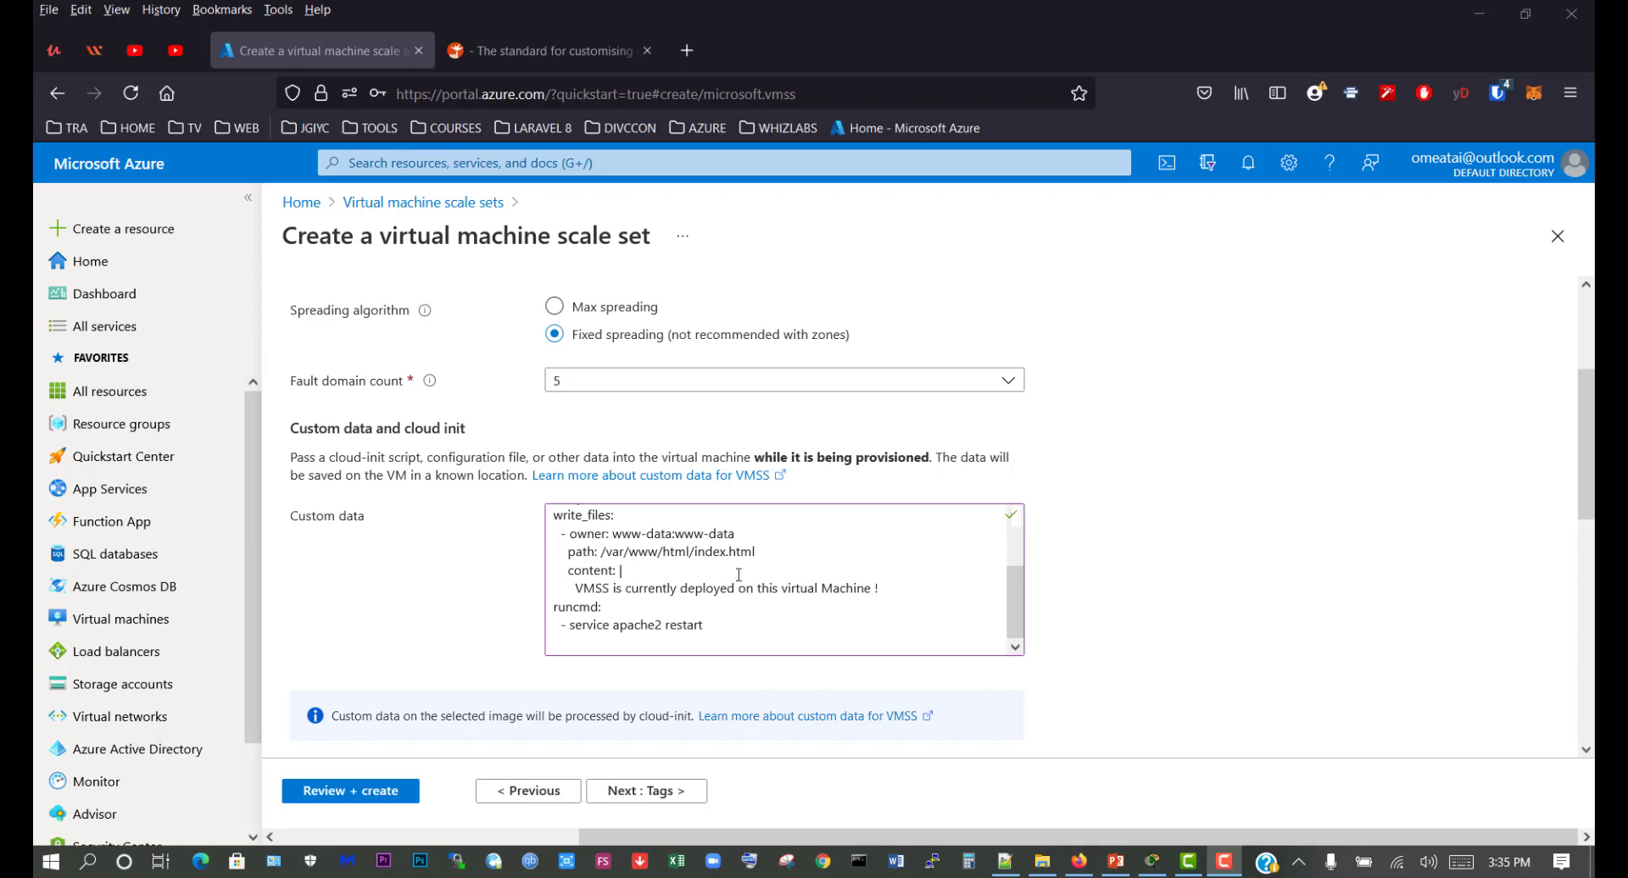
drag(575, 588, 886, 587)
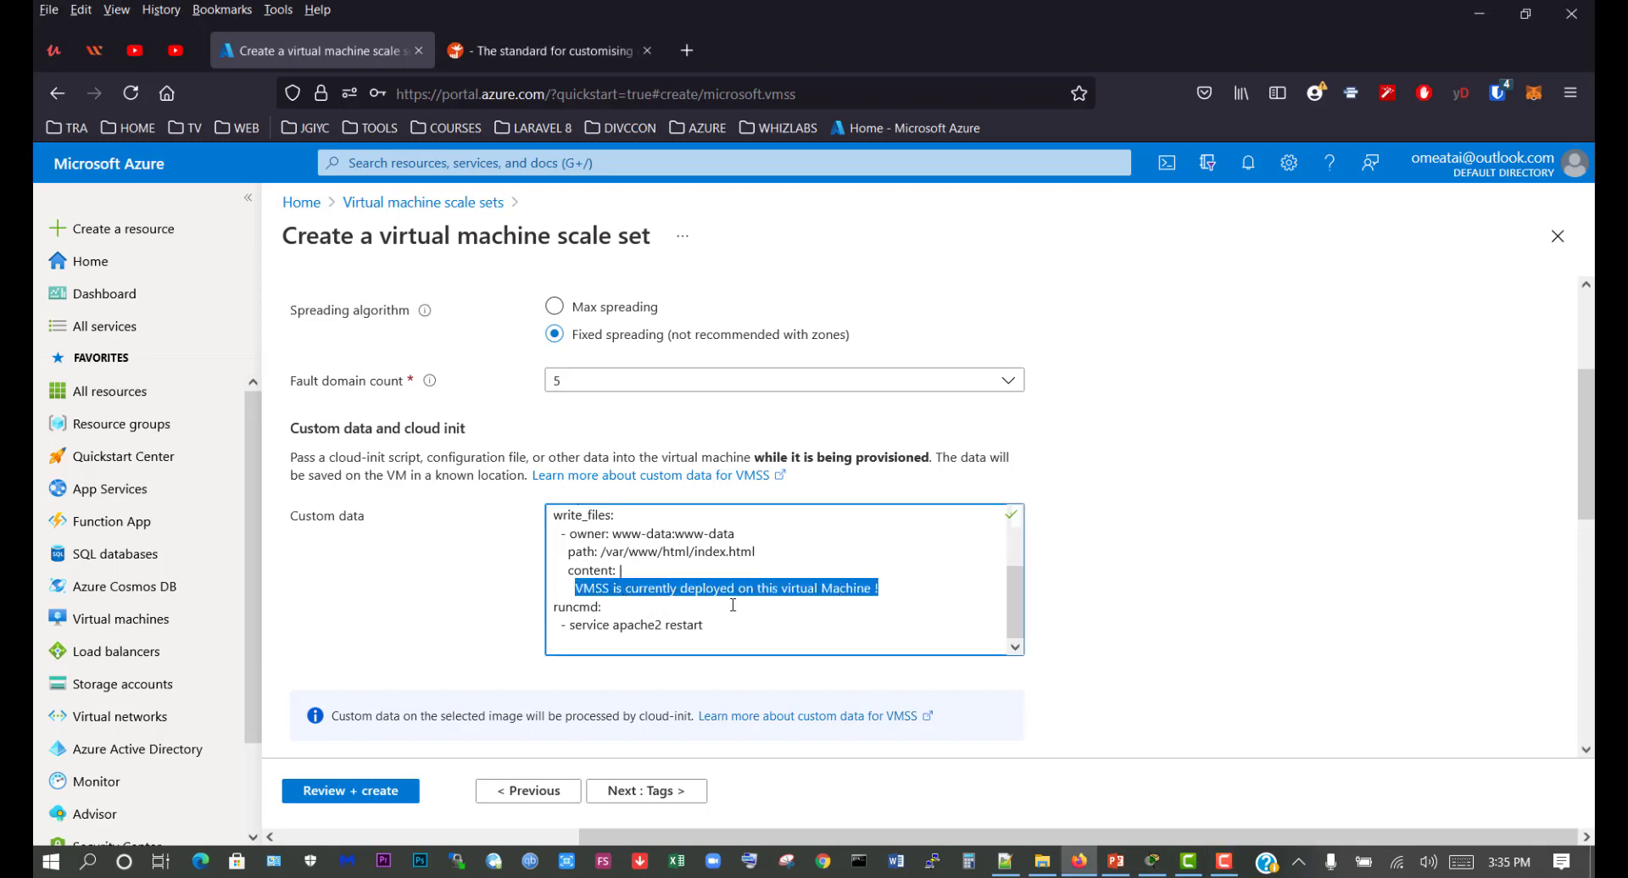
click(902, 589)
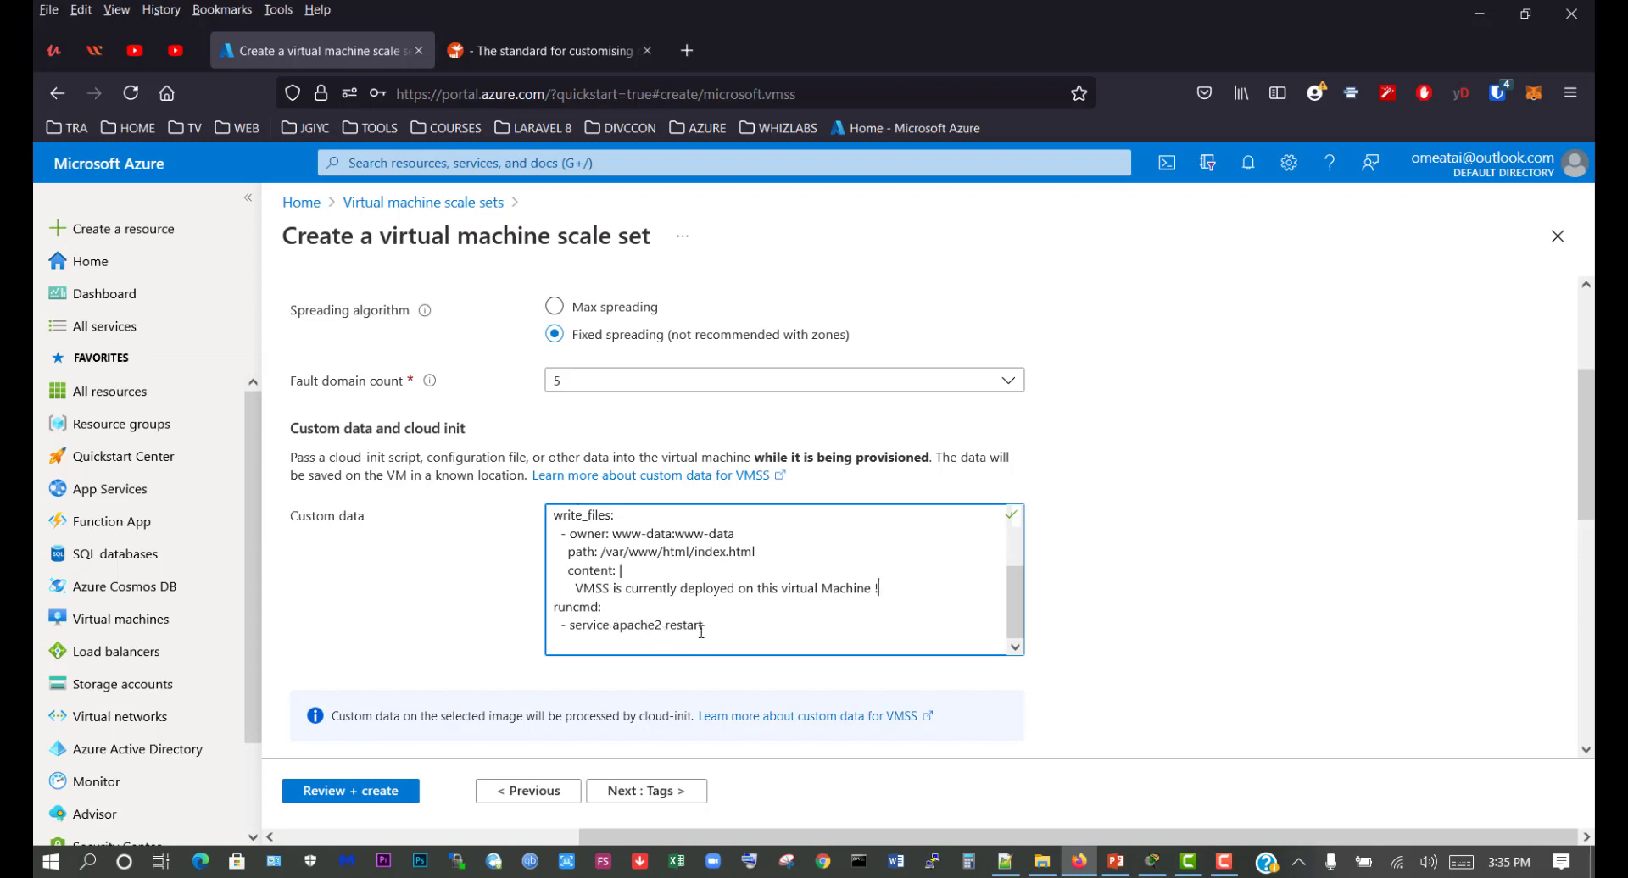
scroll(913, 587, up, 2)
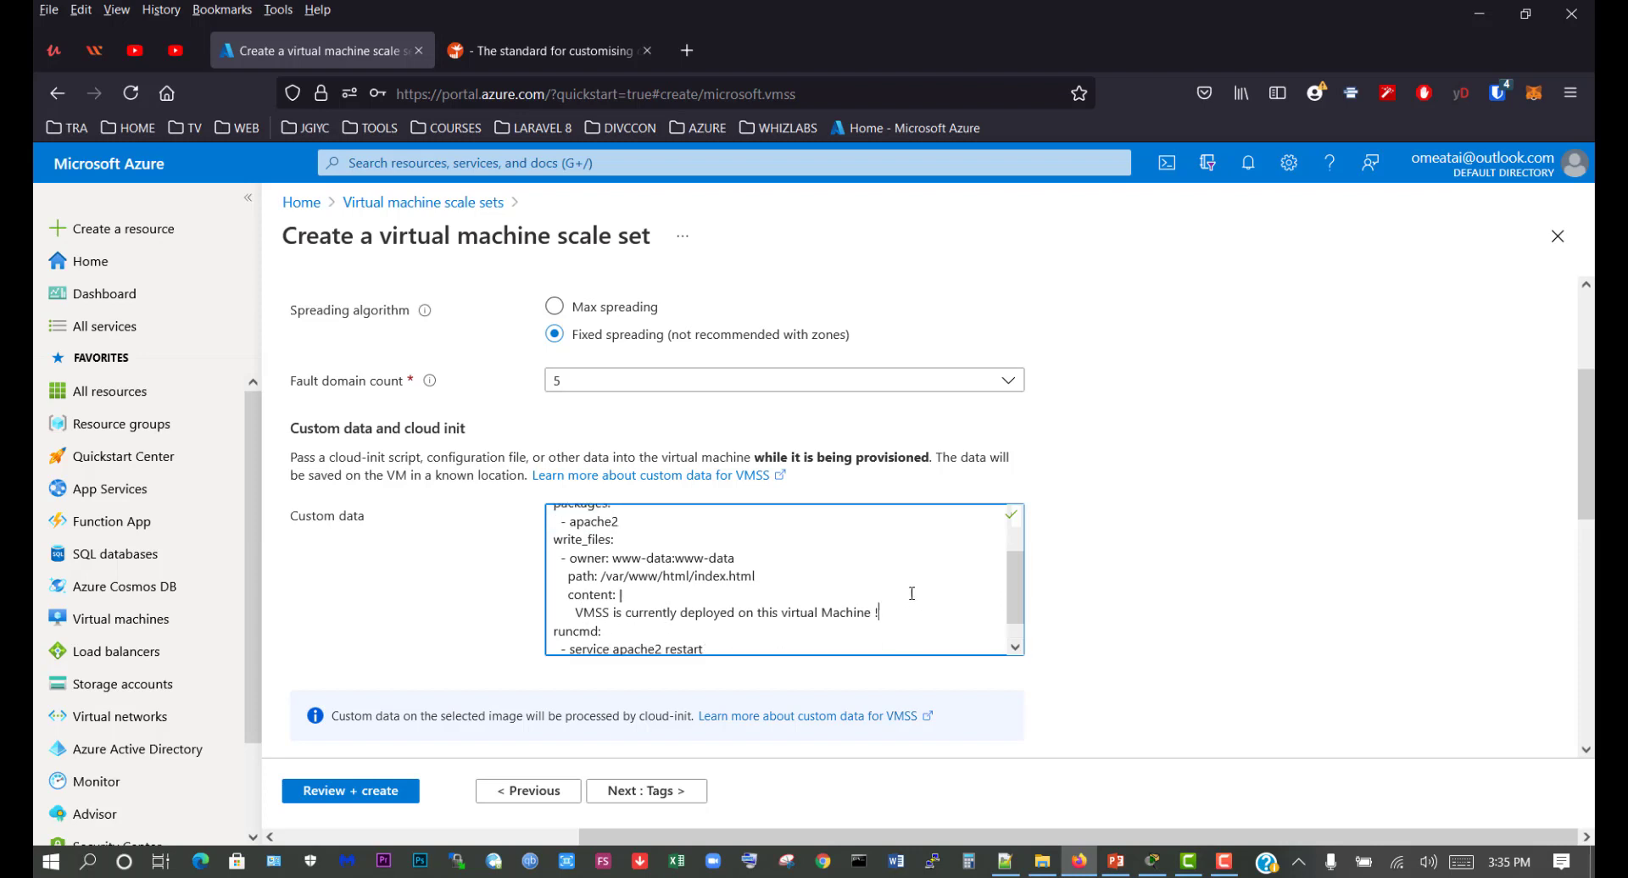
scroll(913, 587, down, 2)
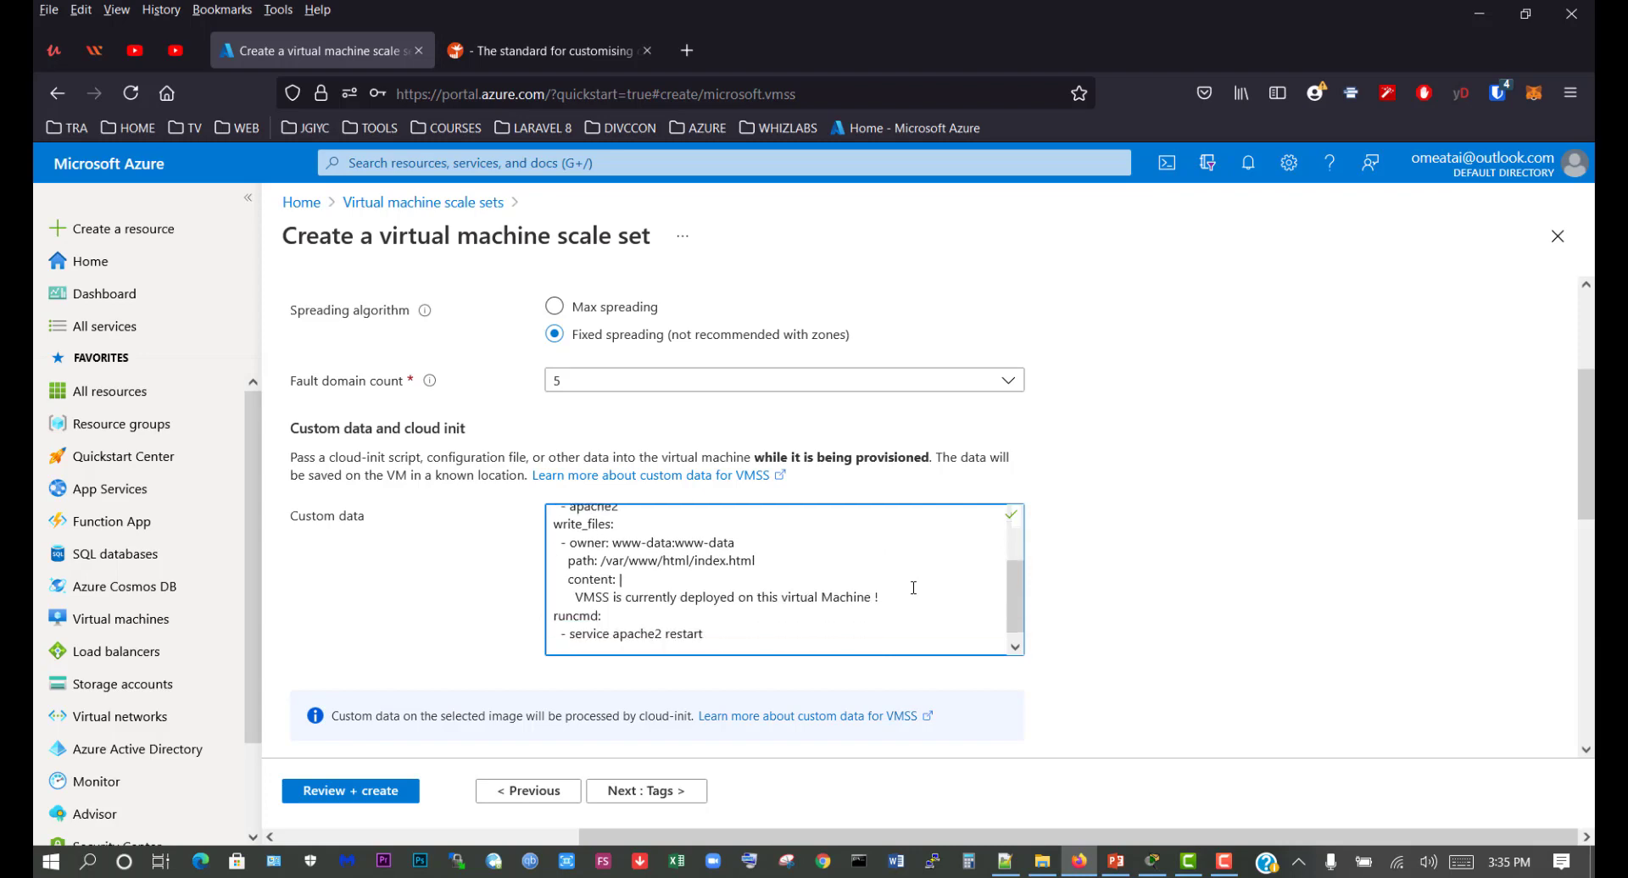
Keep the default user data, host, proximity placement and Gen 1 settings, and continue to the tags.
scroll(1104, 588, down, 3)
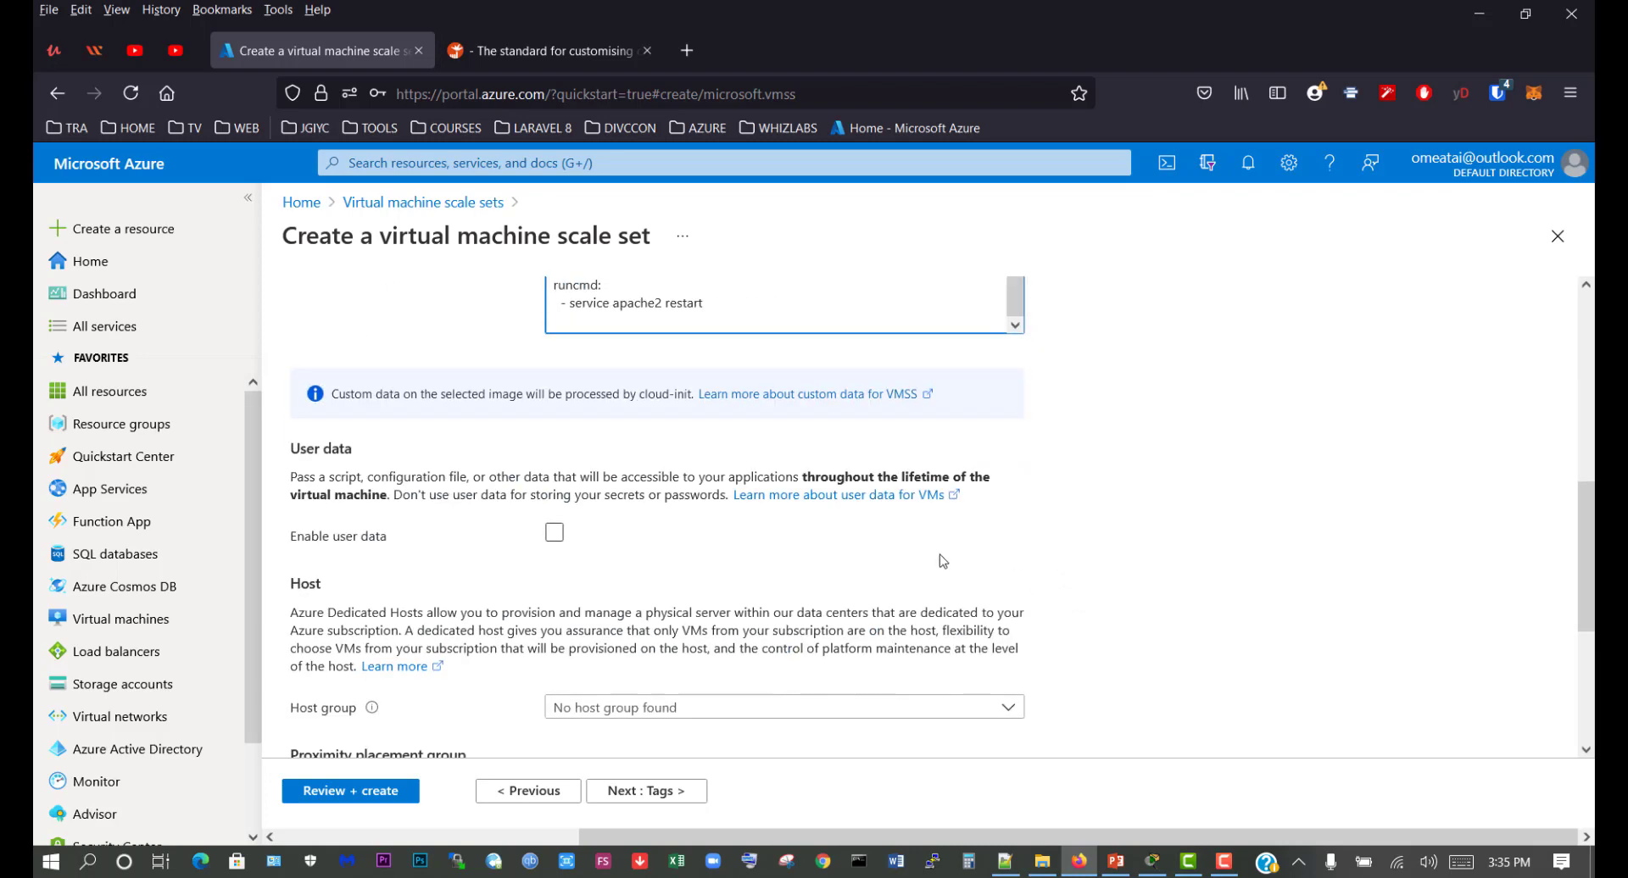
scroll(734, 566, down, 5)
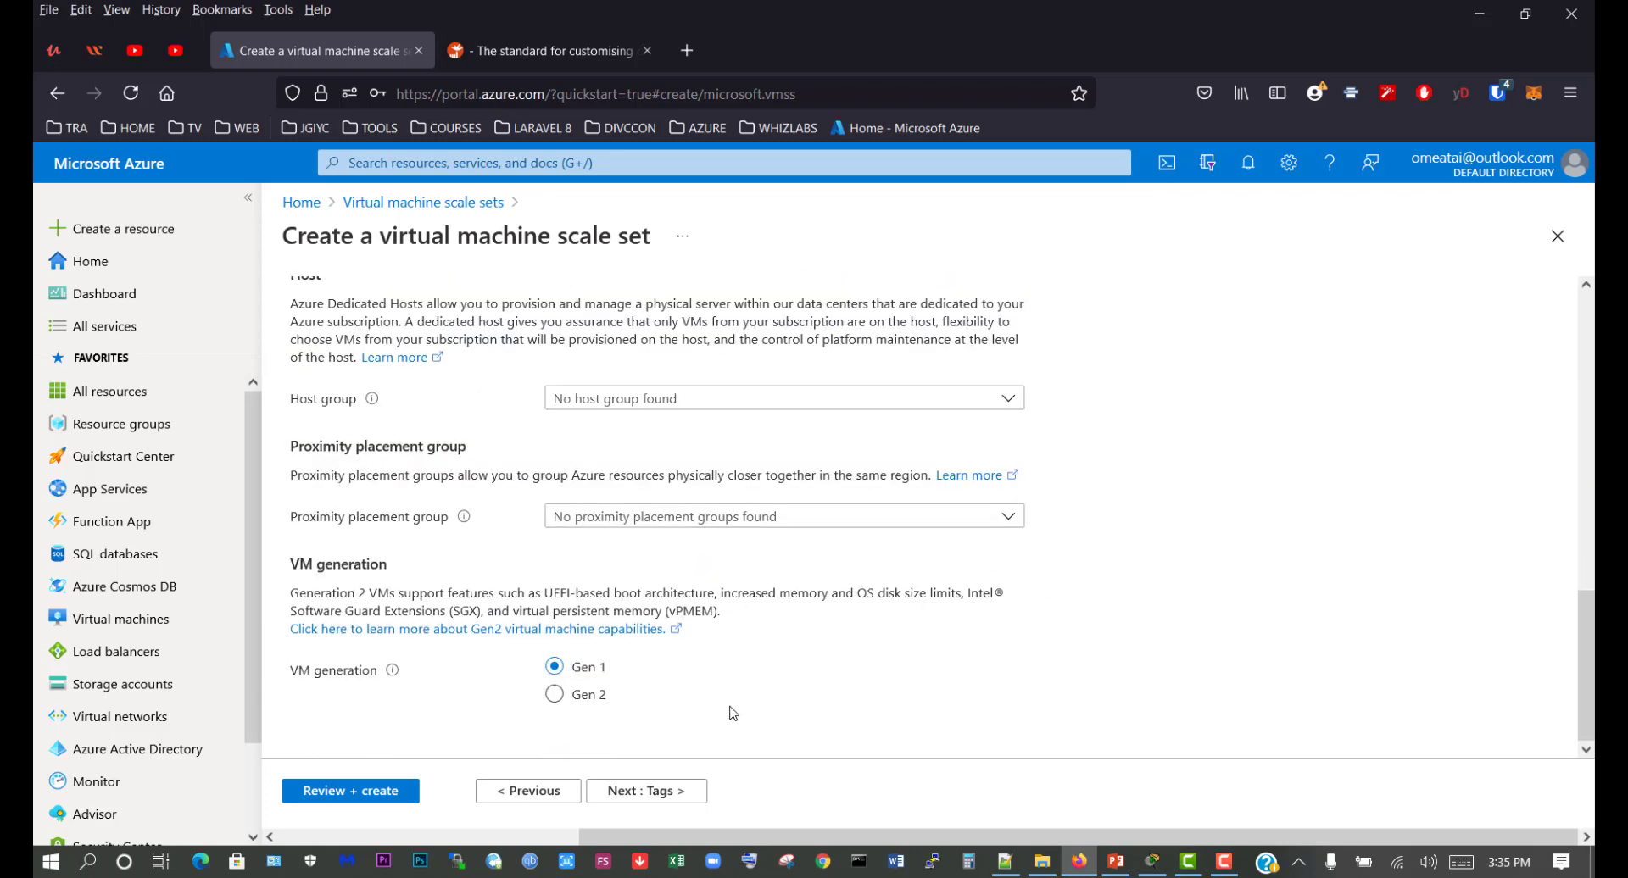
click(661, 782)
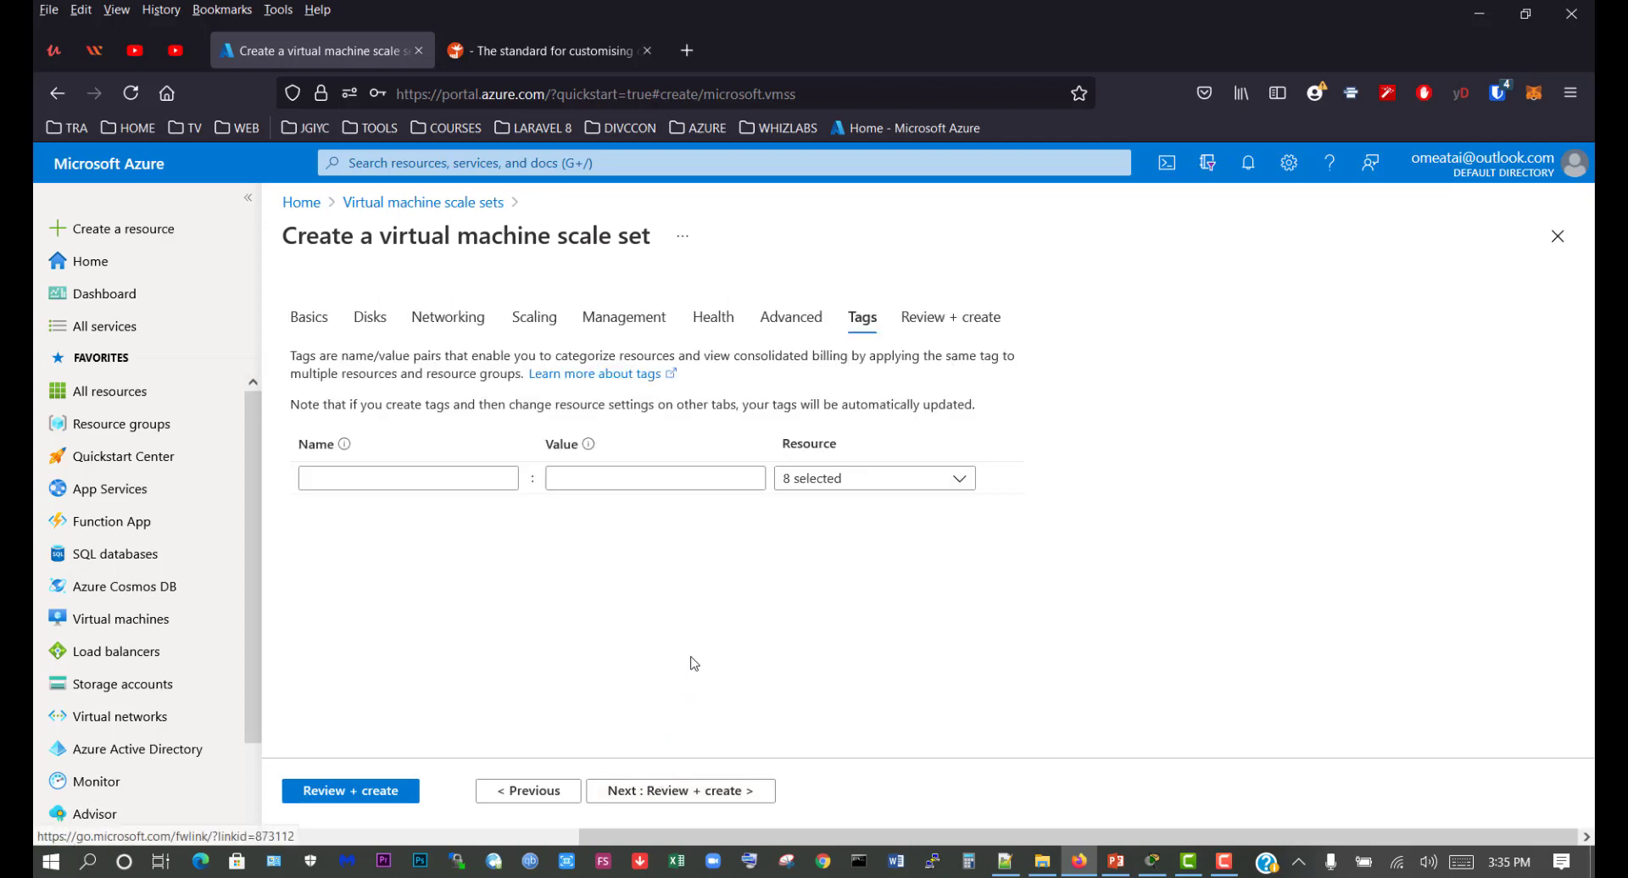
Tag the resources with Cost Center set to LAB05, and create the virtual machine scale set.
click(410, 480)
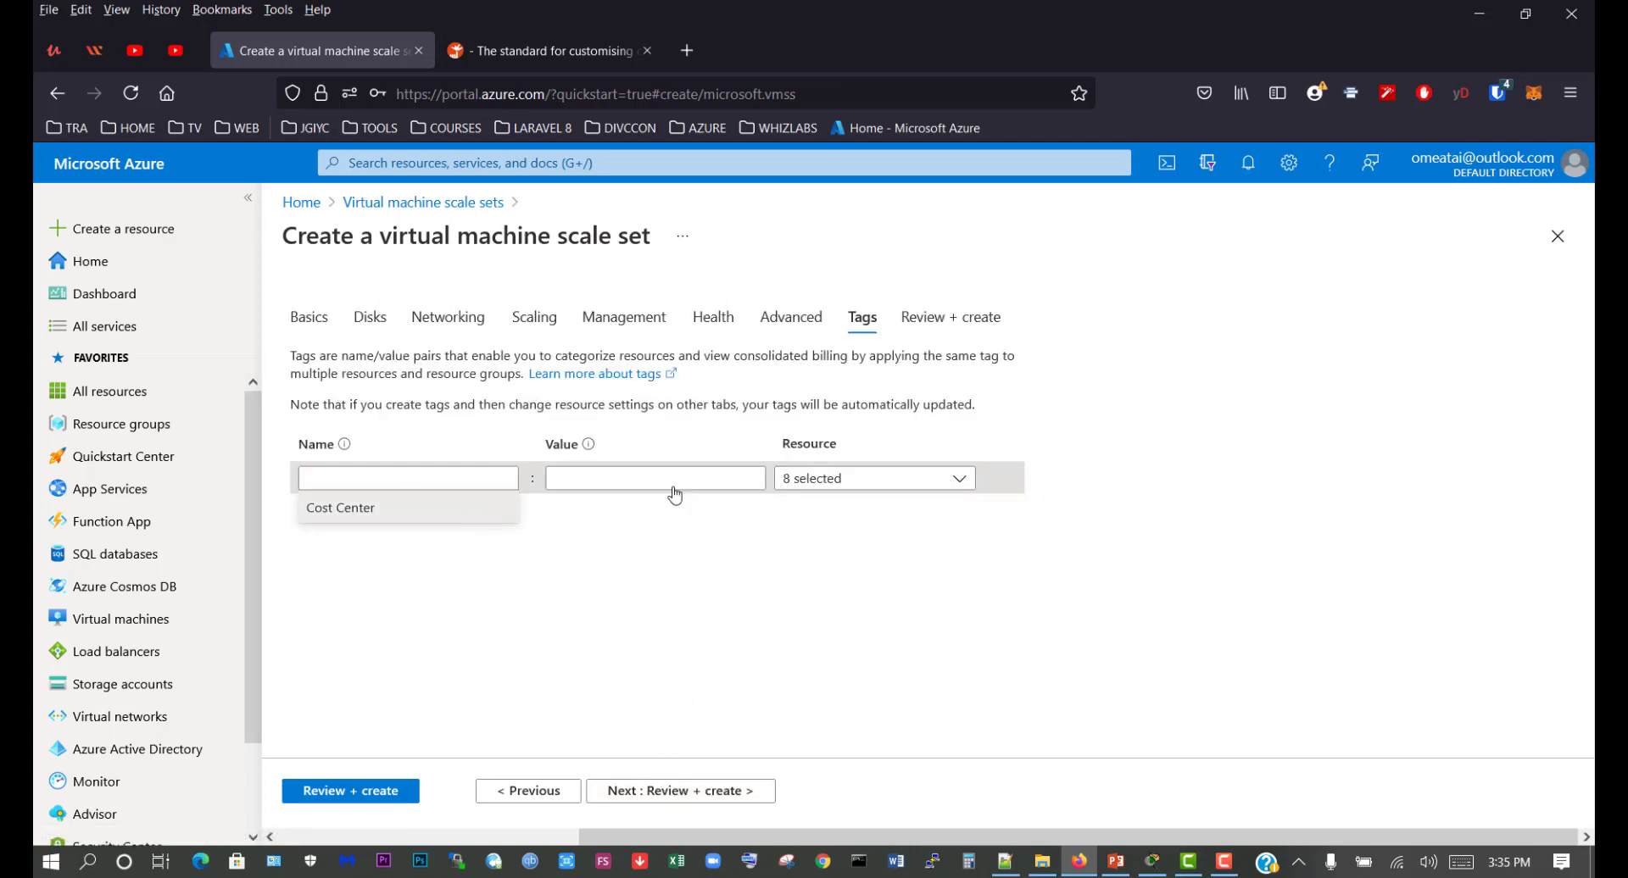
click(618, 480)
click(613, 509)
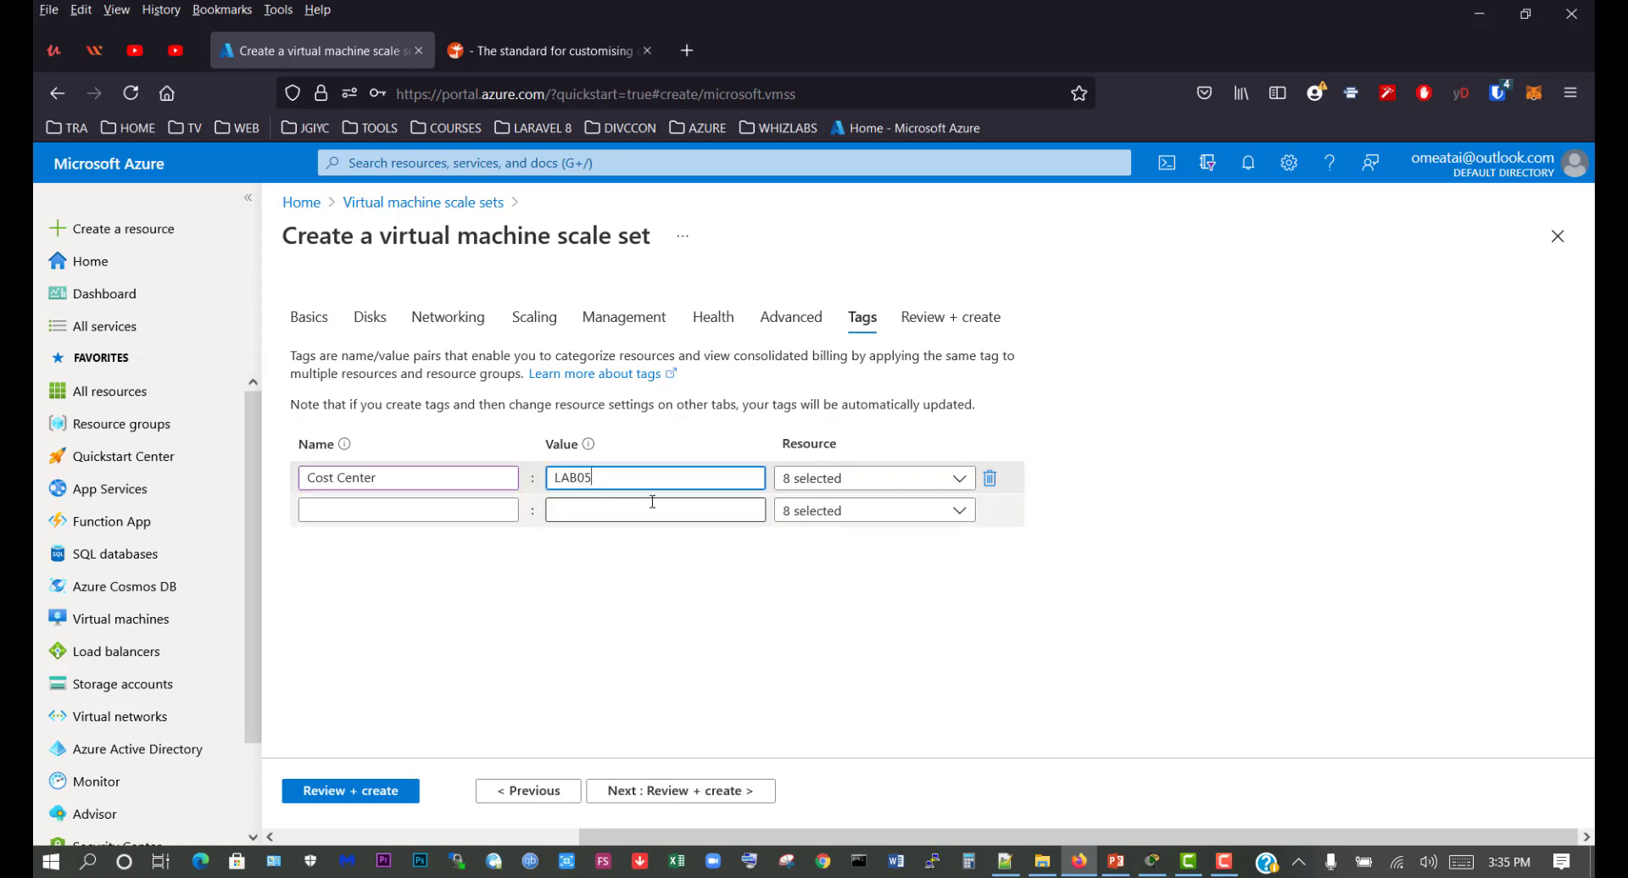
click(657, 791)
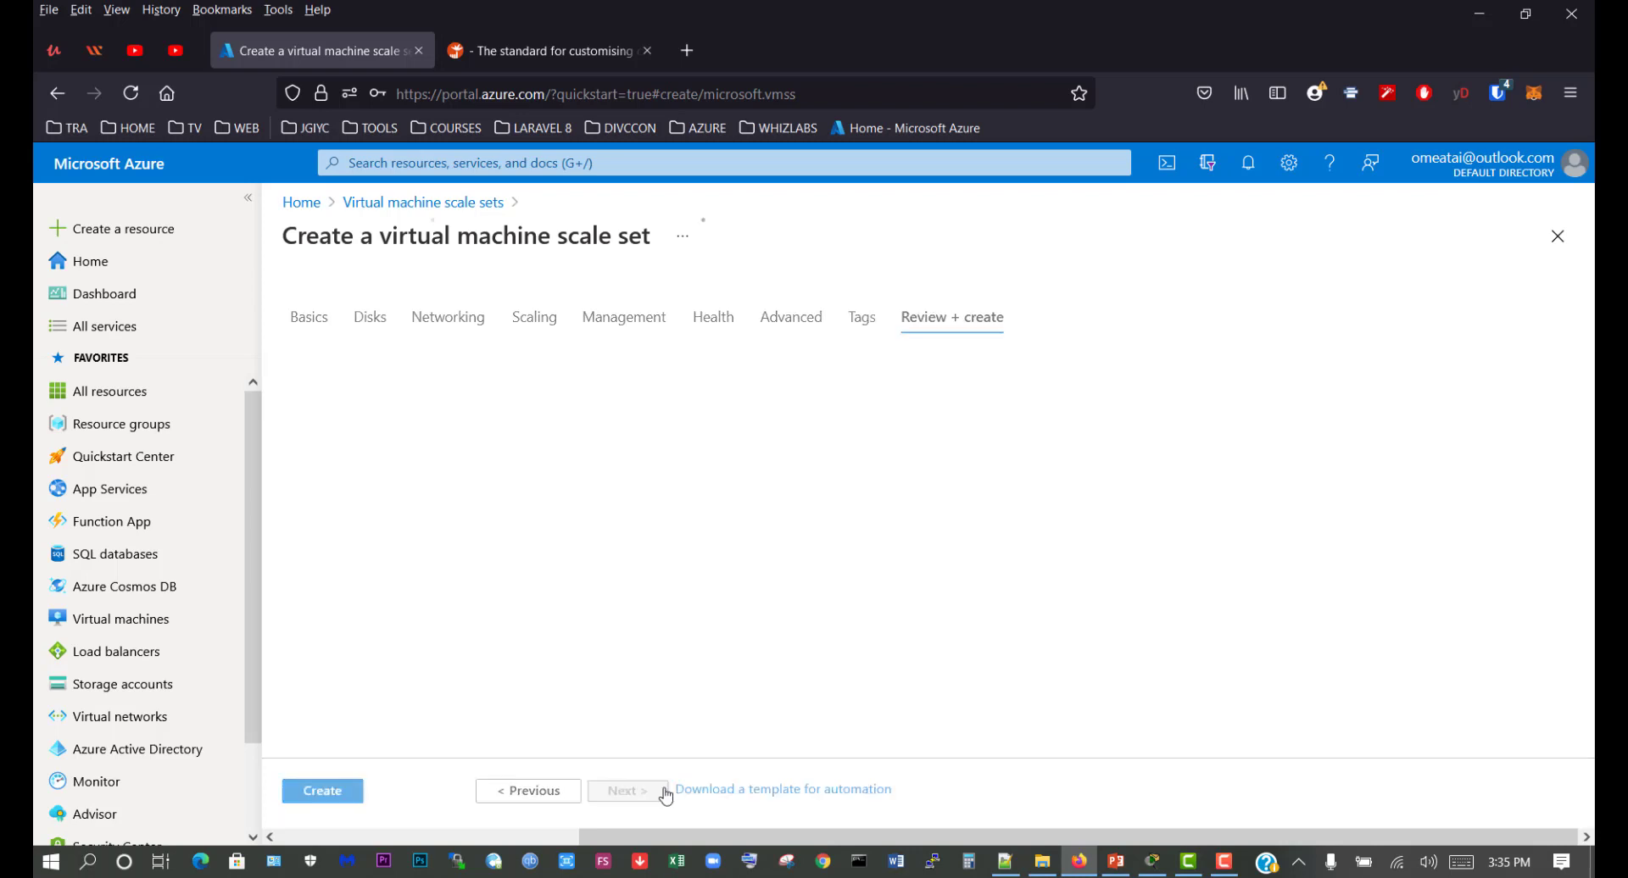
click(322, 796)
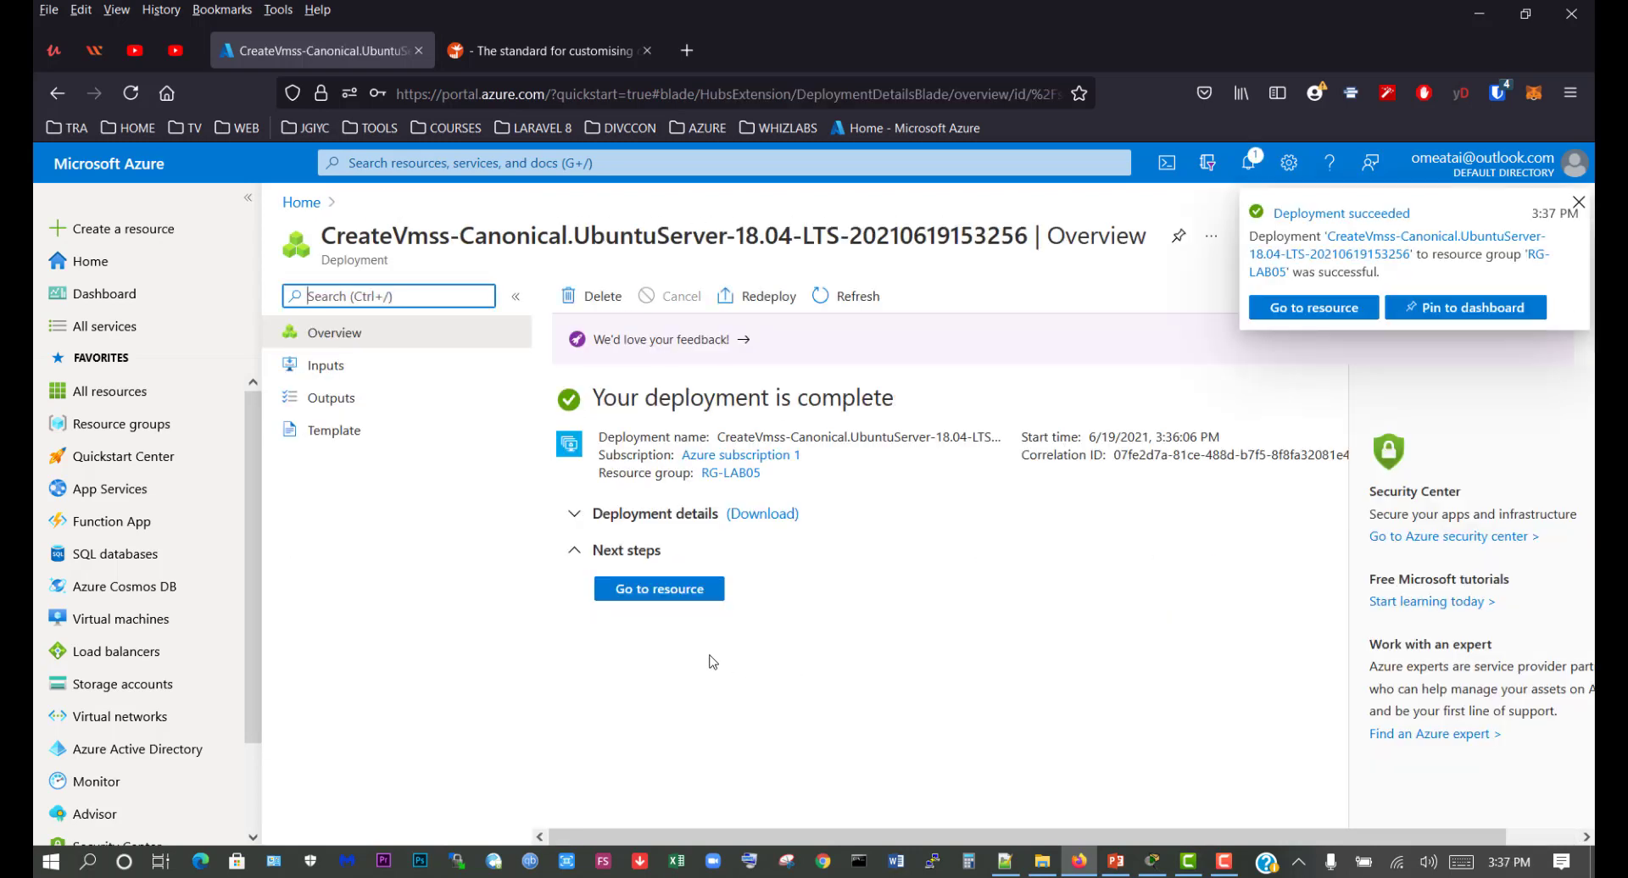
Open the deployed scale set VMSS-LAB05 and refresh its list of instances to check their status.
click(664, 591)
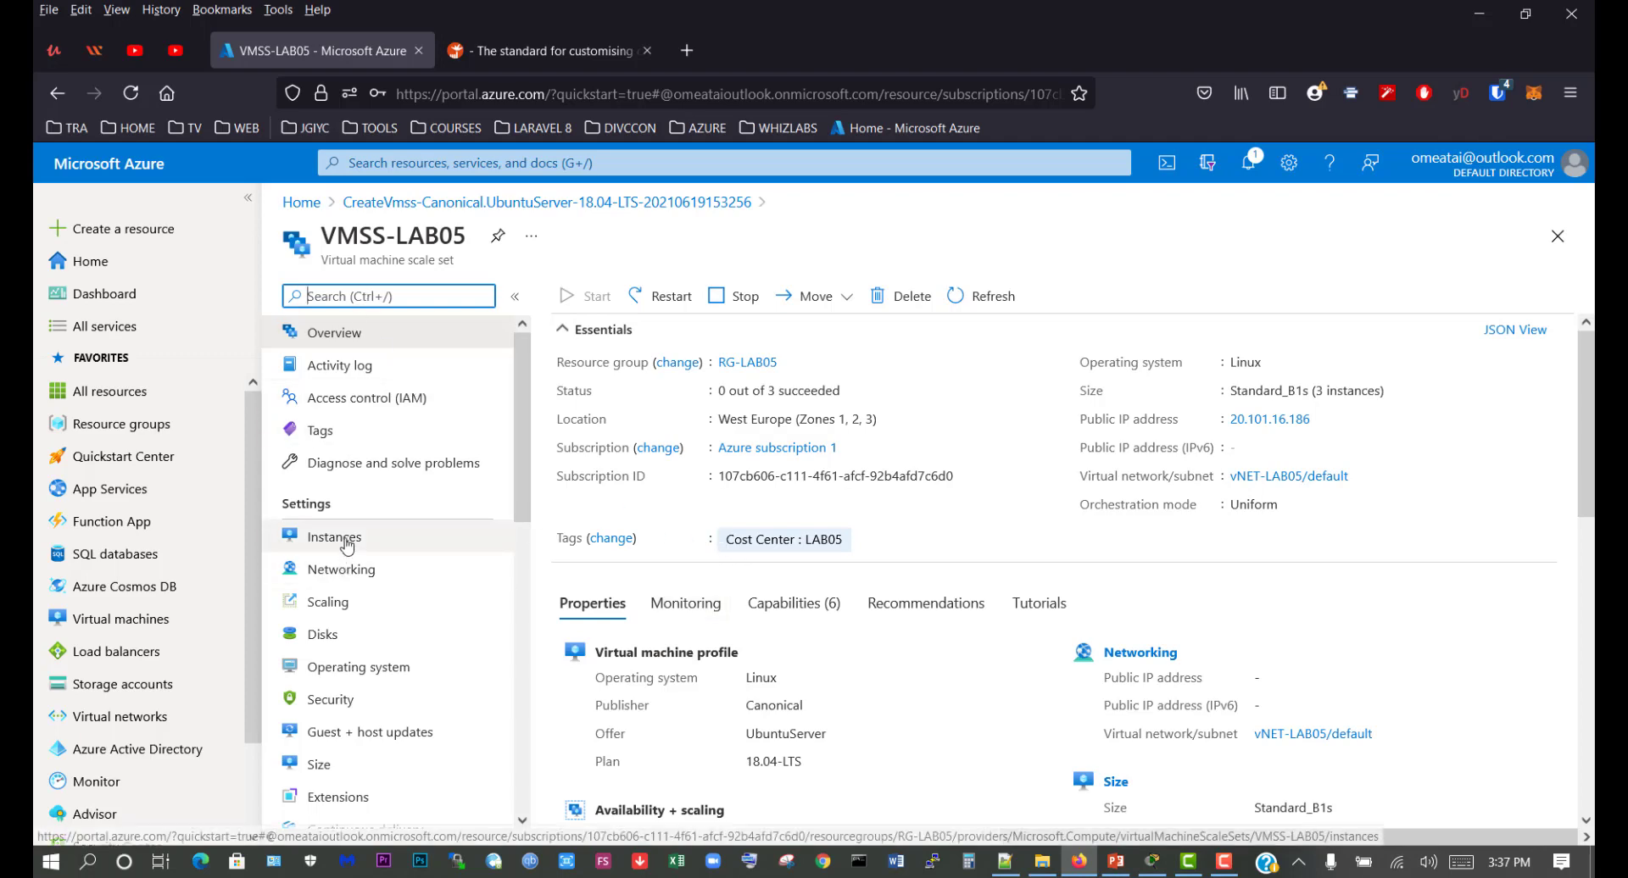
click(412, 536)
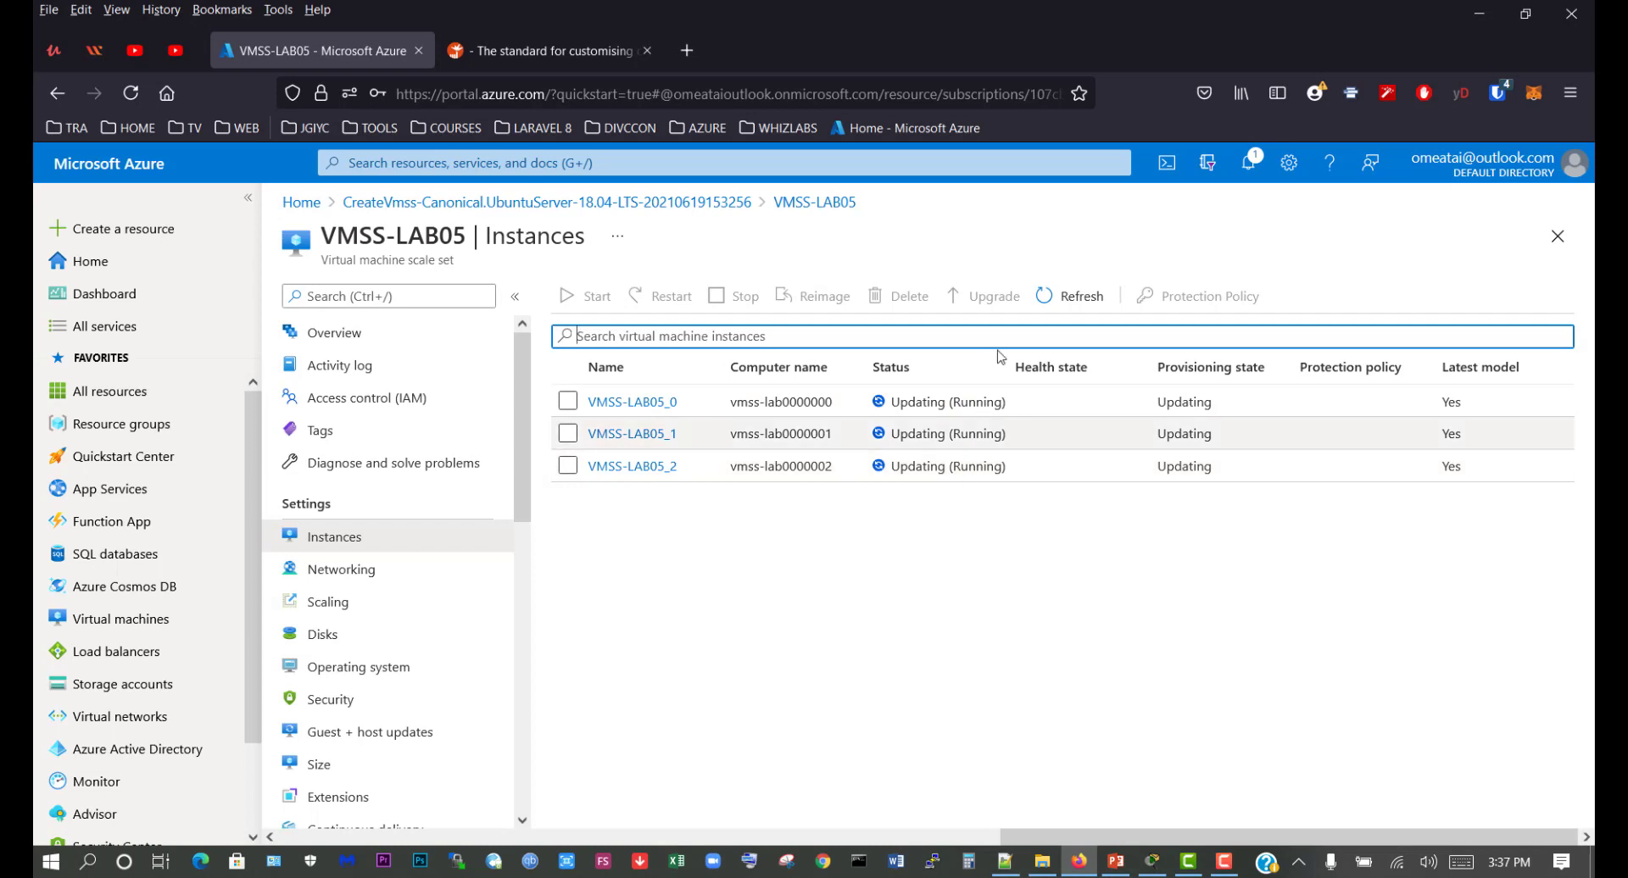
click(1067, 296)
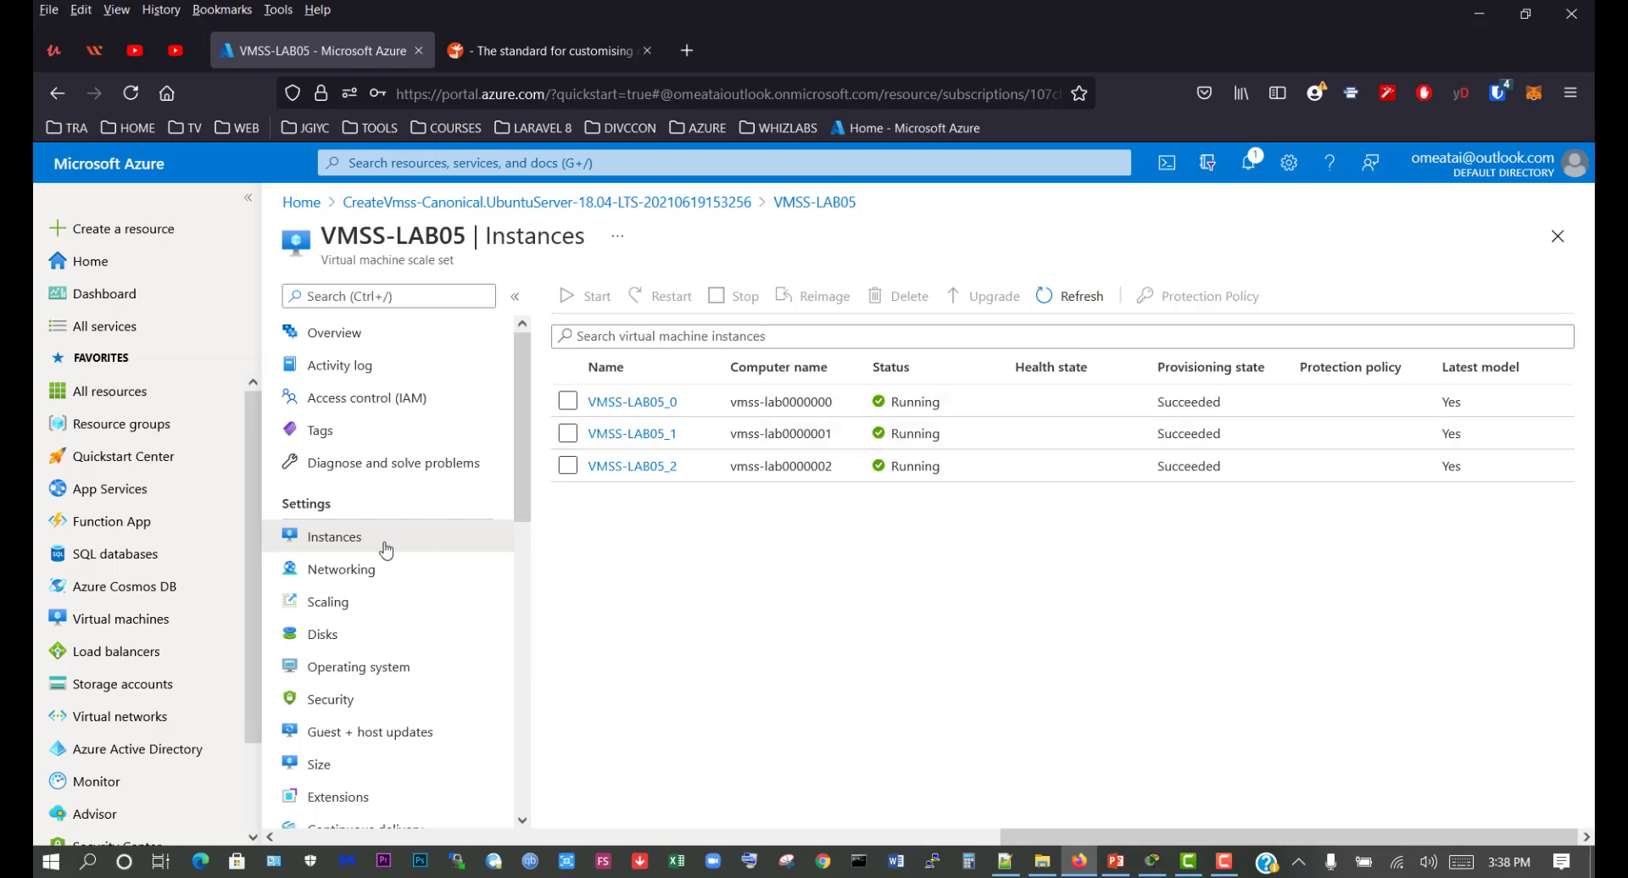
Inspect the inbound port rules of scale set VMSS-LAB05 and of its instance VMSS-LAB05_0.
click(361, 572)
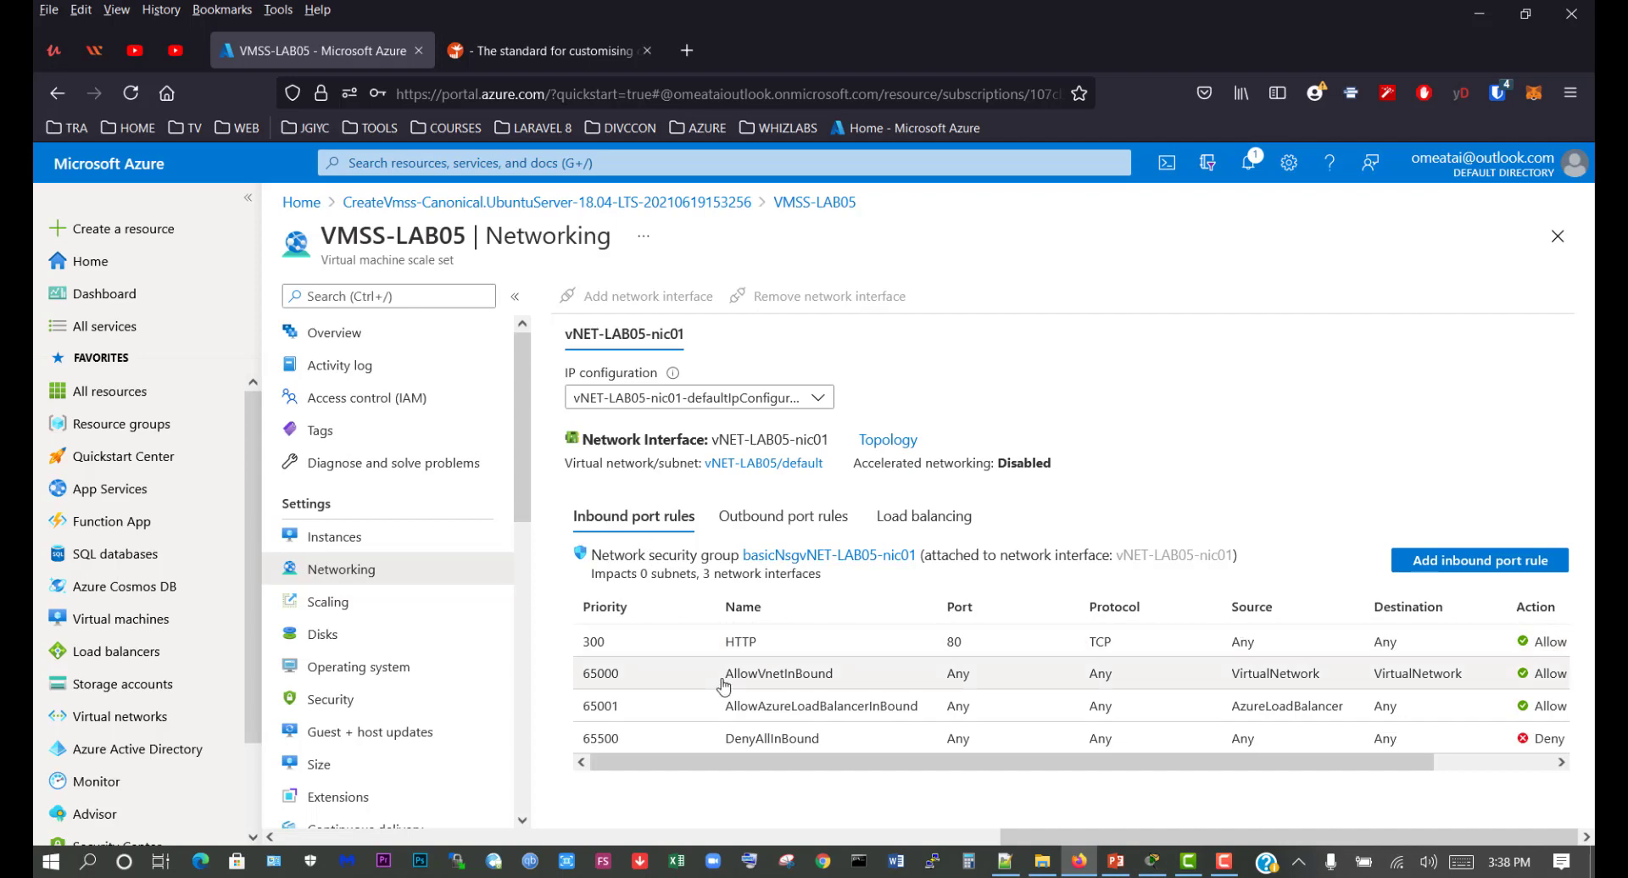
click(346, 542)
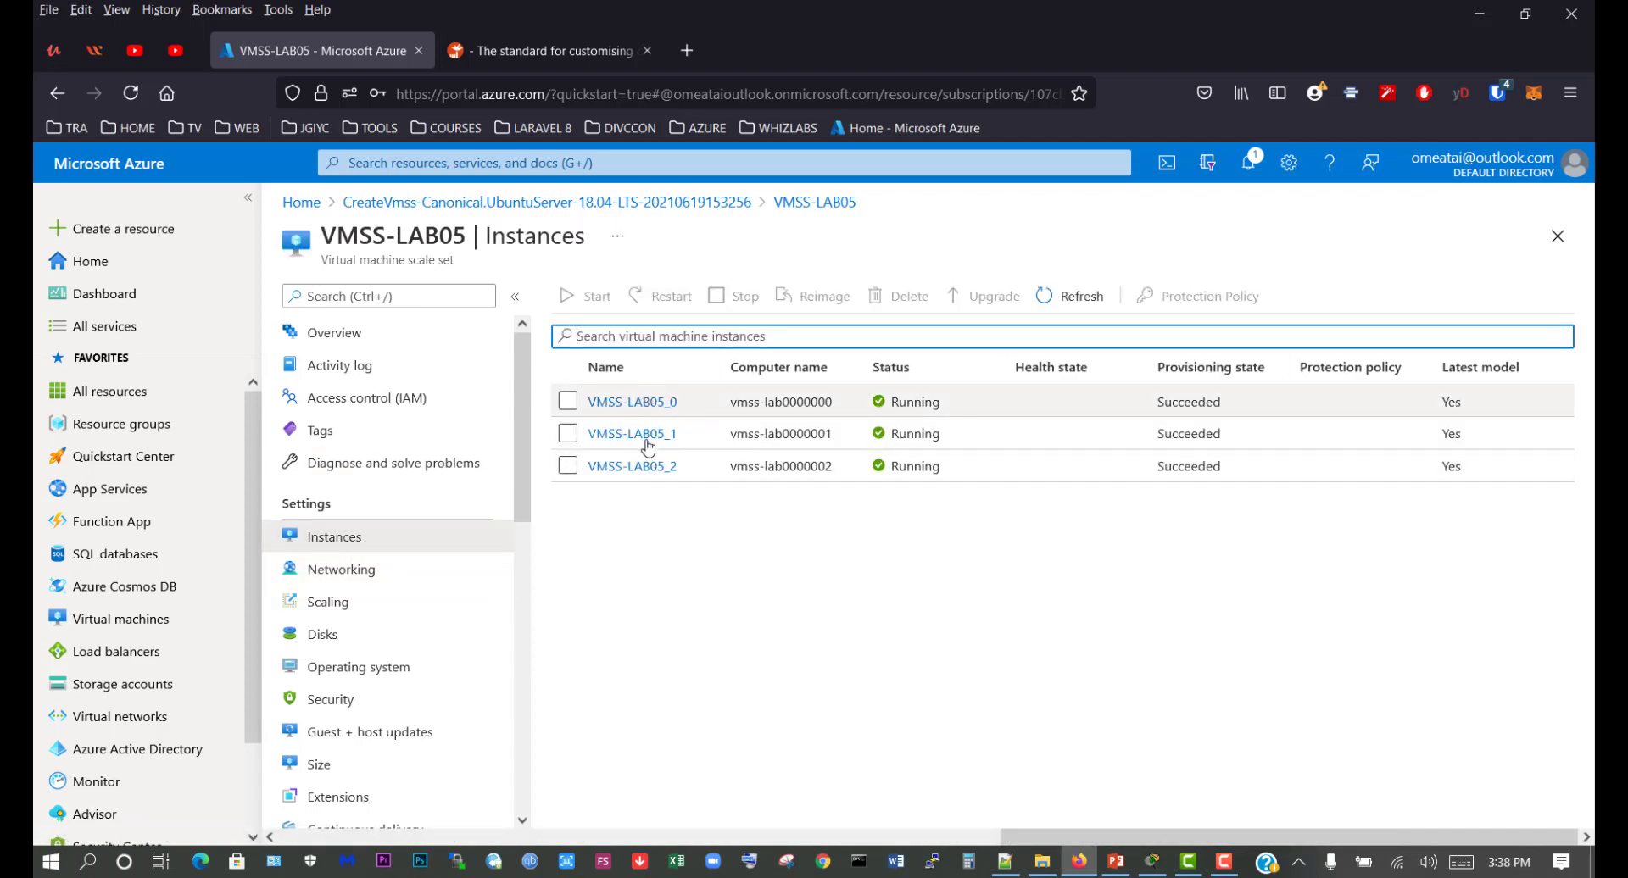
click(654, 411)
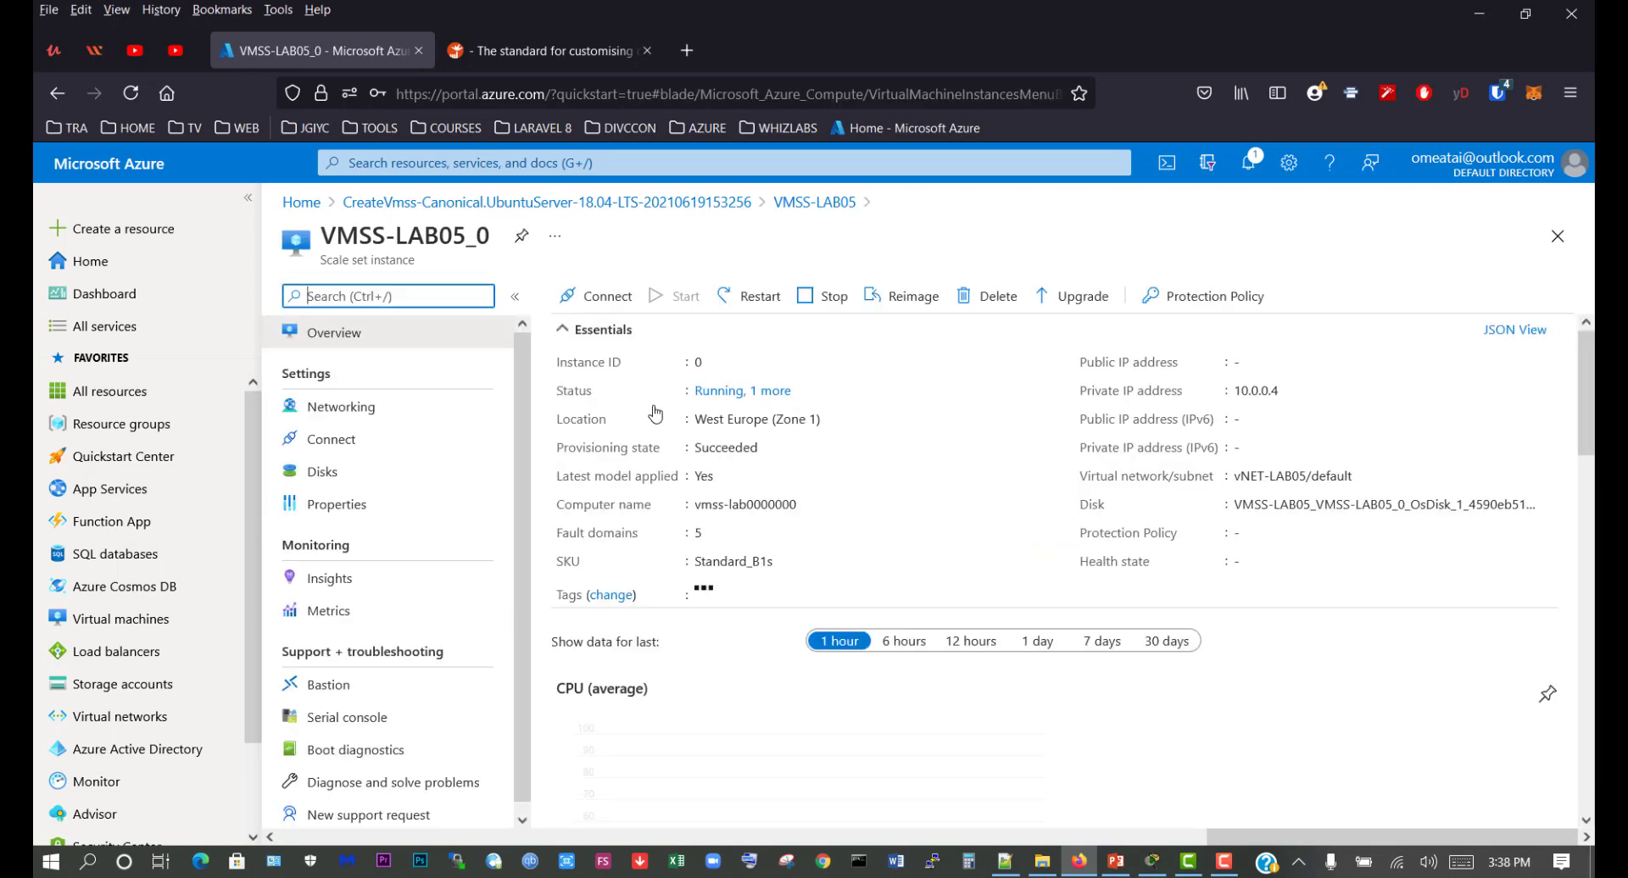
click(341, 408)
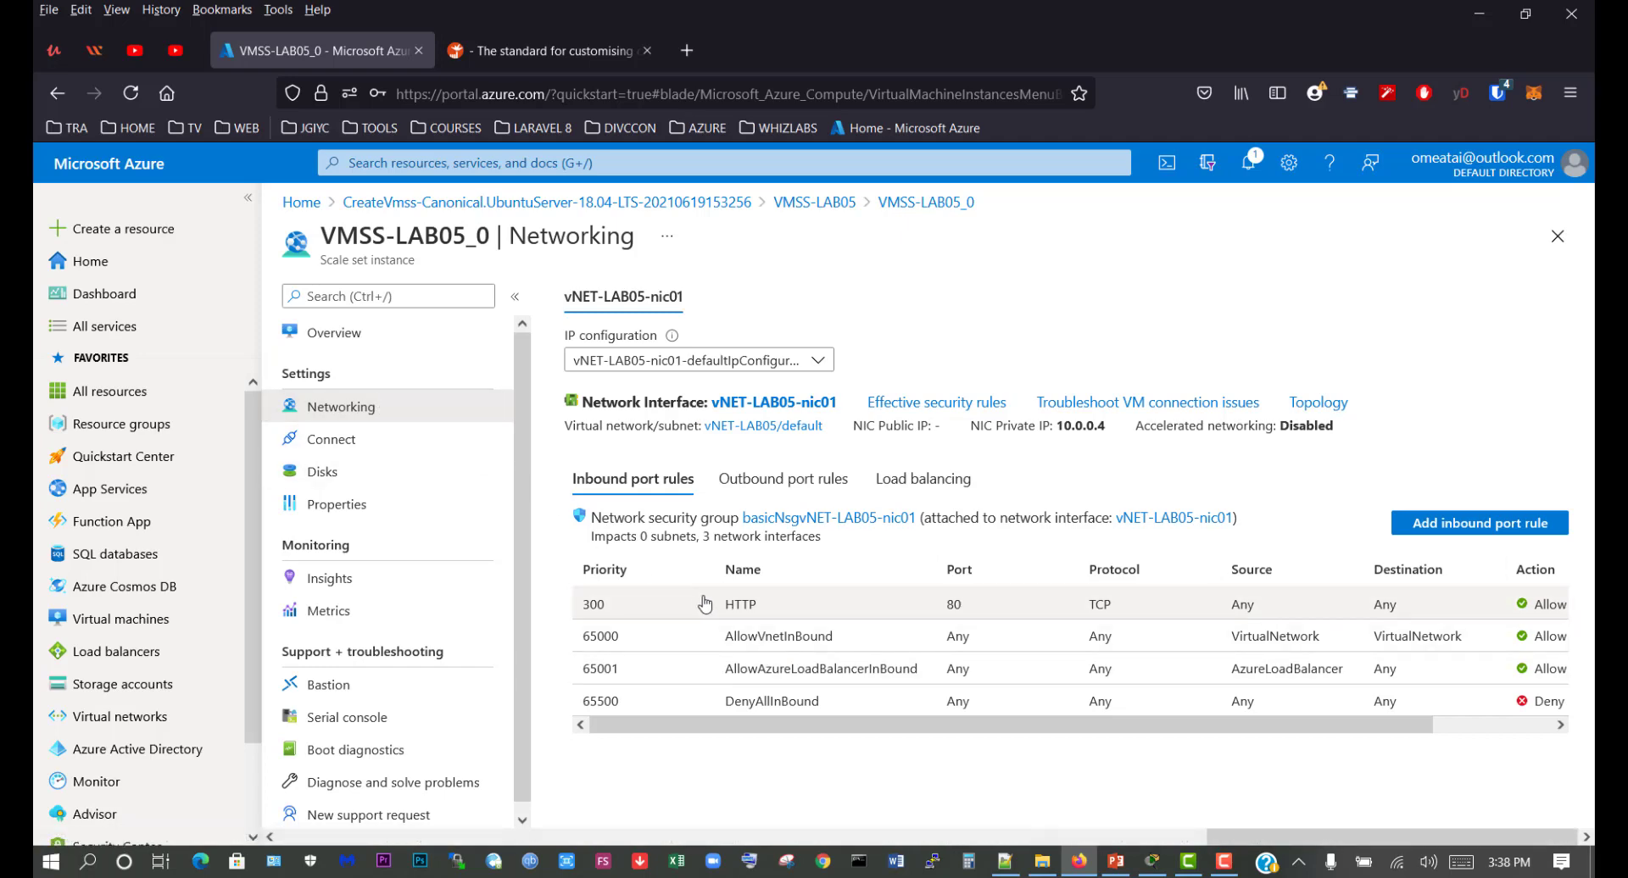
Copy the public IP address from the overview of scale set VMSS-LAB05, and open load balancer LB-LAB05 to check its overview.
click(801, 202)
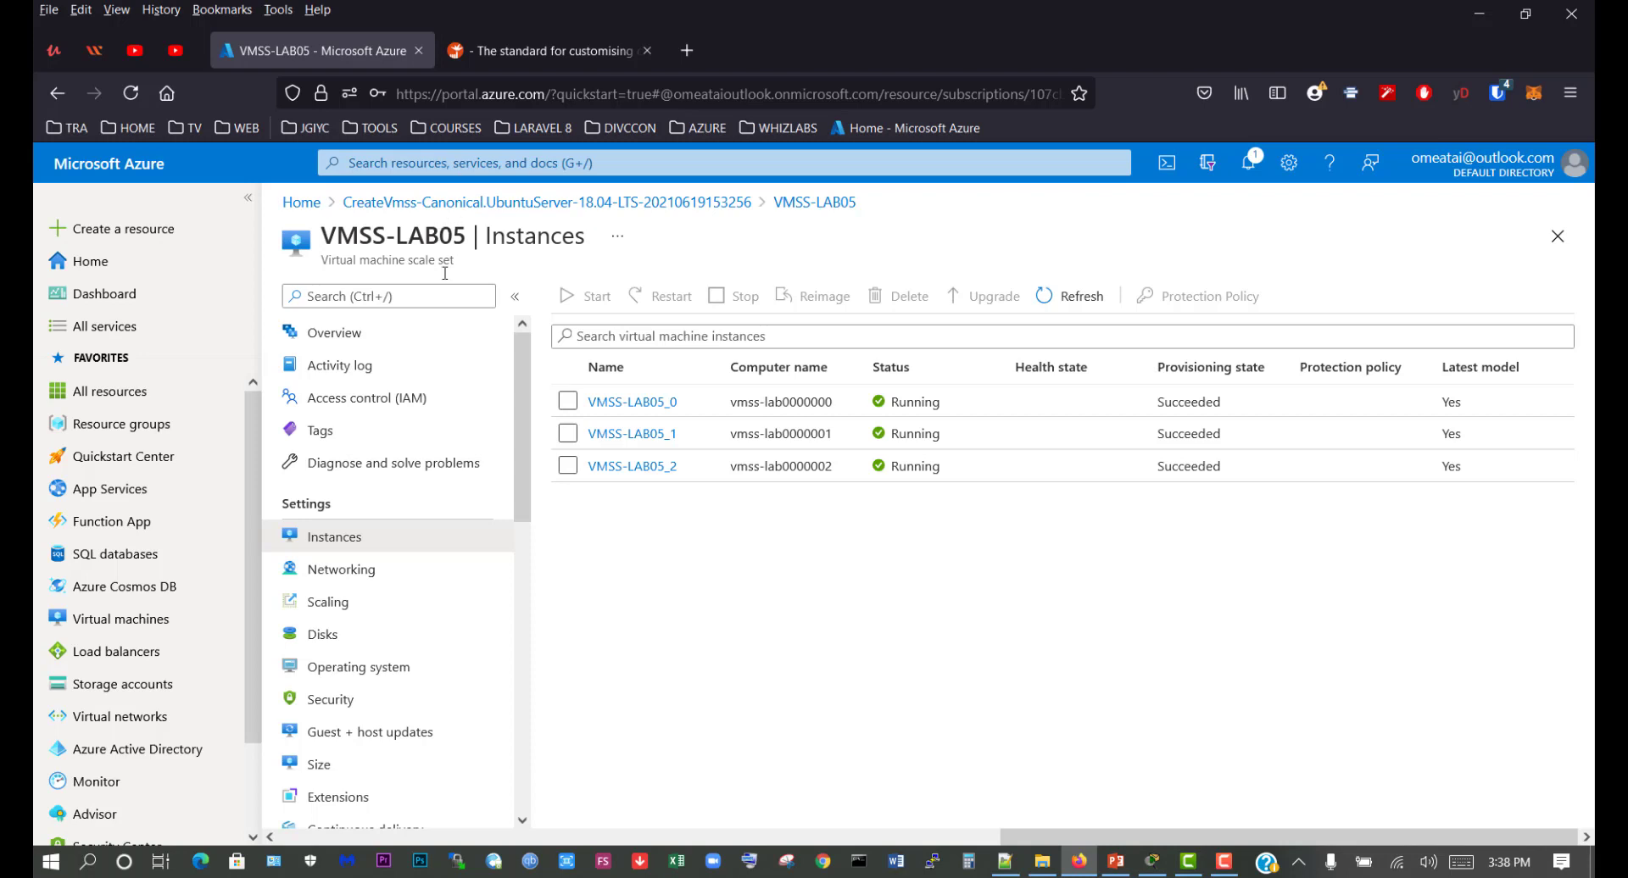
click(351, 332)
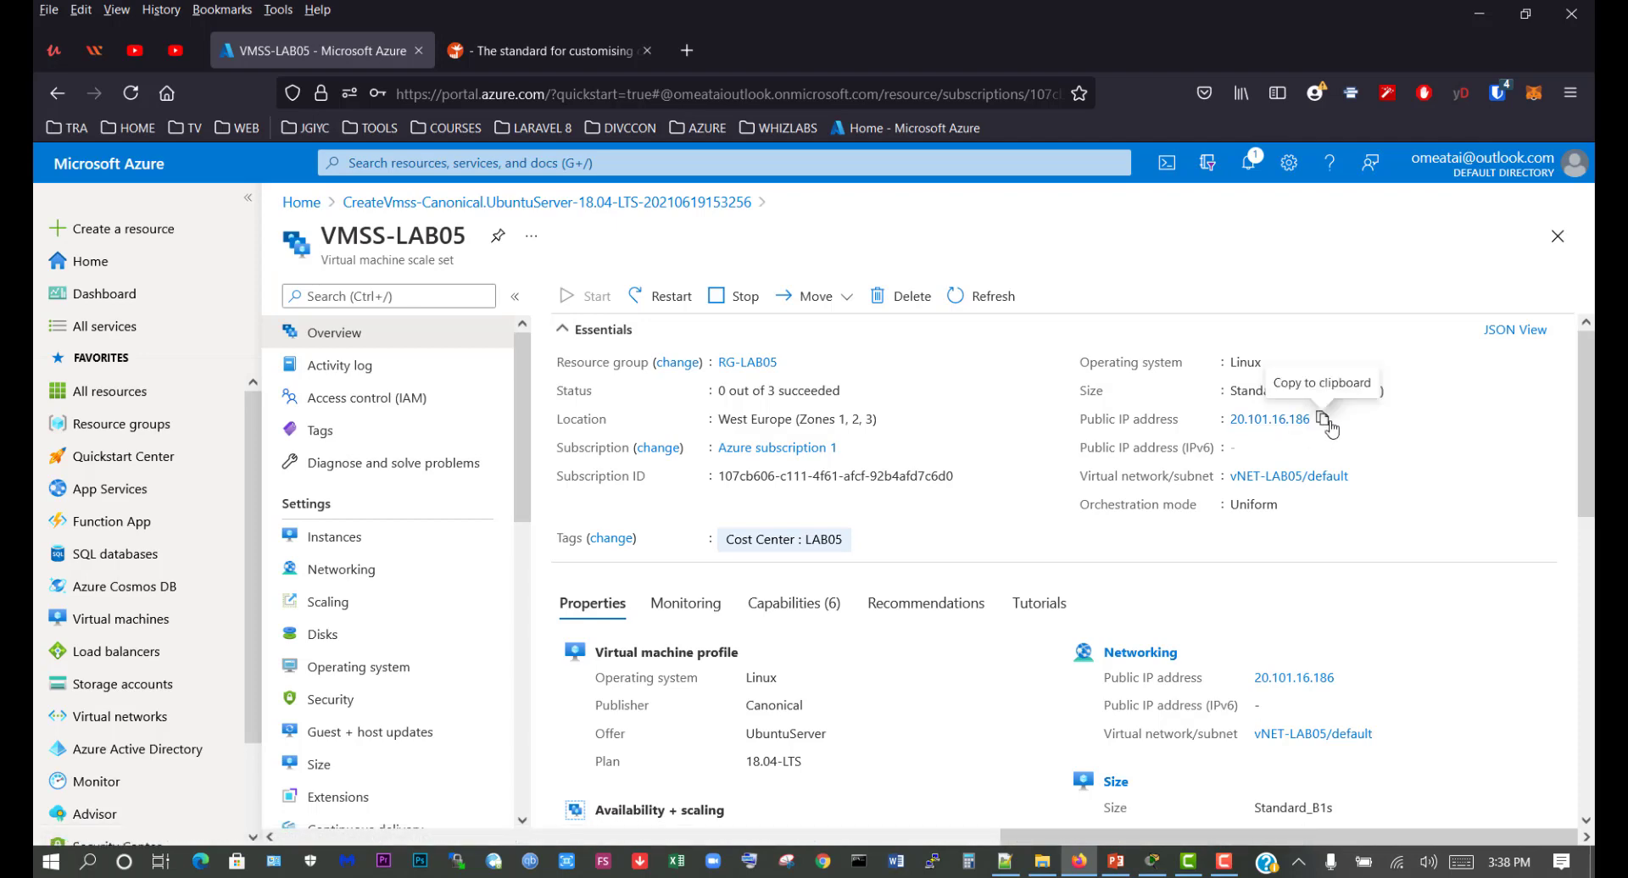
click(1323, 418)
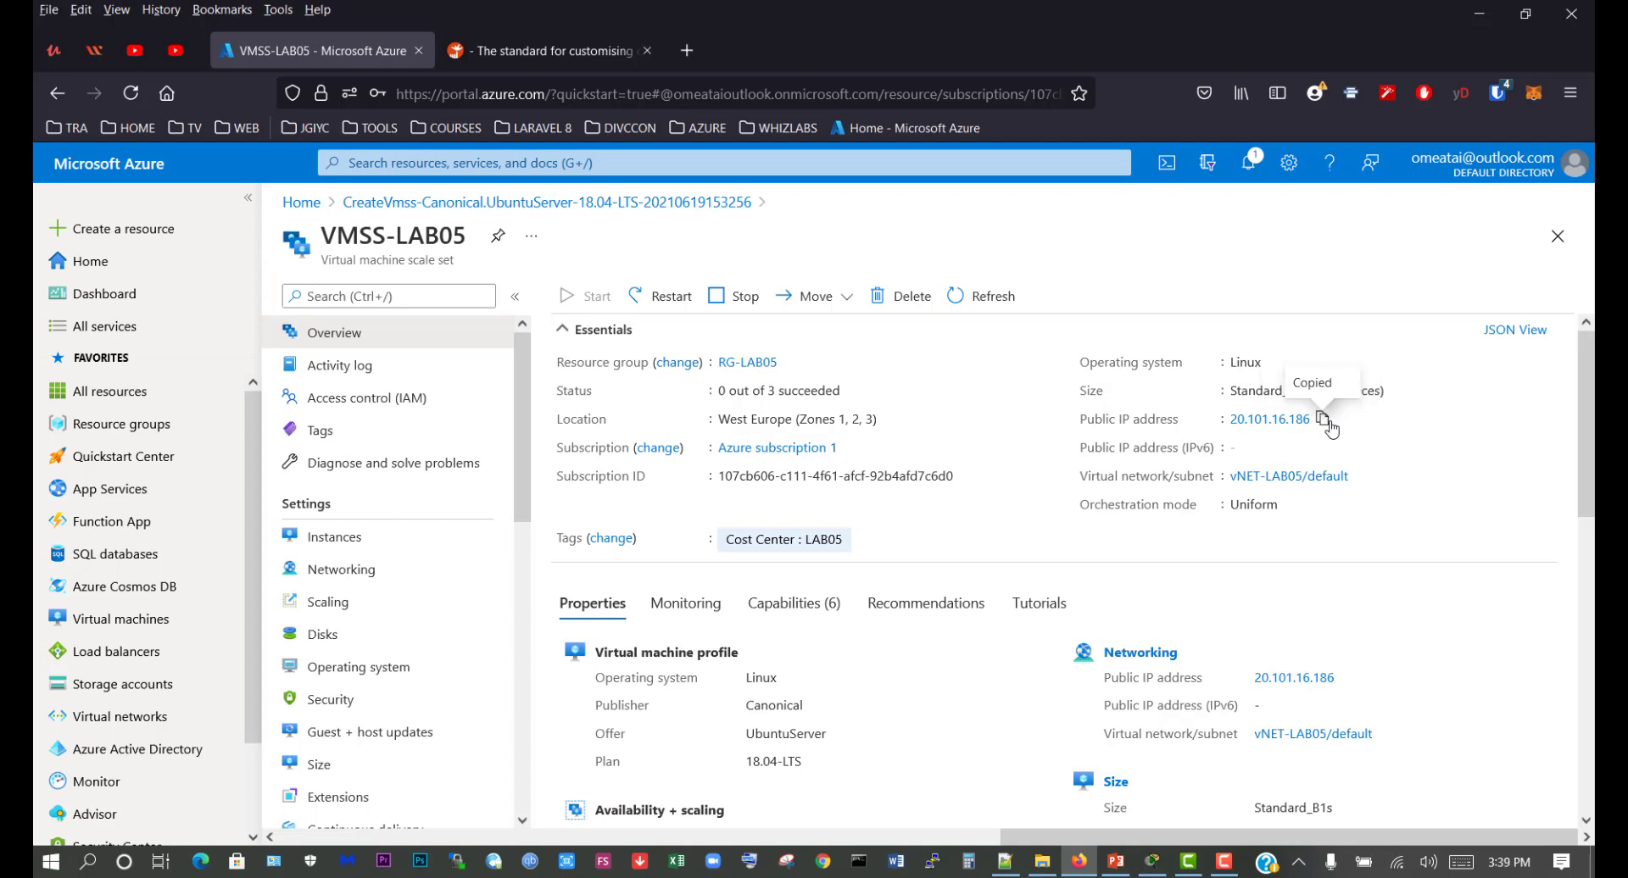
click(136, 661)
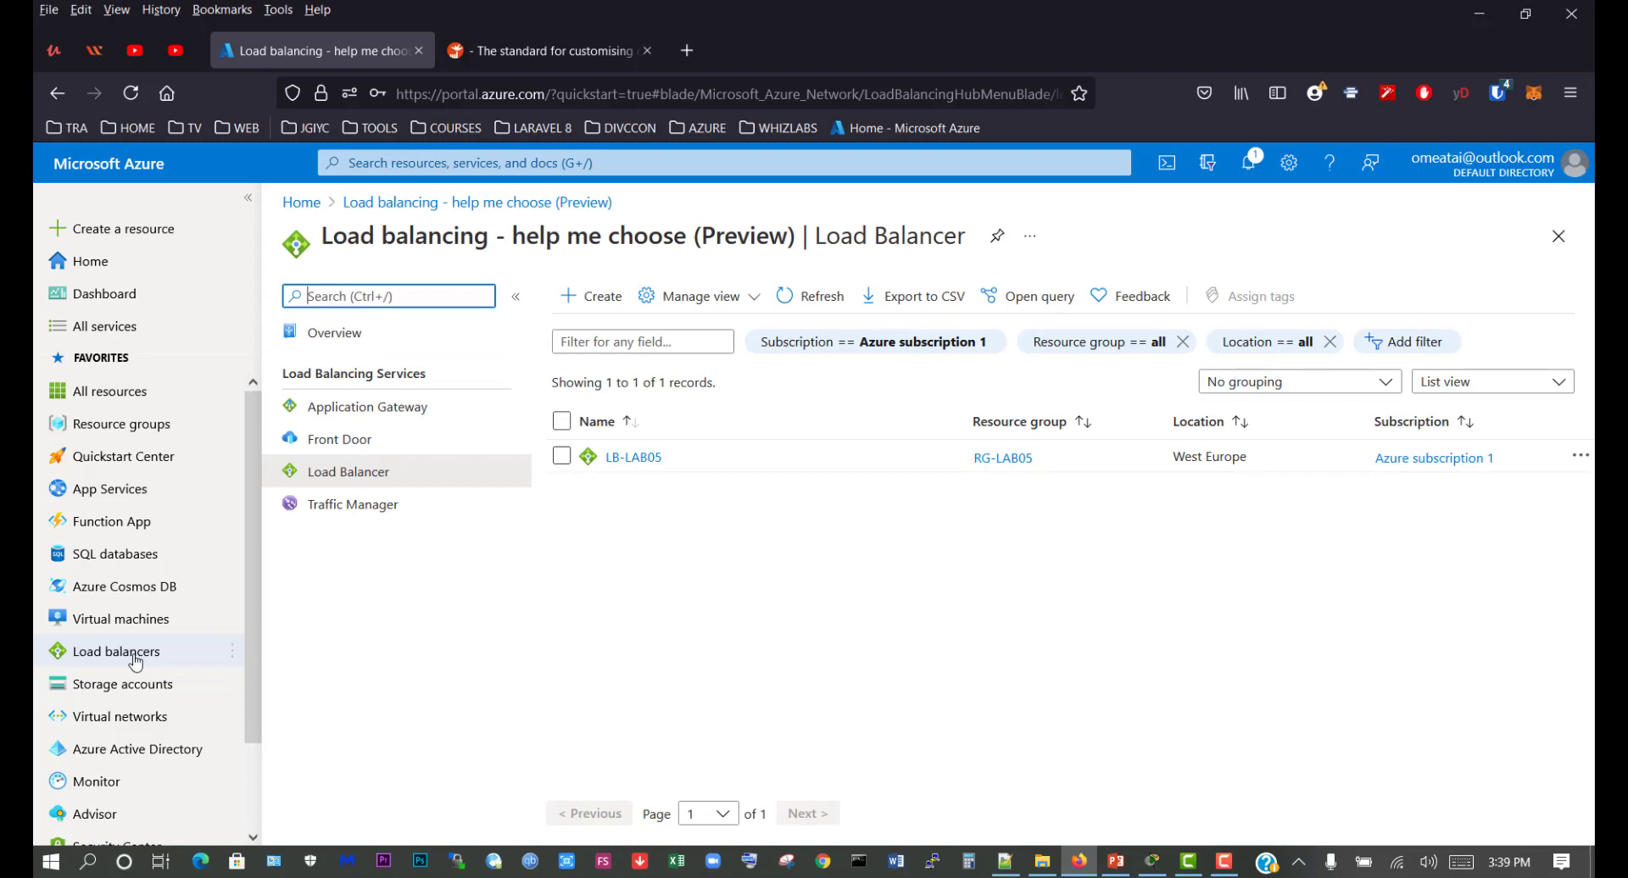
click(649, 460)
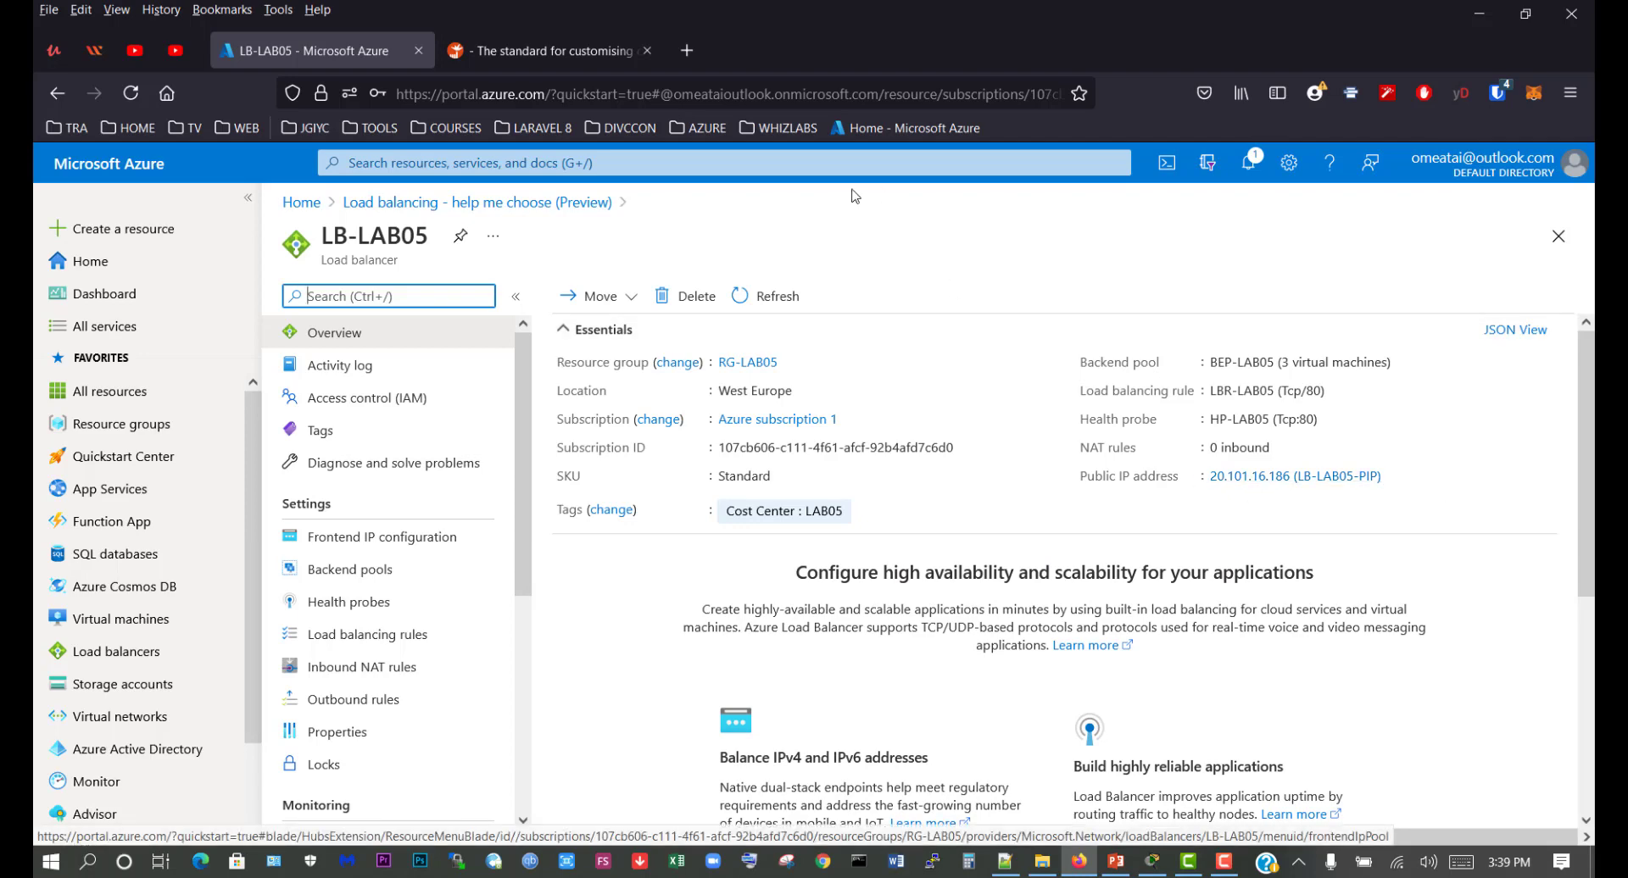
Load the copied public IP address 20.101.16.186 in a new browser tab placed beside the portal tab.
click(684, 49)
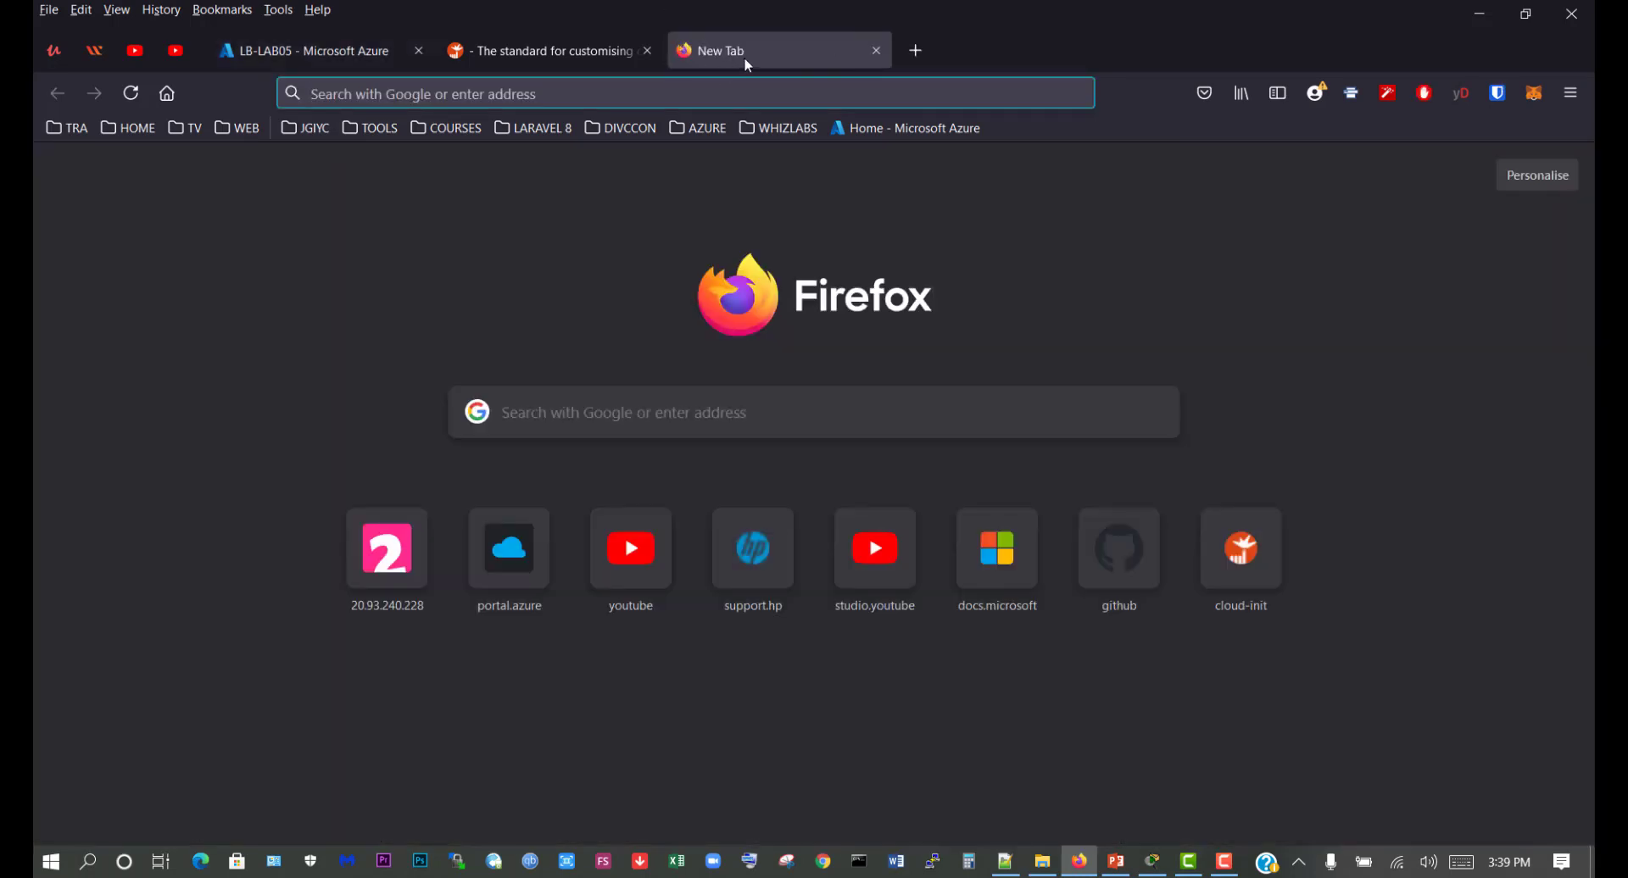
drag(749, 65, 552, 68)
click(405, 95)
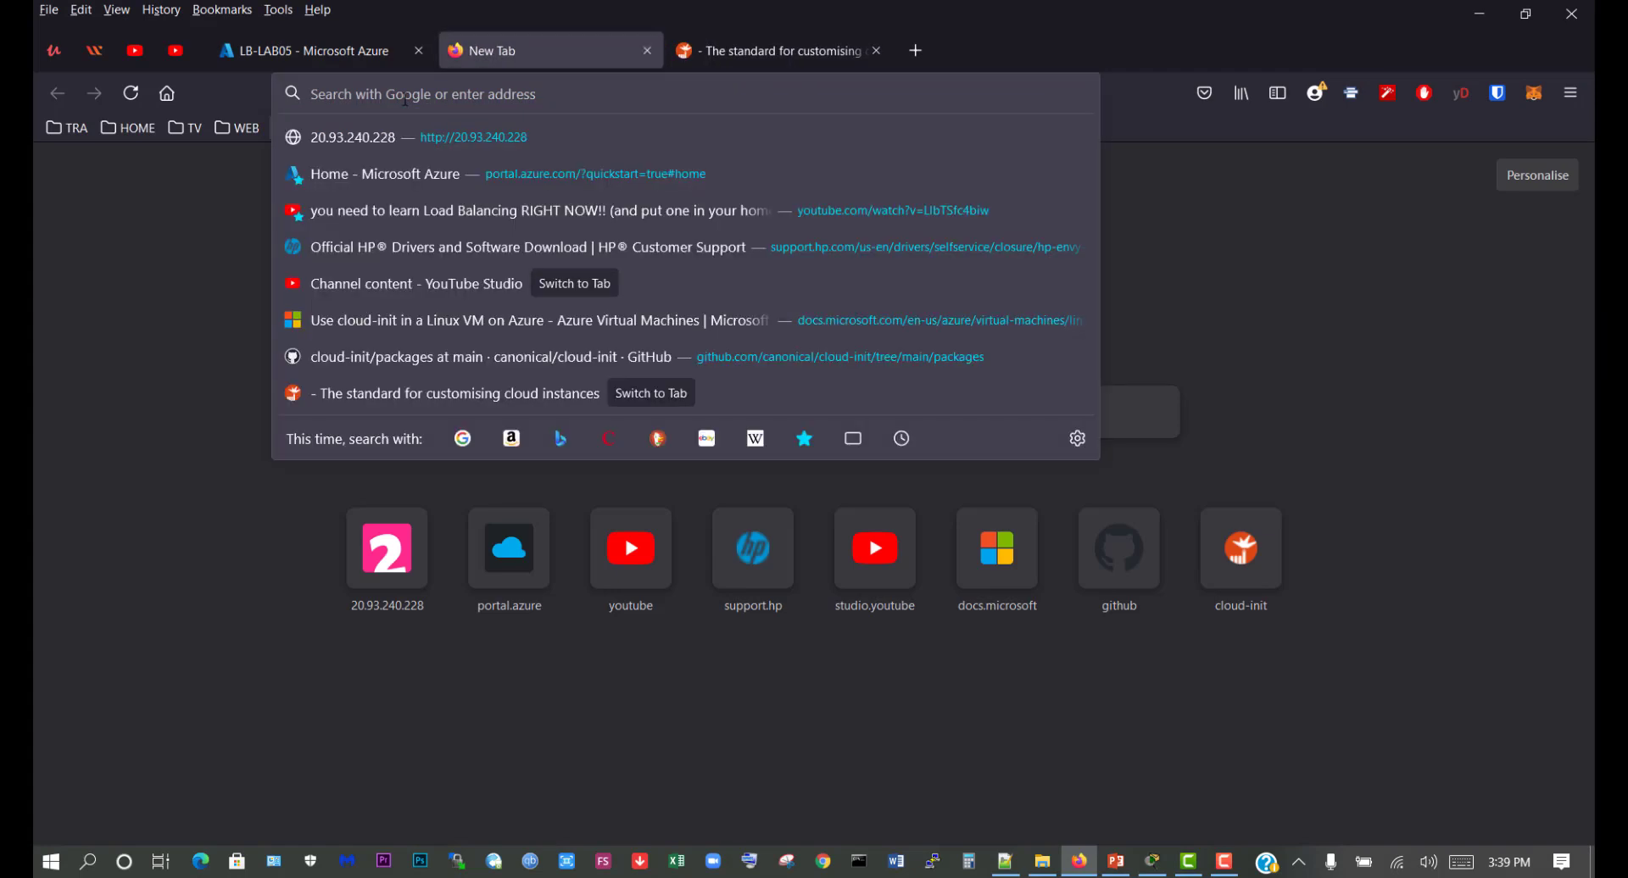
key(ctrl+v)
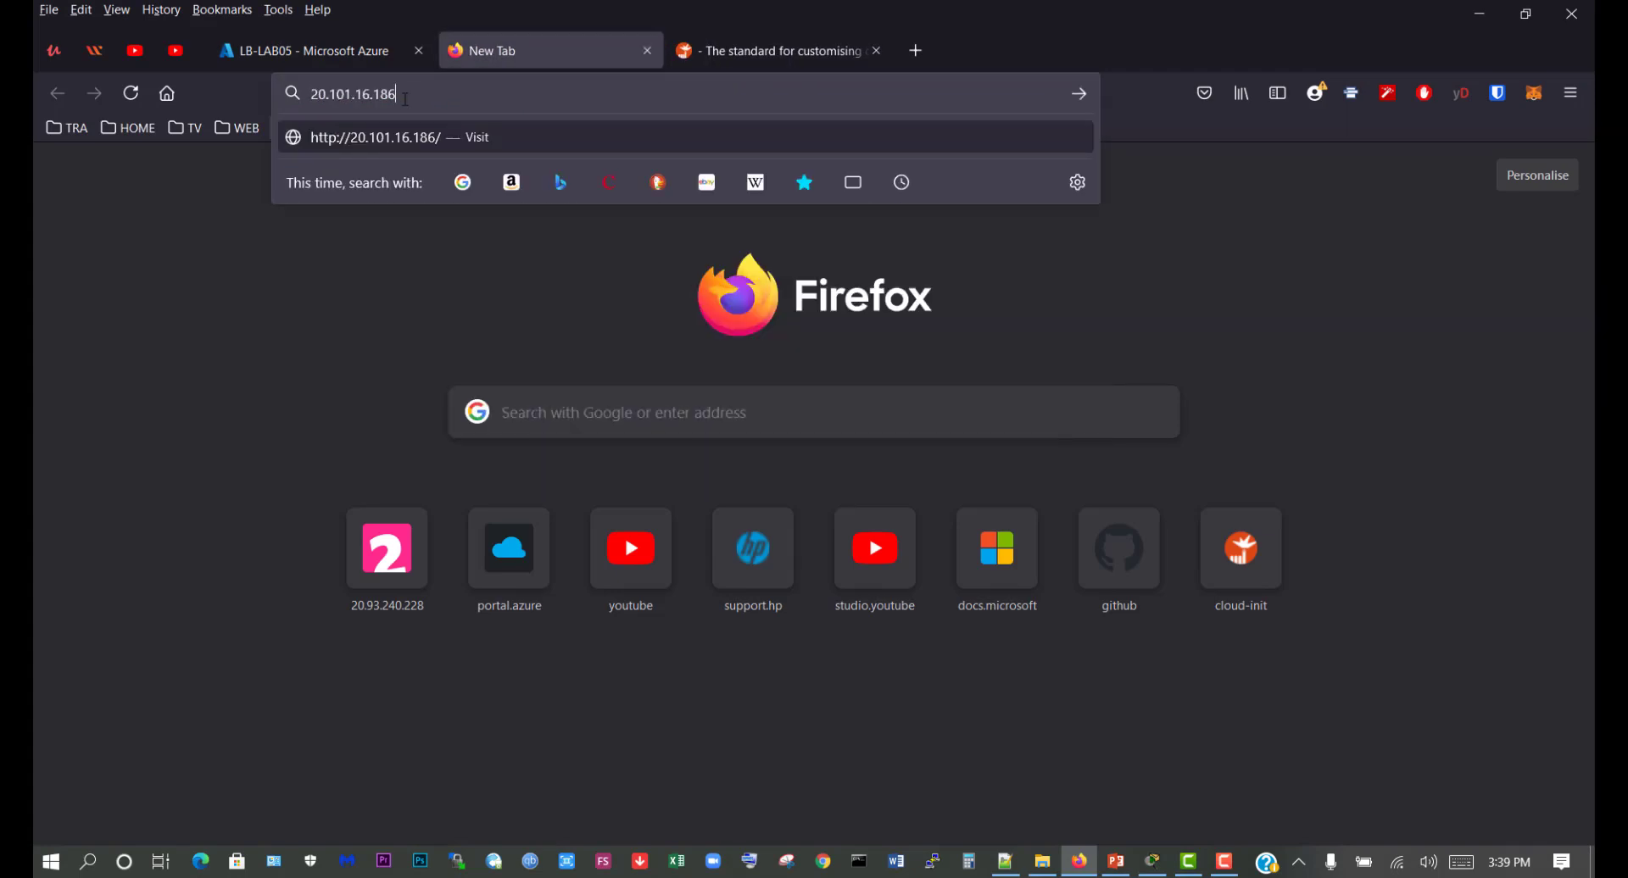
key(Return)
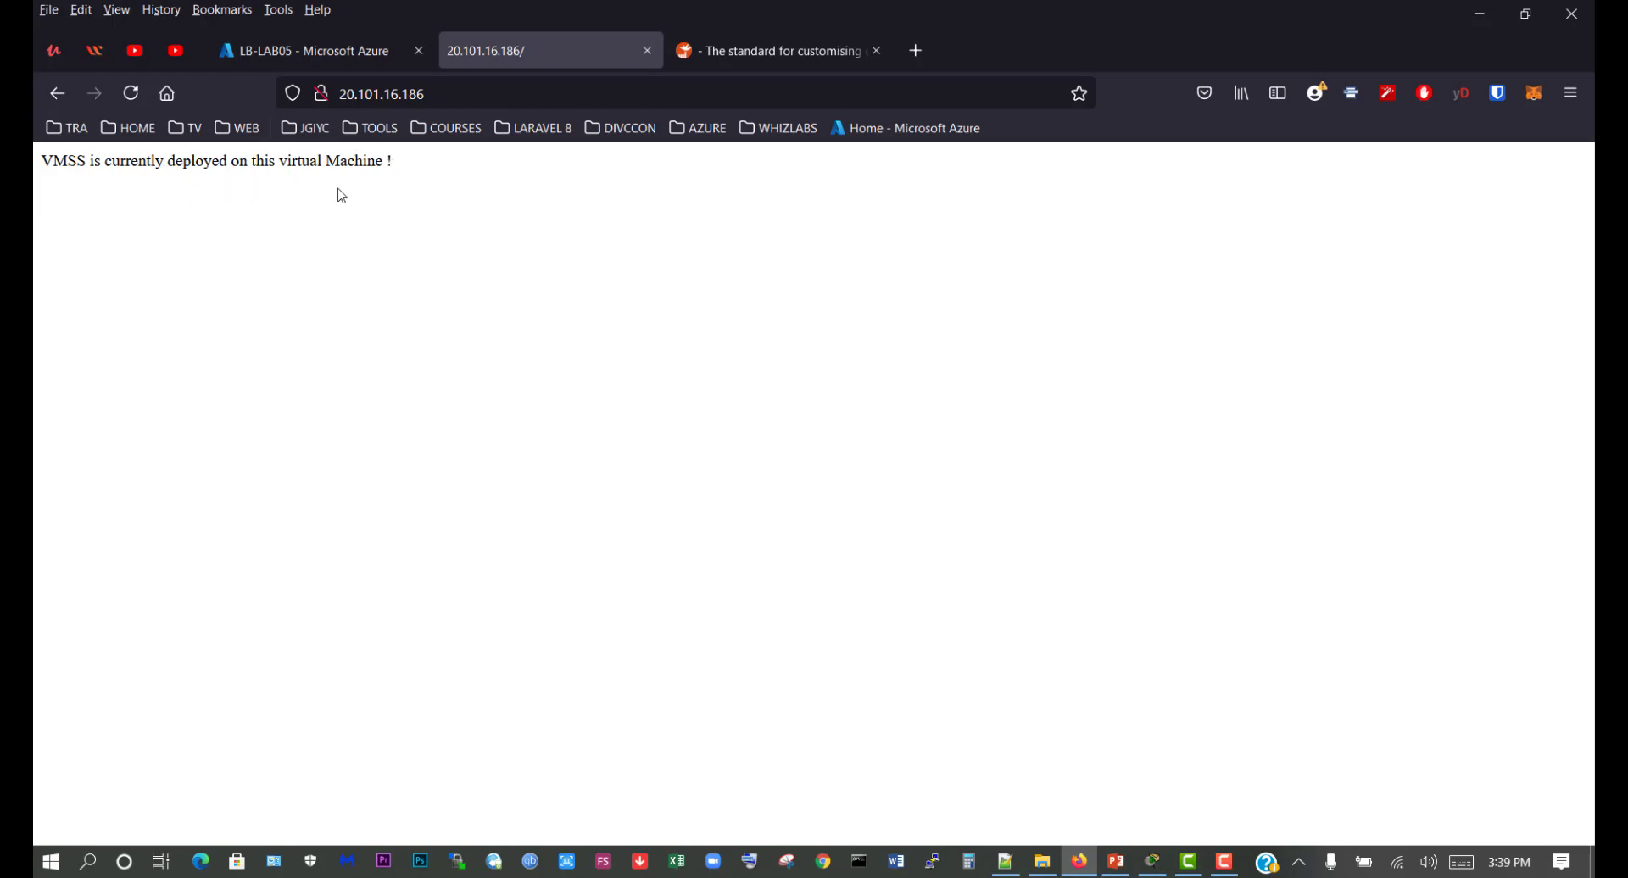
Reload the web page served at 20.101.16.186 and examine its message text.
click(134, 94)
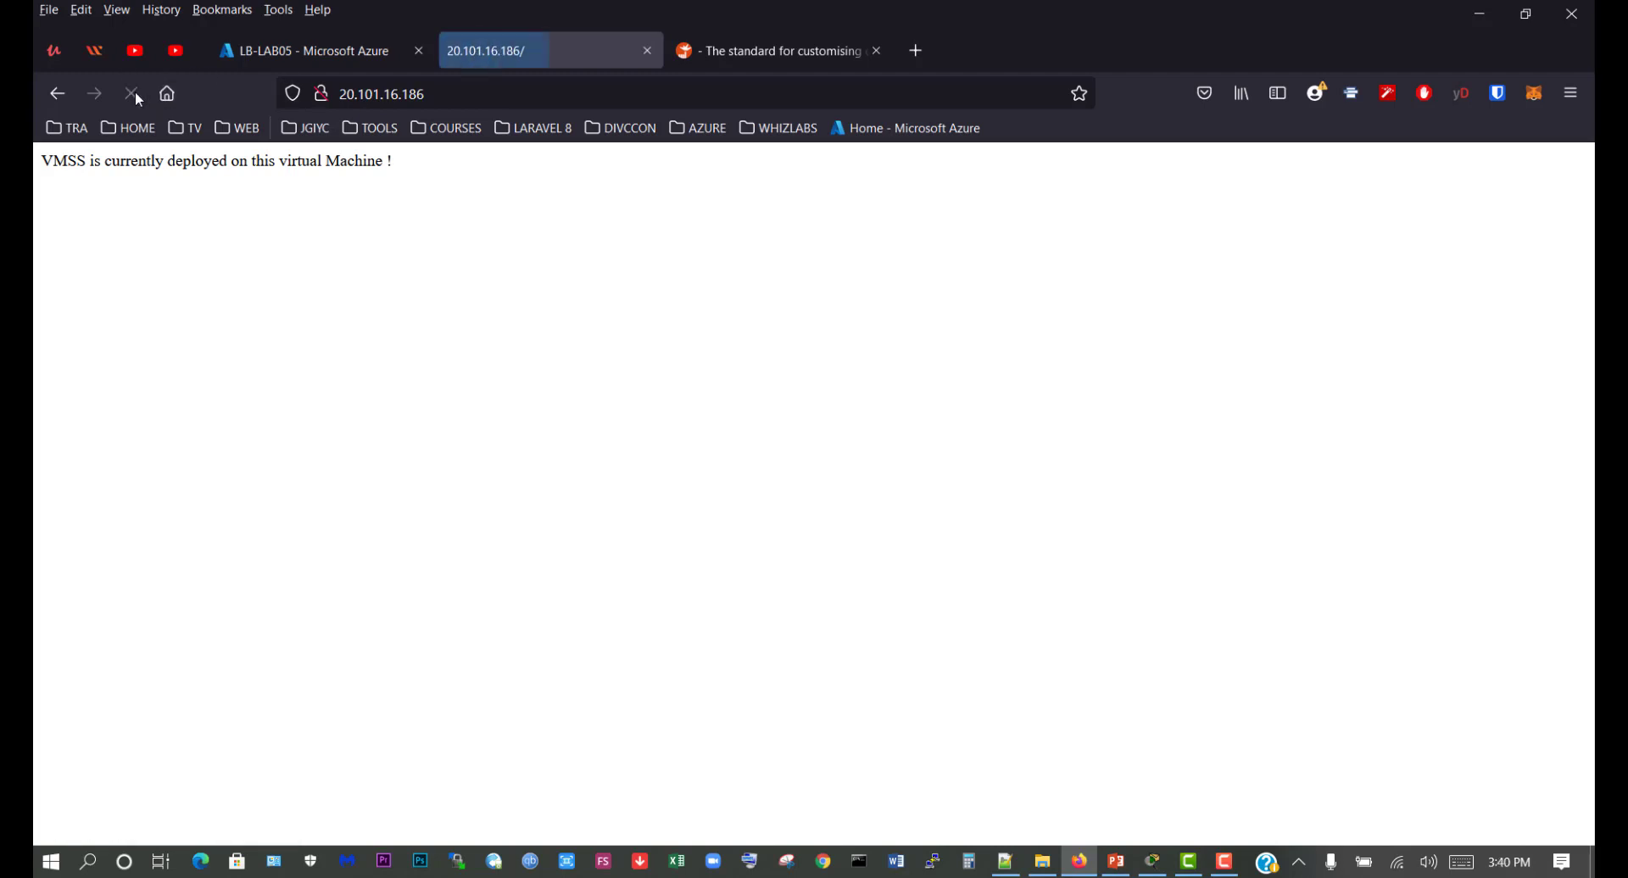
click(135, 93)
drag(406, 170, 47, 181)
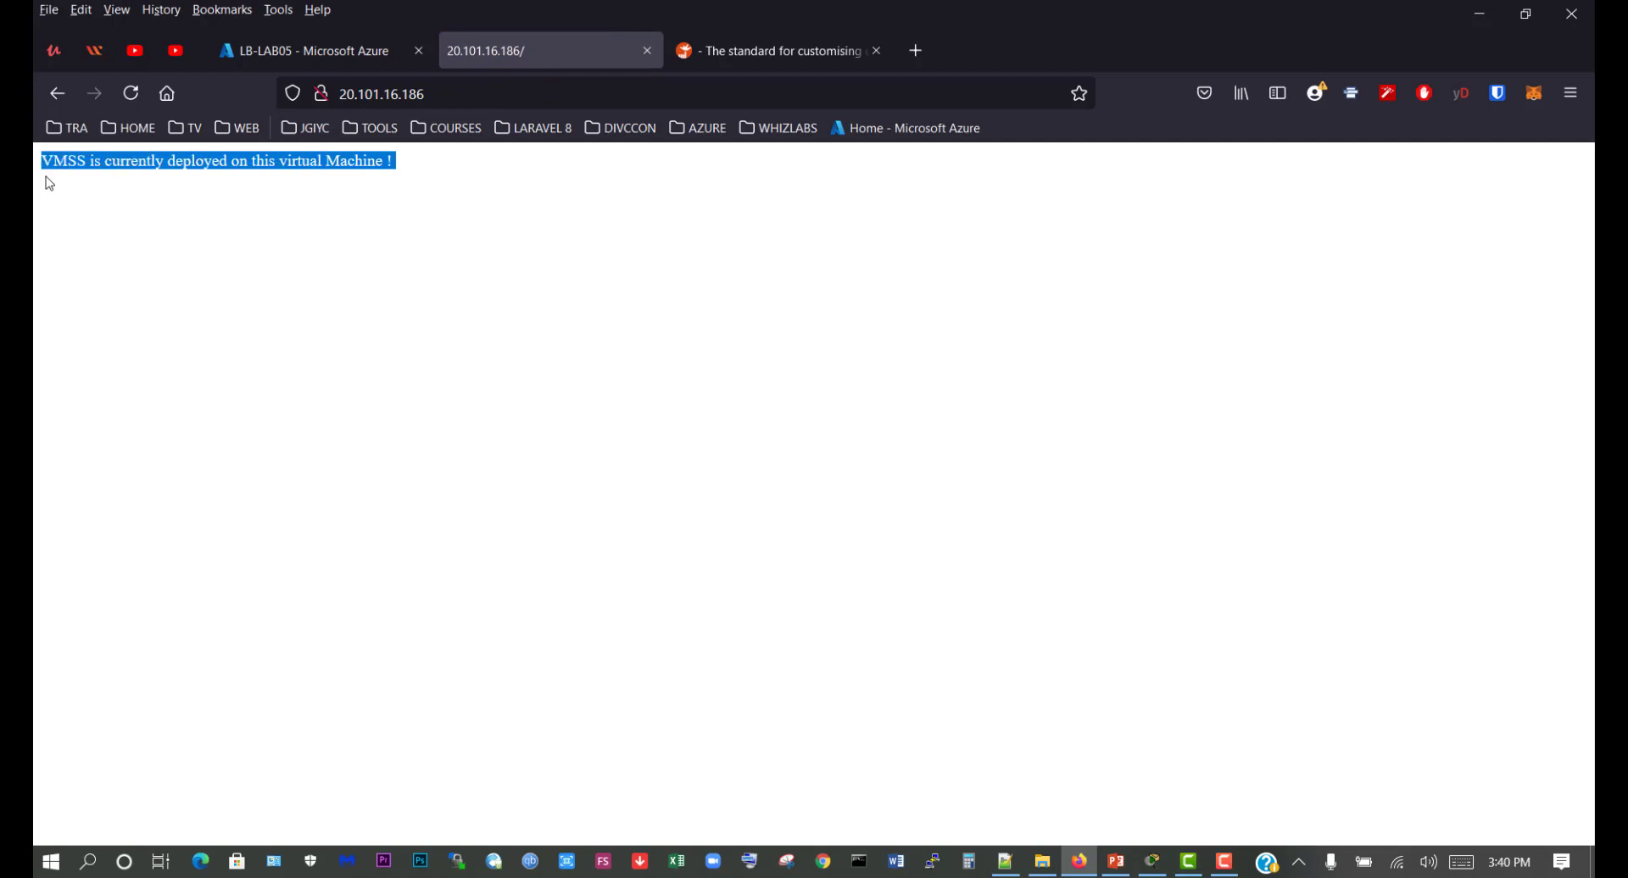
click(234, 201)
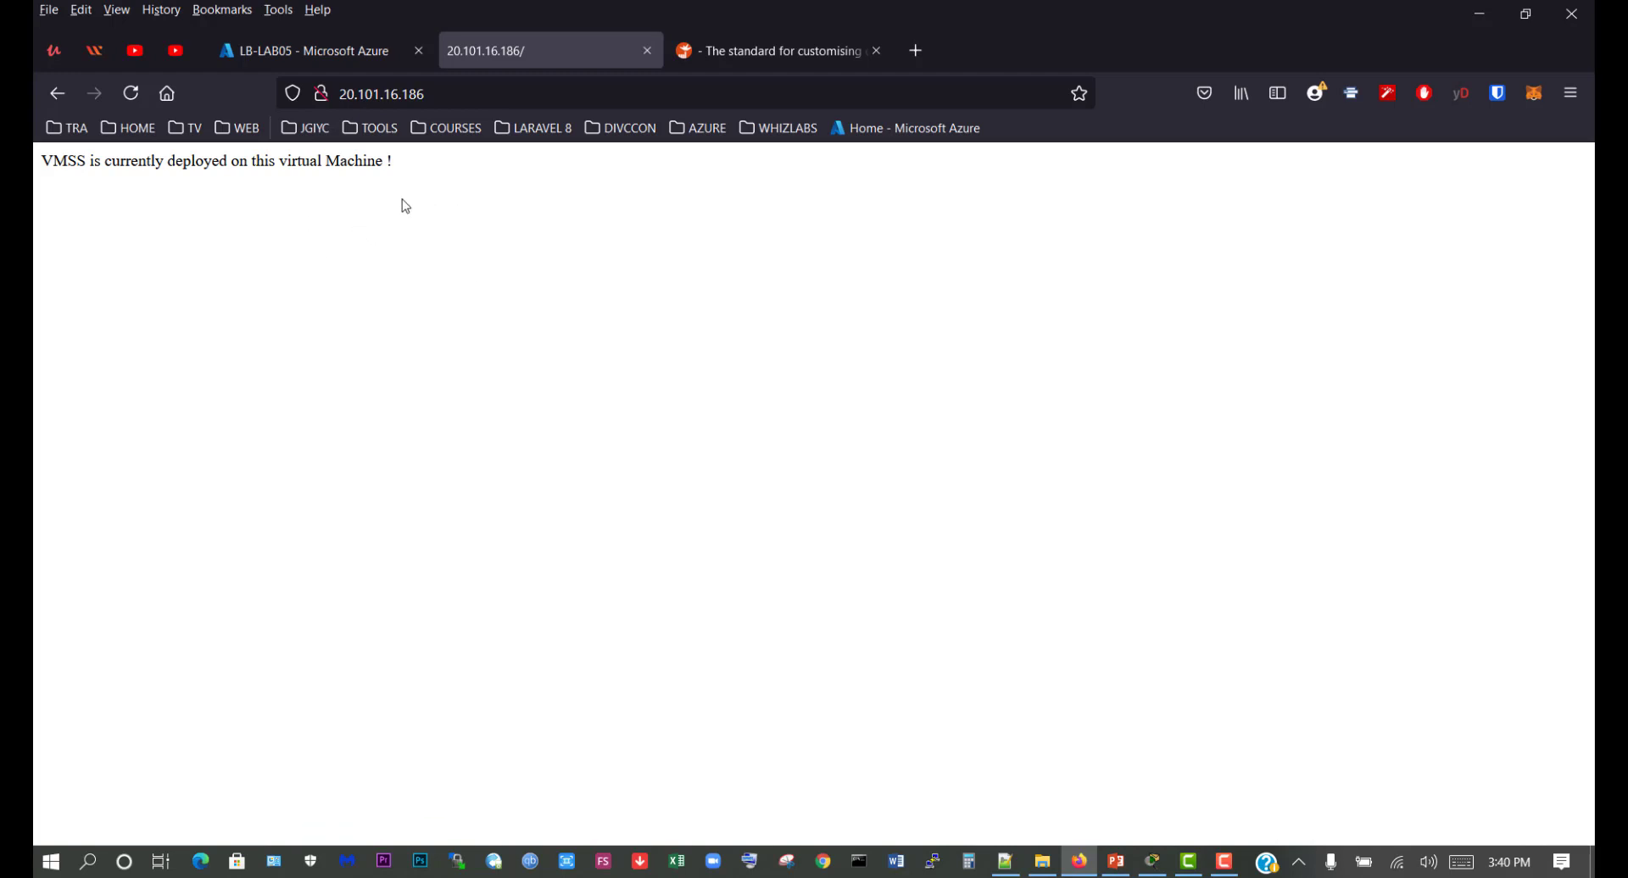
Return to the portal and open instance VMSS-LAB05_0 from the instances of scale set VMSS-LAB05.
click(324, 53)
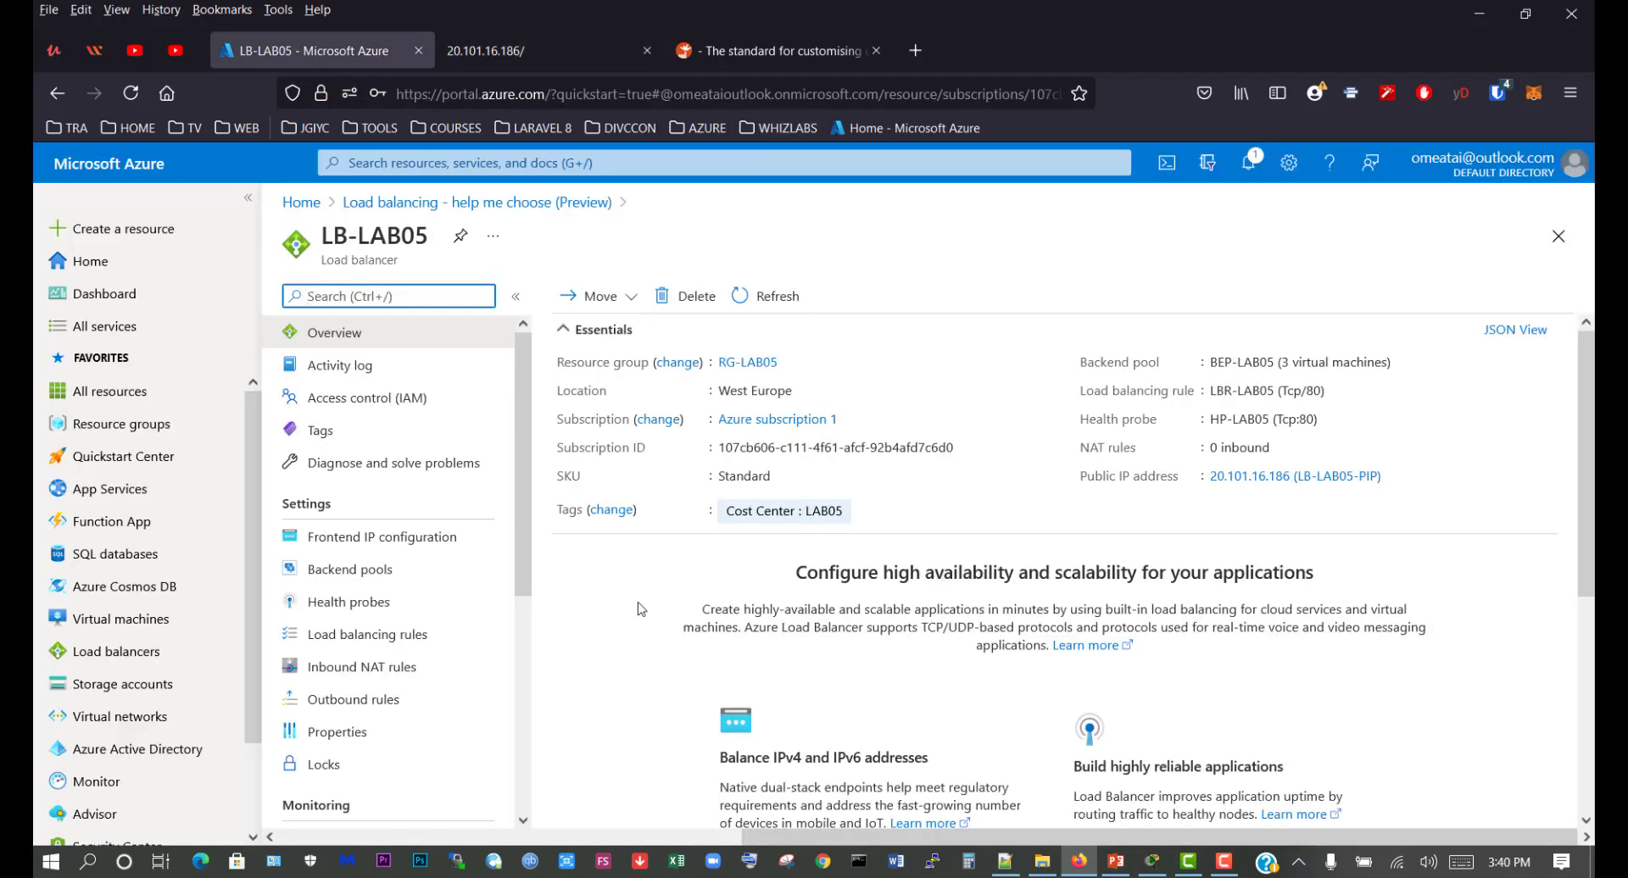
click(407, 162)
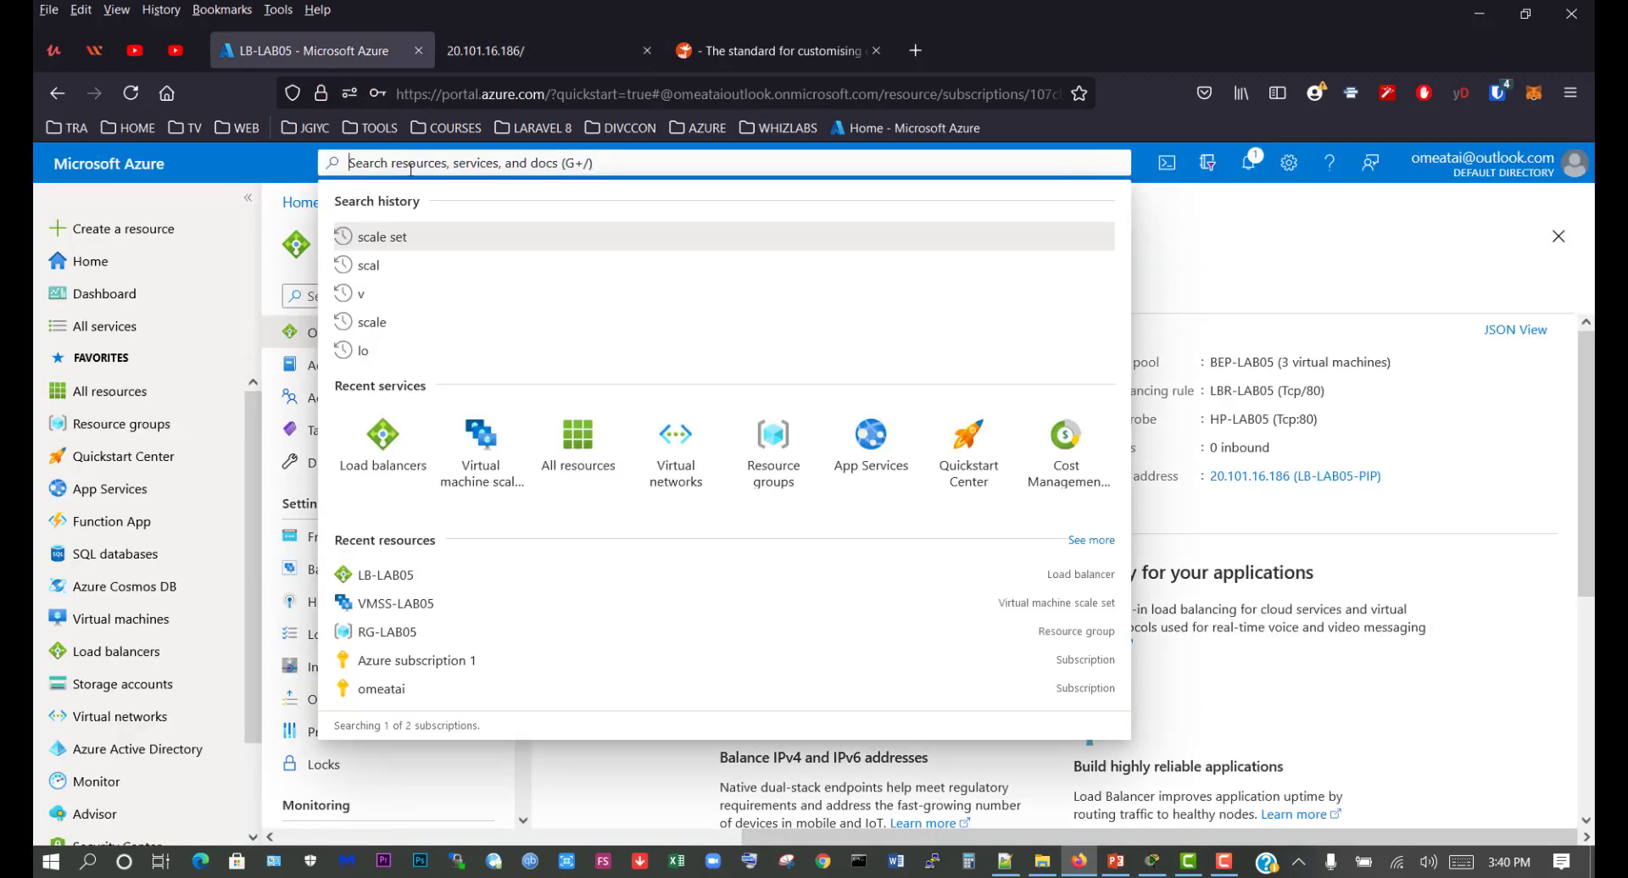
click(364, 242)
click(373, 243)
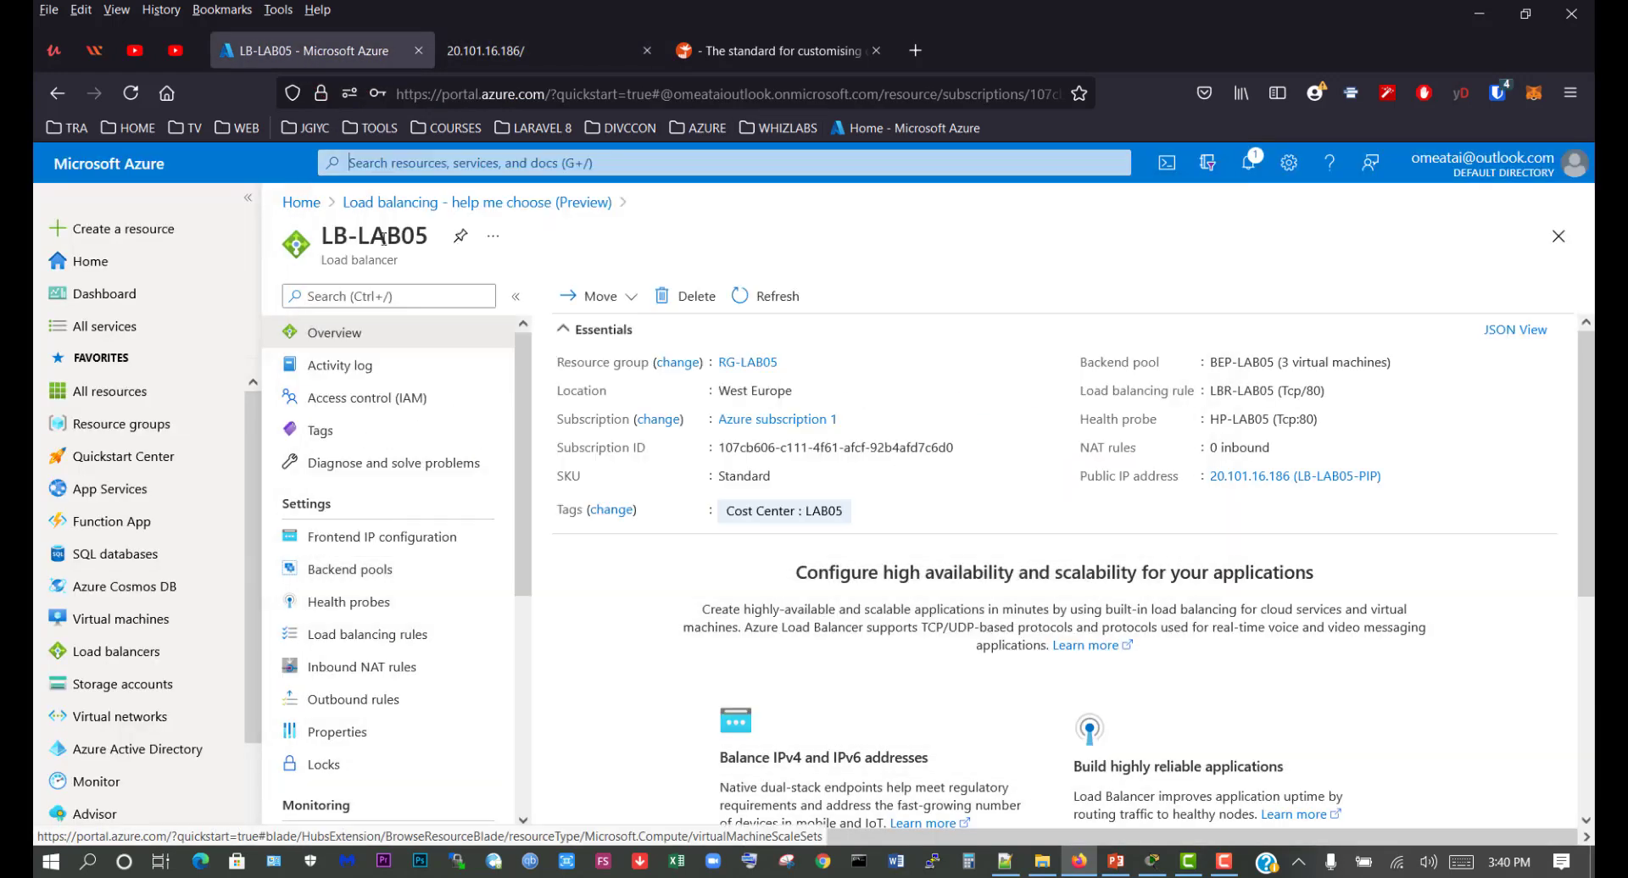
click(370, 472)
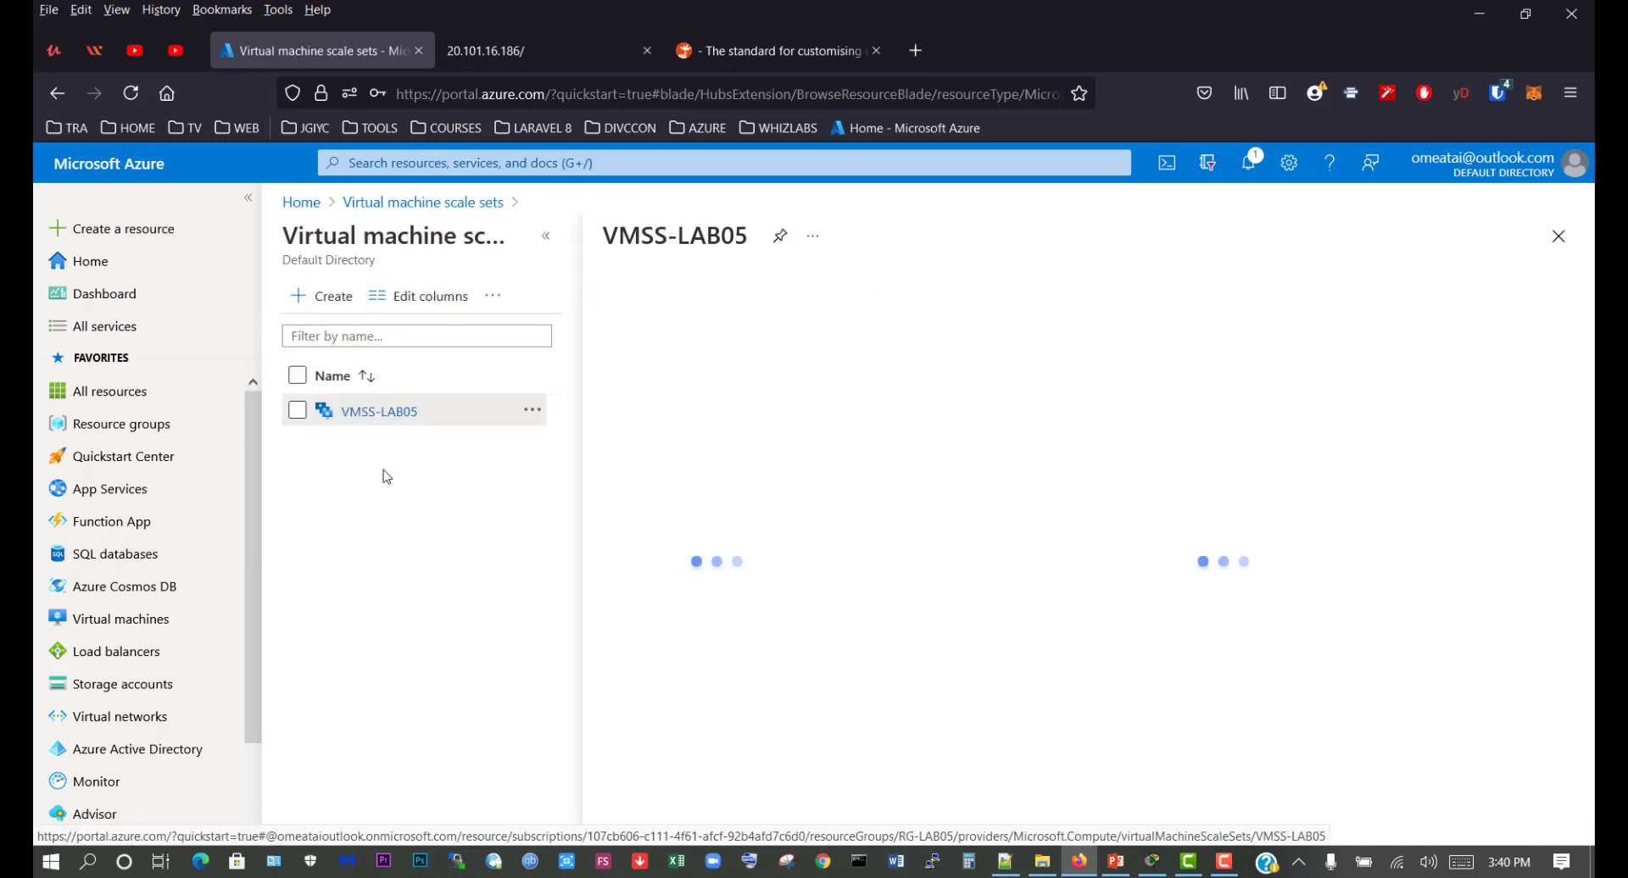
click(652, 545)
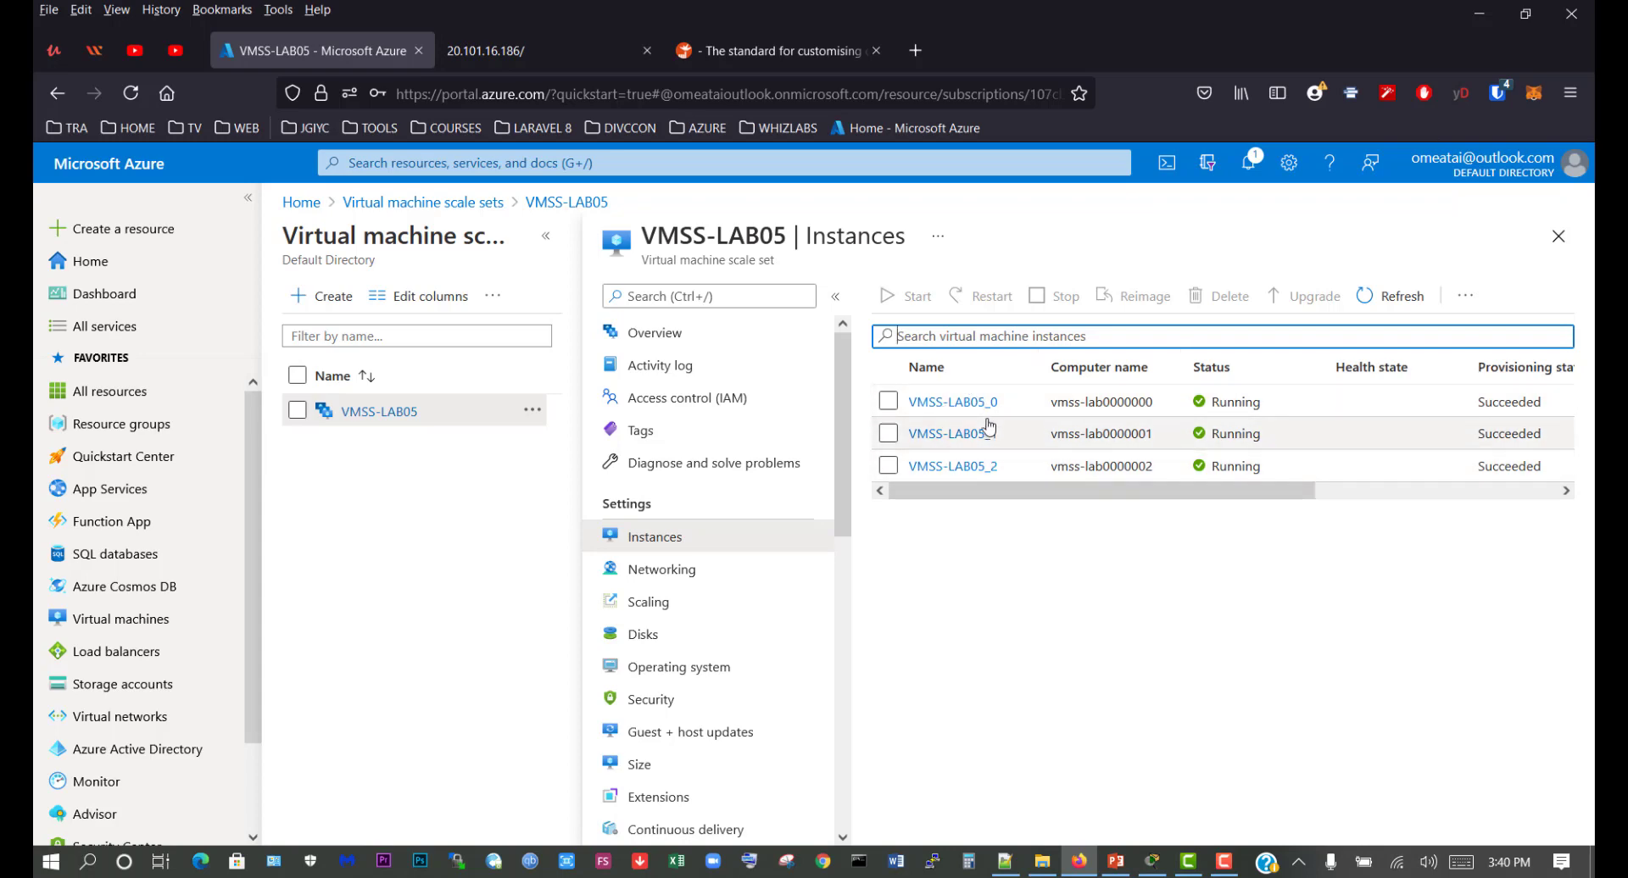
click(966, 409)
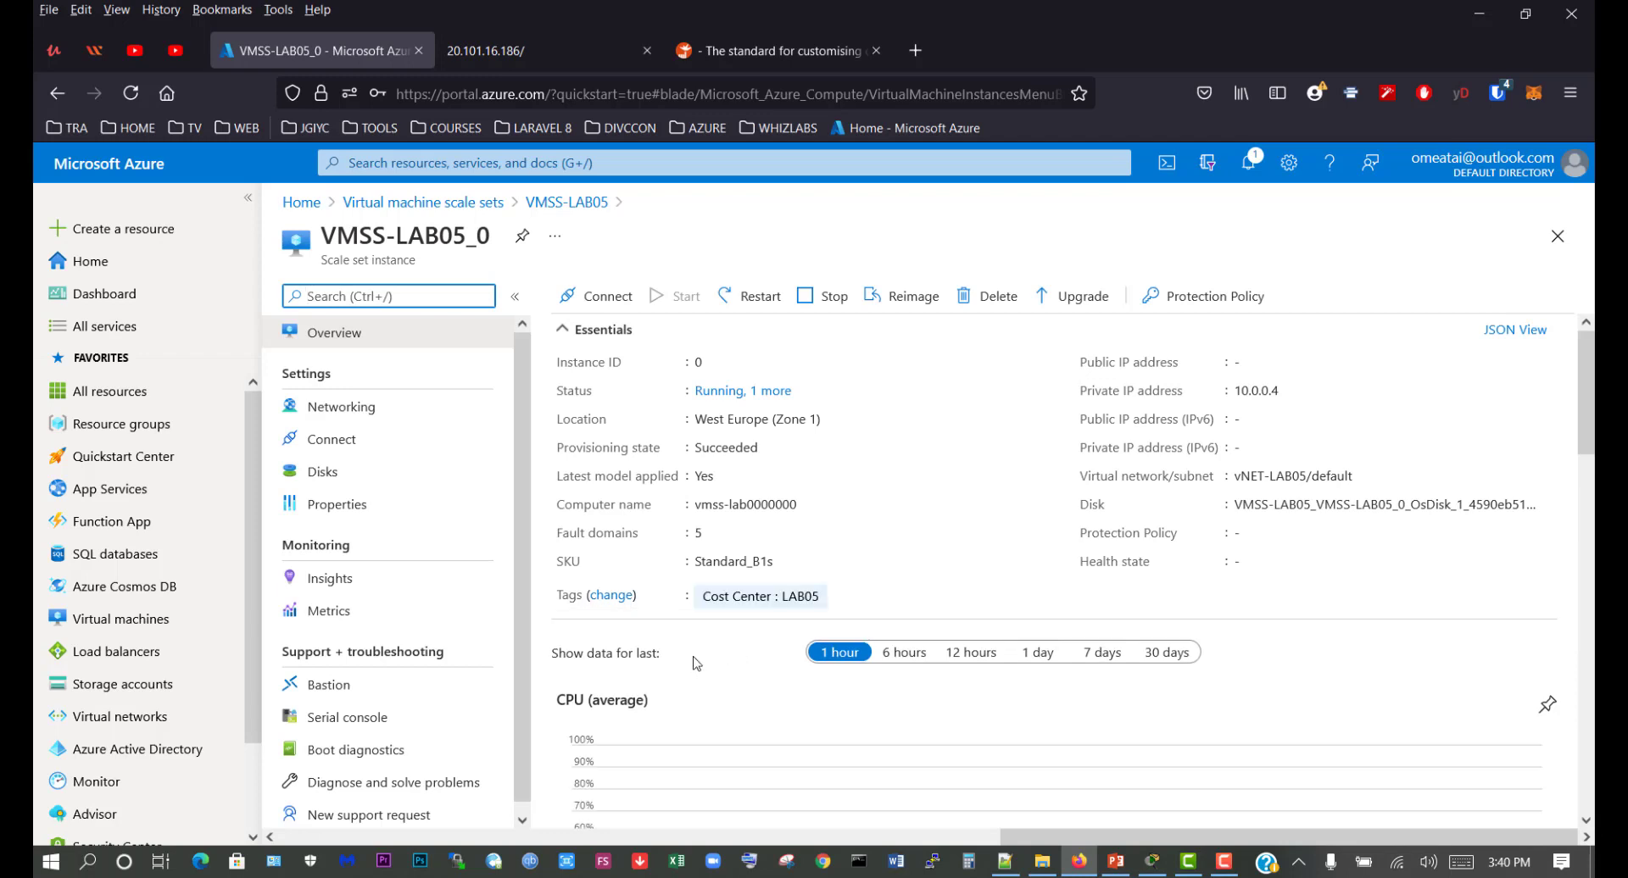
Open the serial console of VMSS-LAB05_0 and log in as azureadmin with the account password.
scroll(363, 643, down, 1)
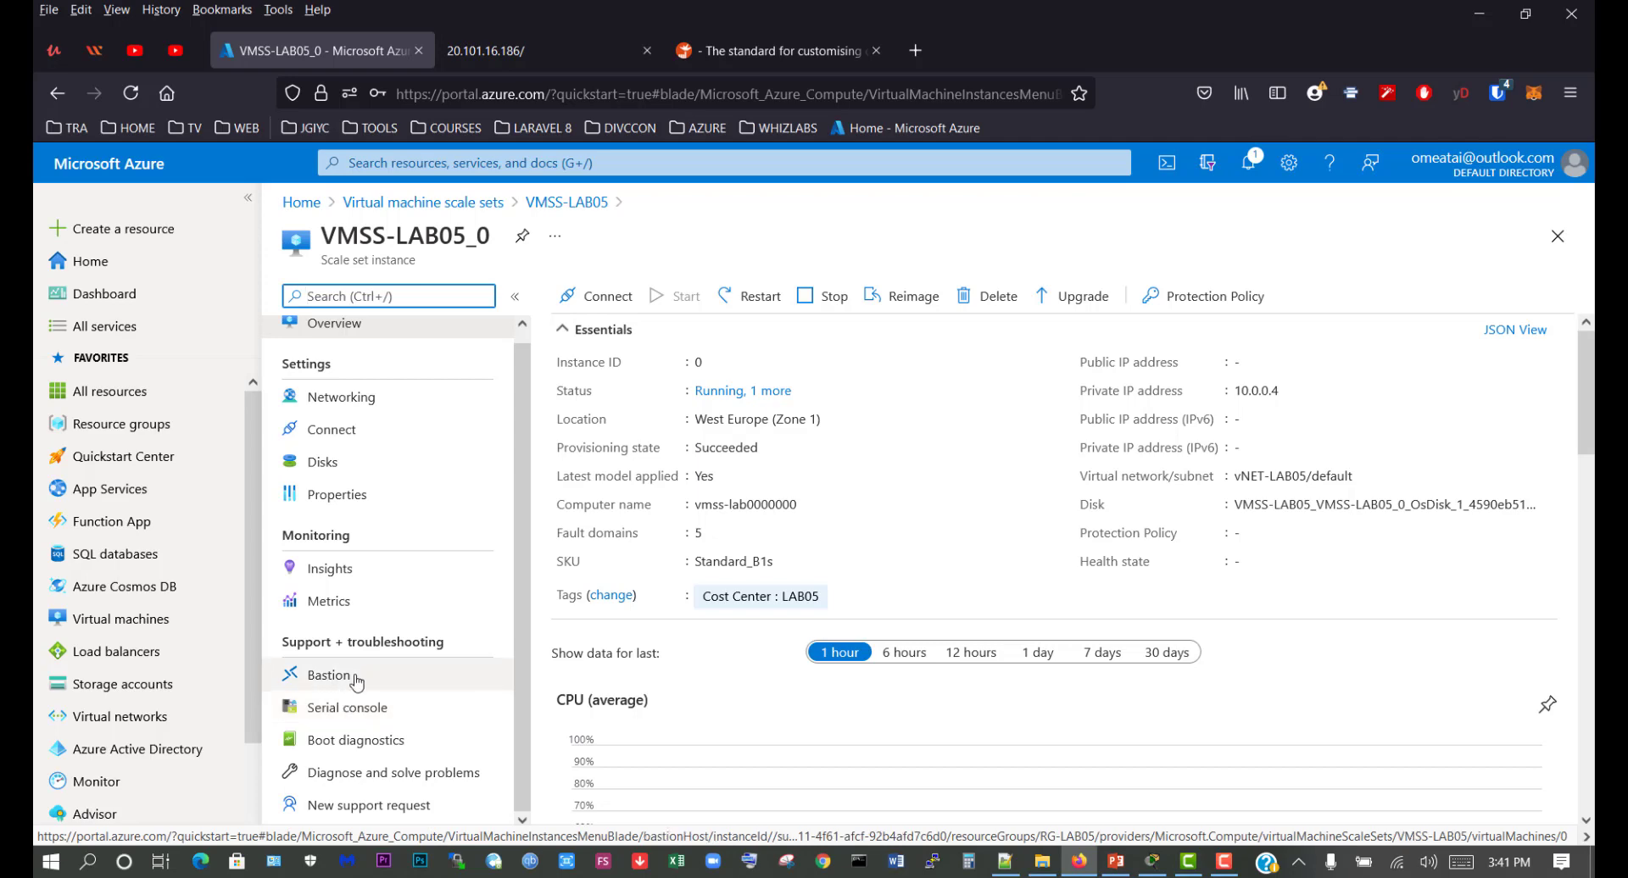
click(382, 718)
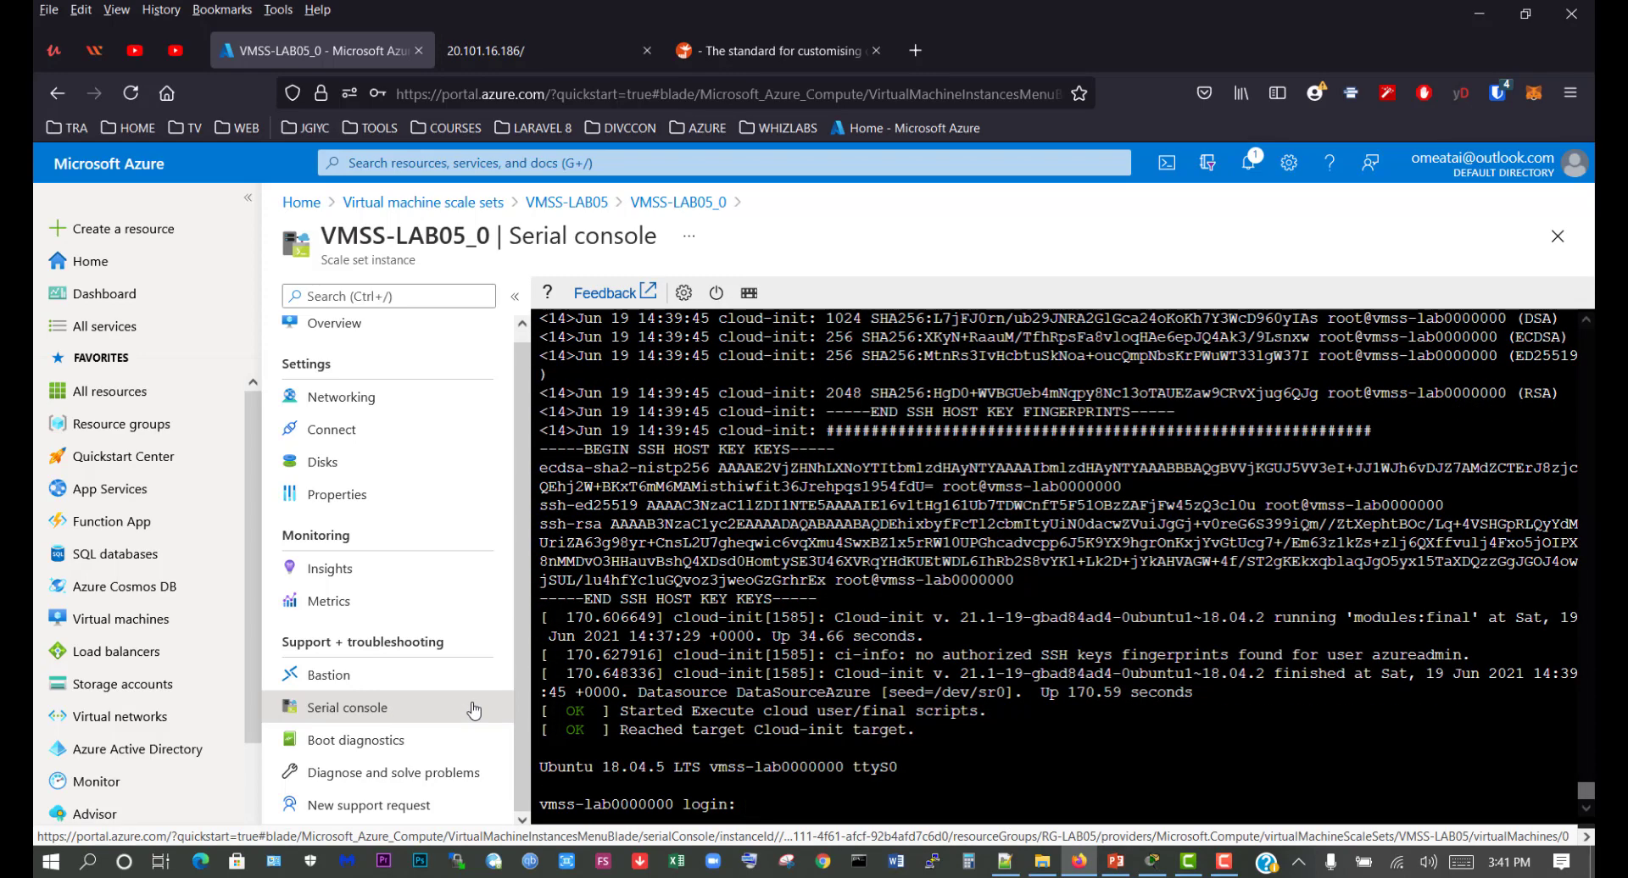
text(ad)
text(zure)
text(admin)
key(Return)
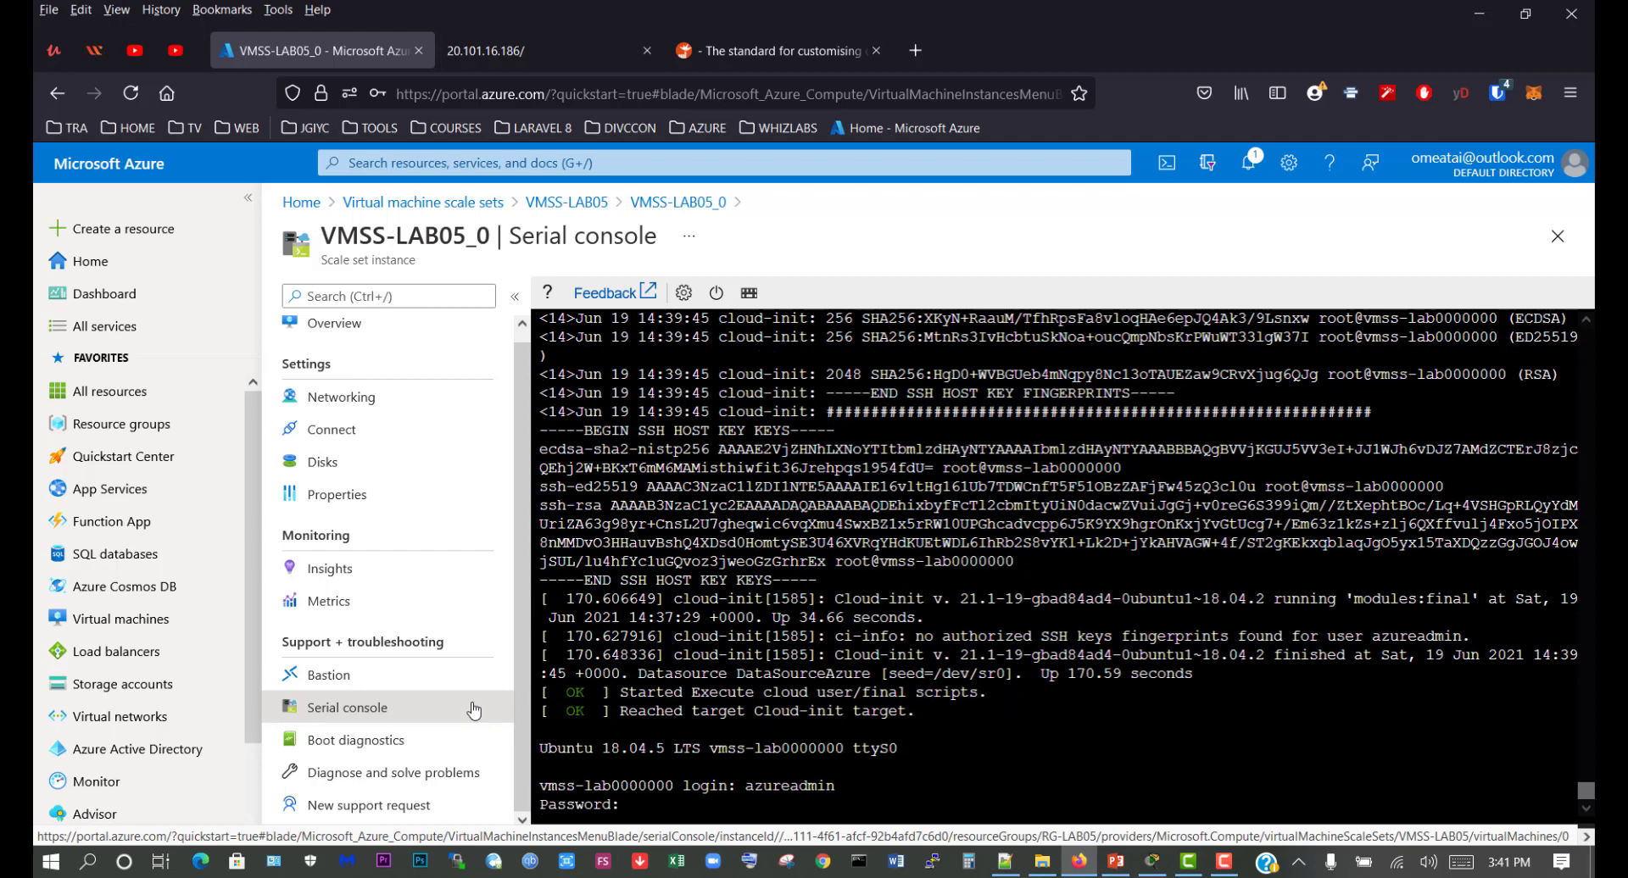
key(Return)
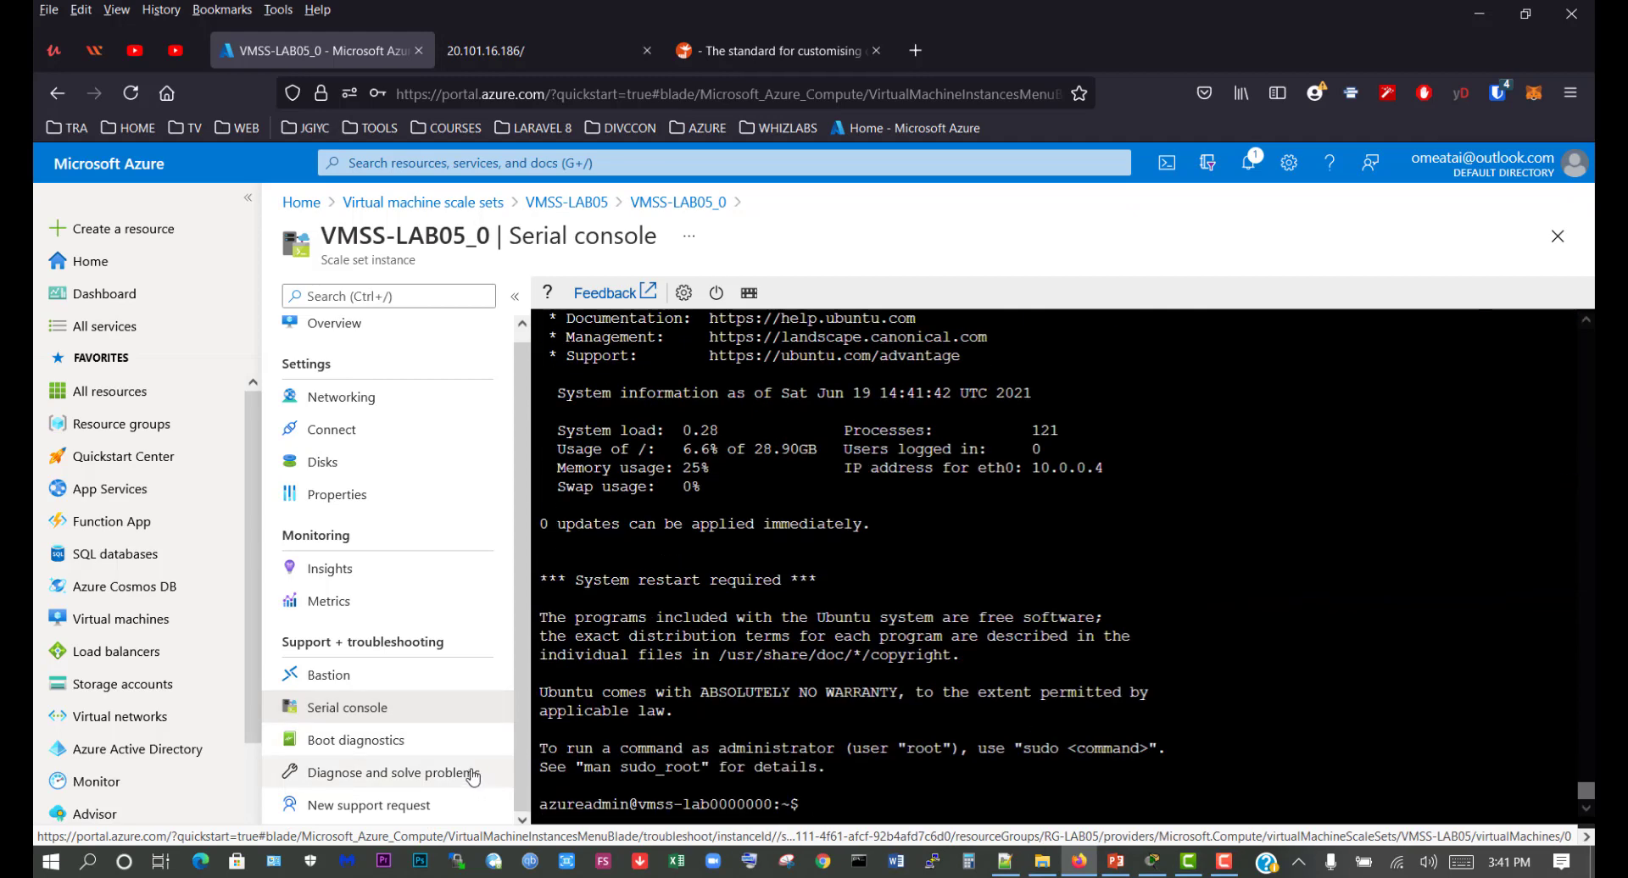
key(Return)
key(Return)
key(Return)
key(Return)
key(Return)
key(Return)
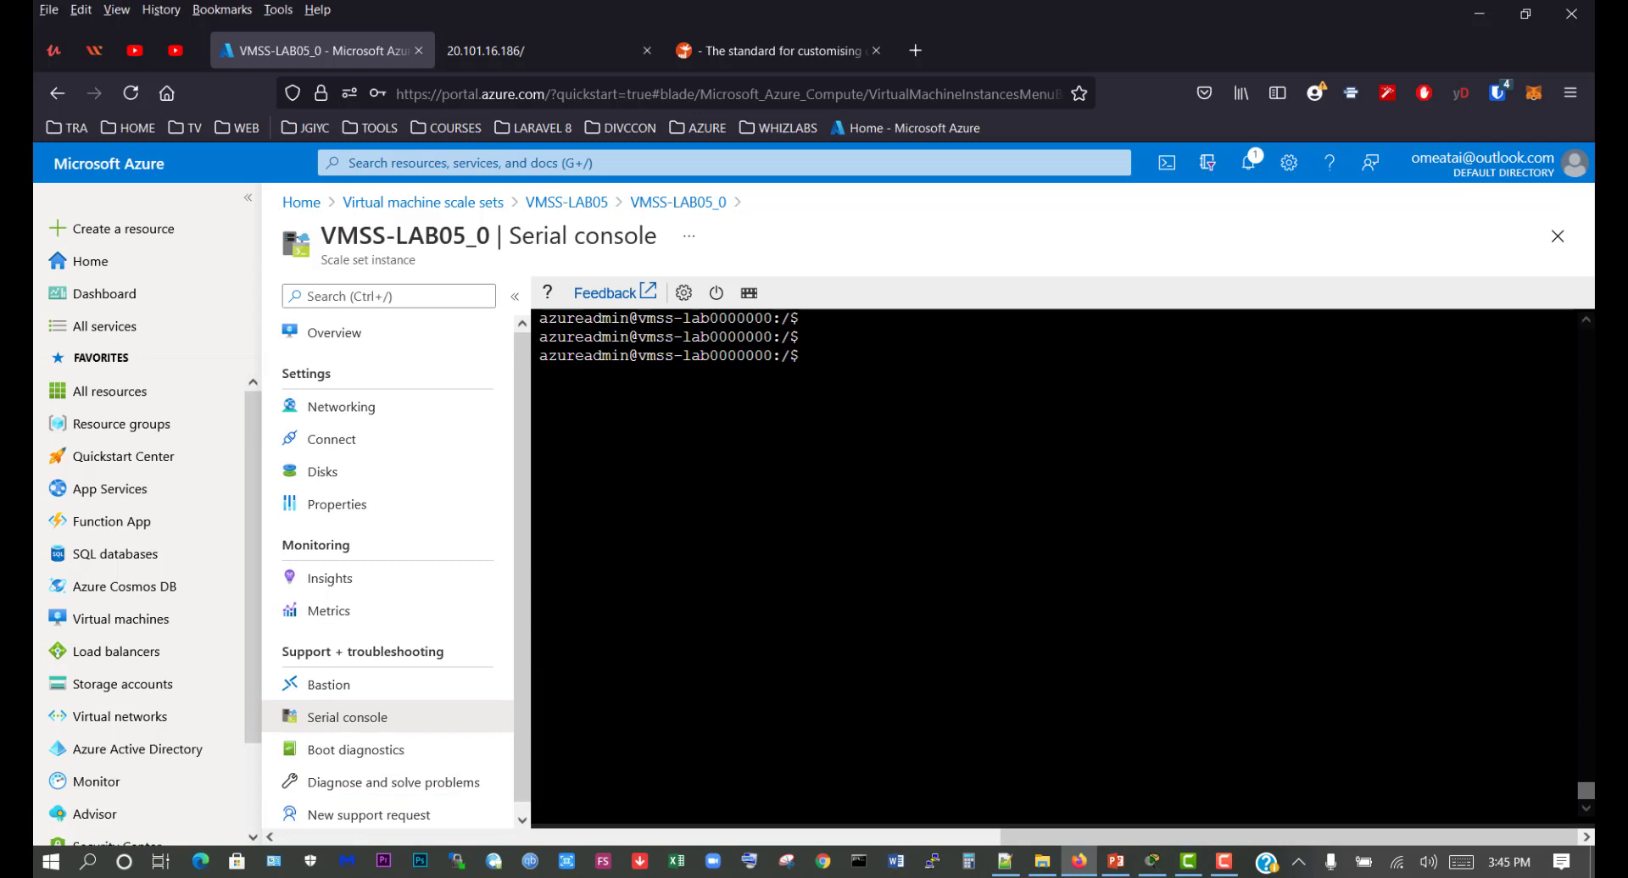
Switch to the root user with sudo su and print the working directory with pwd.
text(sudo su)
key(Return)
key(Return)
key(Return)
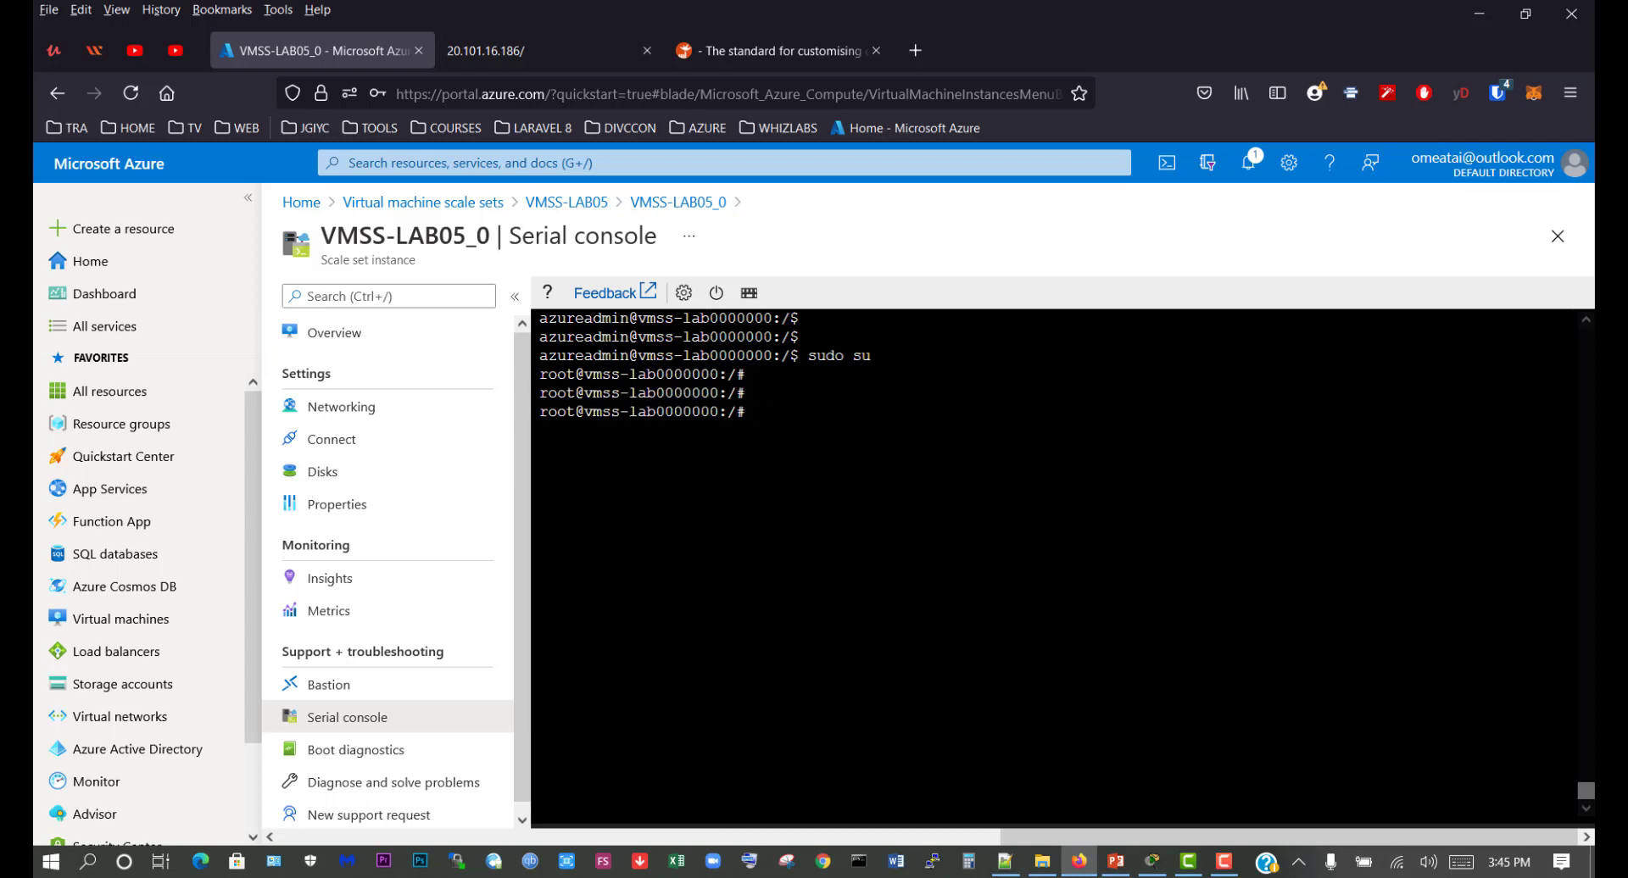
text(pwd)
key(Return)
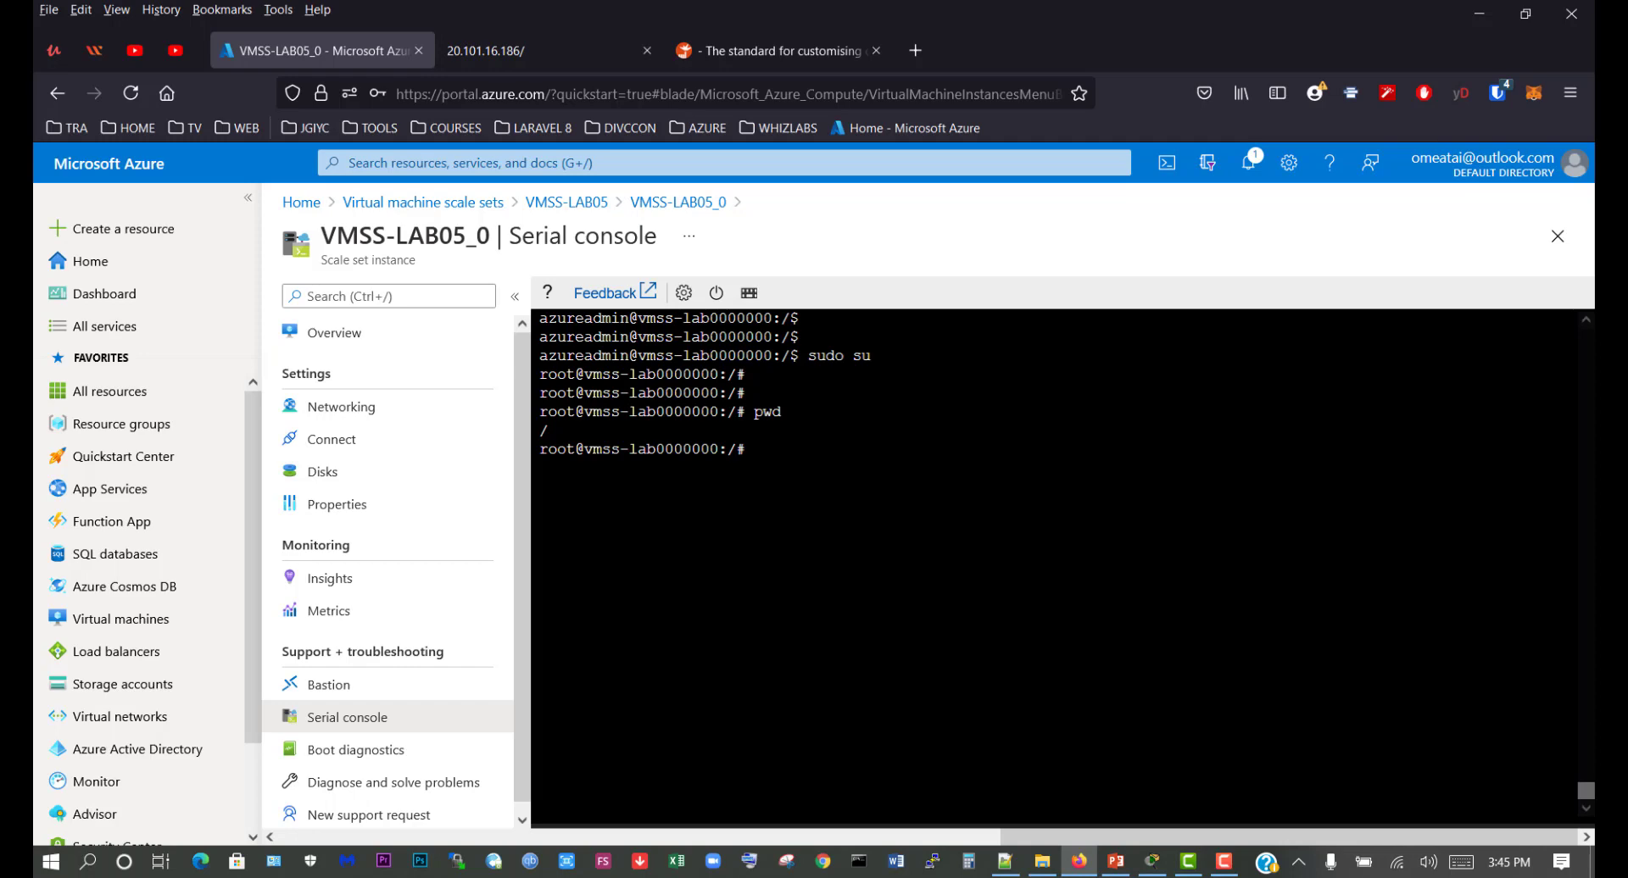
Change to the directory /var/www/html and list its files with ls.
text(cd /var/www/html)
key(Return)
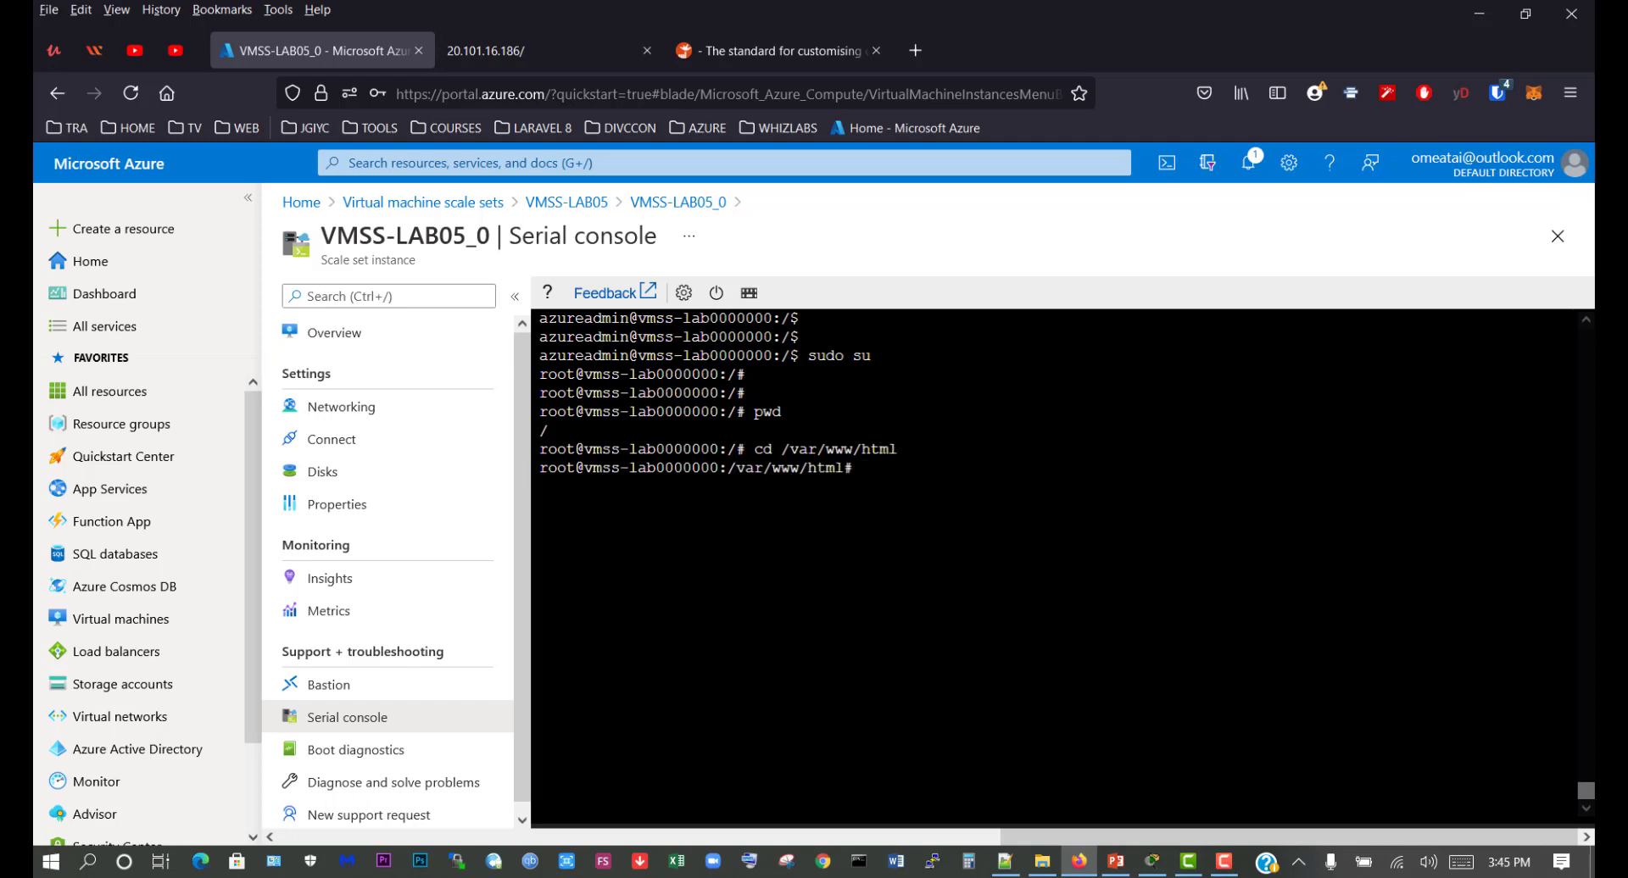
key(Return)
key(Return)
text(ls)
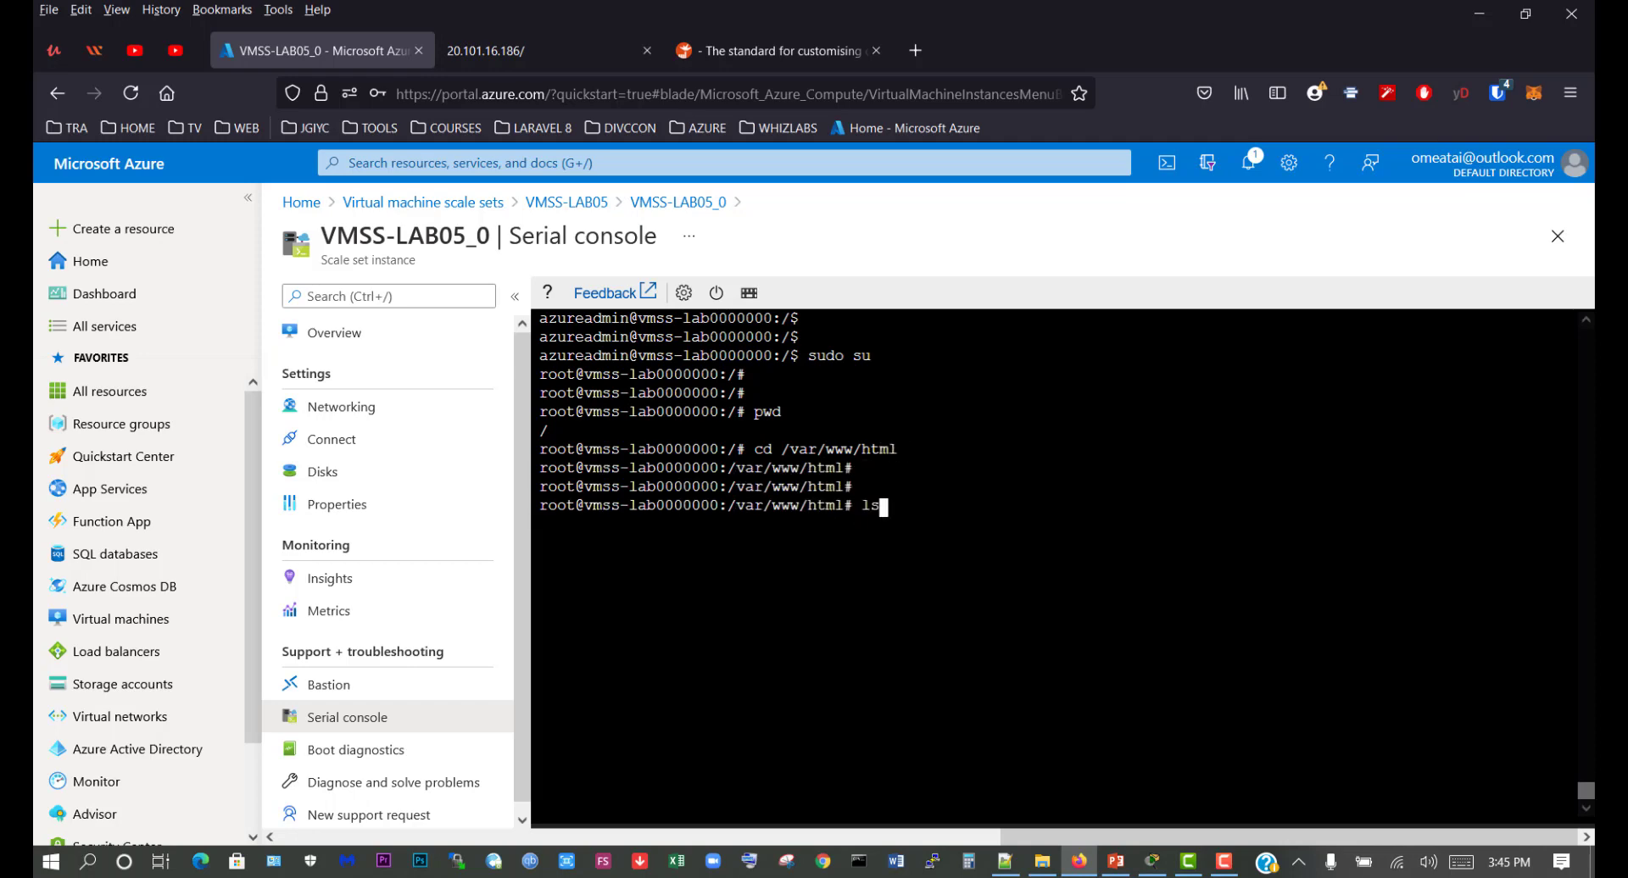
key(Return)
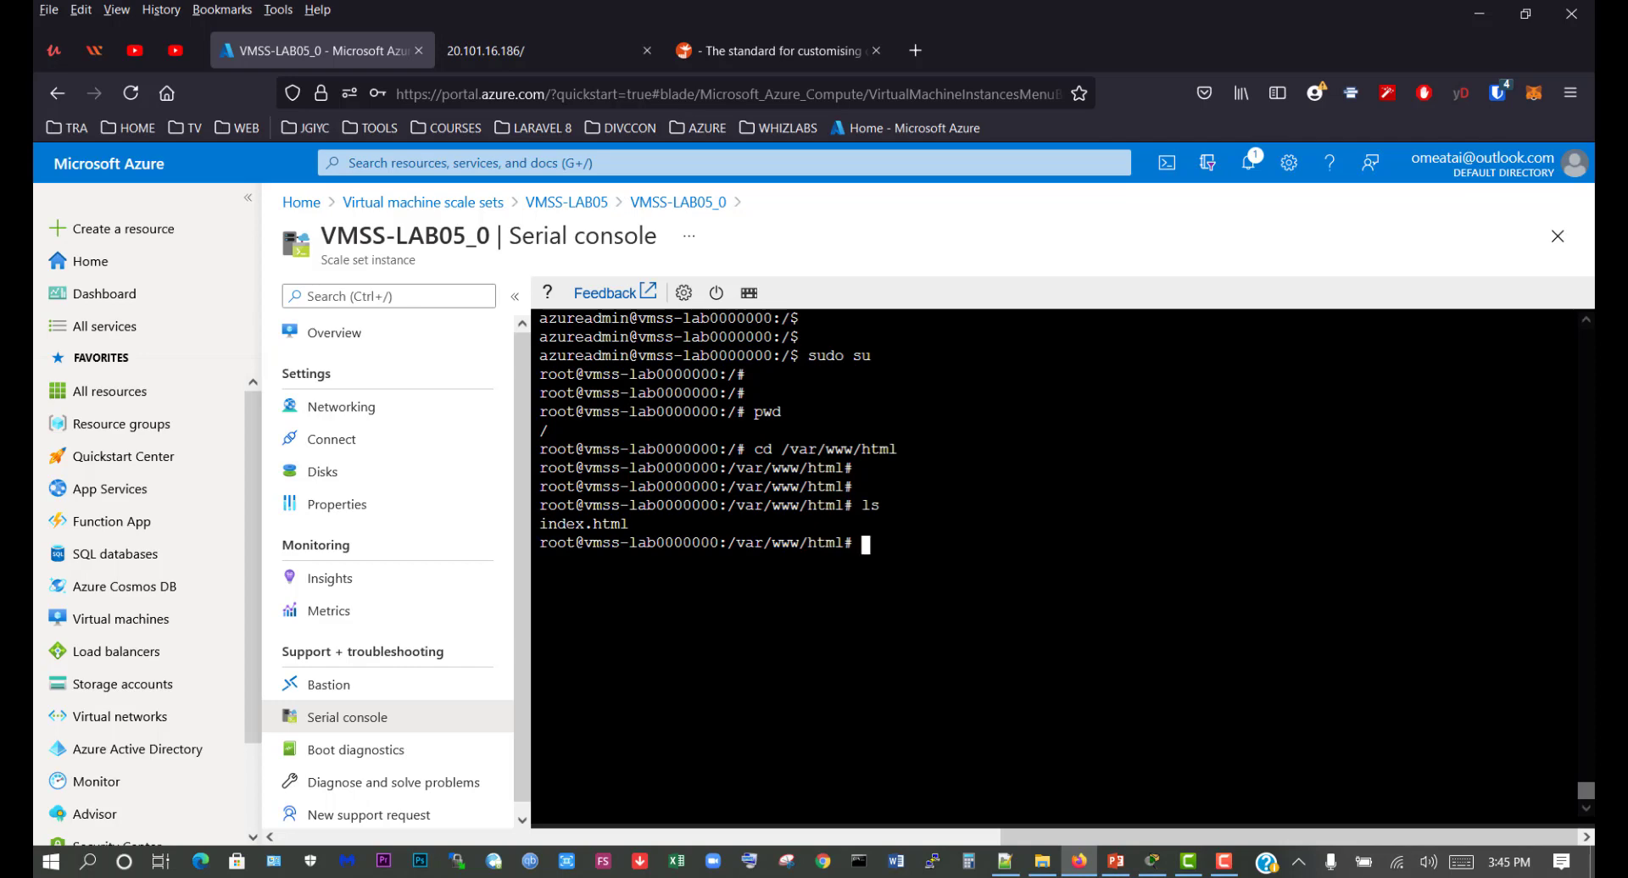
Display the contents of index.html with cat and examine the page's message line.
text(cat index)
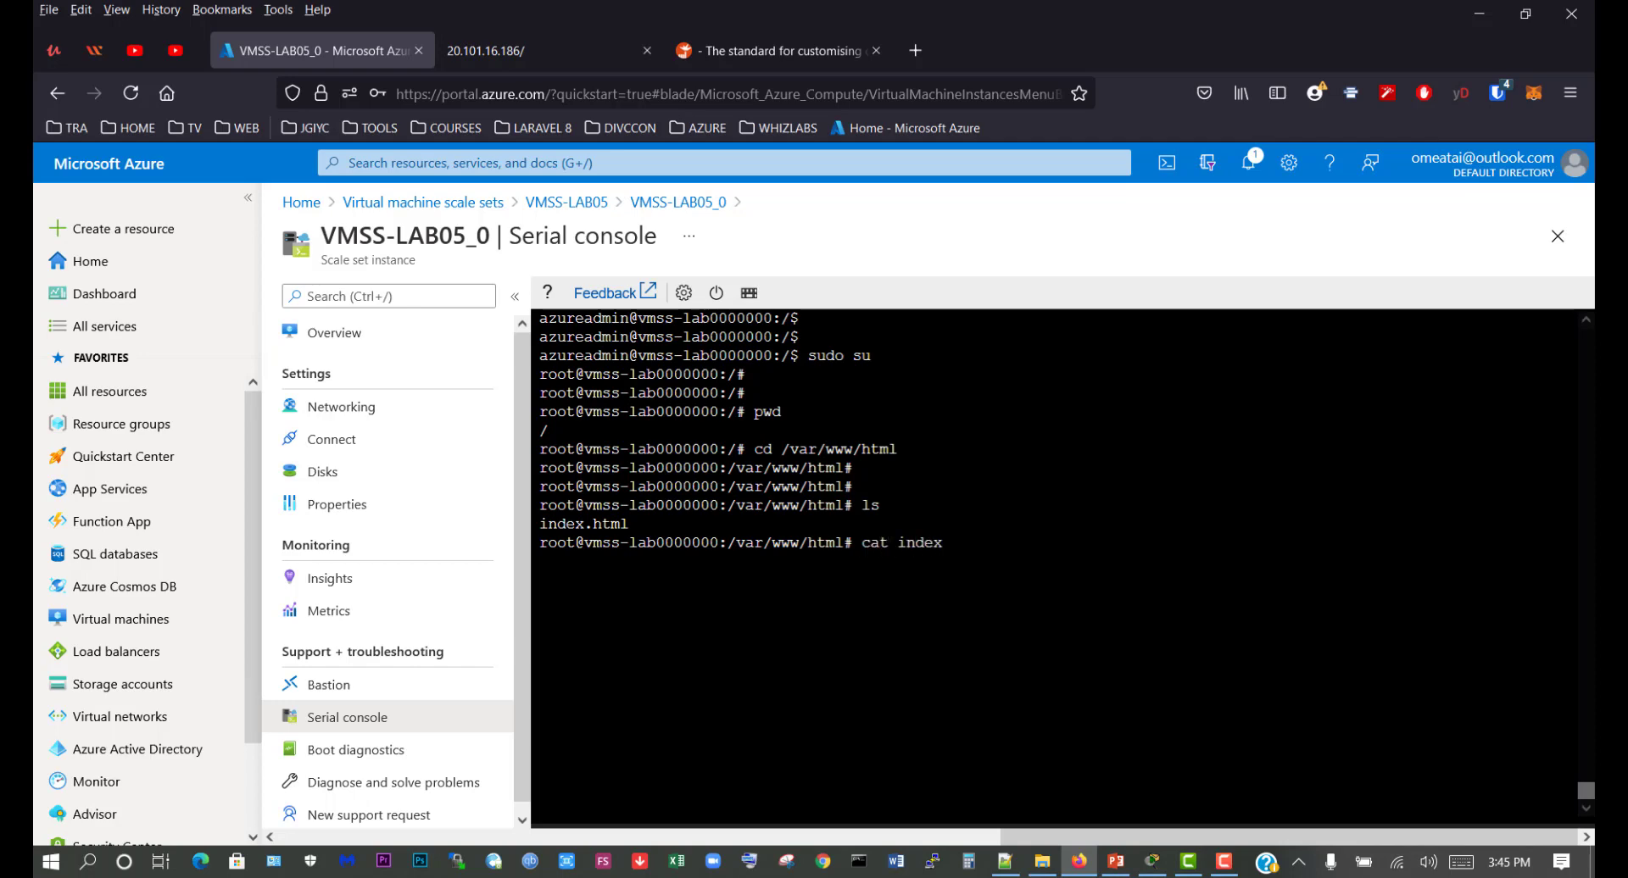
text(.html)
key(Return)
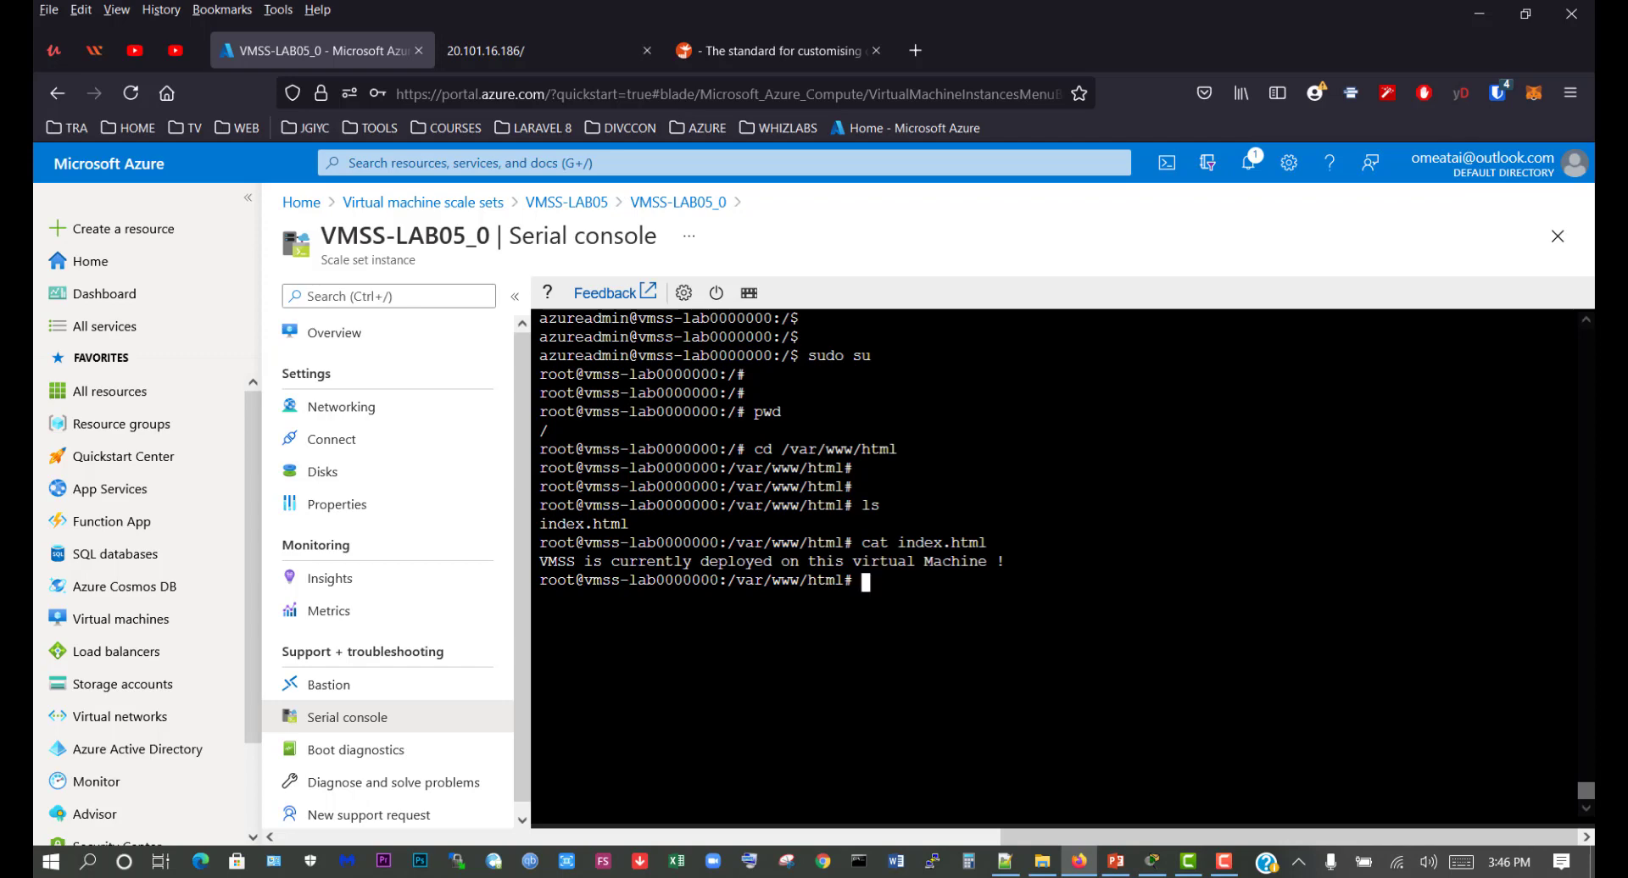
drag(1006, 561, 541, 562)
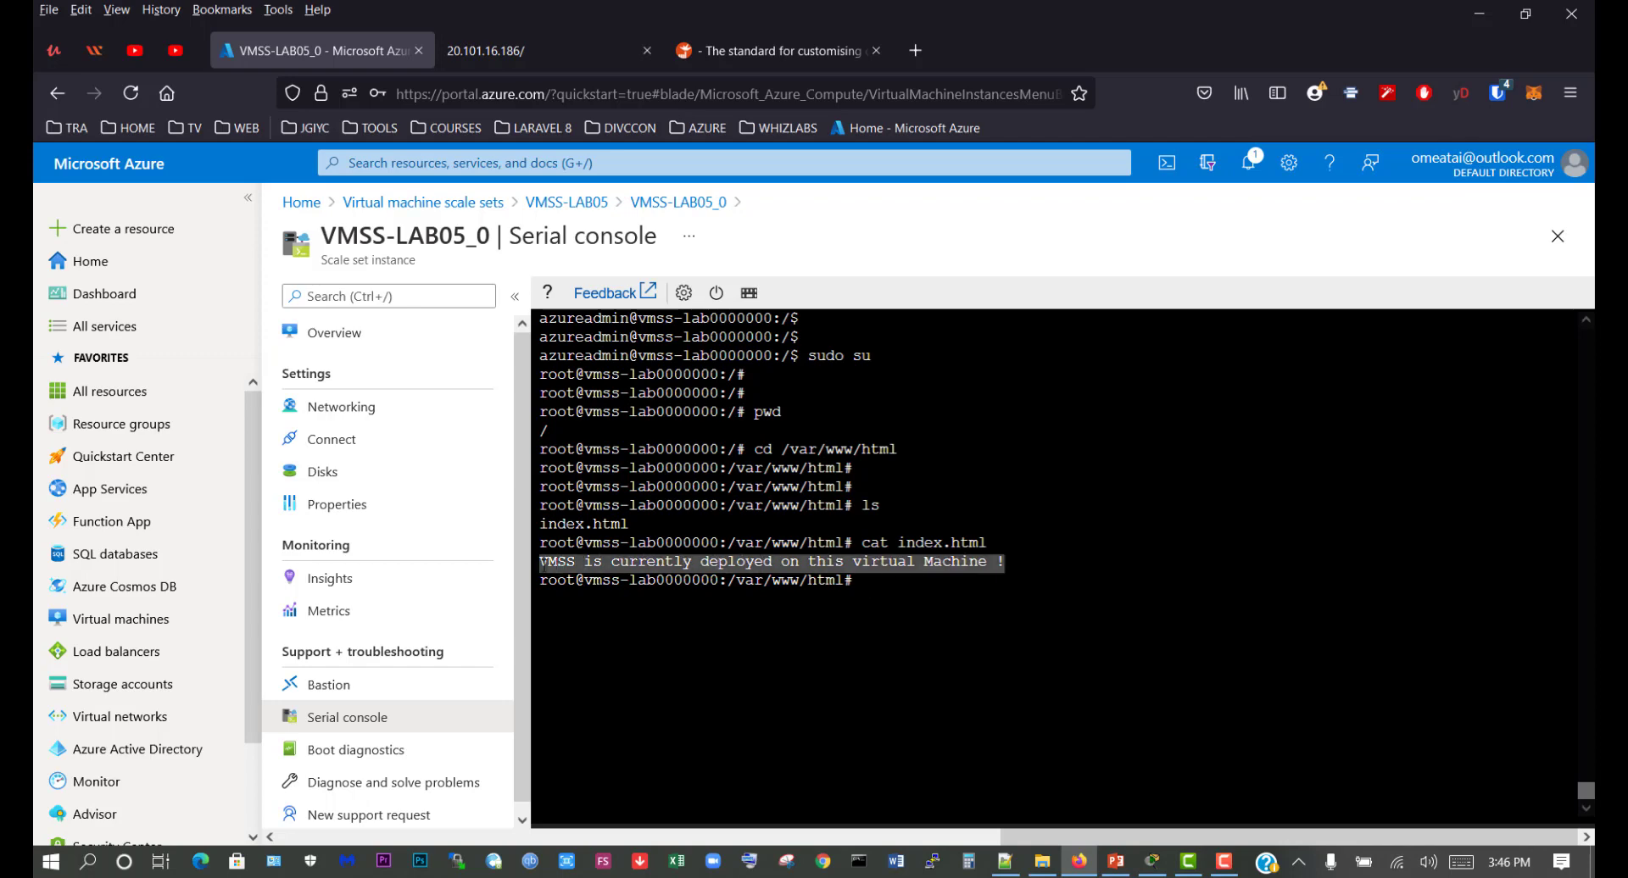
key(ctrl+c)
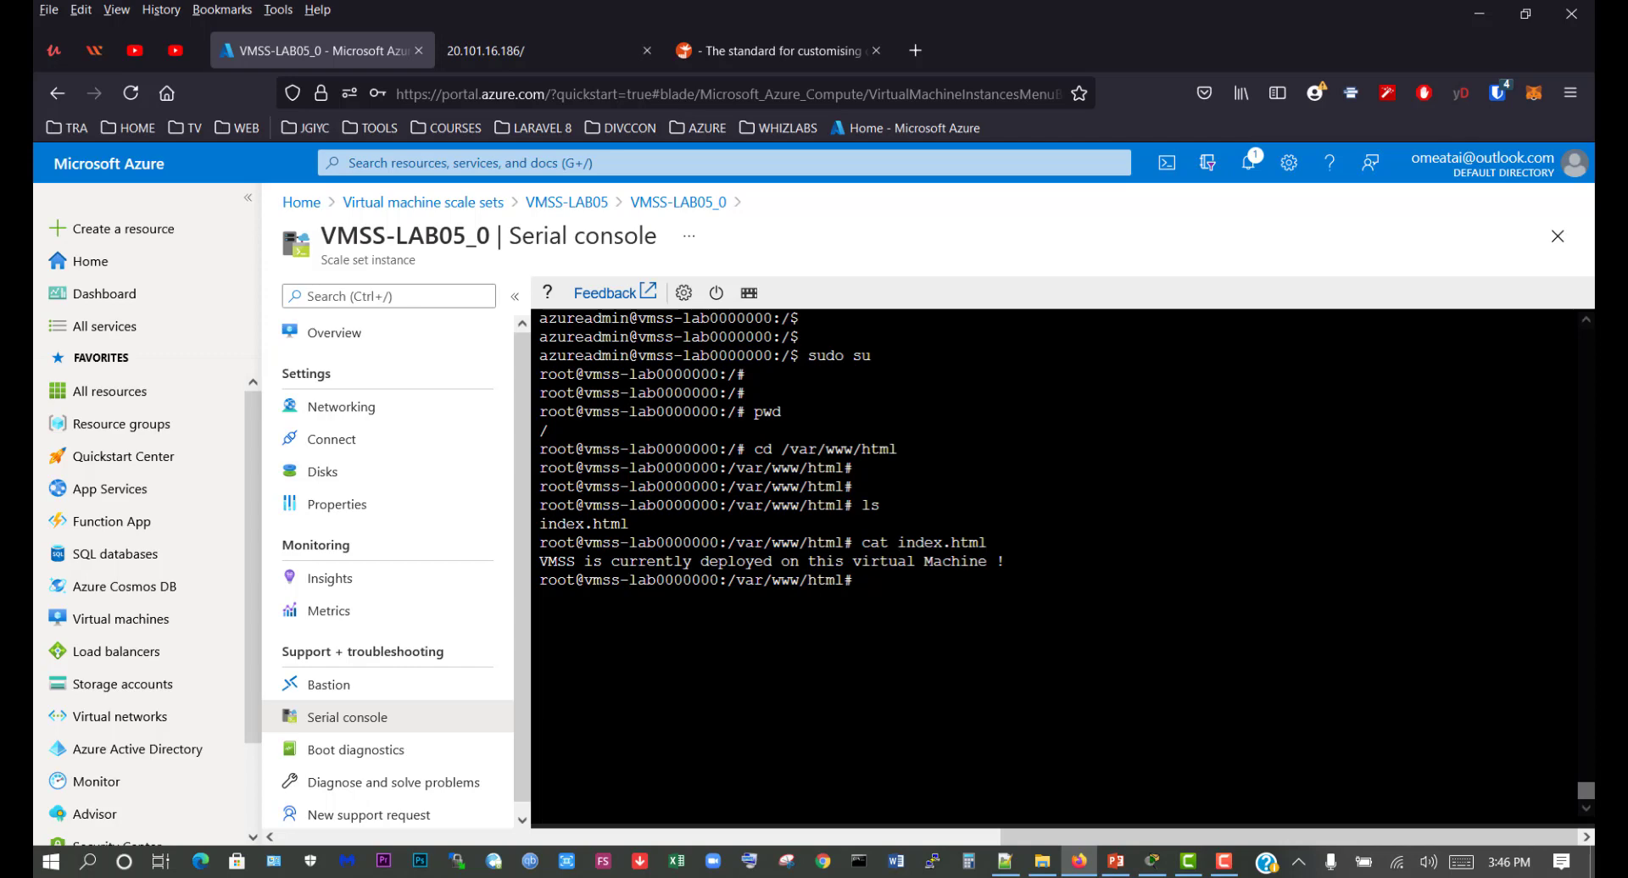
Open index.html in nano and replace the exclamation mark at the end of the message with 001.
text(nano index.html)
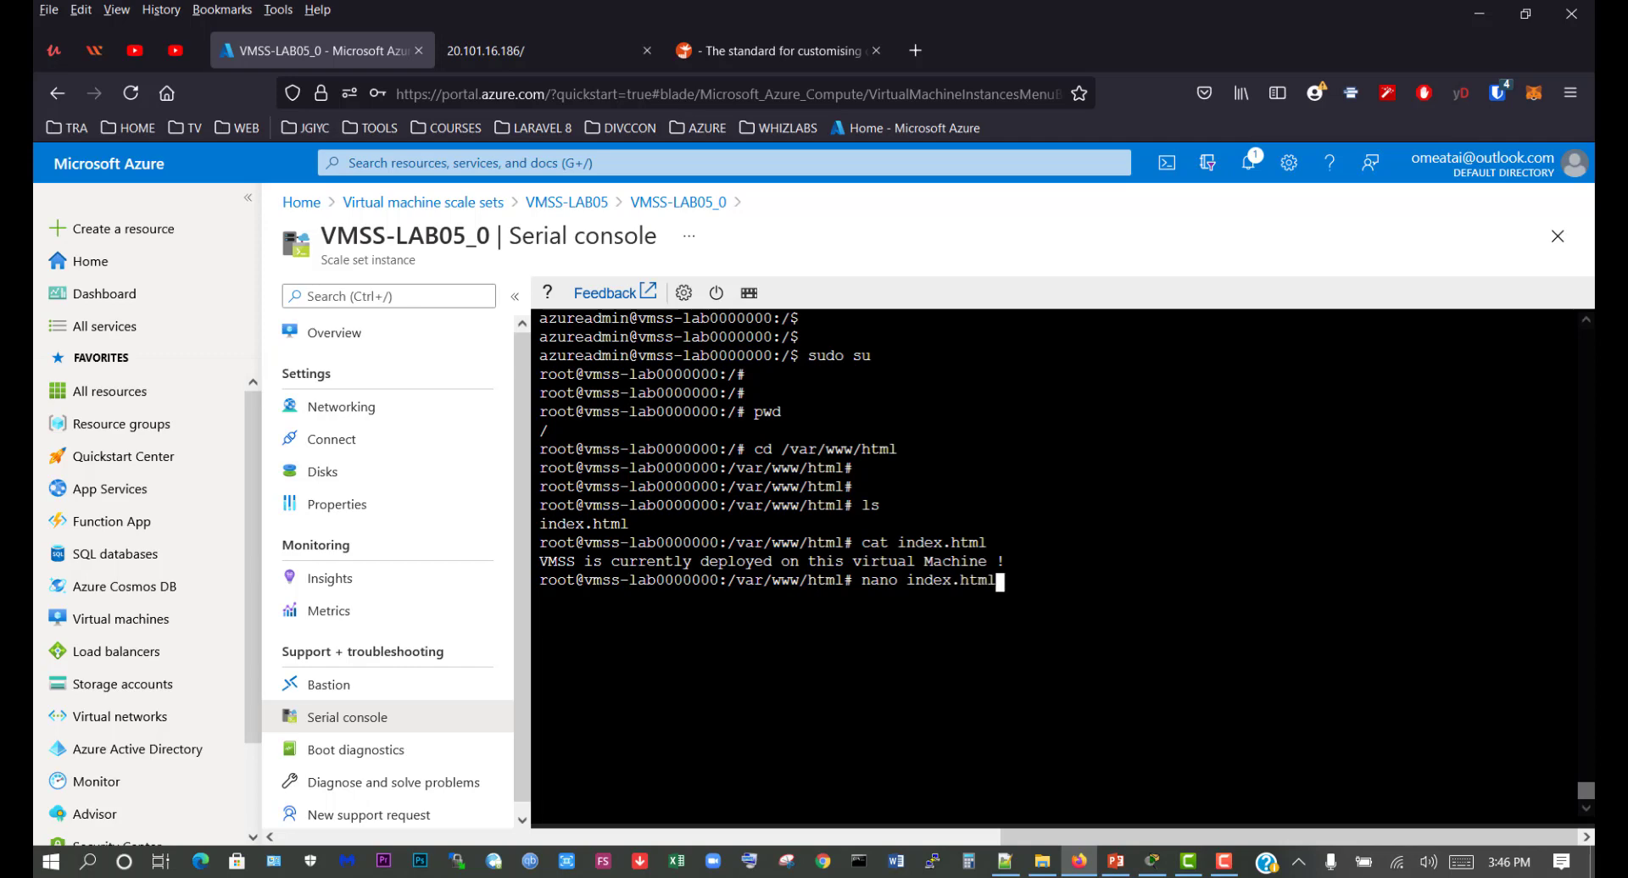
key(Return)
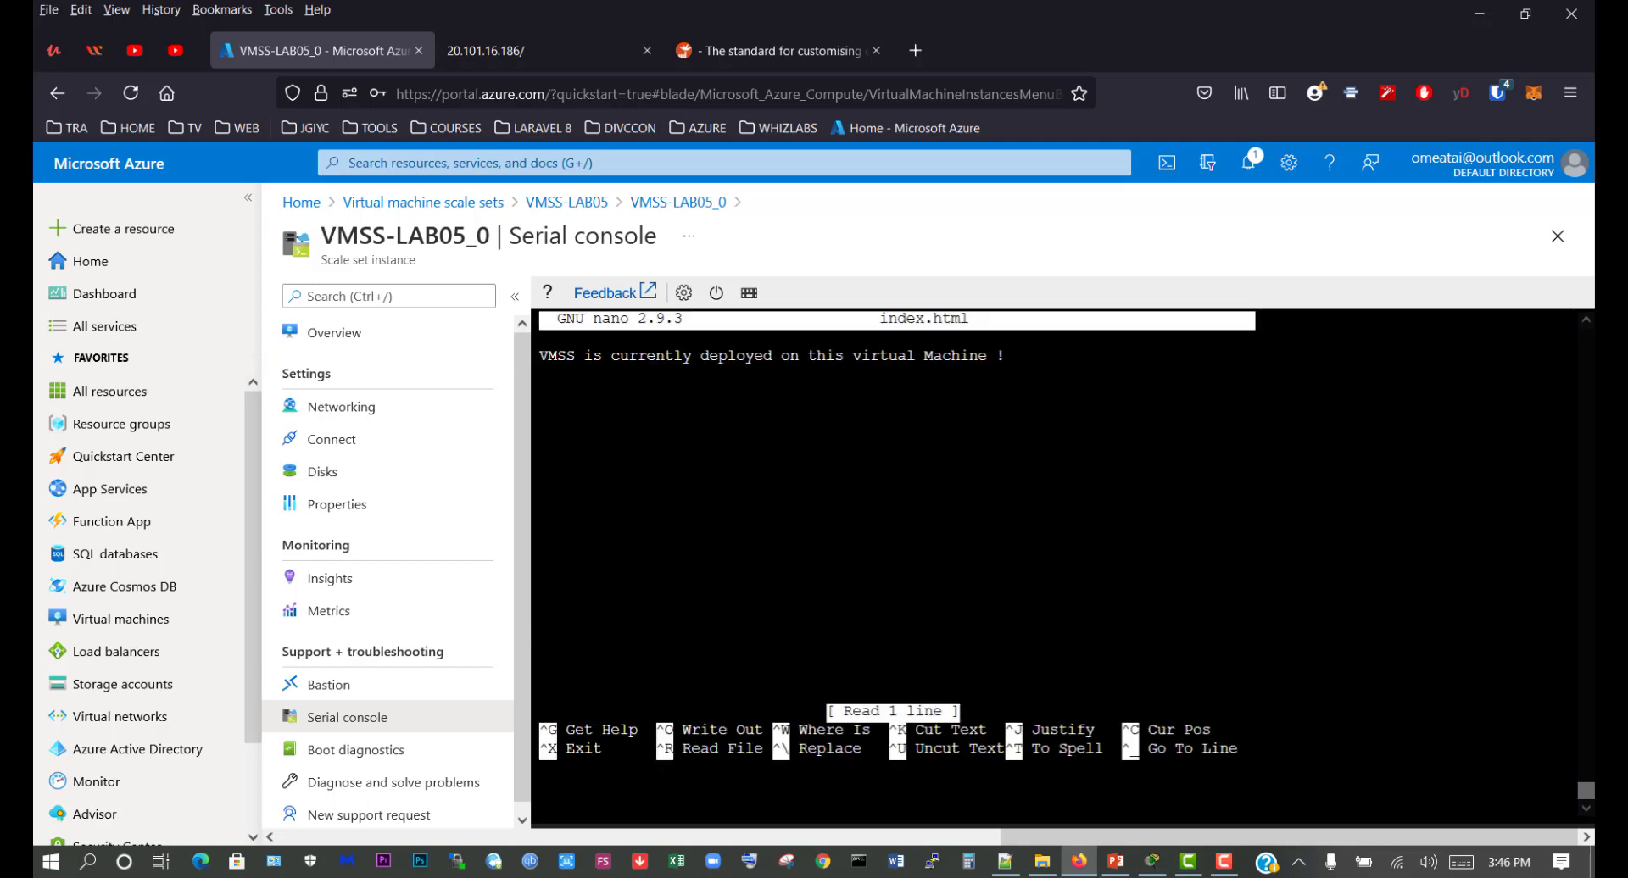
key(Right)
key(Right)
key(Right)
key(Right)
key(Right)
key(Right)
key(Right)
key(Right)
key(Right)
key(Right)
key(Right)
key(Right)
key(Right)
key(Right)
key(Right)
key(Right)
key(Right)
key(Right)
key(Right)
key(Right)
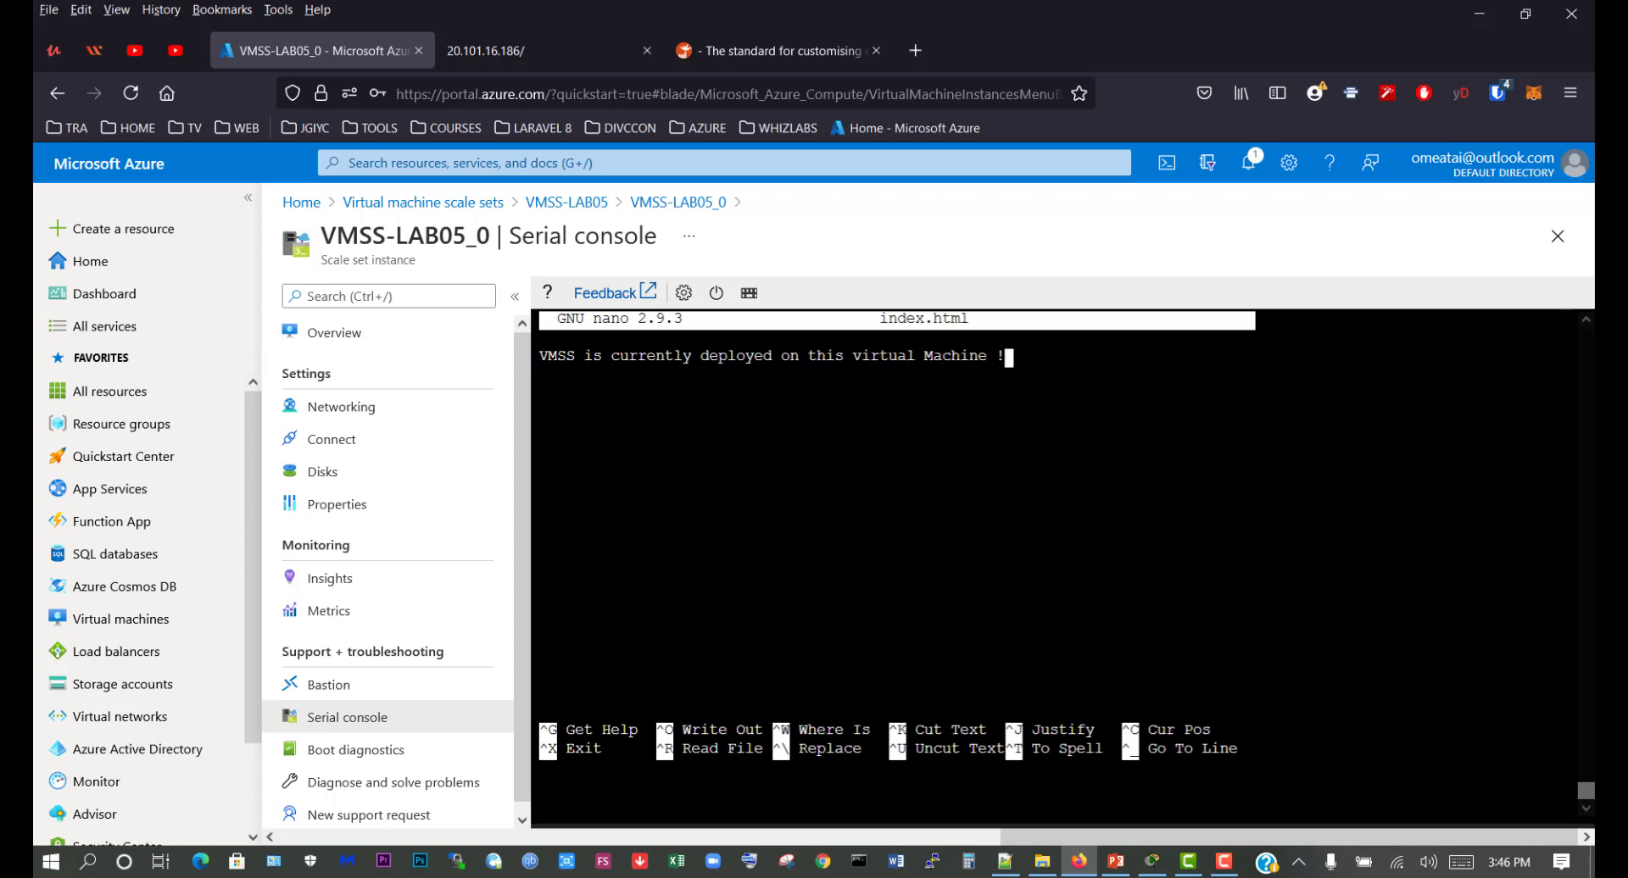
key(Delete)
key(Delete)
text(001)
Exit nano on VMSS-LAB05_0, saving the changes under the file name index.html.
key(ctrl+x)
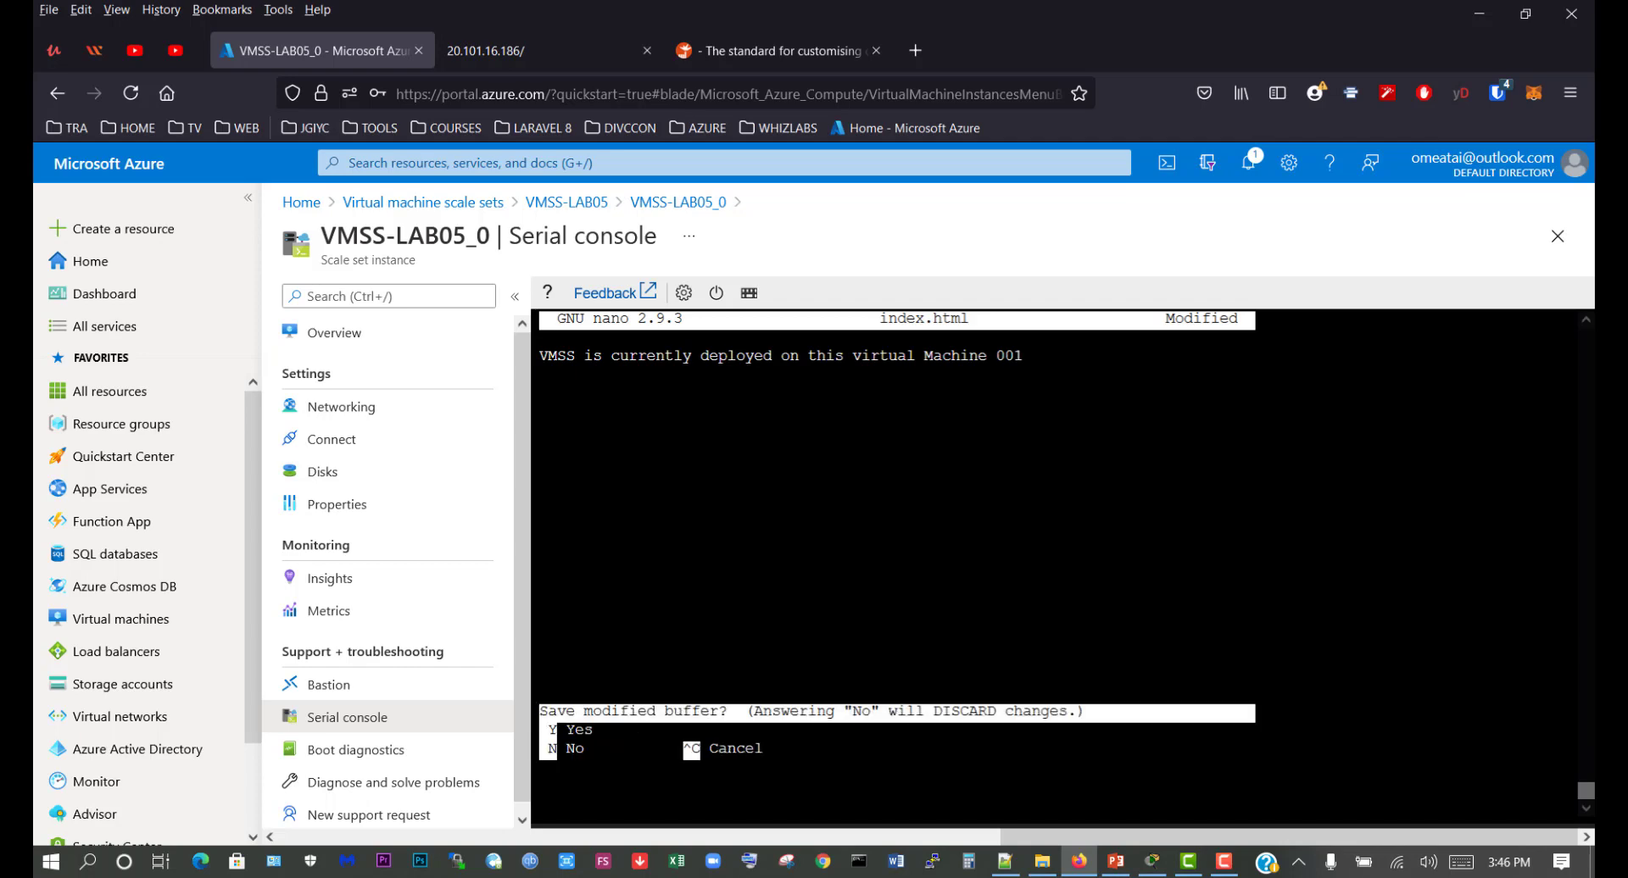
key(y)
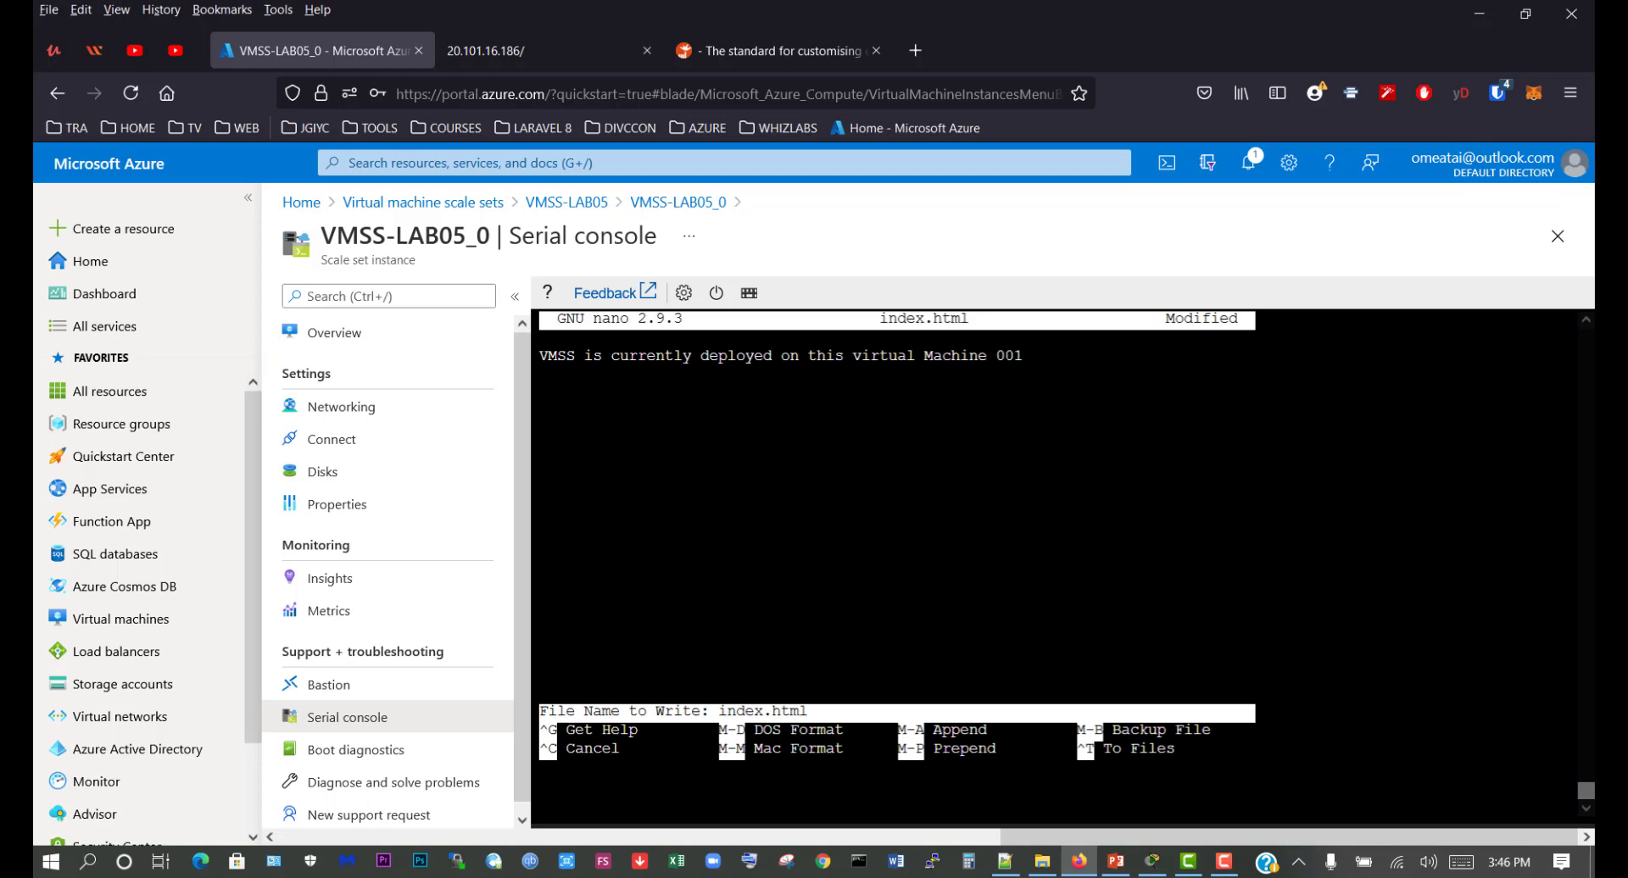
key(Return)
key(Return)
key(Return)
key(Return)
key(Return)
key(Return)
key(Return)
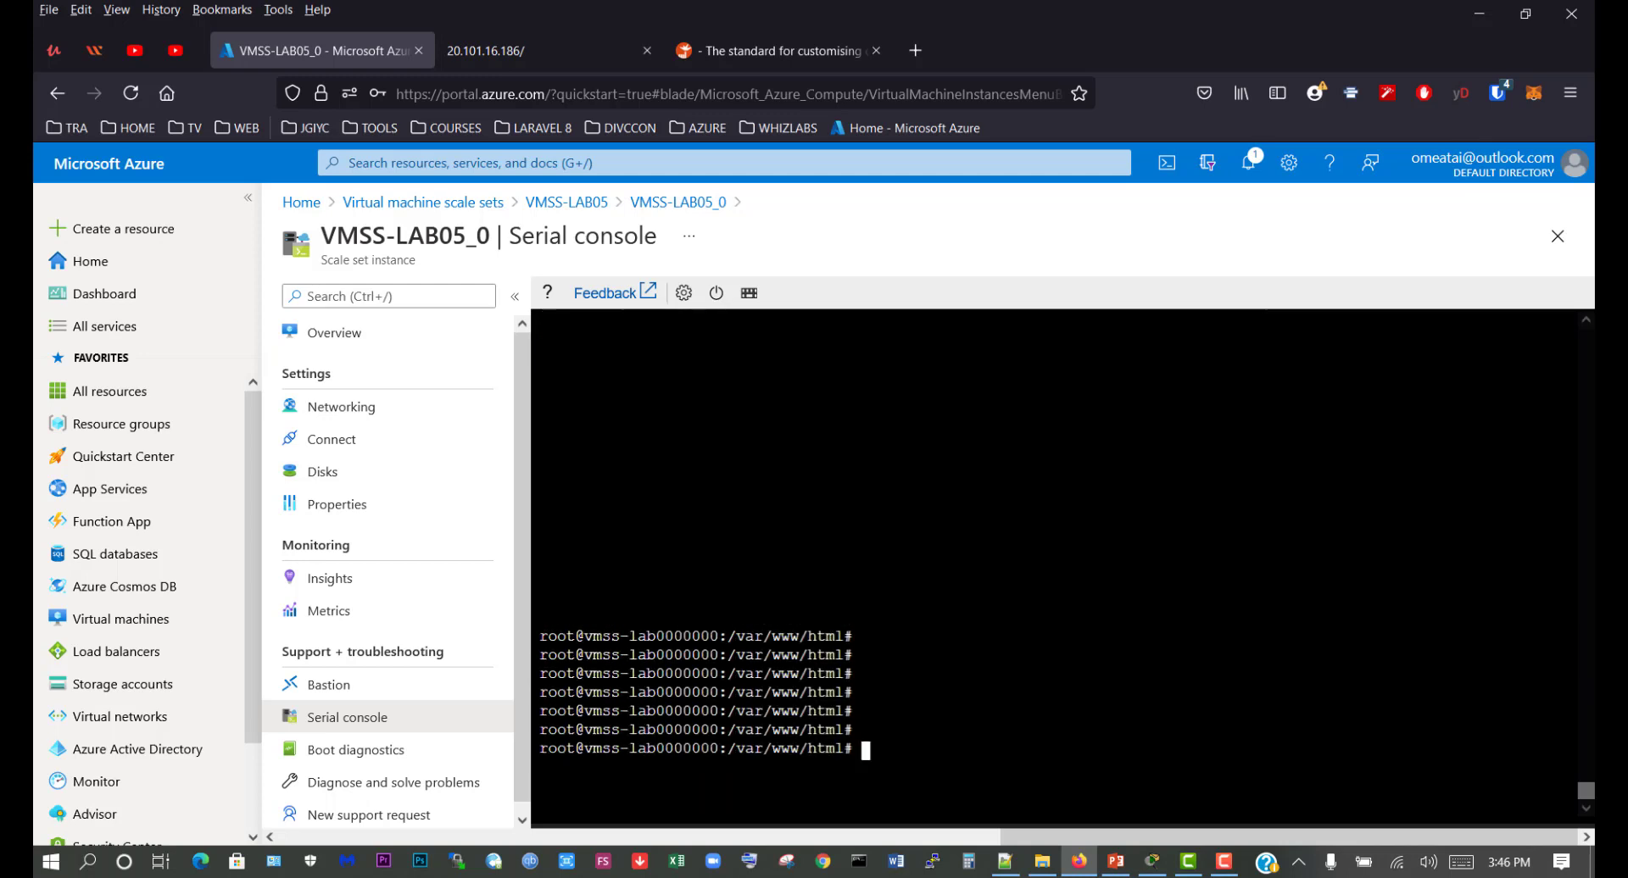
Display index.html with cat on VMSS-LAB05_0 and check its edited message line.
text(cat )
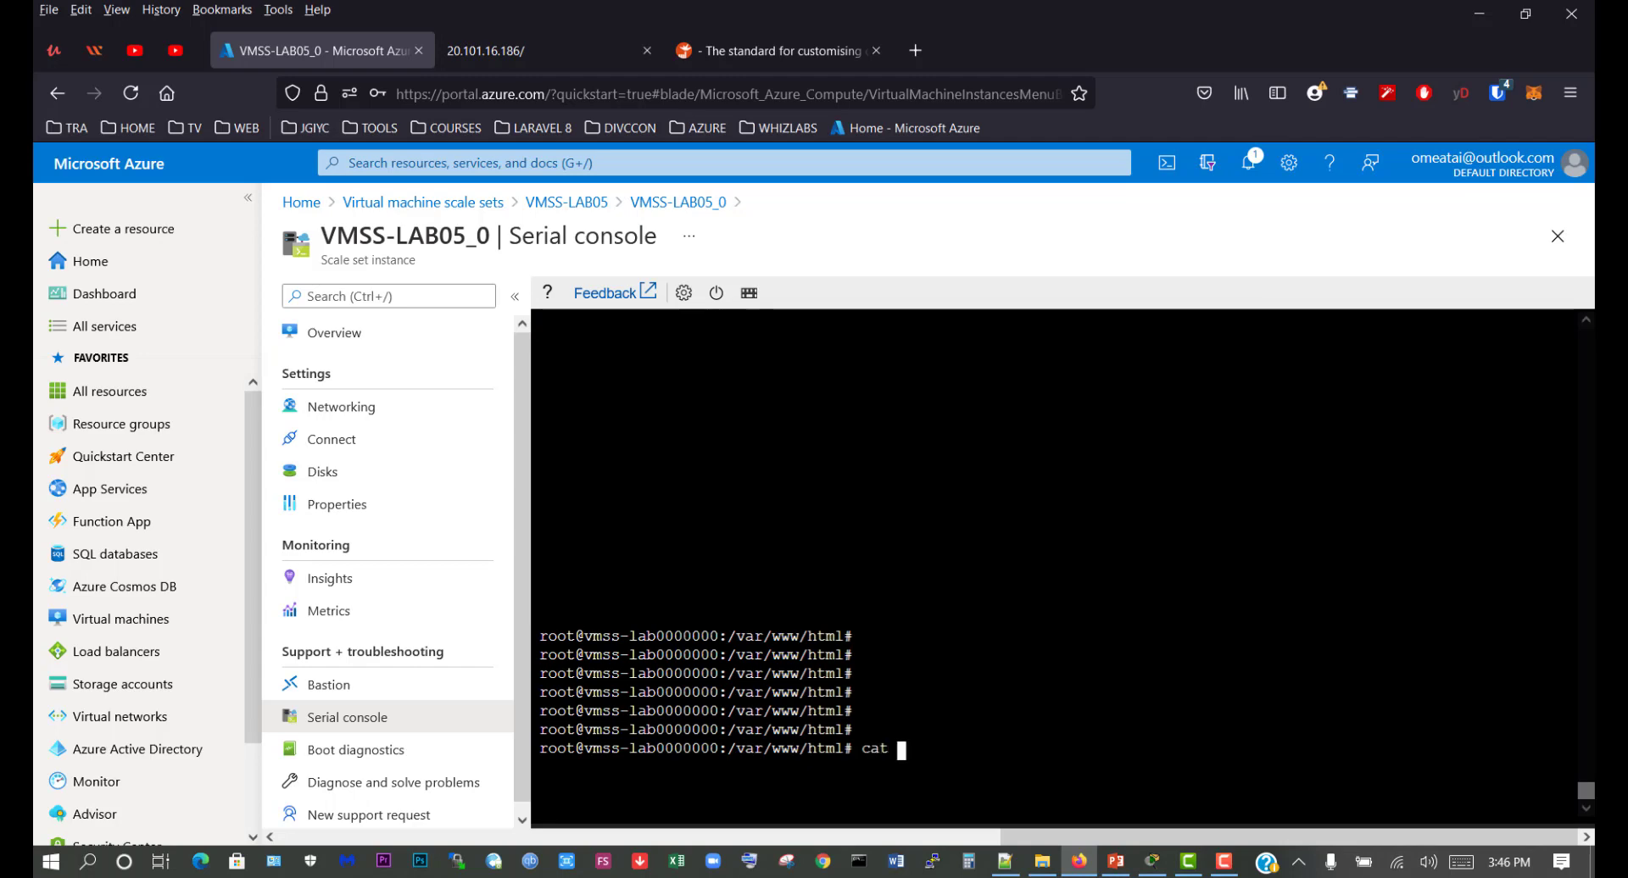
text(index.html)
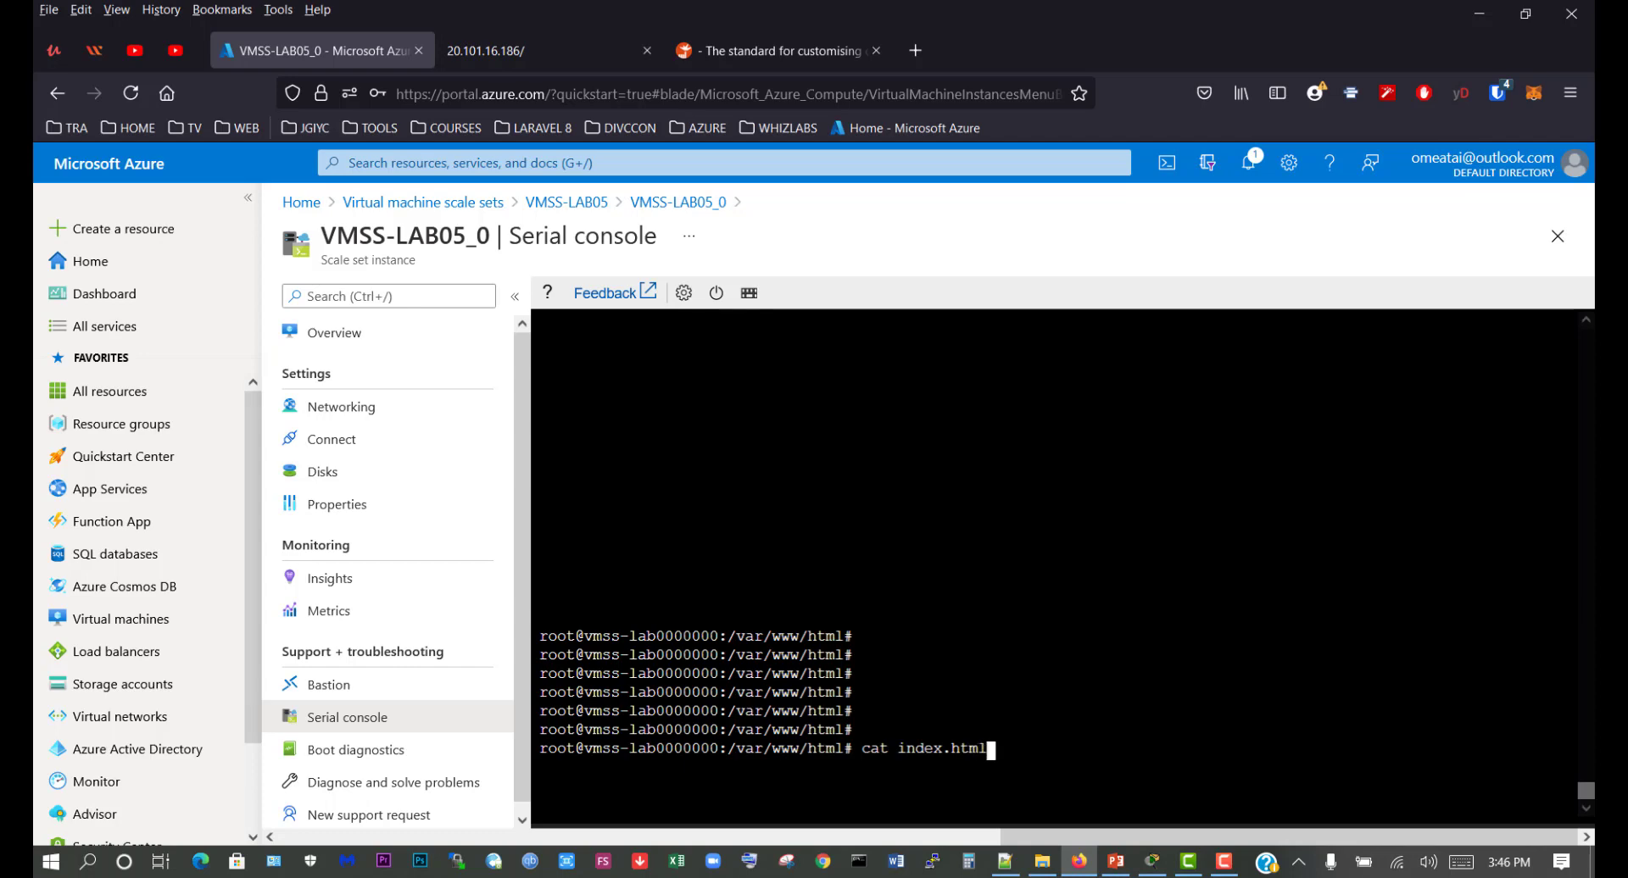
key(Return)
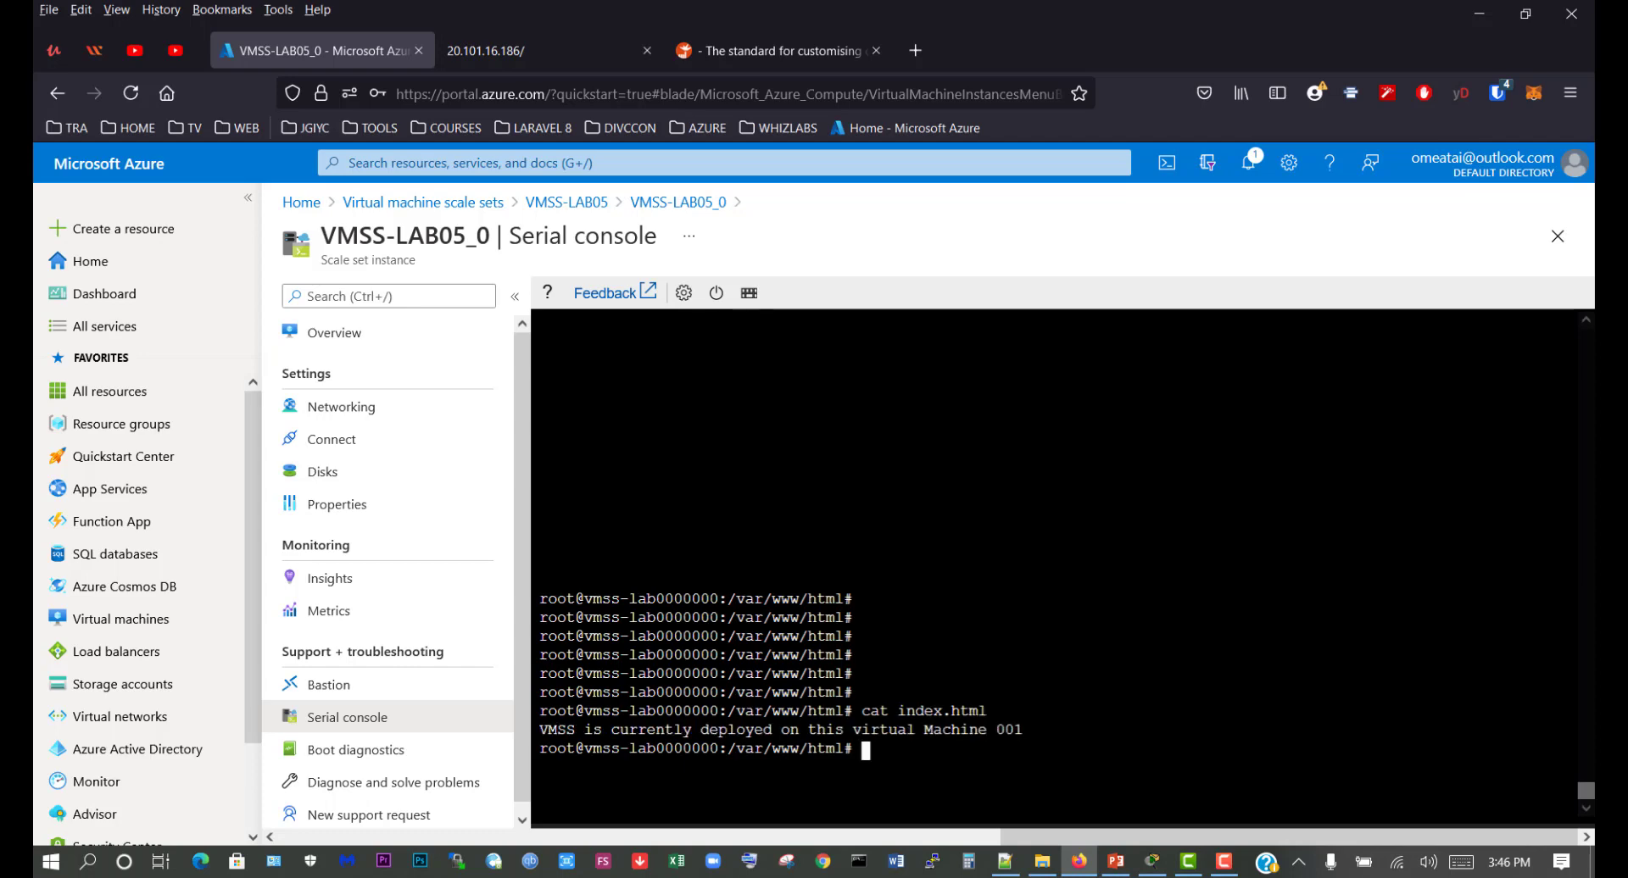
drag(1031, 731, 534, 731)
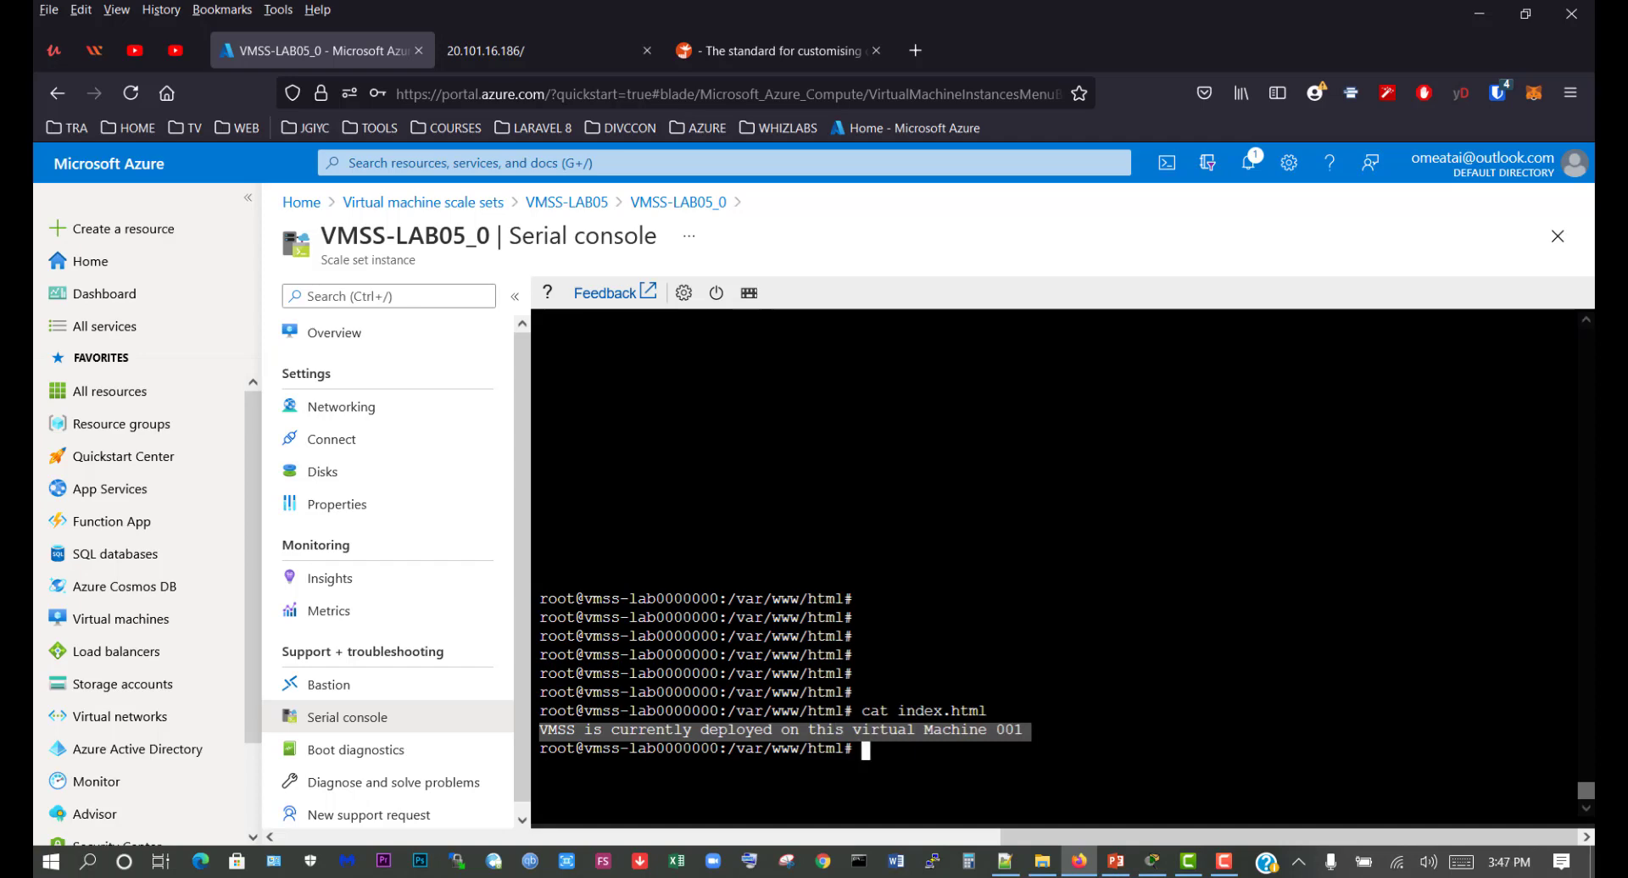
Open the serial console of instance VMSS-LAB05_1 and log in as azureadmin with the account password.
click(559, 202)
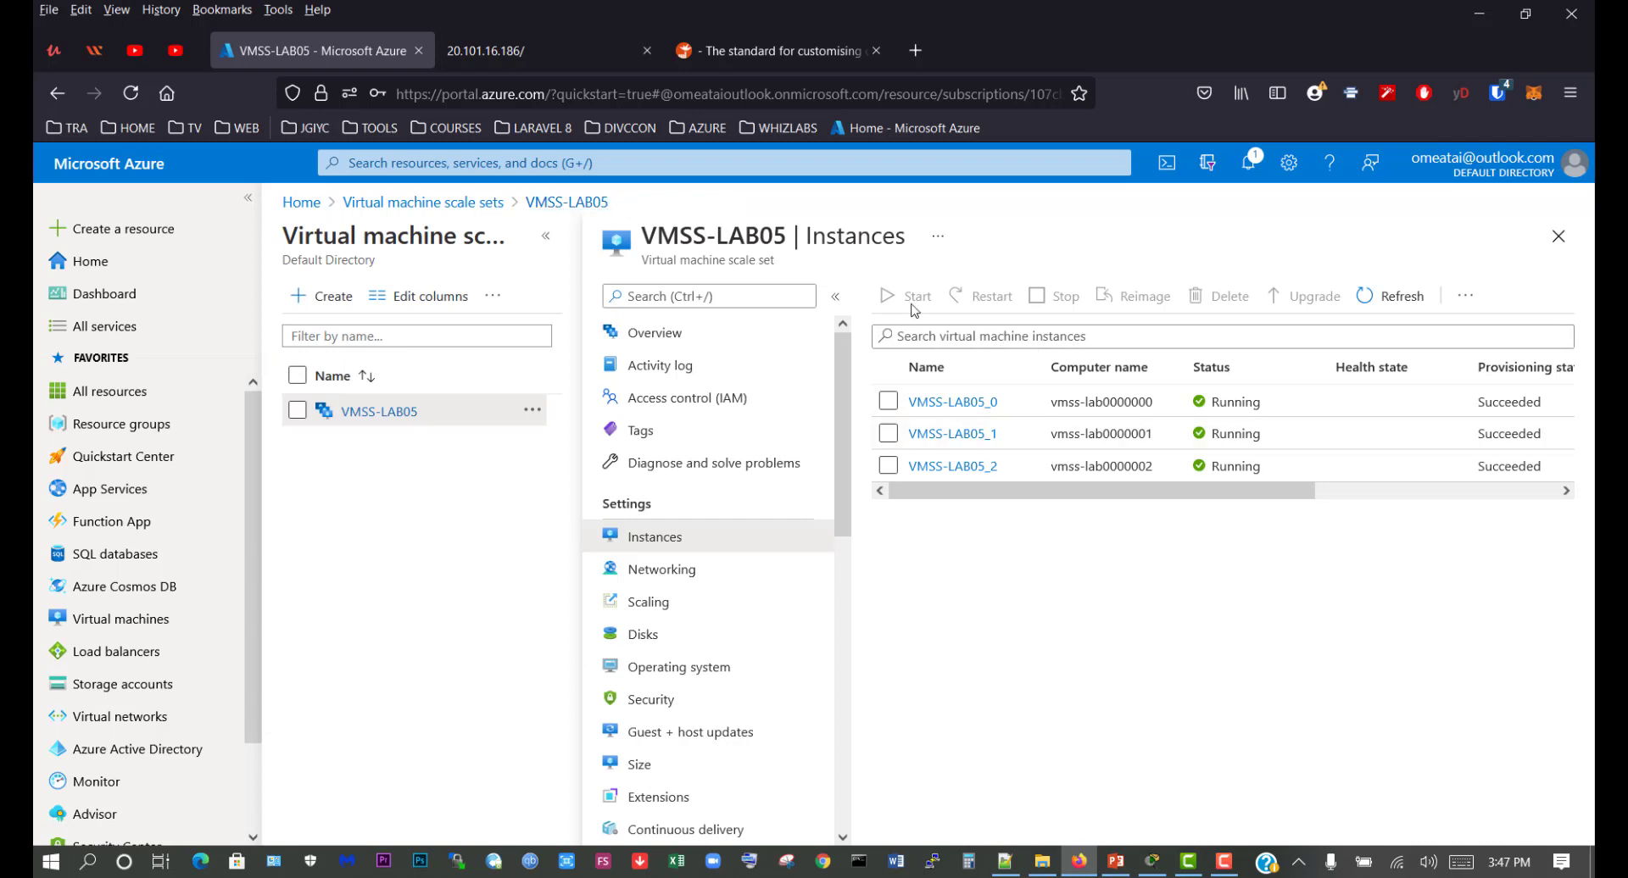
click(957, 434)
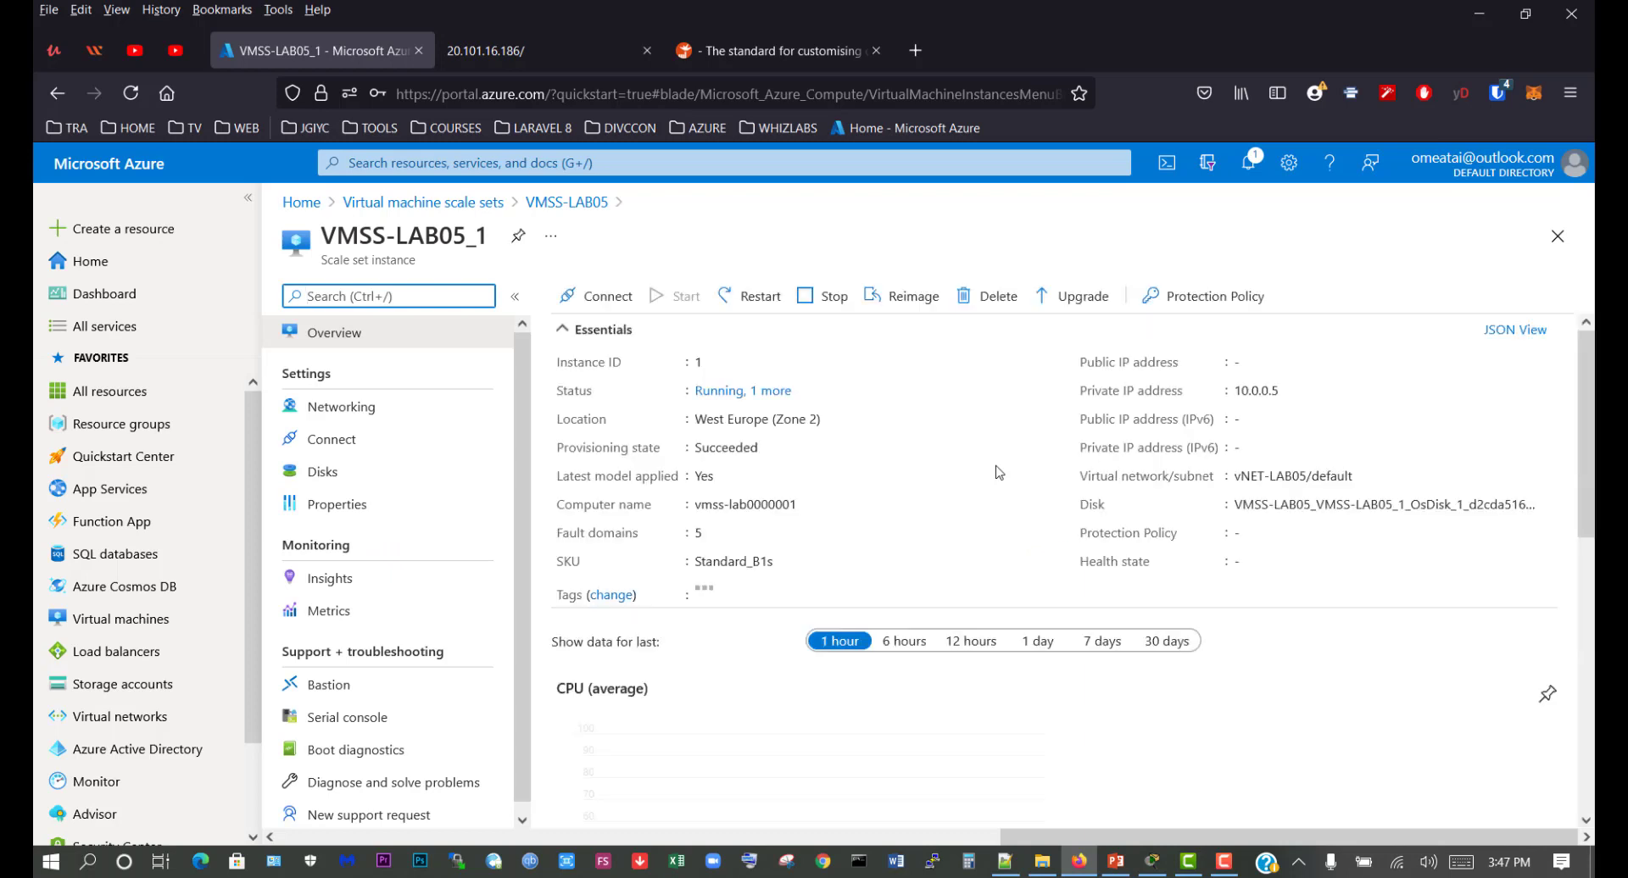
click(362, 718)
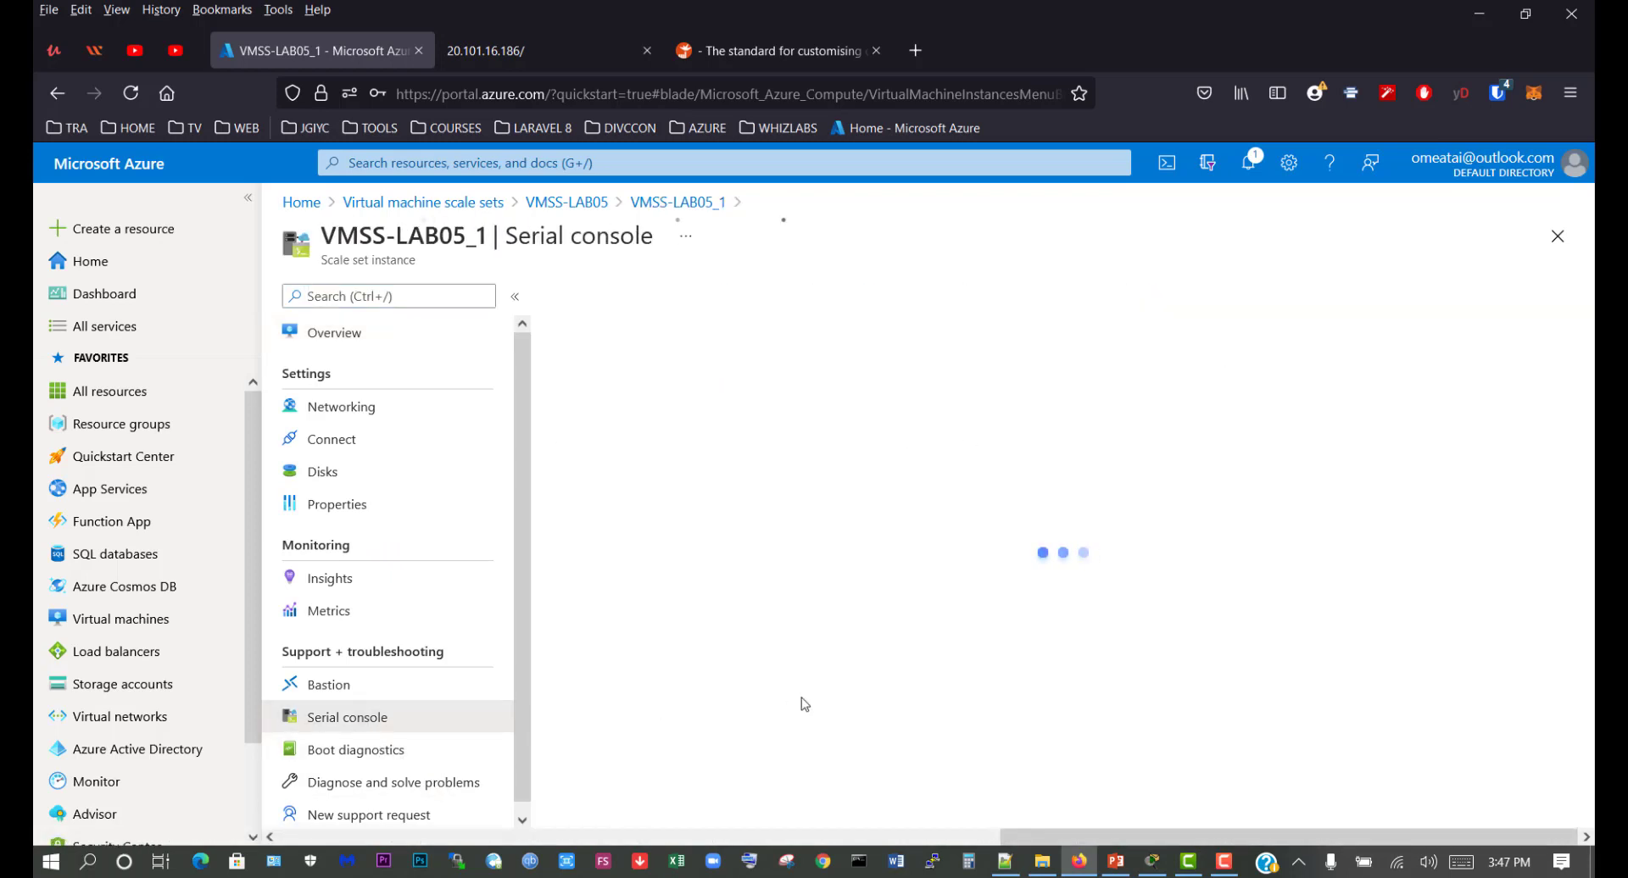
key(Return)
key(Return)
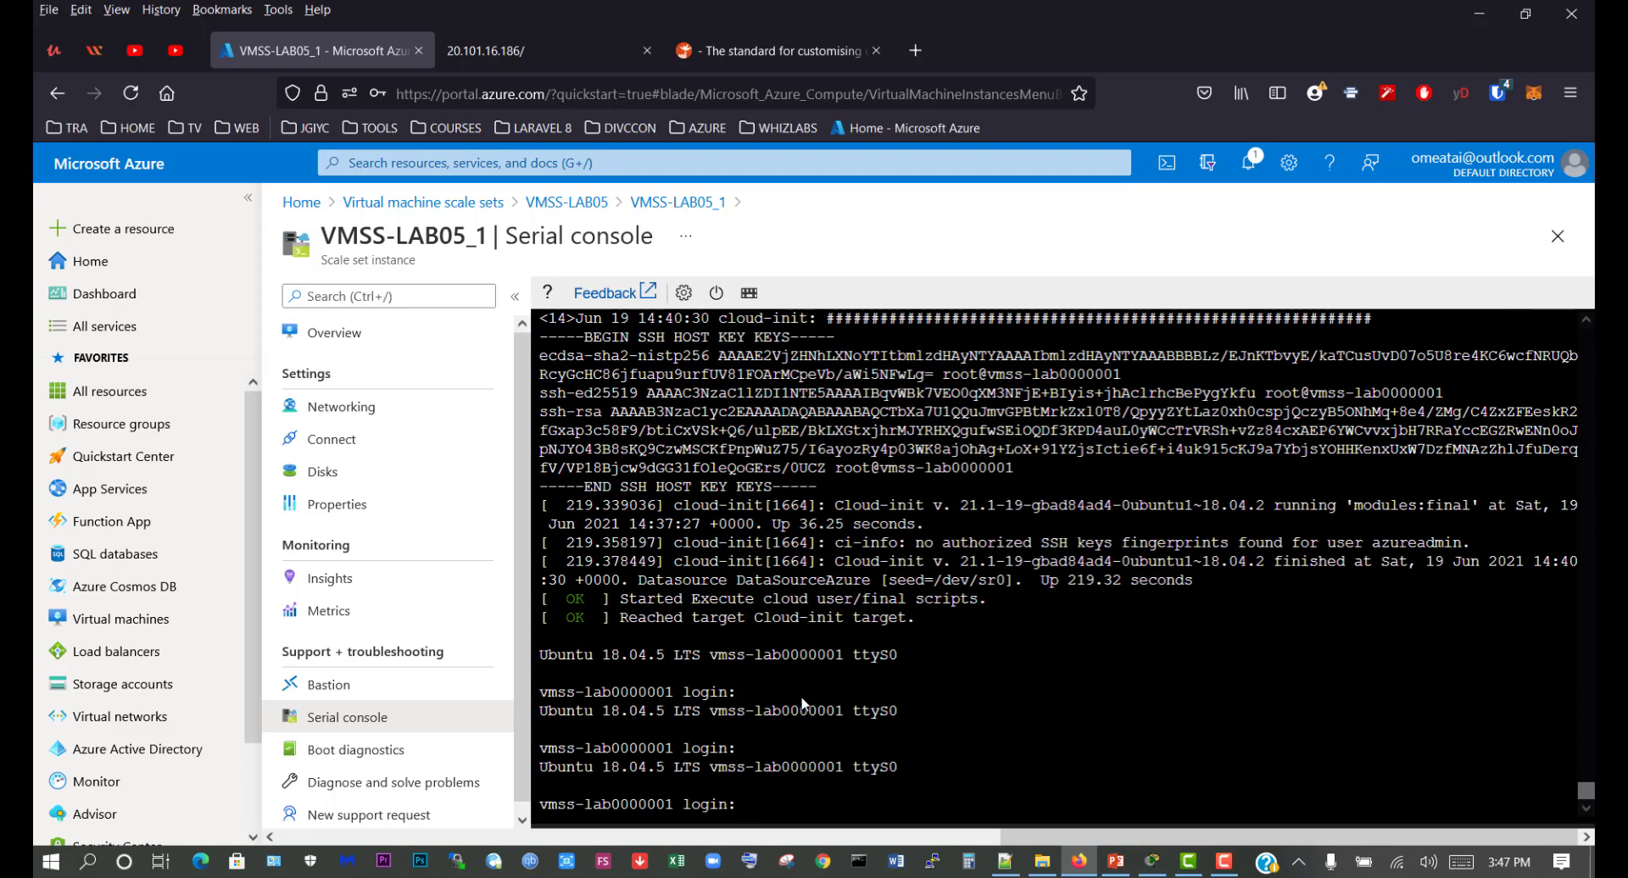
text(azureadmin)
key(Return)
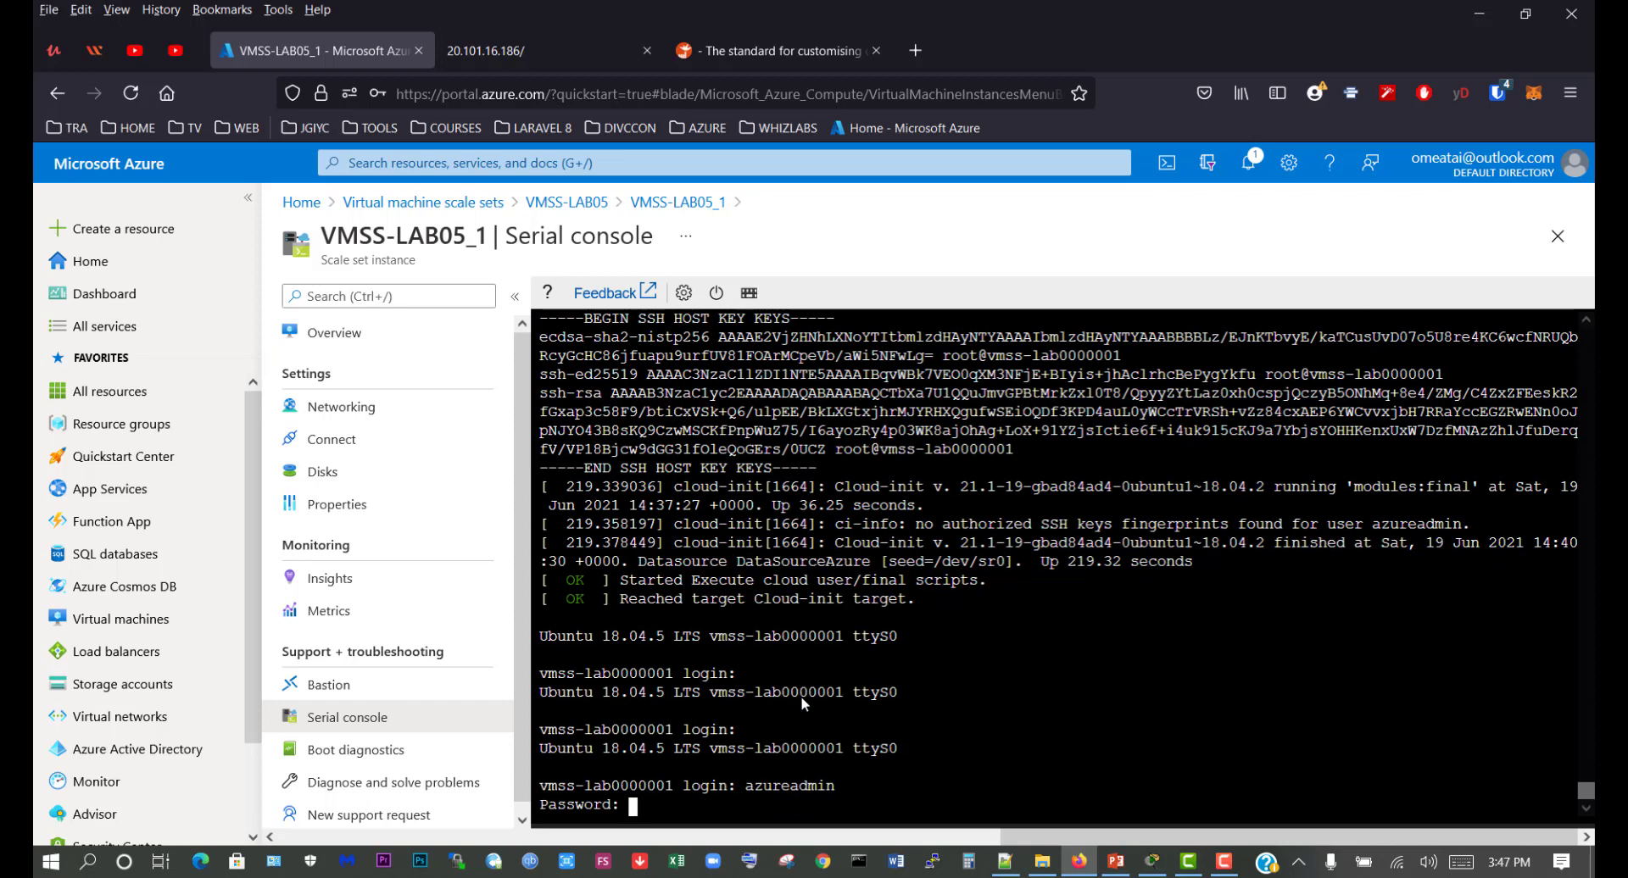
key(Return)
key(Return)
key(Return)
key(Return)
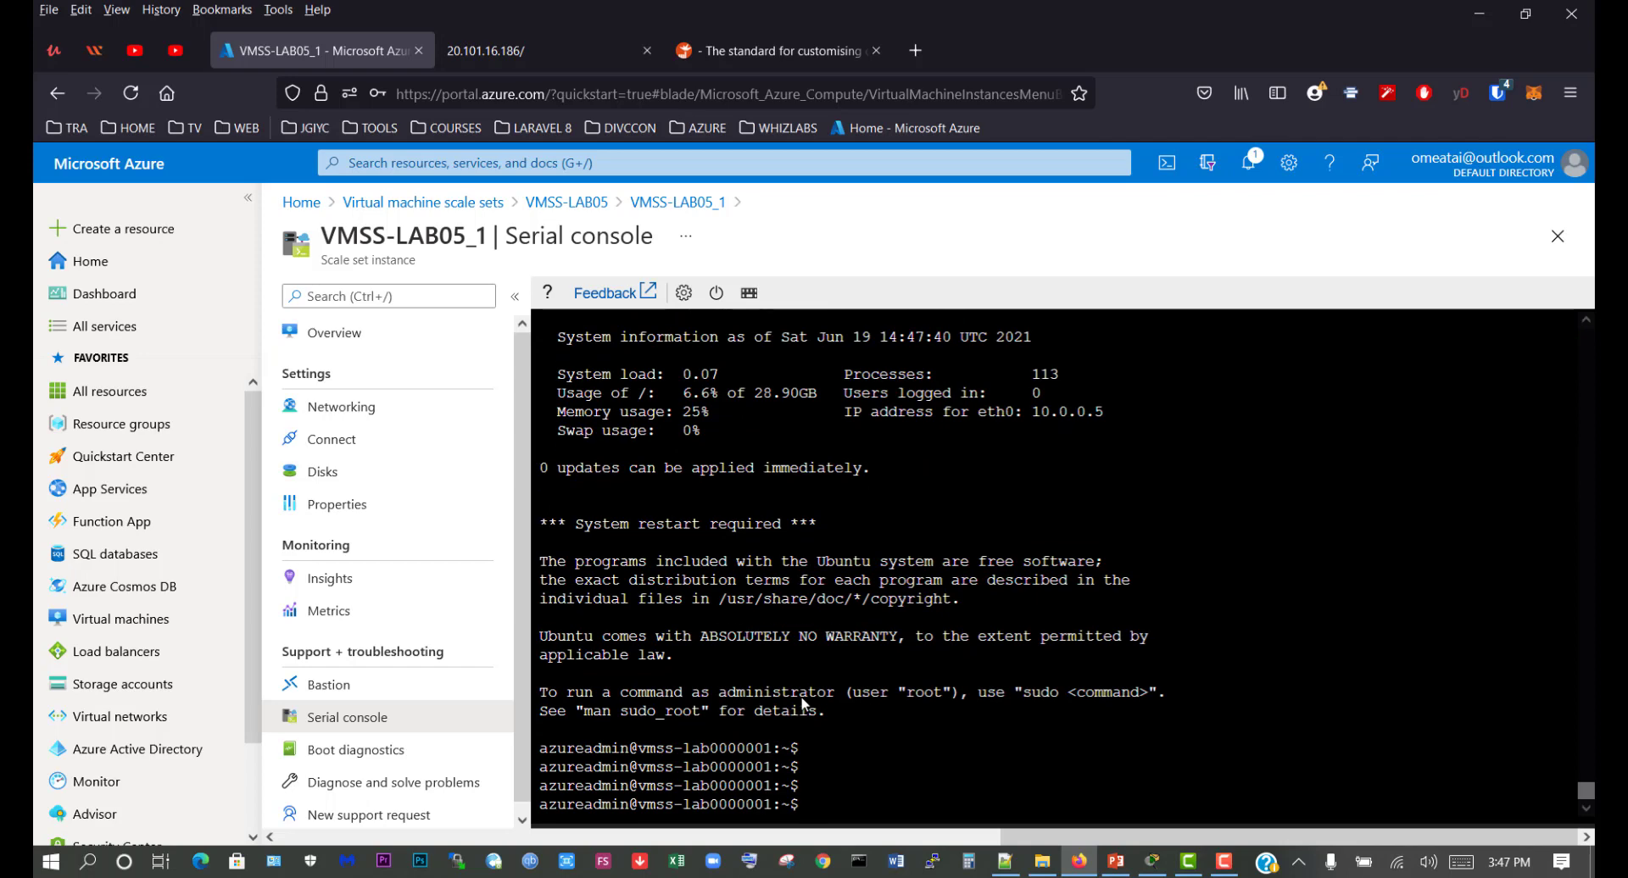
Switch to the root user on VMSS-LAB05_1 with sudo su.
text(sudo su)
key(Return)
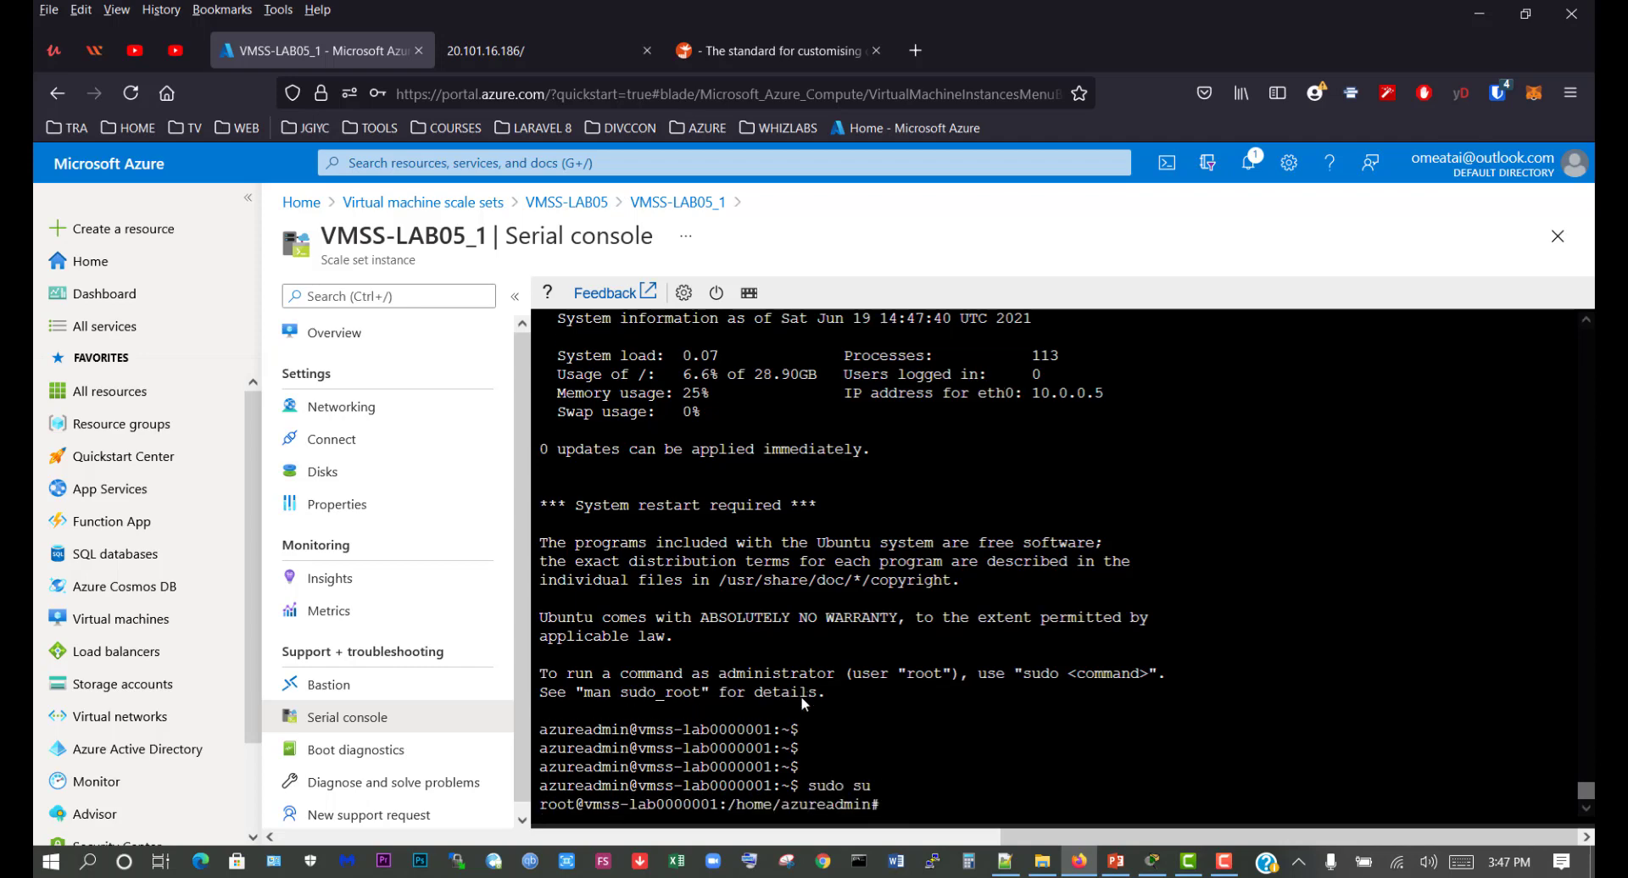
key(Return)
key(Return)
key(Return)
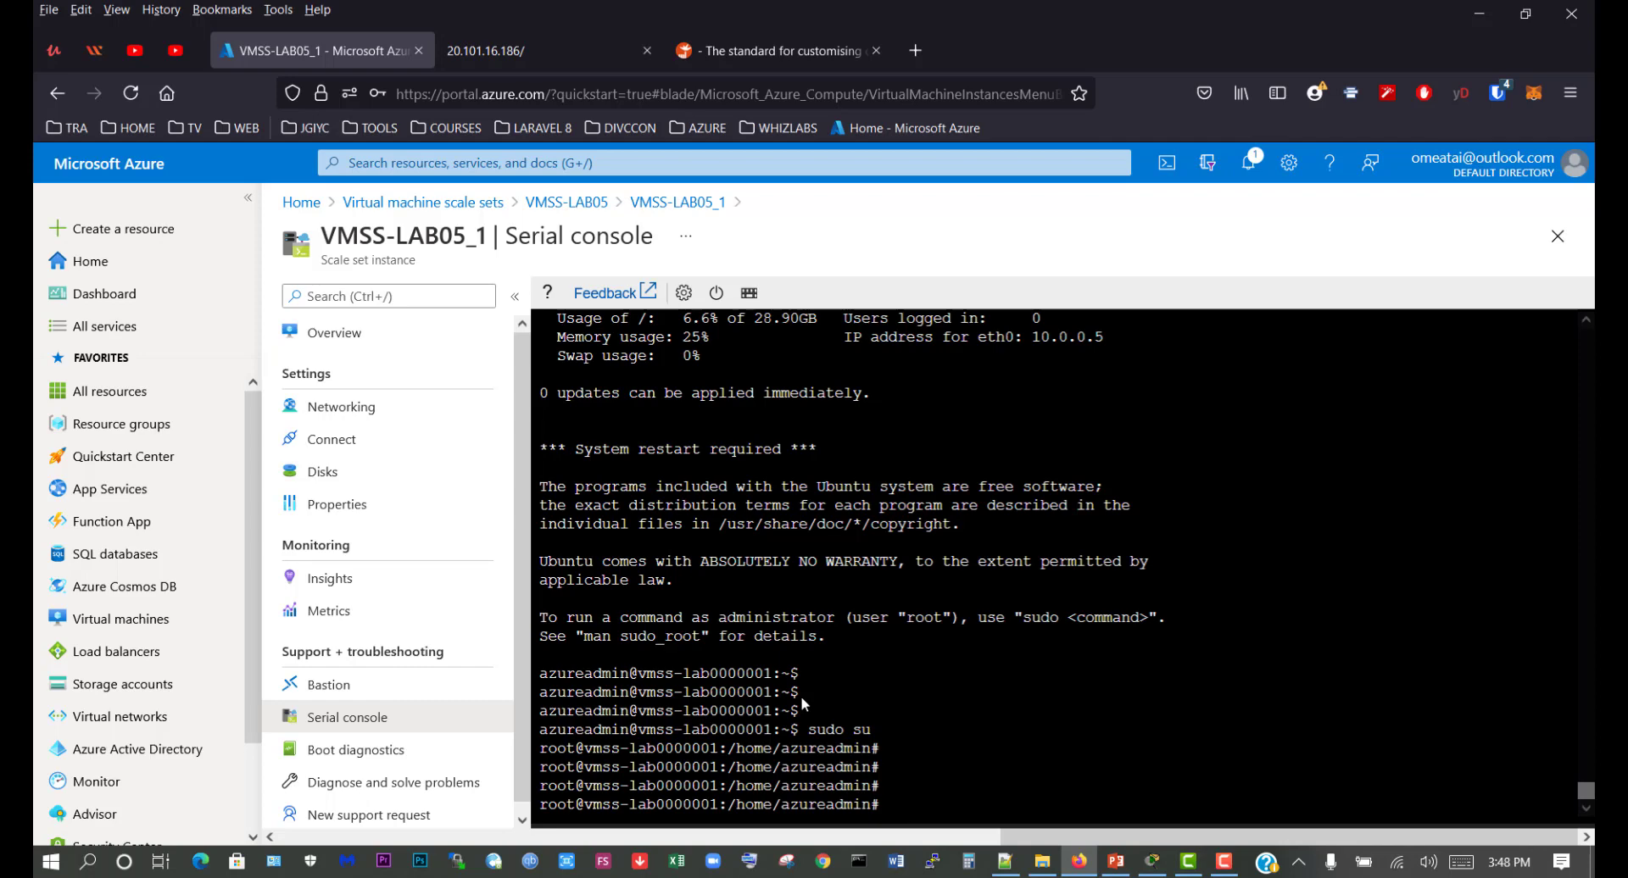
Change to the directory /var/www/html on VMSS-LAB05_1 and list its files with ls.
text(cd /var/www/html)
key(Return)
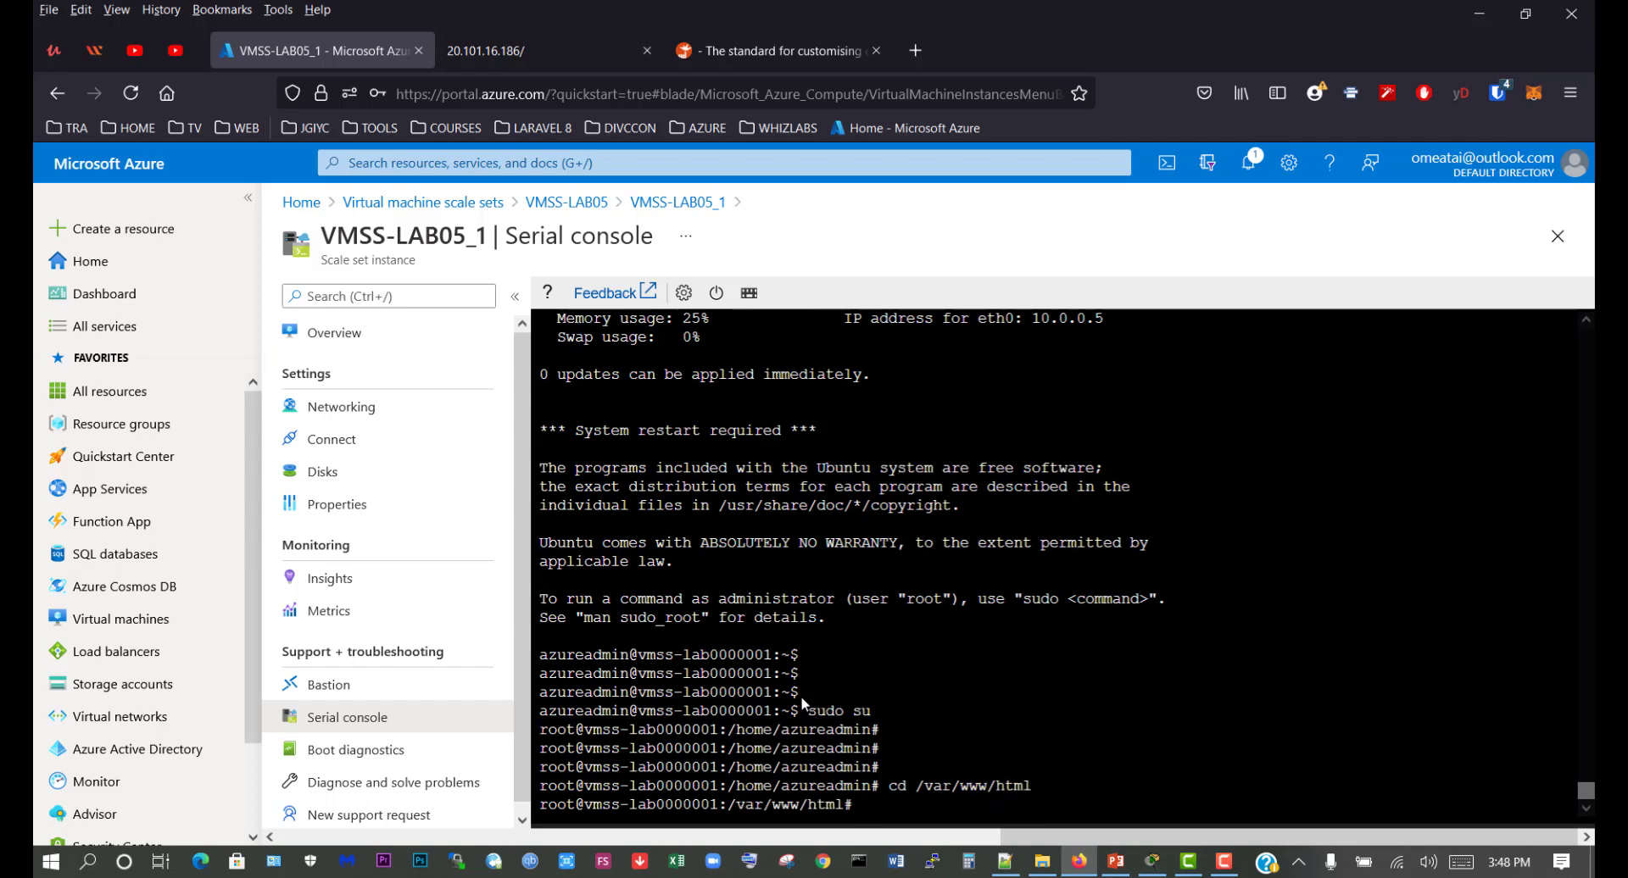
key(Return)
key(Return)
key(Return)
text(ls)
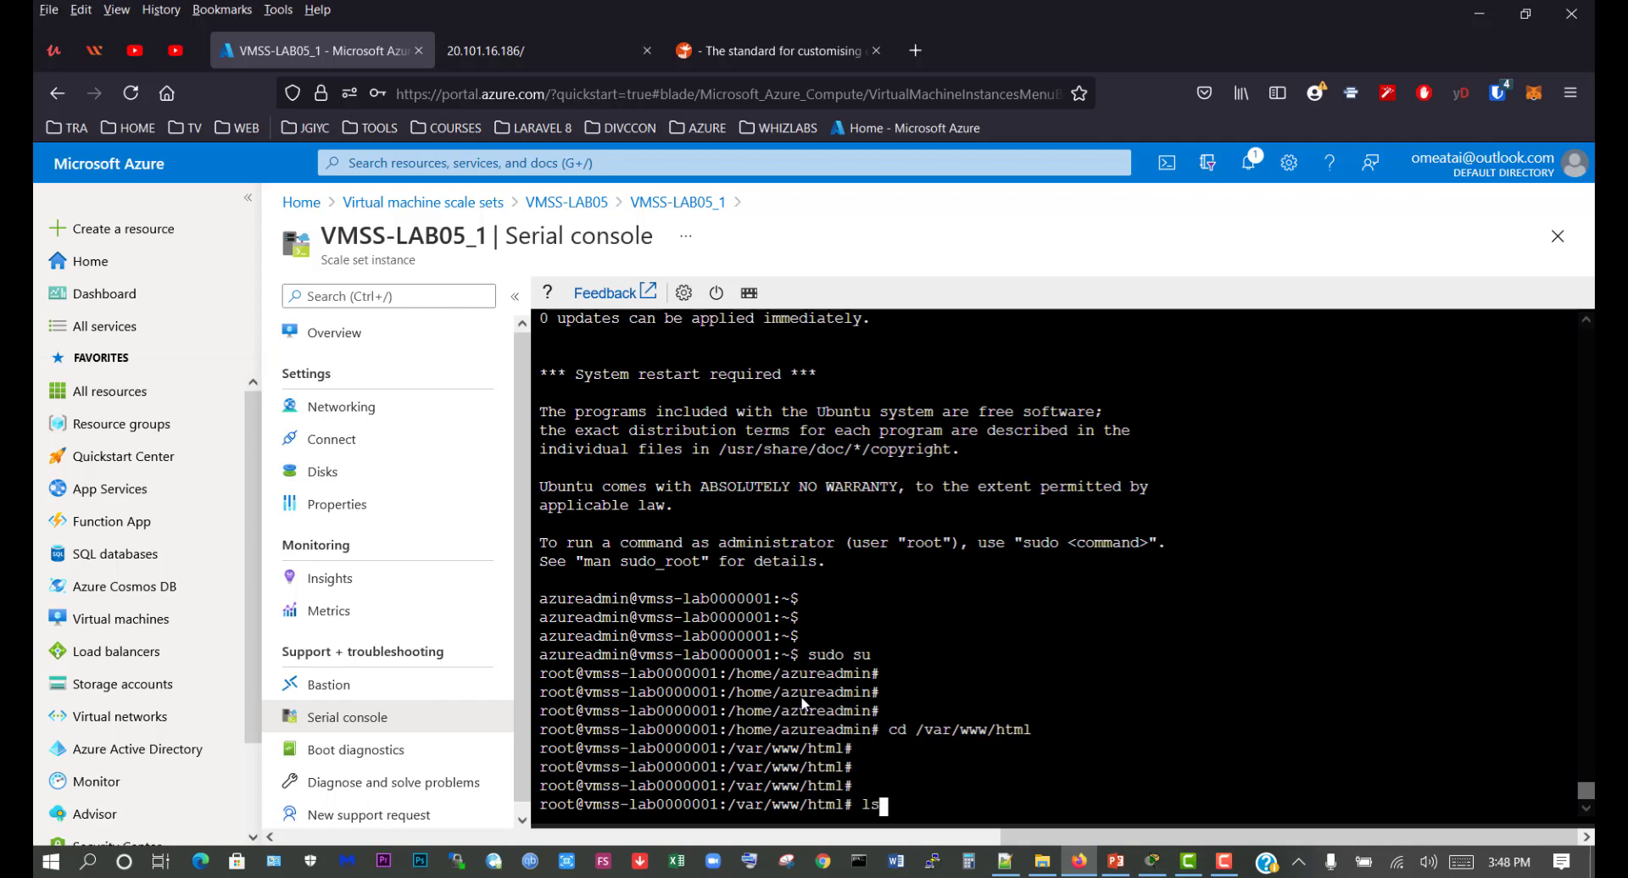
key(Return)
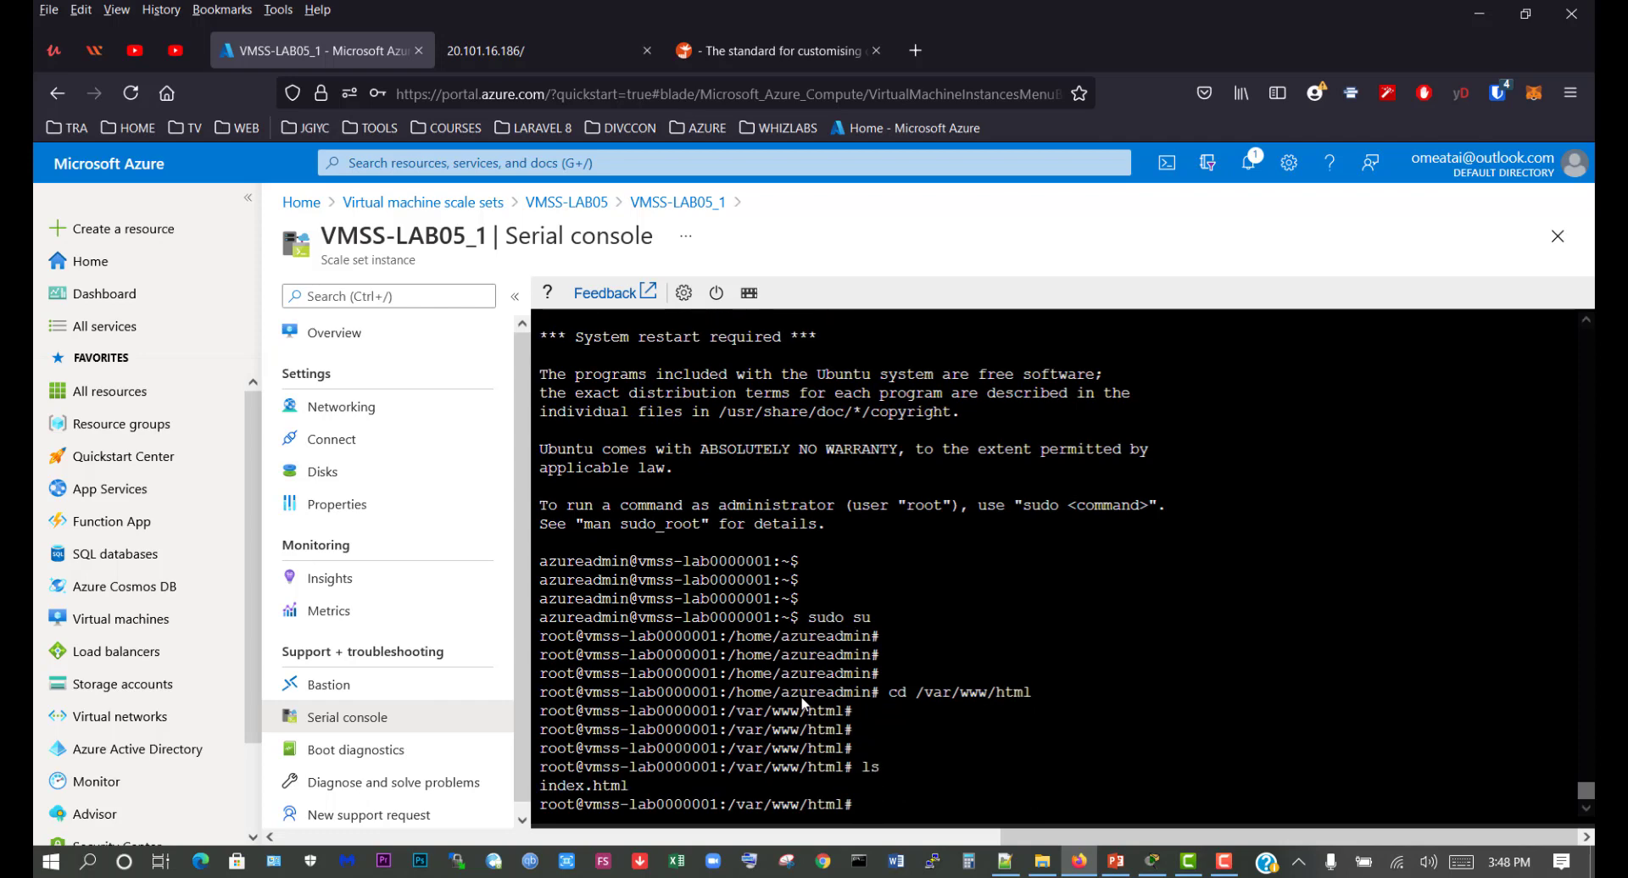
Open index.html in nano on VMSS-LAB05_1 and replace the message's final exclamation mark with 002.
text(nano index.html)
key(Return)
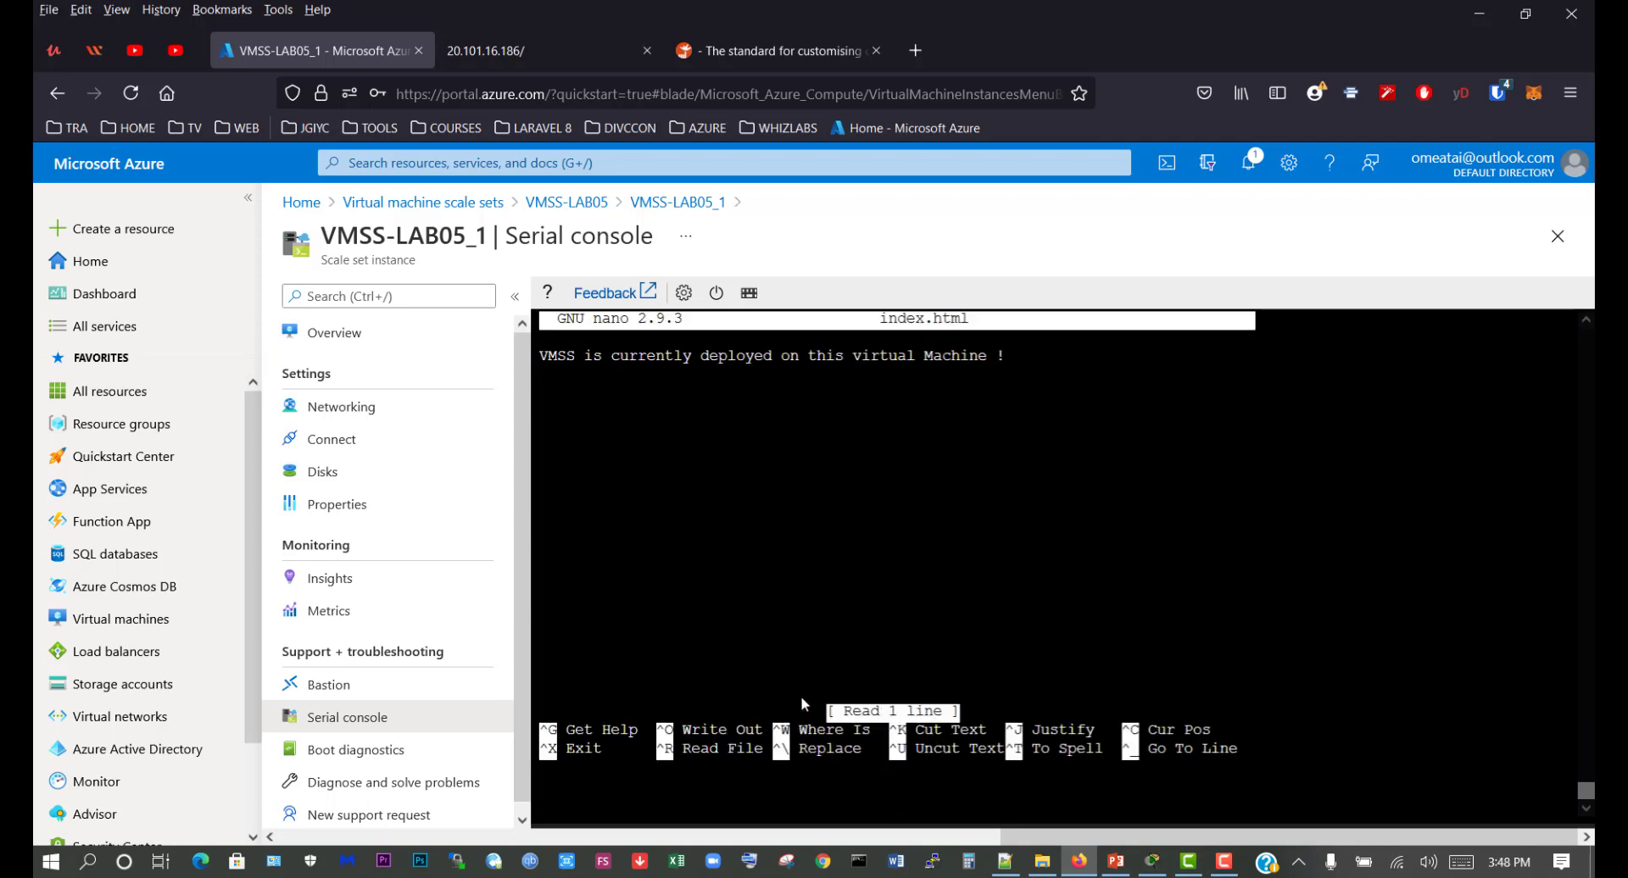
key(Right)
key(Right)
key(Right)
key(Right)
key(Right)
key(Right)
key(Right)
key(Right)
key(Right)
key(Right)
key(Right)
key(Right)
key(Right)
key(Right)
key(Right)
key(Right)
key(Right)
key(Right)
key(Right)
key(Right)
key(Right)
key(Right)
key(Right)
key(Right)
key(Right)
key(Right)
key(Right)
key(Right)
key(Right)
key(Right)
key(Right)
key(Right)
key(Right)
key(Right)
key(Right)
key(Right)
key(Right)
key(Right)
key(Right)
key(Right)
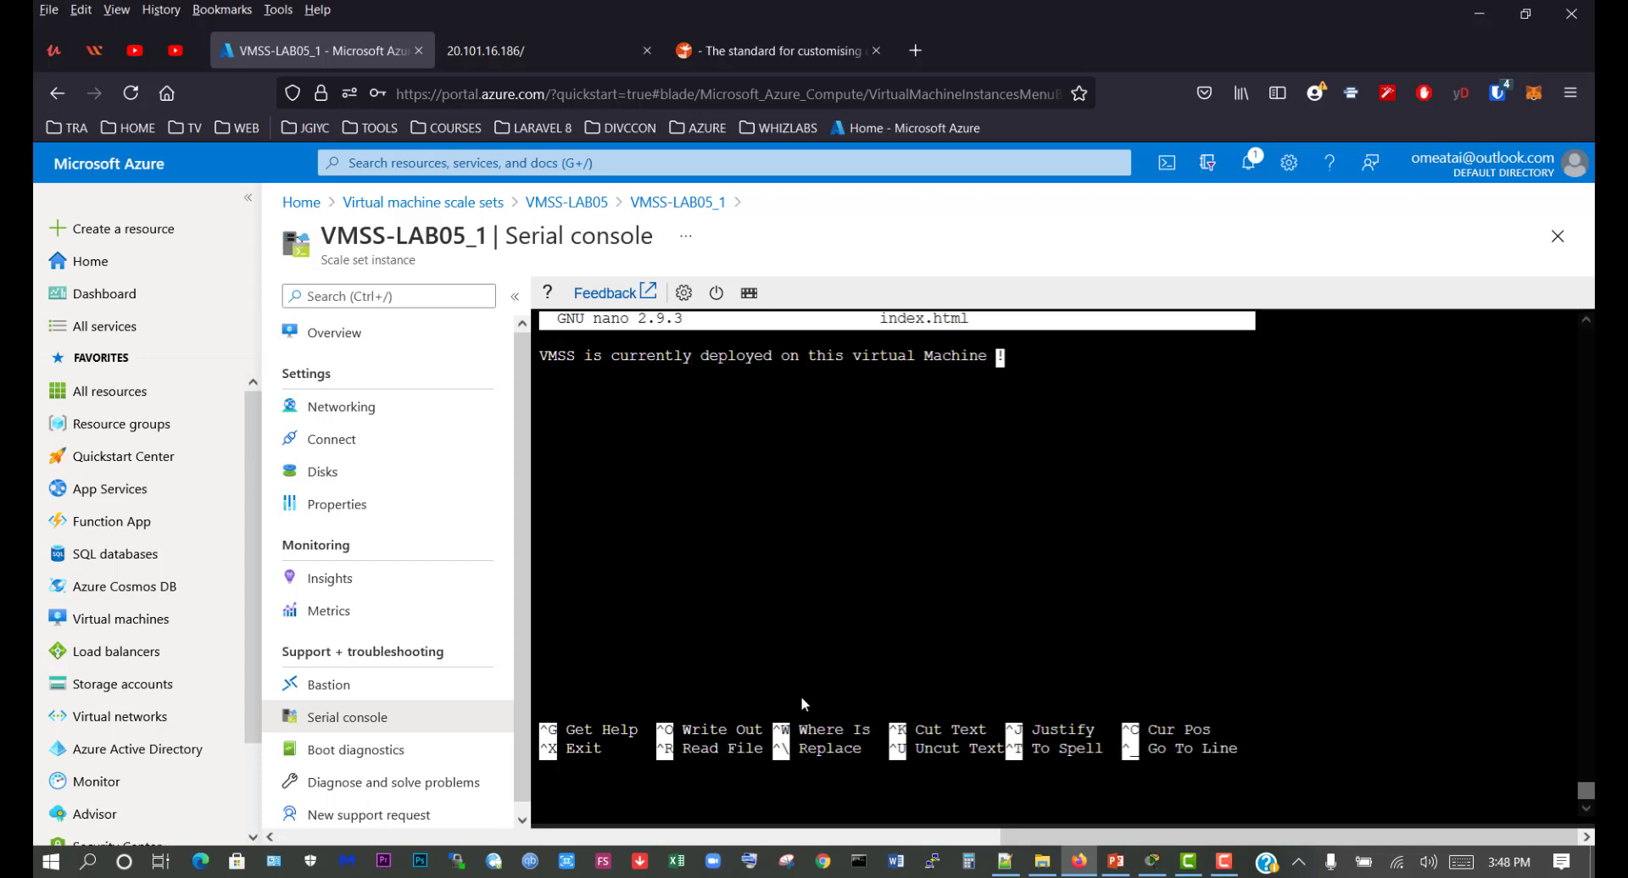
key(BackSpace)
key(BackSpace)
text(002)
Exit nano on VMSS-LAB05_1, saving the changes under the file name index.html.
key(ctrl+x)
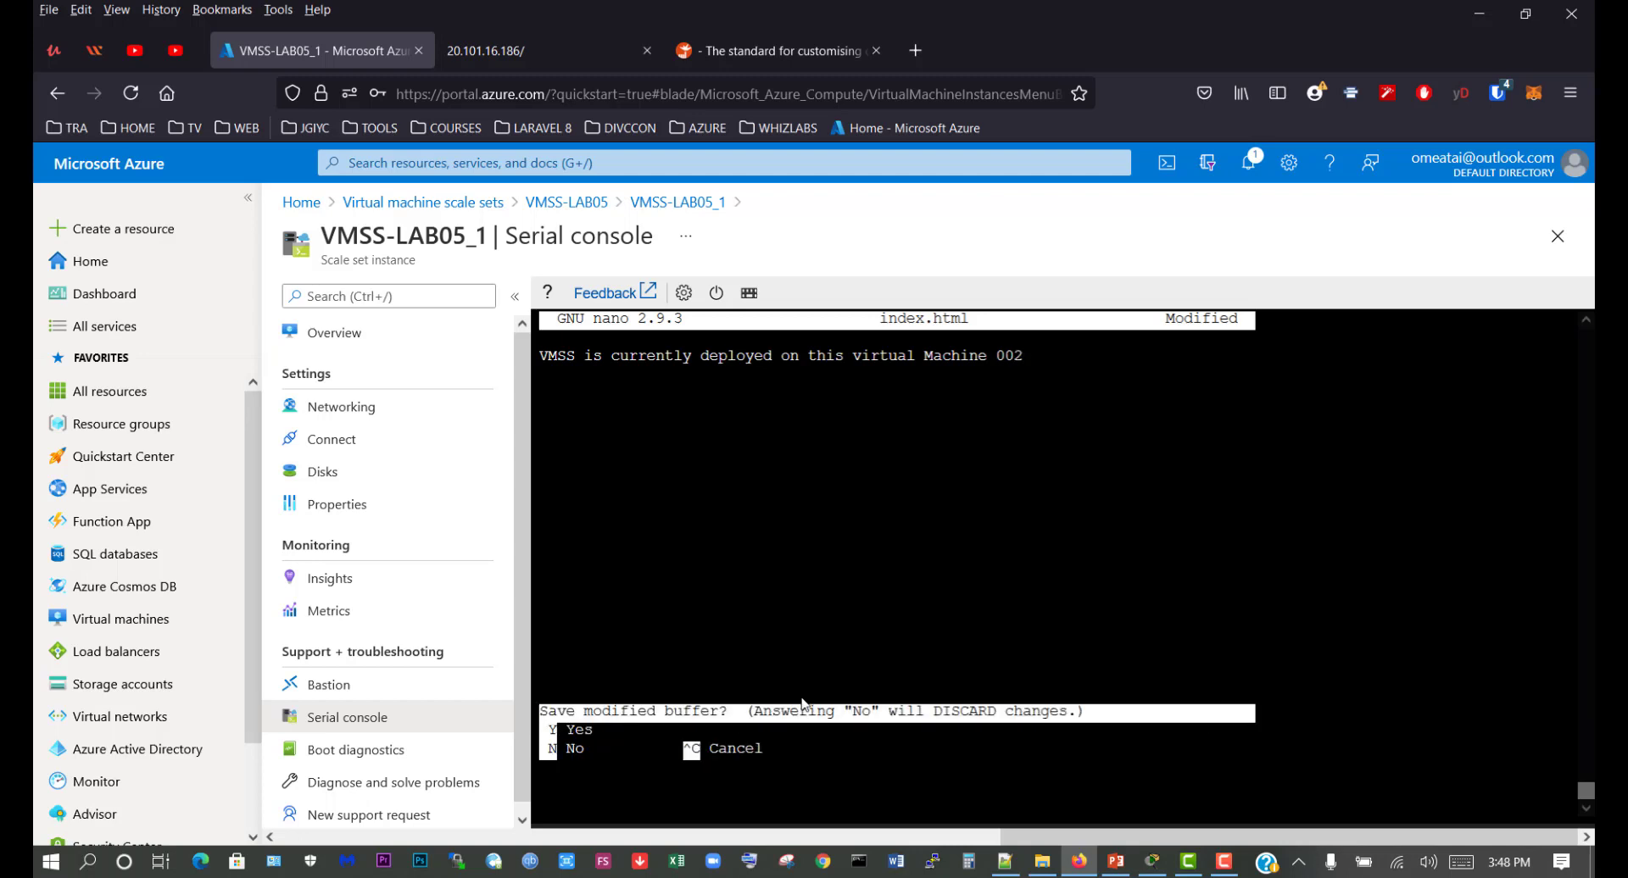
key(y)
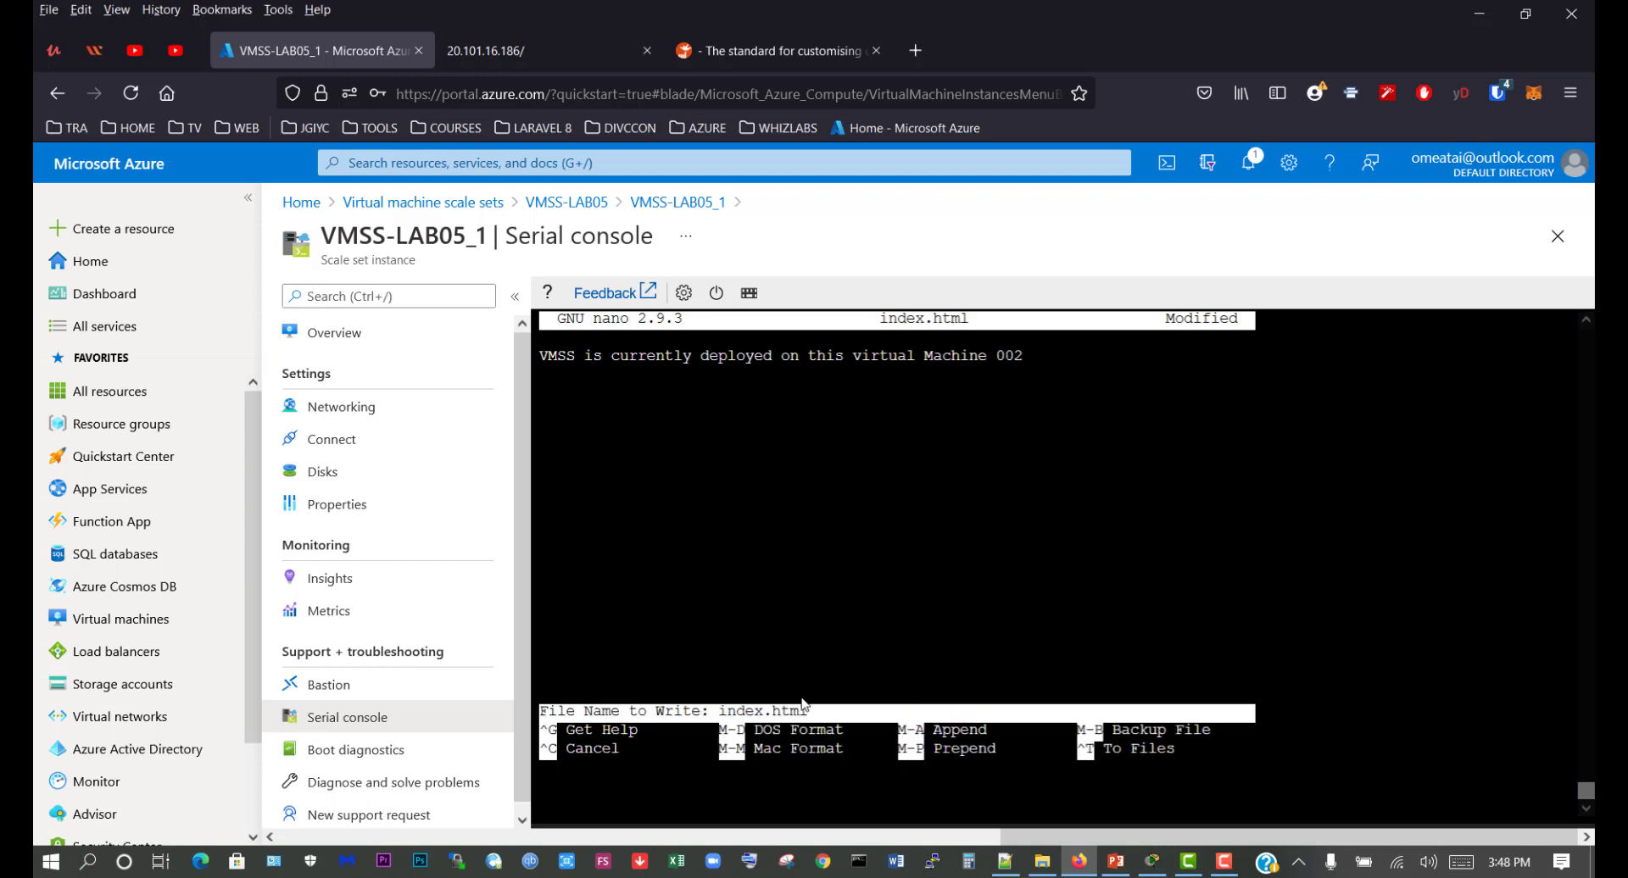
key(Return)
key(Return)
key(Return)
key(Return)
key(Return)
key(Return)
key(Return)
key(Return)
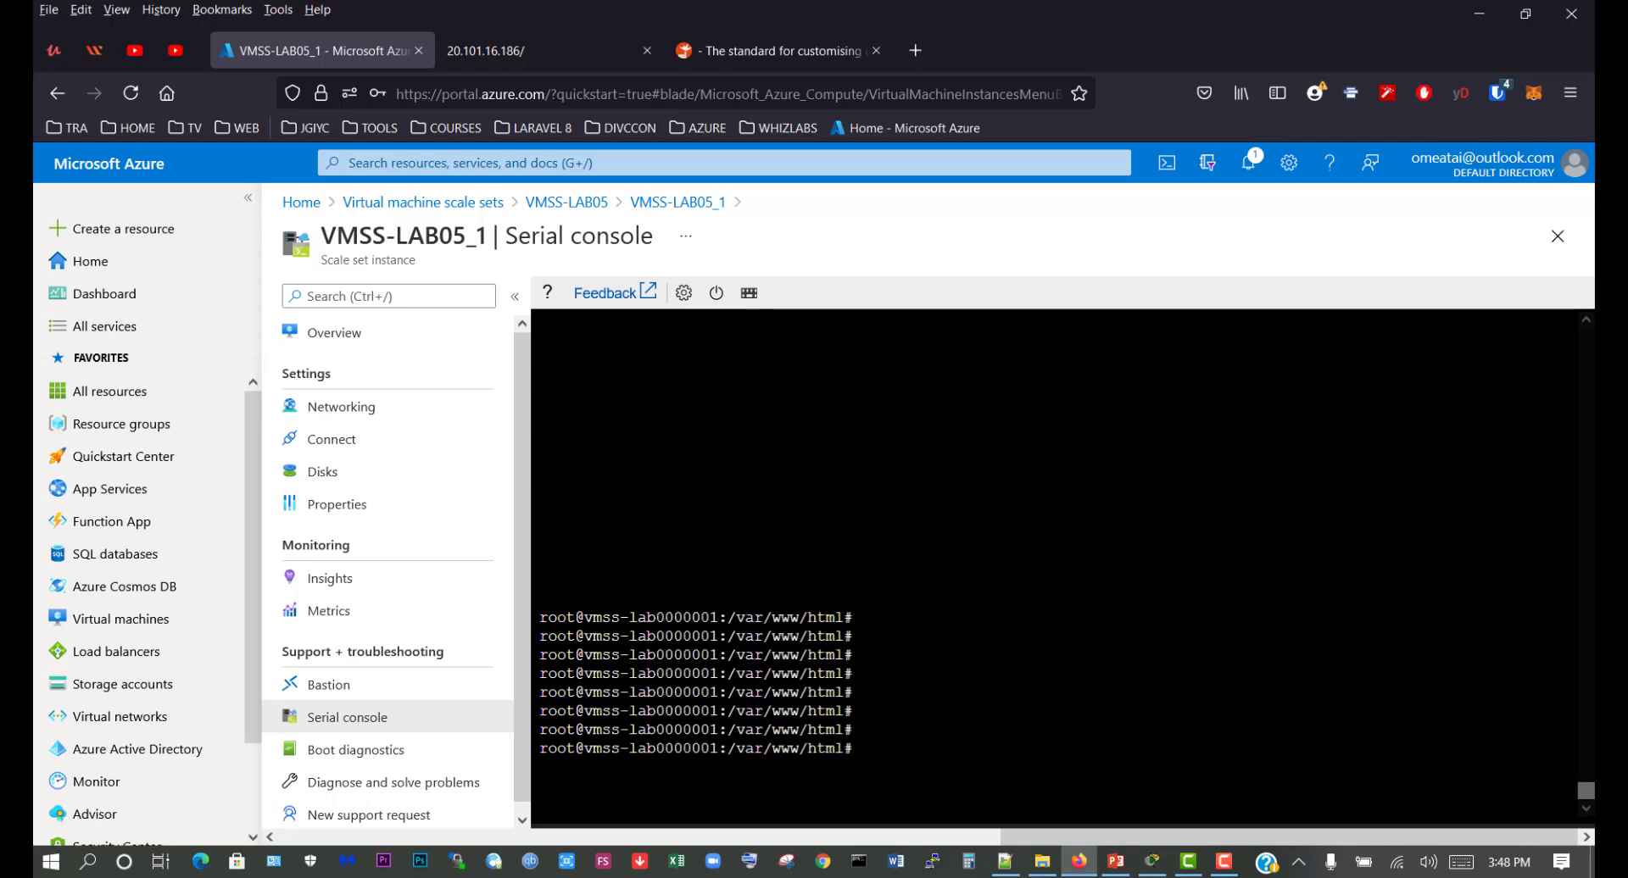
Open the serial console of instance VMSS-LAB05_2 and log in as azureadmin with the account password.
click(567, 203)
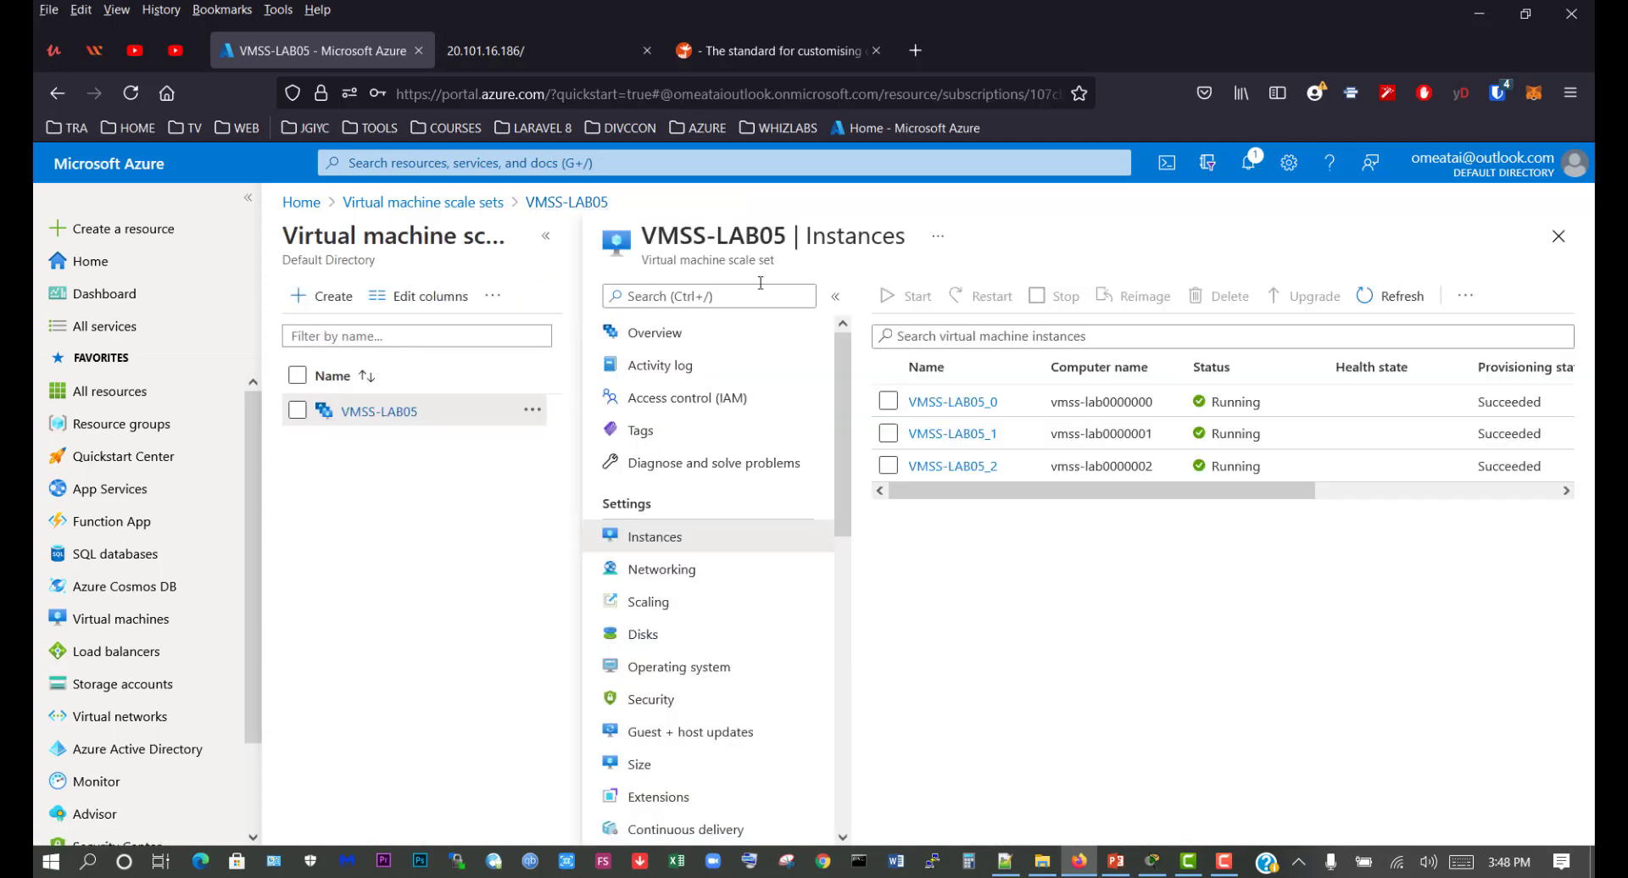
click(956, 468)
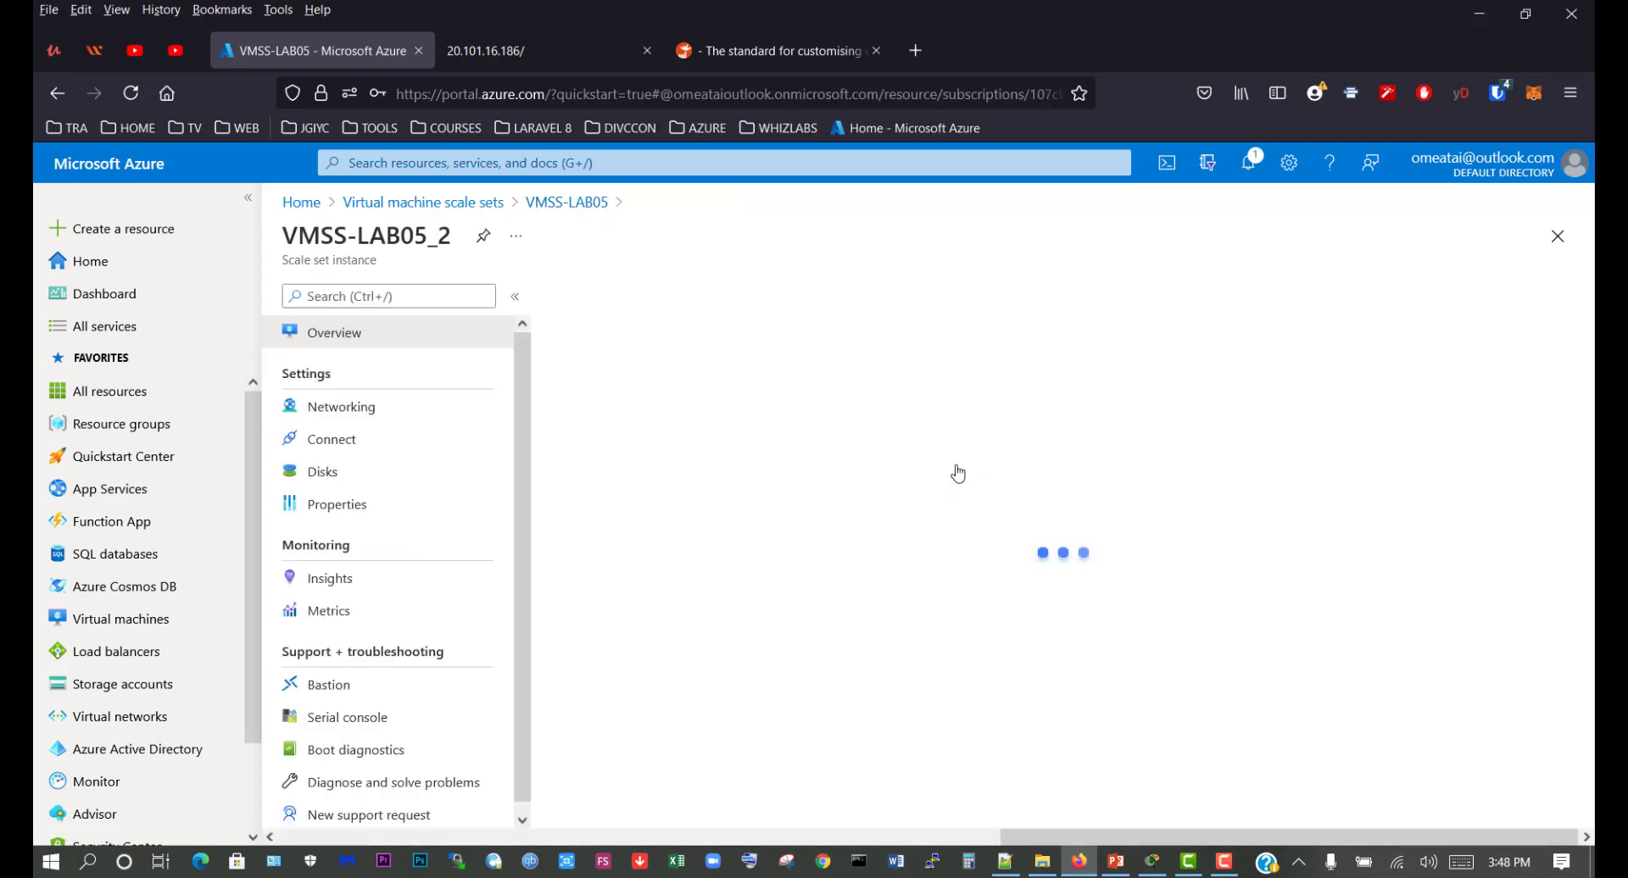
click(367, 719)
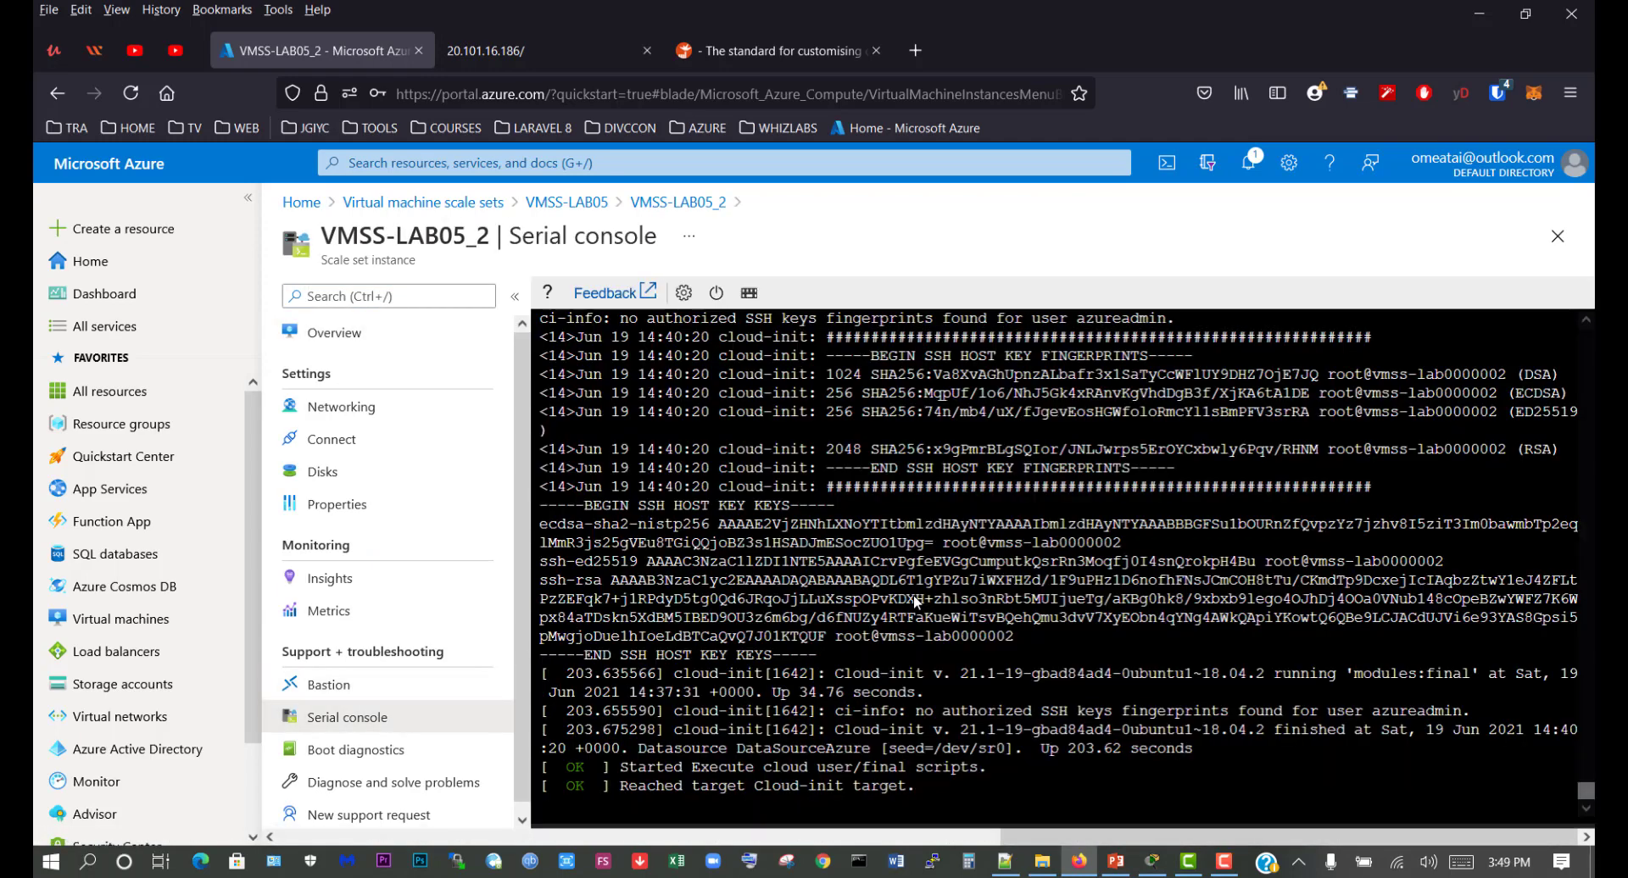
key(Return)
key(Return)
key(Return)
key(Return)
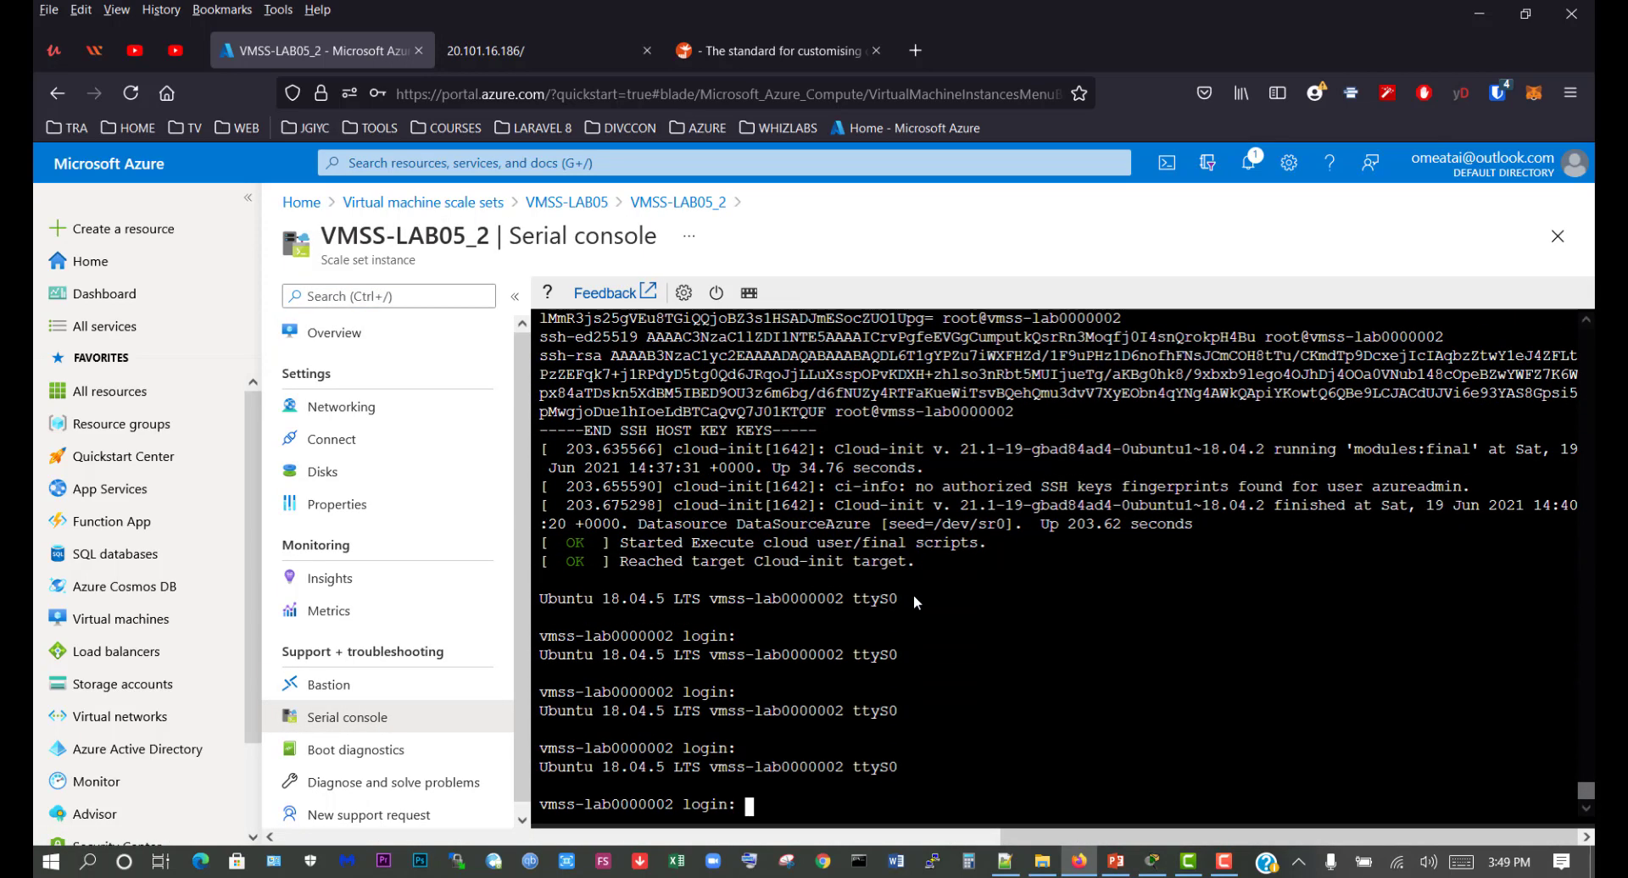
text(azureadmin)
key(Return)
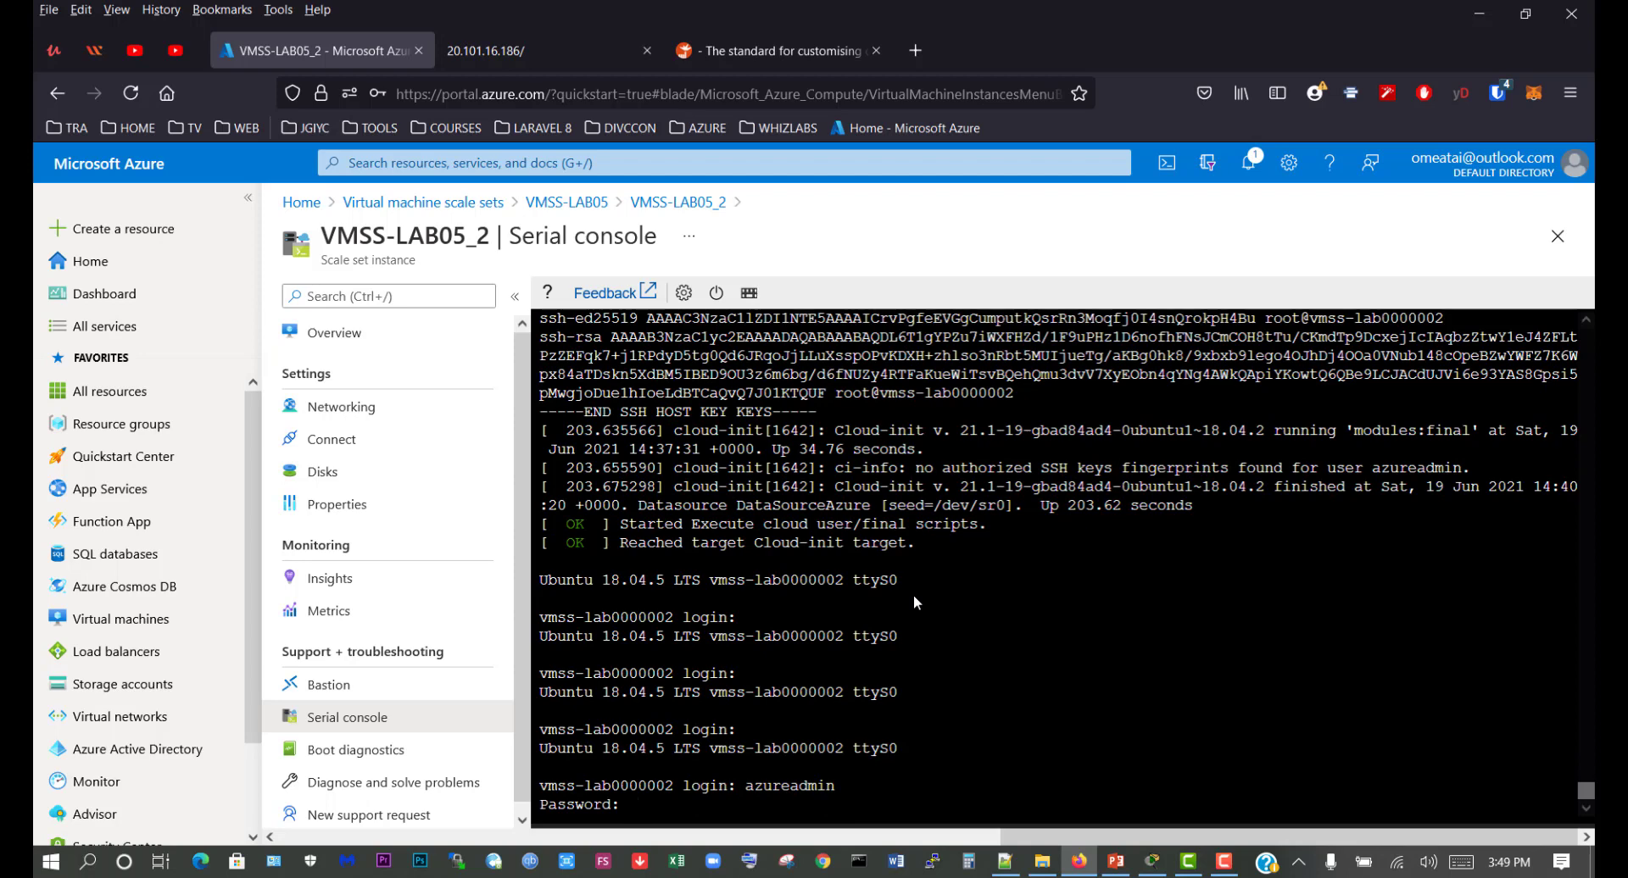
key(Return)
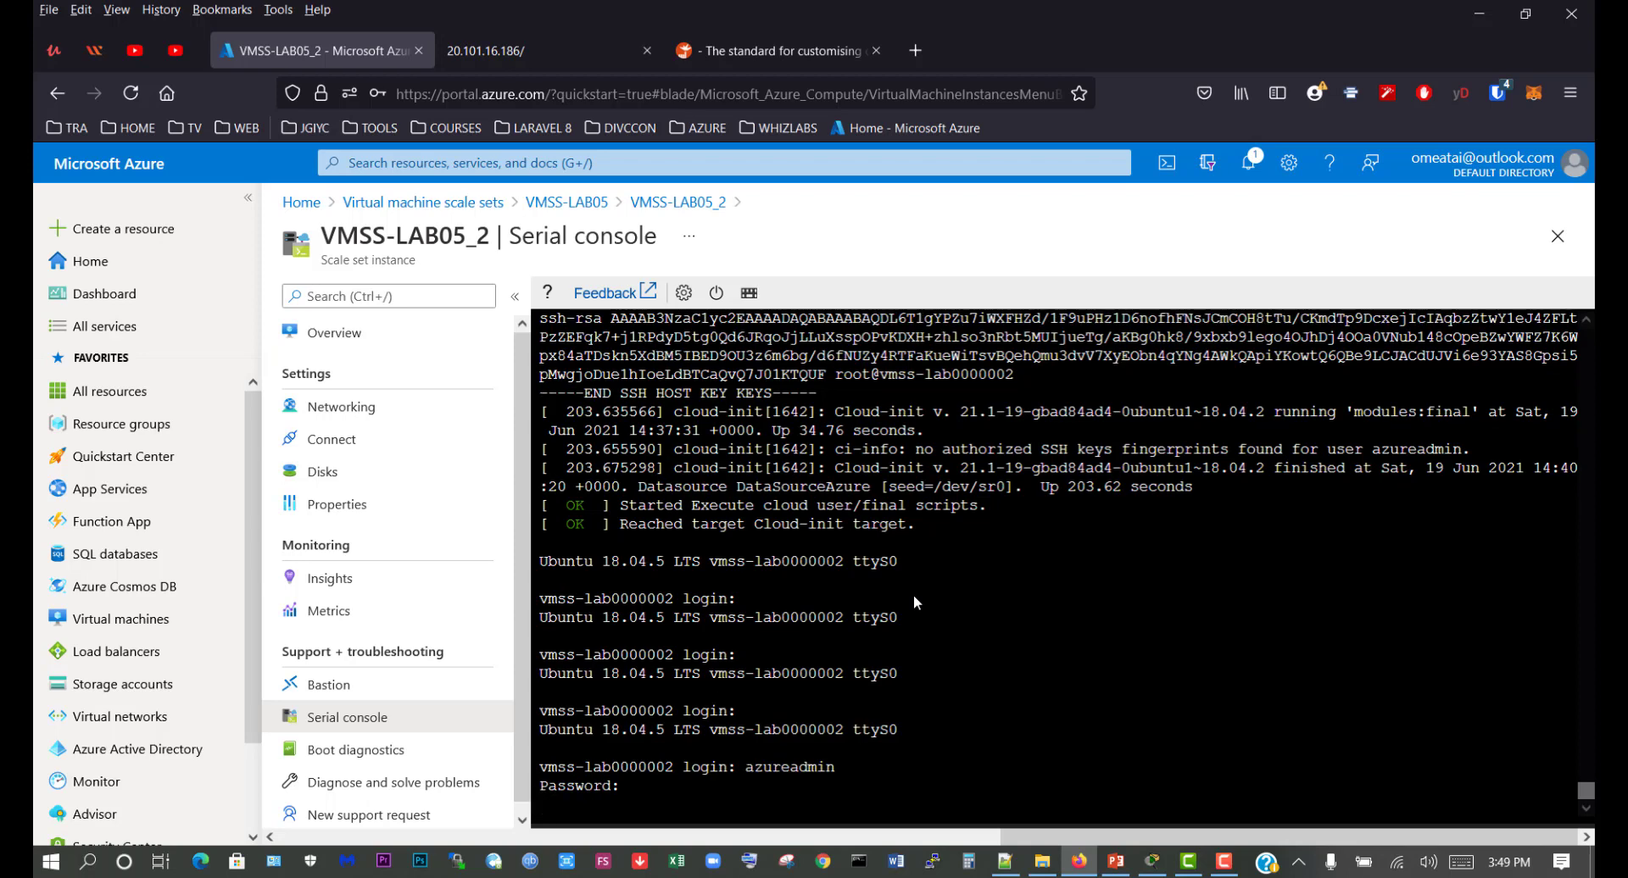
key(Return)
key(Return)
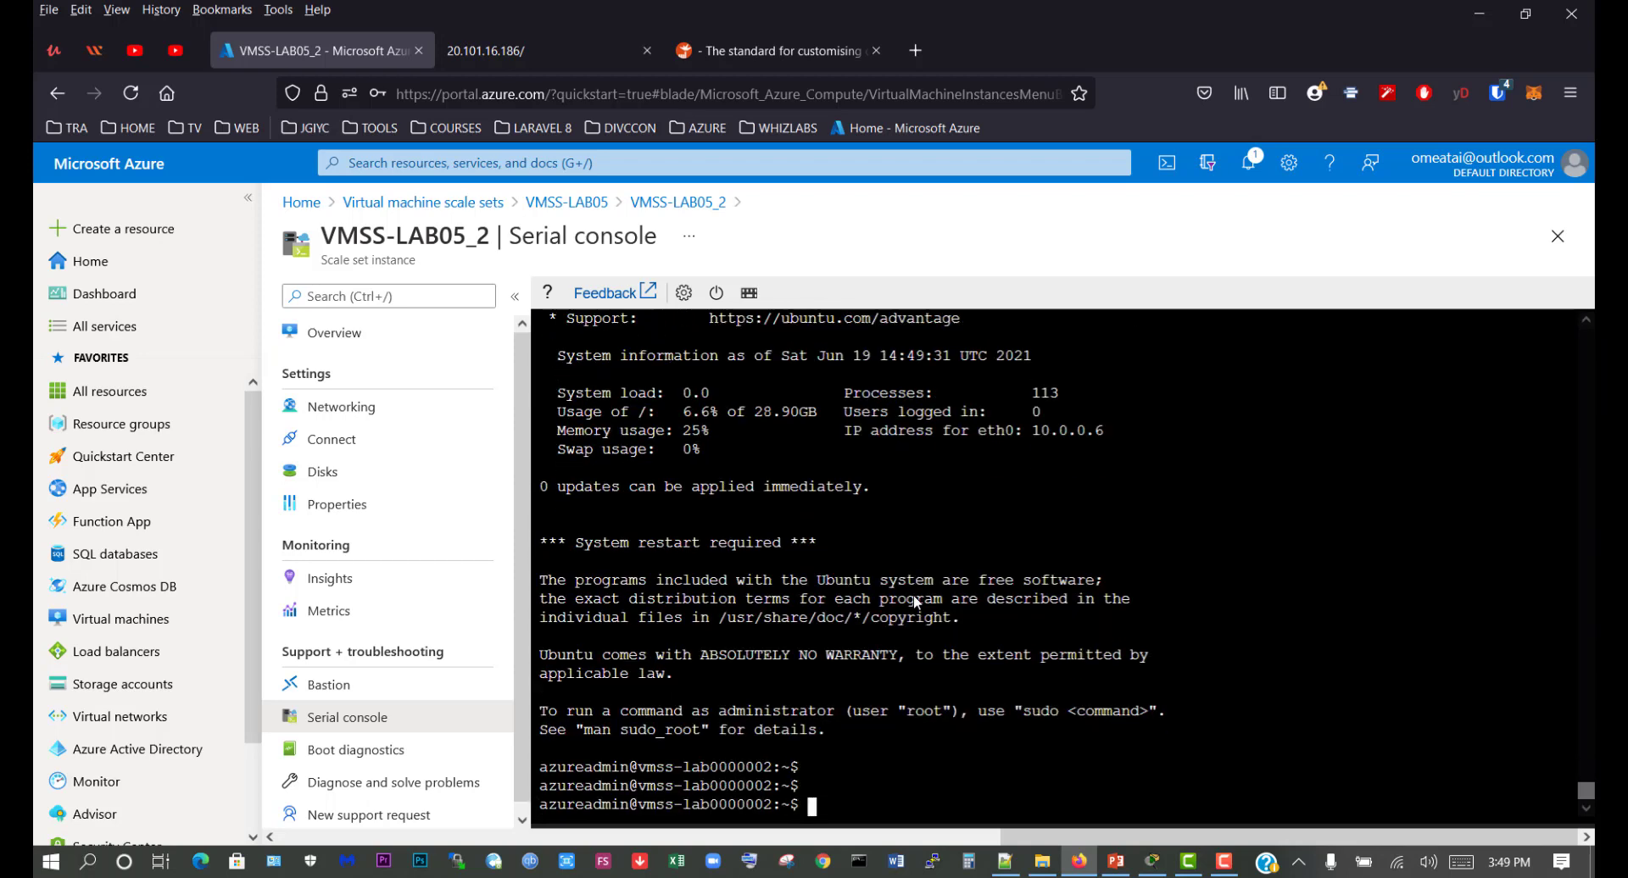
key(Return)
Switch to the root user on VMSS-LAB05_2 with sudo su.
text(sud)
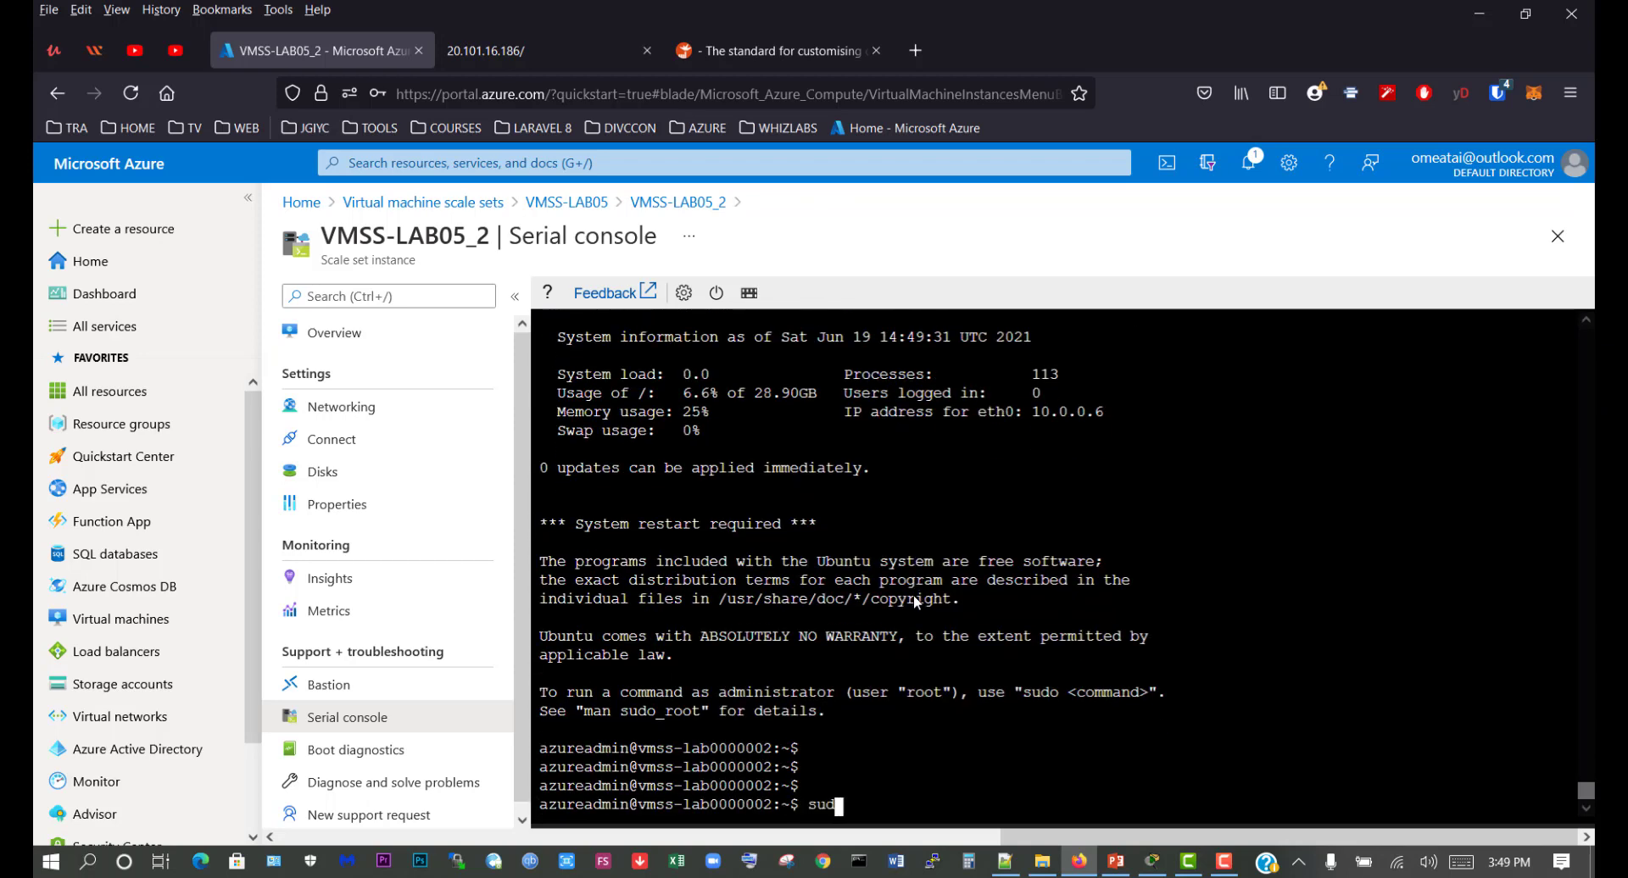
text(o su)
key(Return)
key(Return)
key(Return)
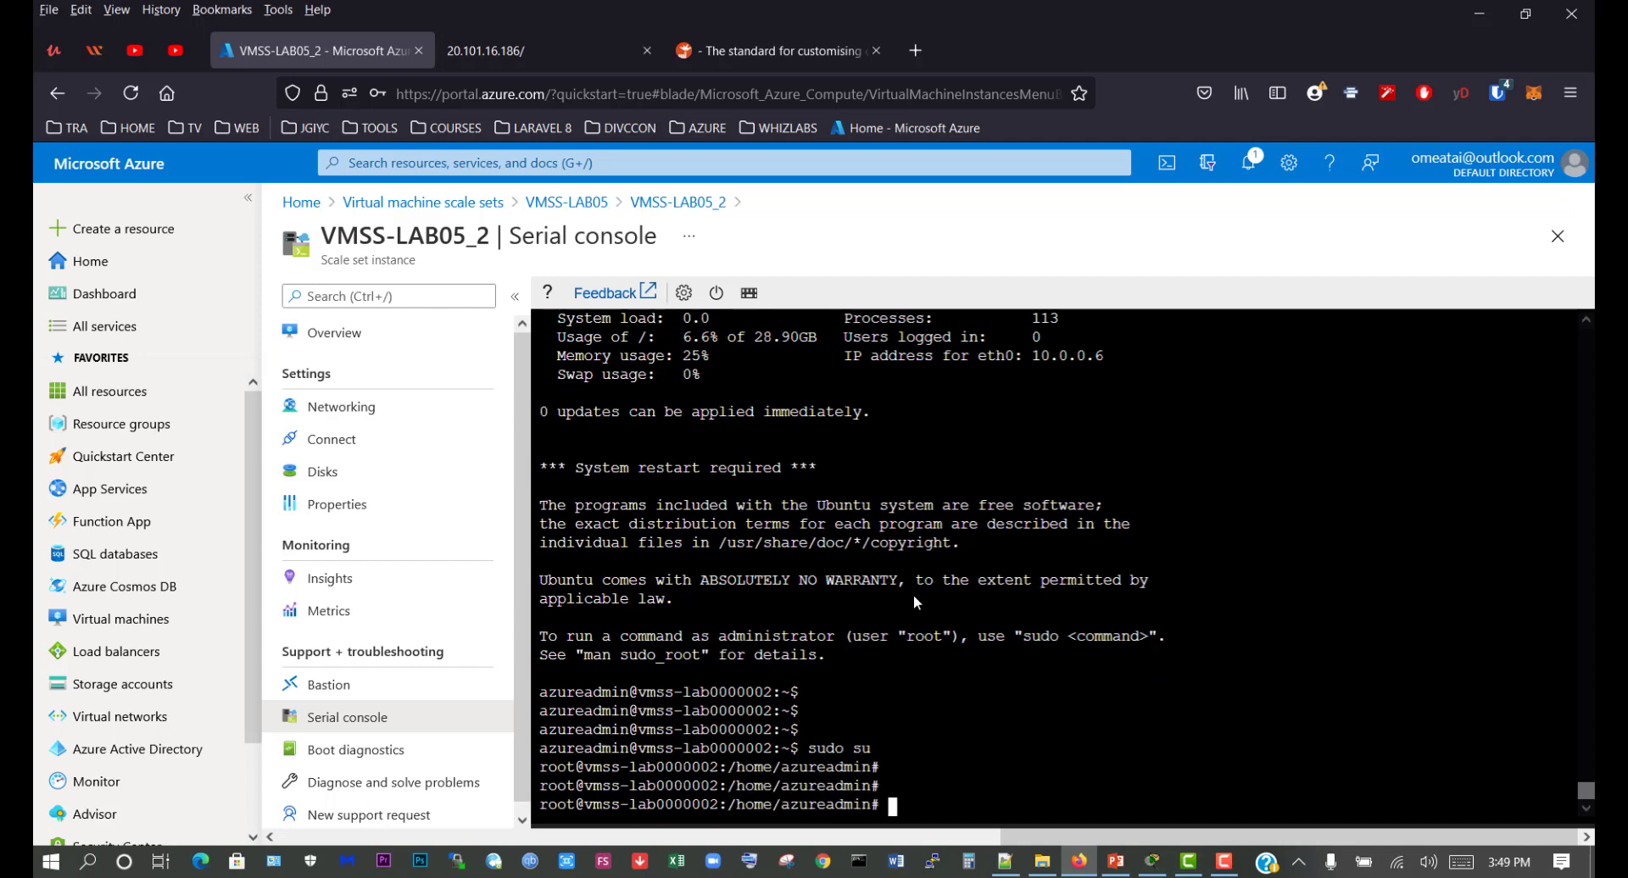
Change to the /var/www/html directory in the root shell on VMSS-LAB05_2.
key(Return)
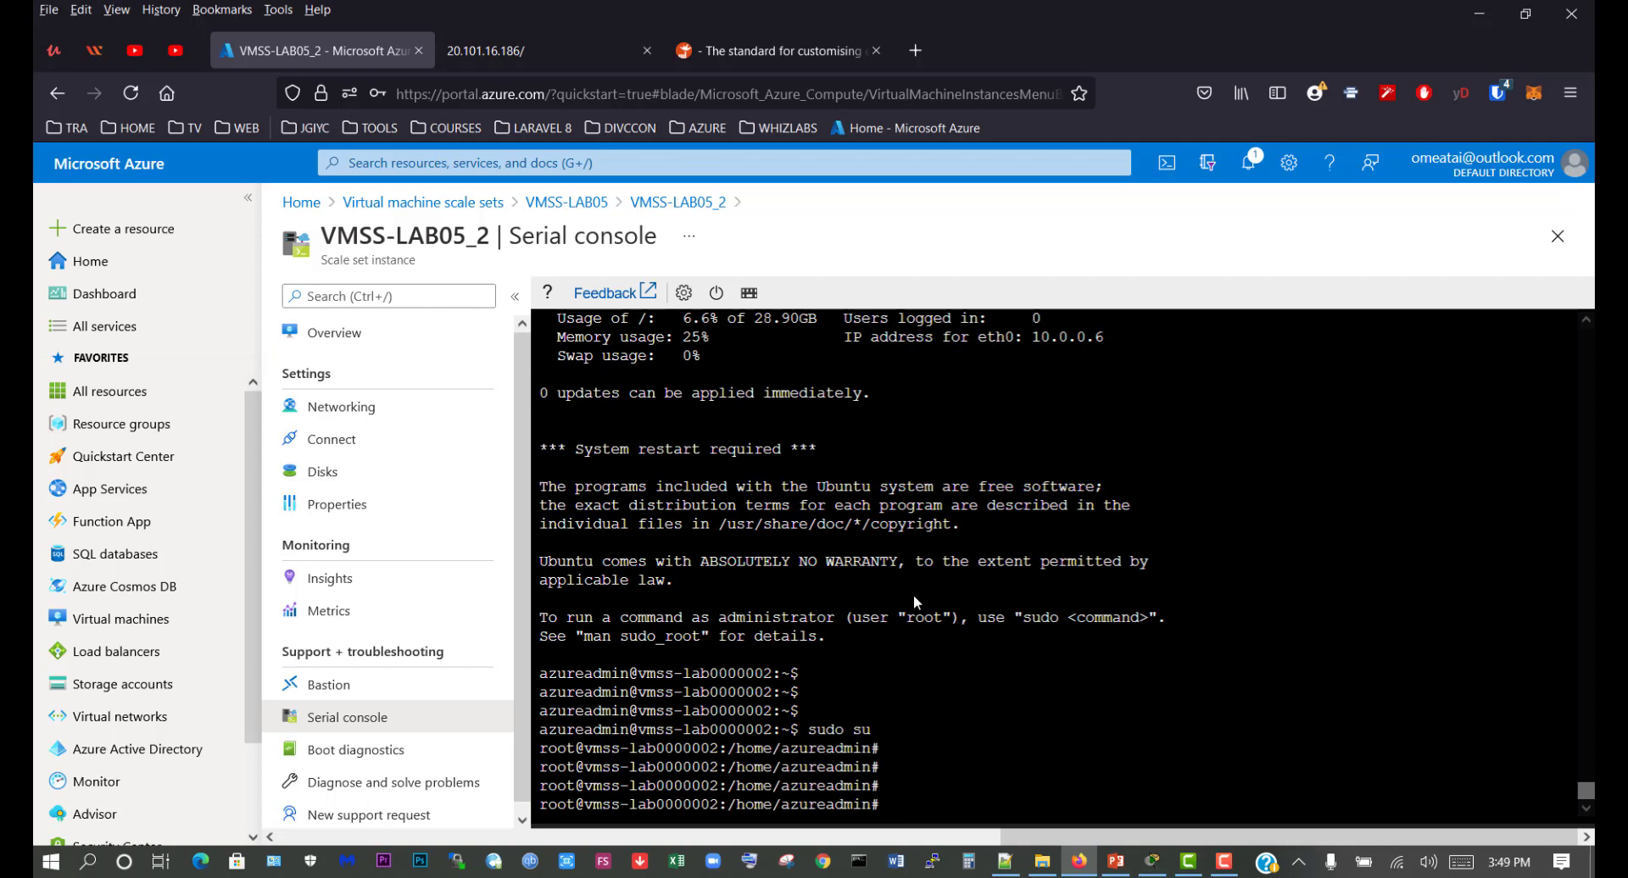
text(cd /var/www/html)
key(Return)
key(Return)
key(Return)
key(Return)
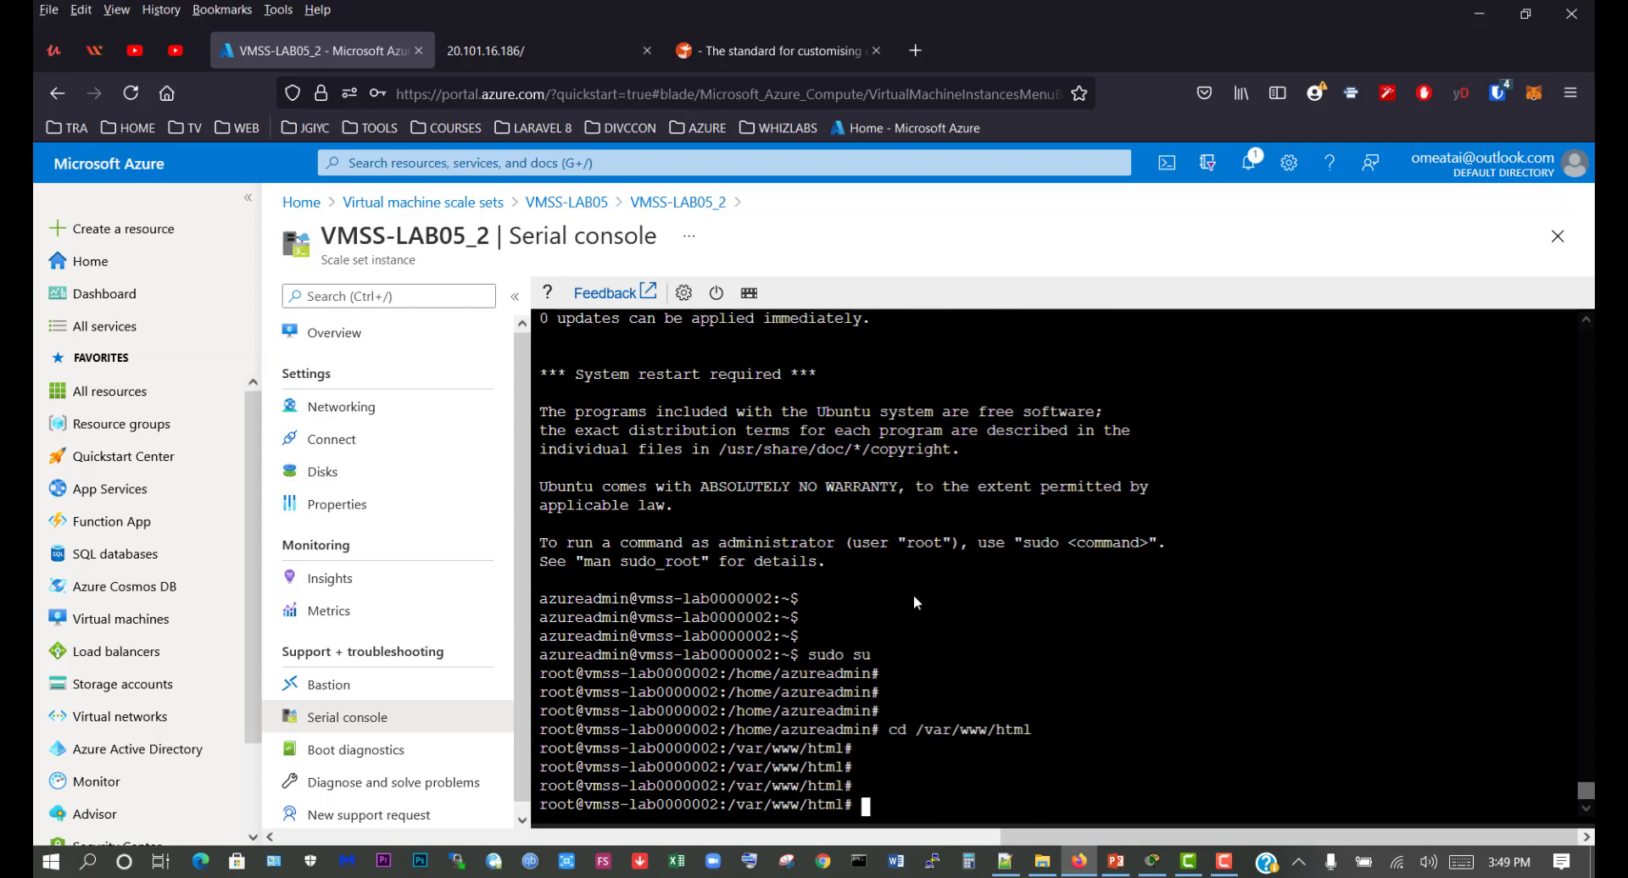
Open index.html in nano on VMSS-LAB05_2 and replace the message's final exclamation mark with 003.
text(nano index.html)
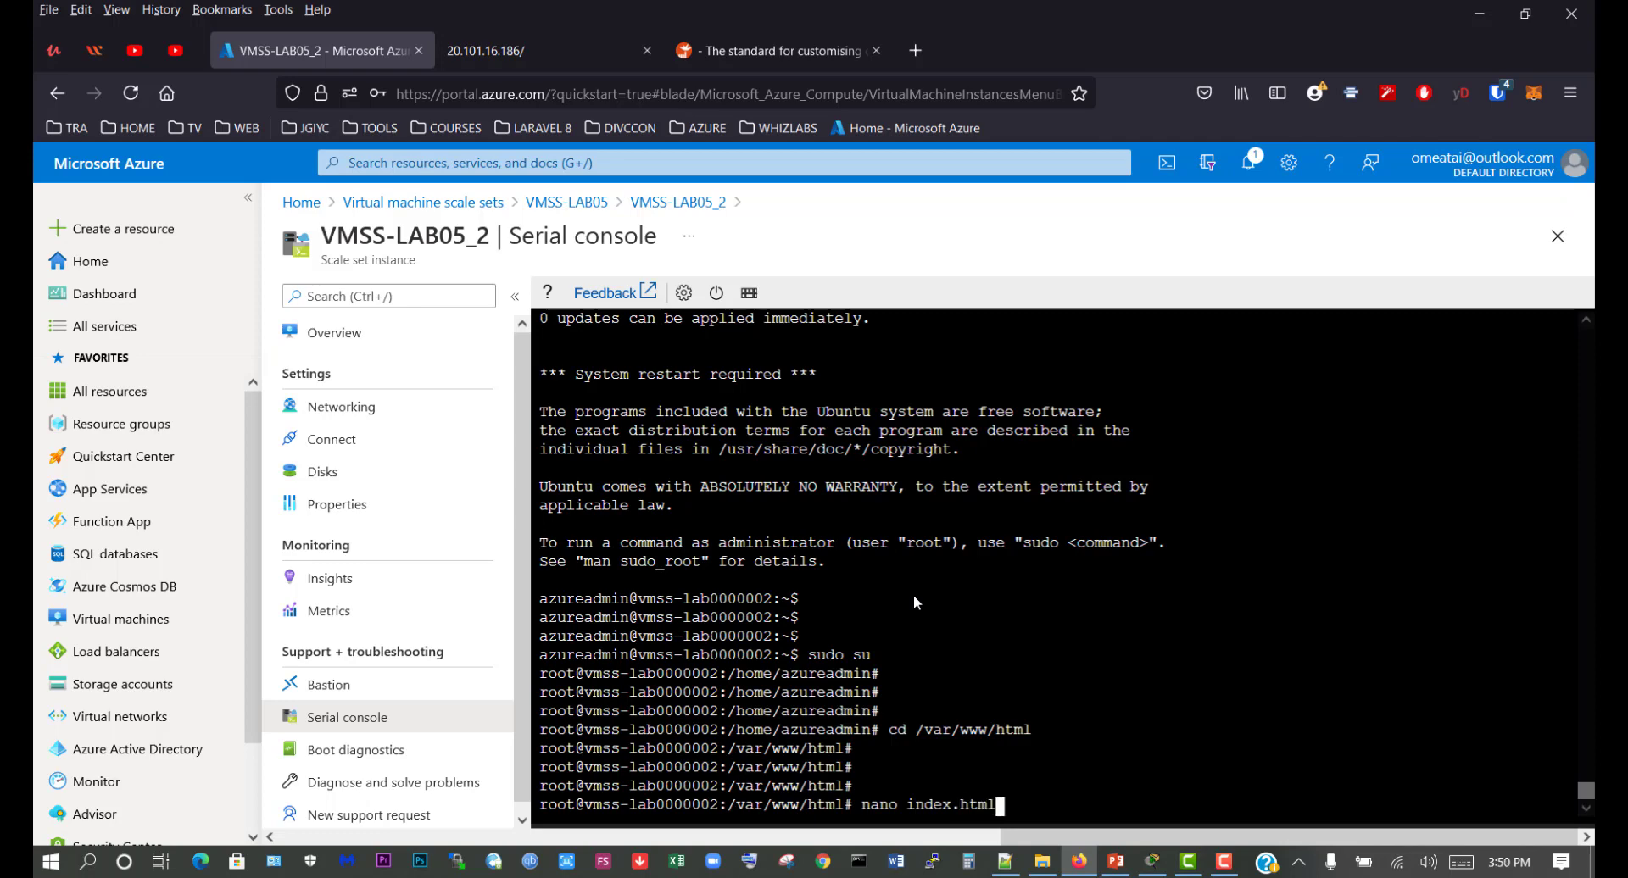
key(Return)
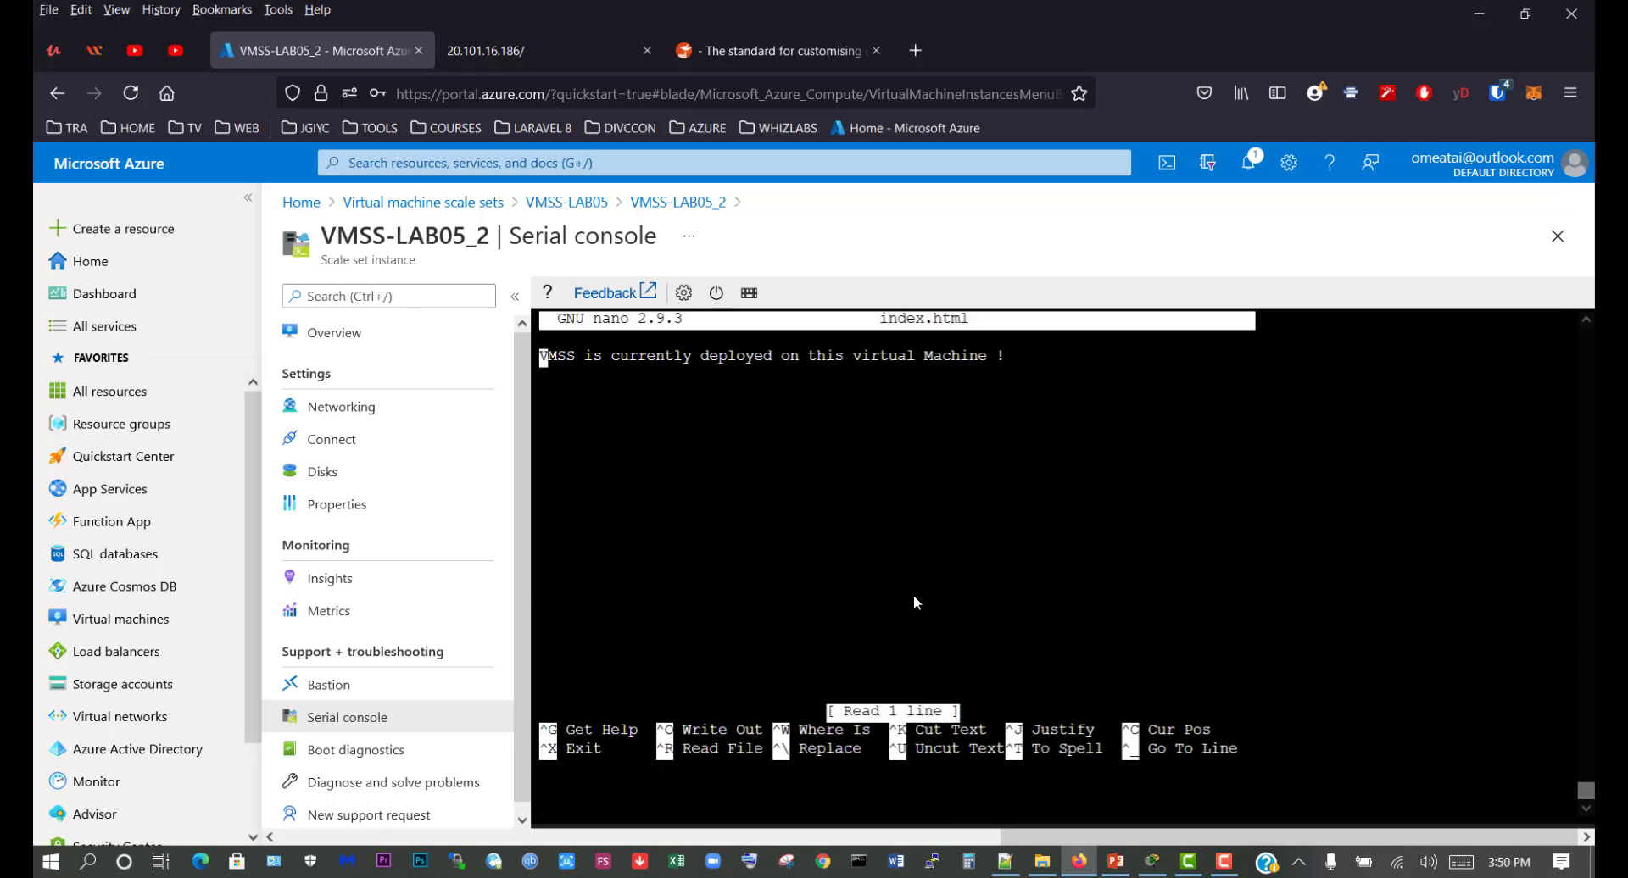
key(Right)
key(Right)
key(Right)
key(Right)
key(Right)
key(Right)
key(Right)
key(Right)
key(Right)
key(Right)
key(Right)
key(Right)
key(Right)
key(Right)
key(Right)
key(Right)
key(Right)
key(Right)
key(Right)
key(Right)
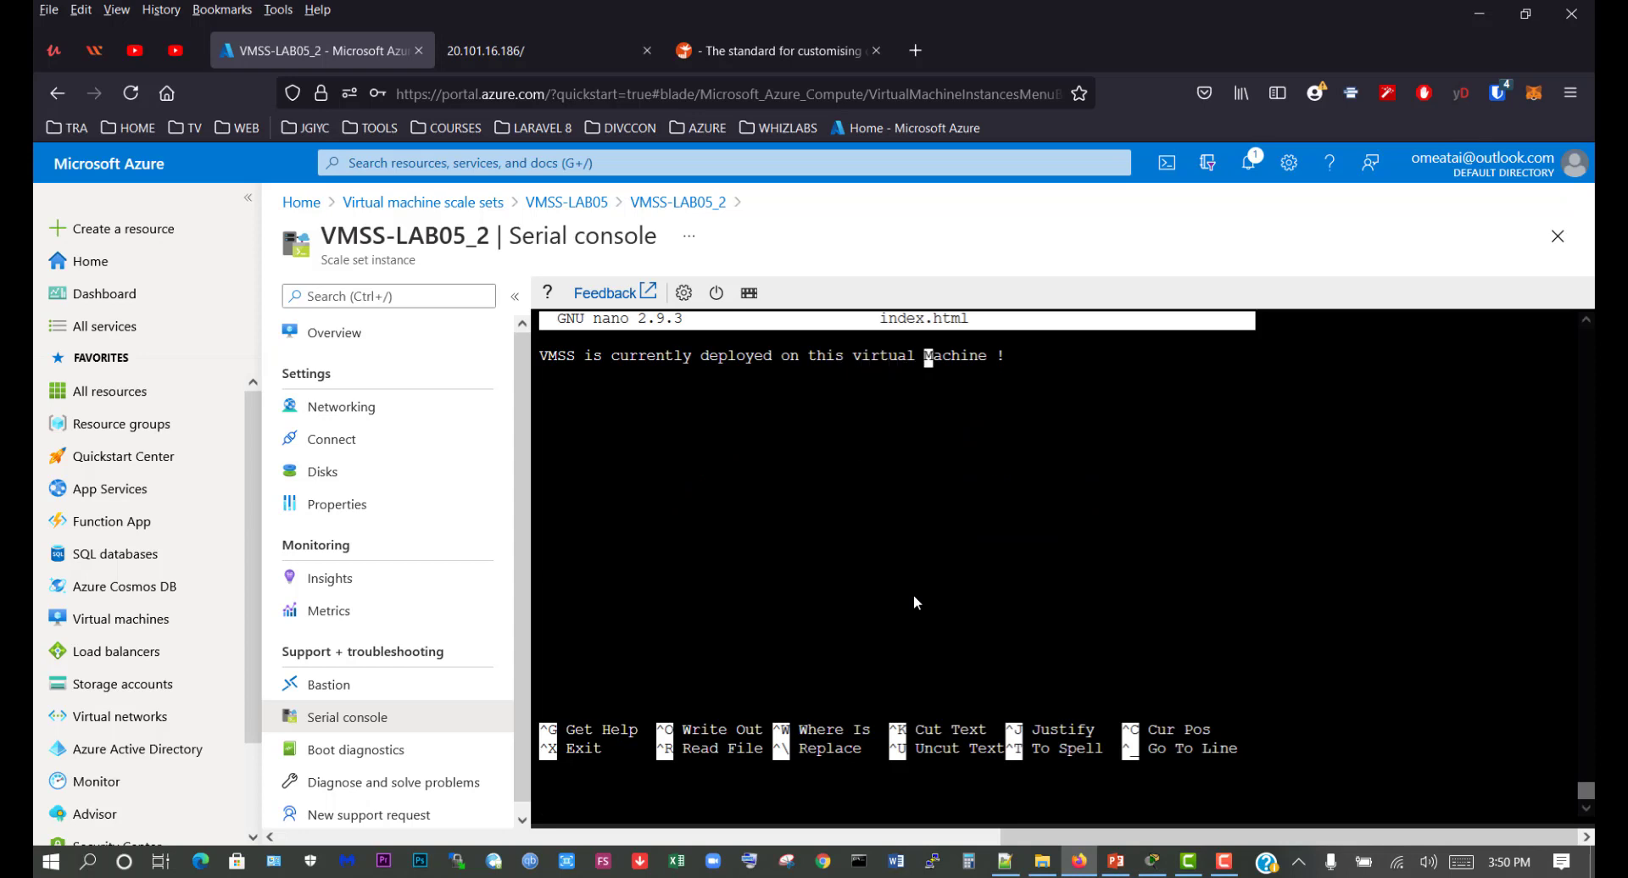
key(Right)
key(Right)
key(Right)
key(Right)
key(Right)
key(Right)
key(Right)
key(Right)
key(Right)
key(Right)
key(Left)
key(BackSpace)
key(BackSpace)
text(003)
Exit nano on VMSS-LAB05_2, saving the changes as index.html, and close the instance's serial console.
key(ctrl+x)
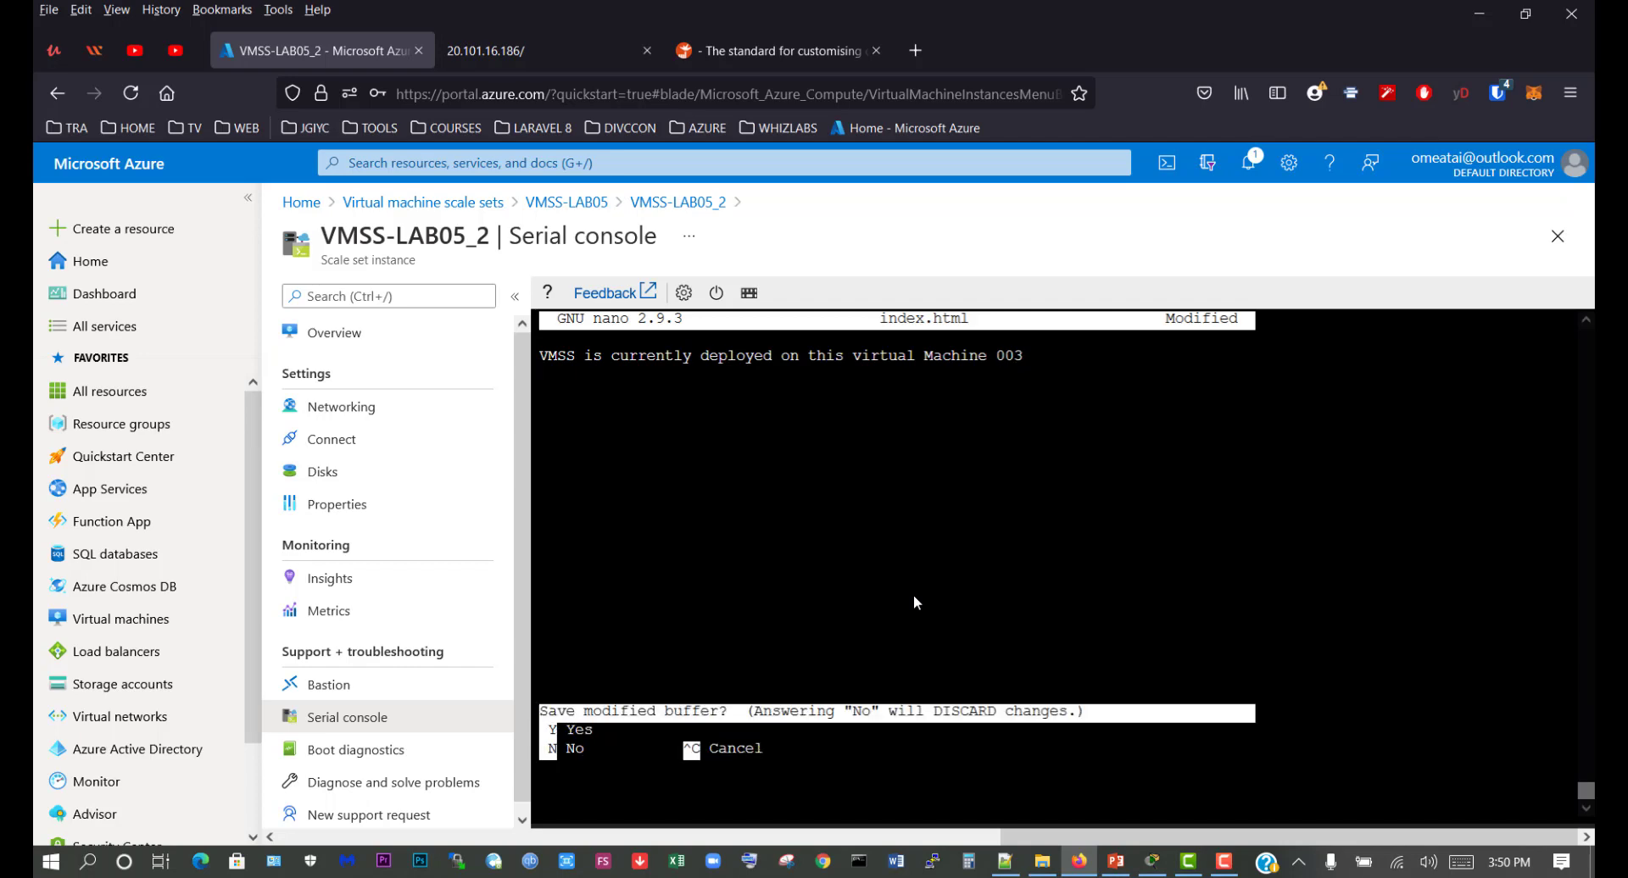
key(y)
key(Return)
key(Return)
key(Return)
key(Return)
key(Return)
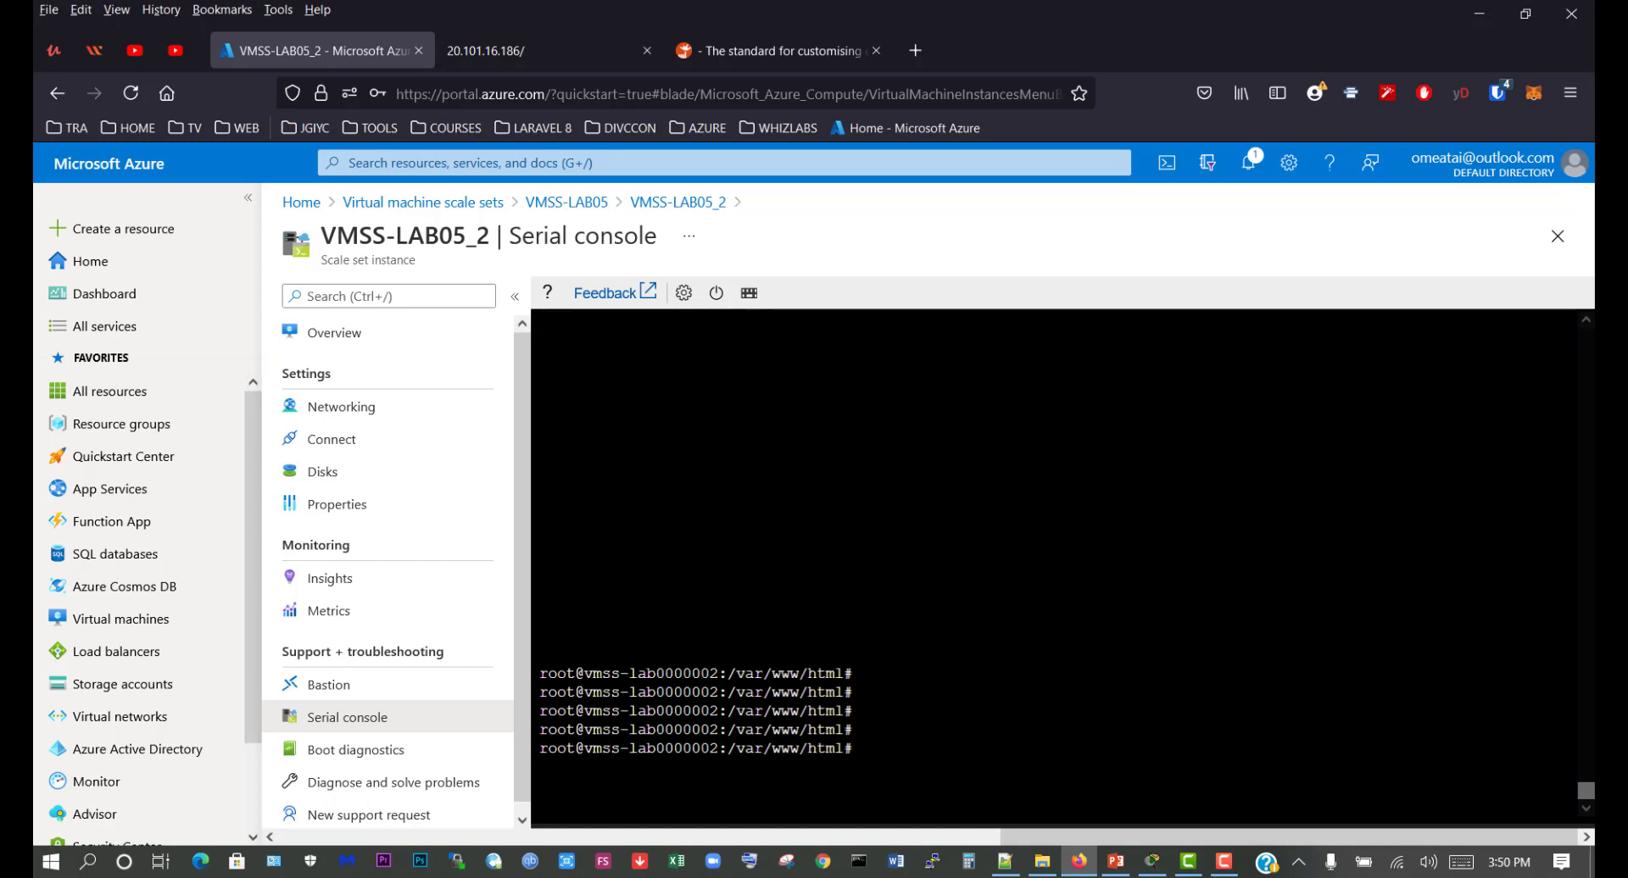
click(1559, 237)
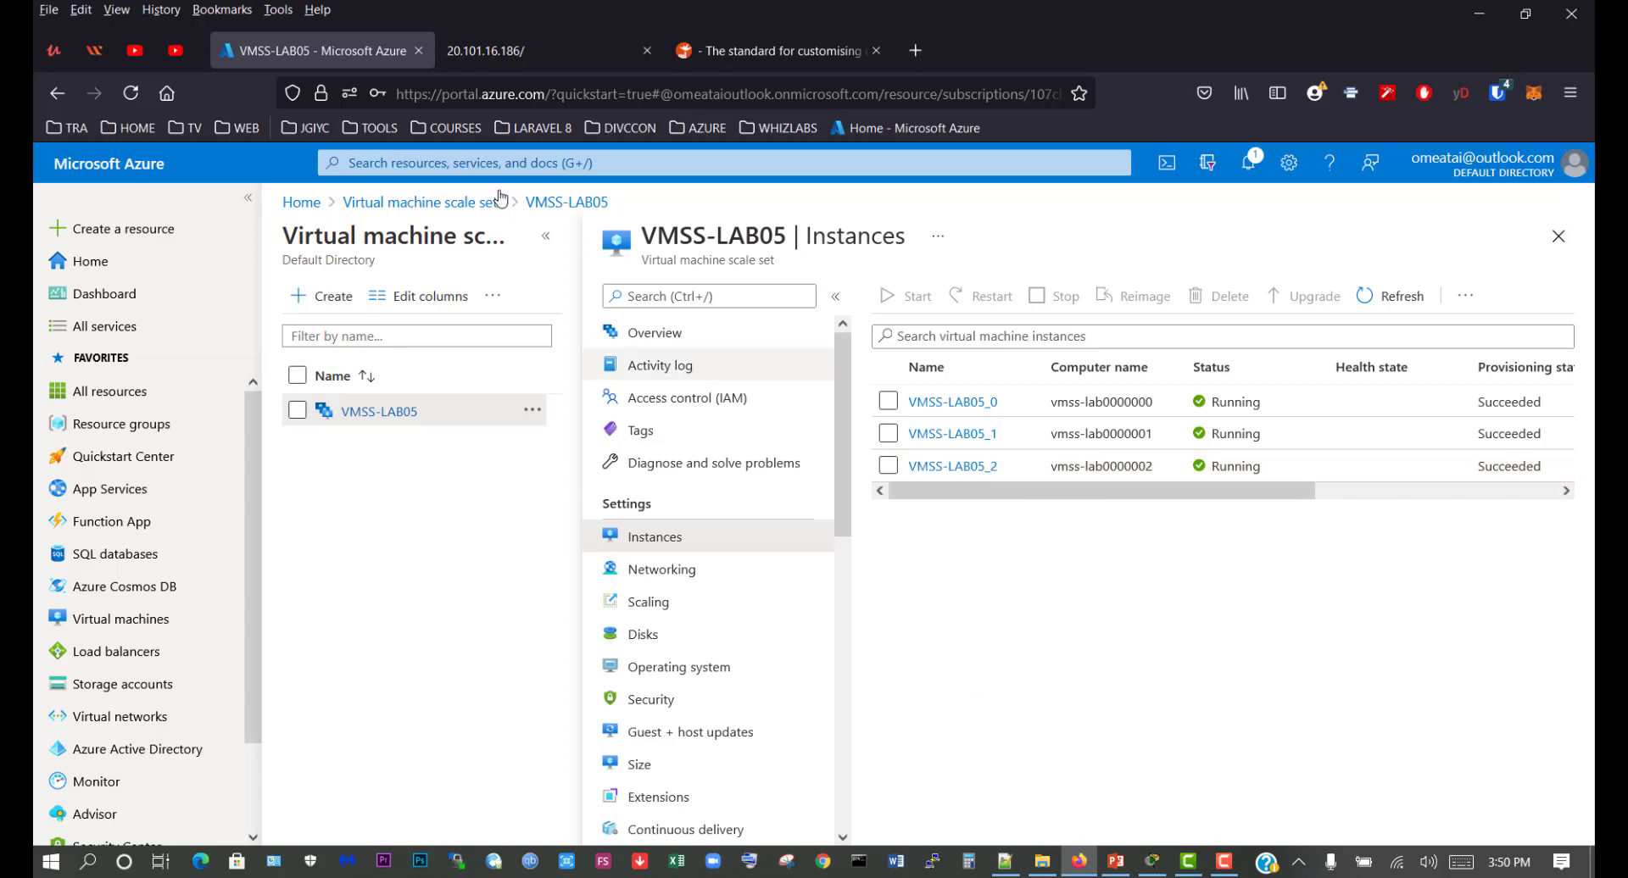
Reload the already open site at 20.101.16.186 and check the machine number in its message.
click(525, 52)
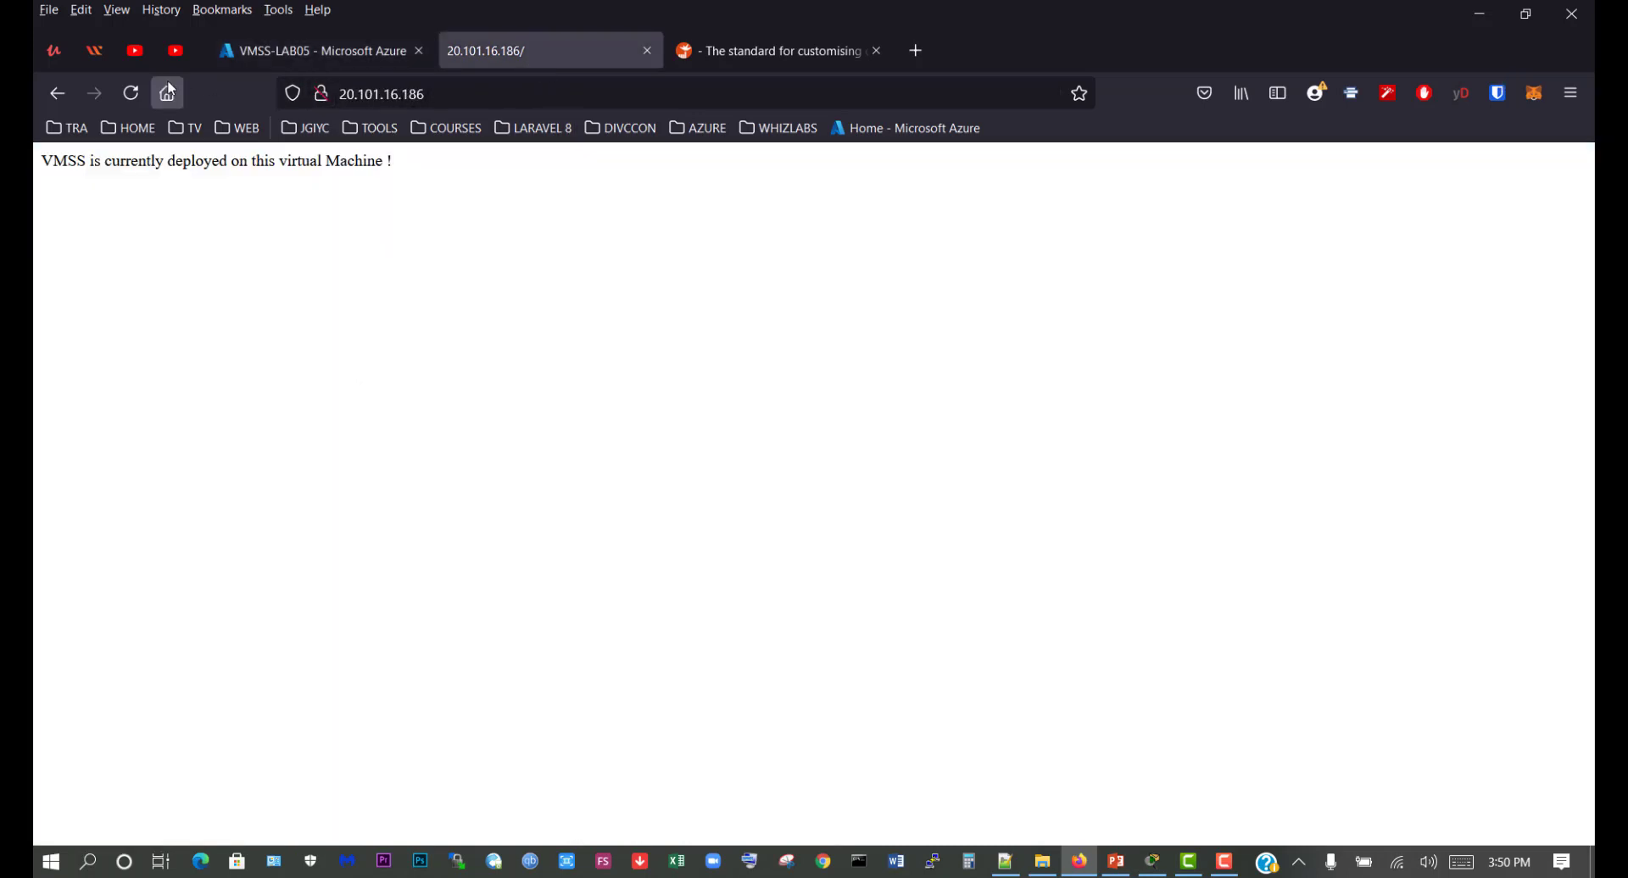
click(134, 90)
drag(412, 158, 398, 159)
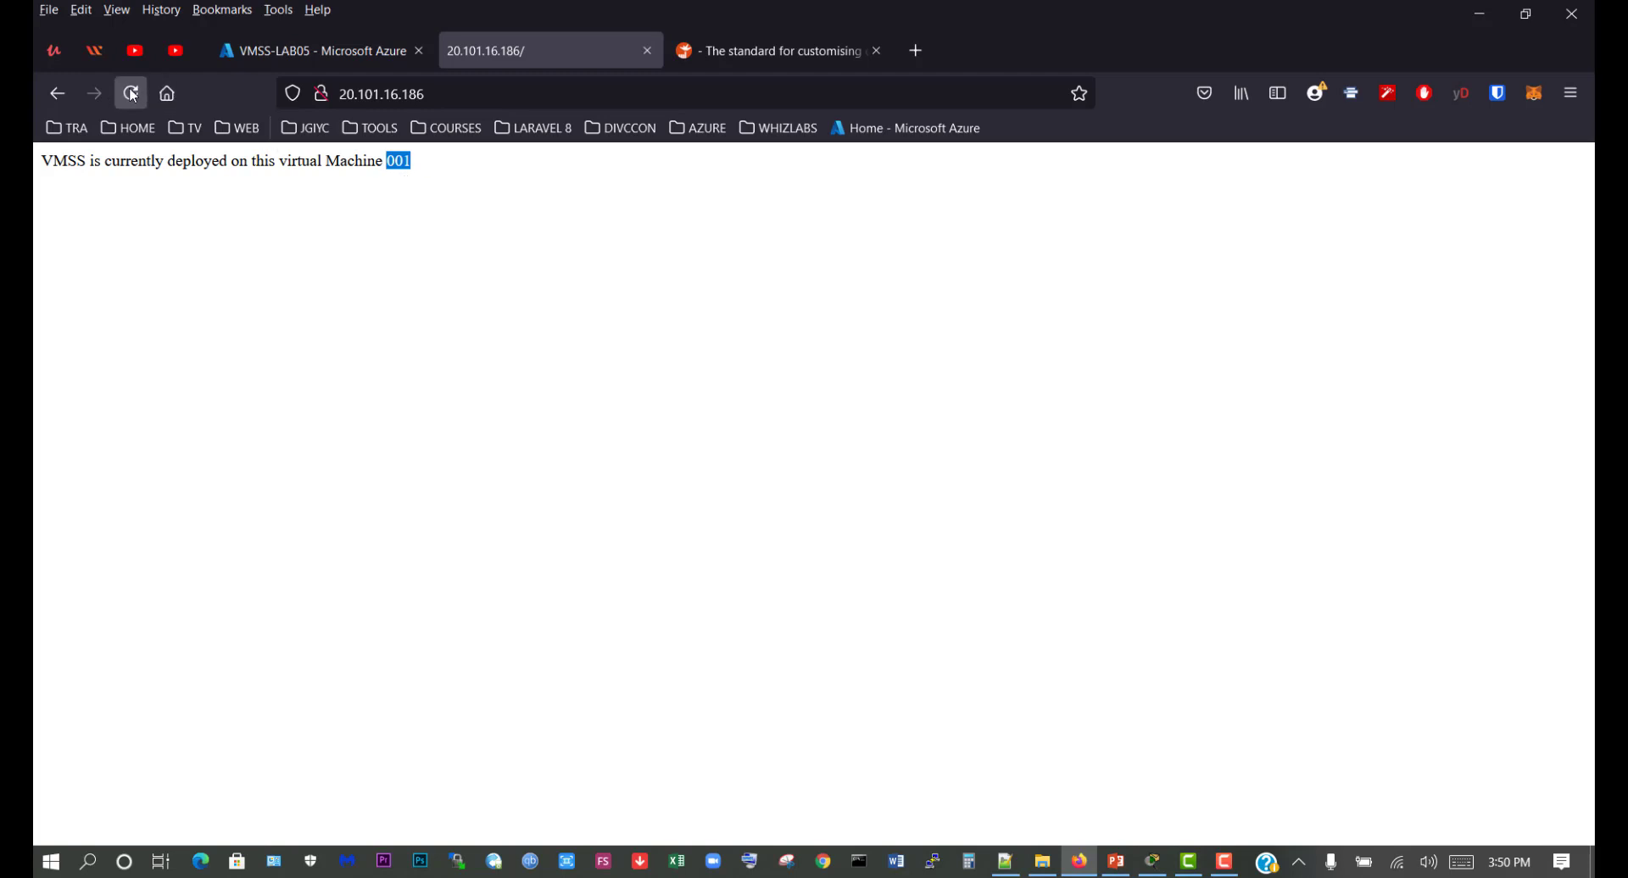
click(309, 95)
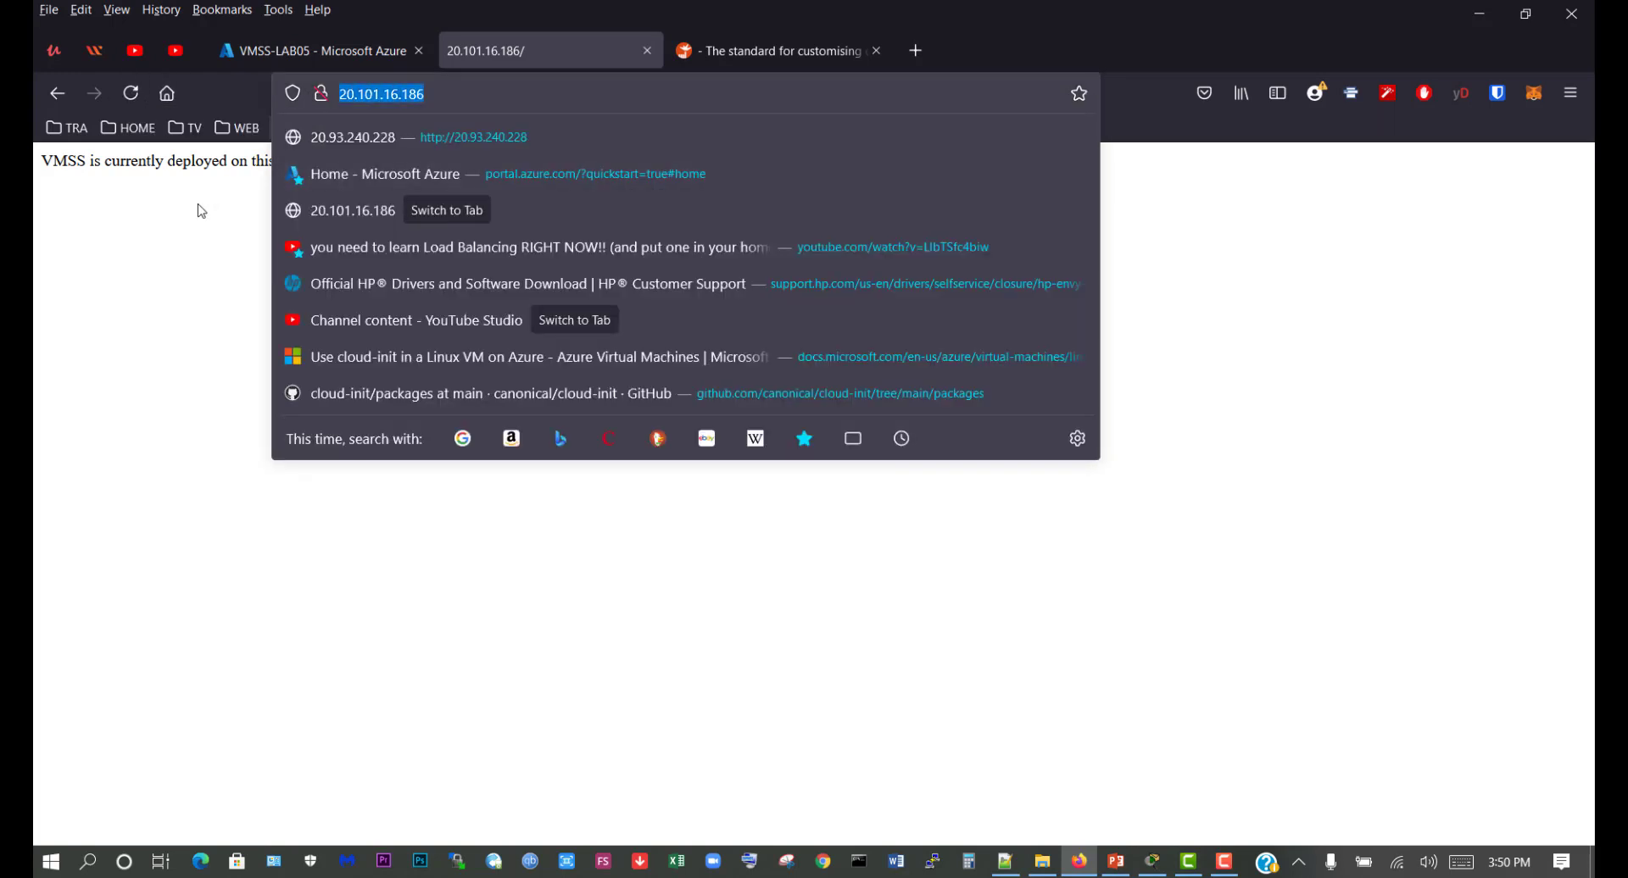
key(ctrl+c)
key(ctrl+t)
key(ctrl+v)
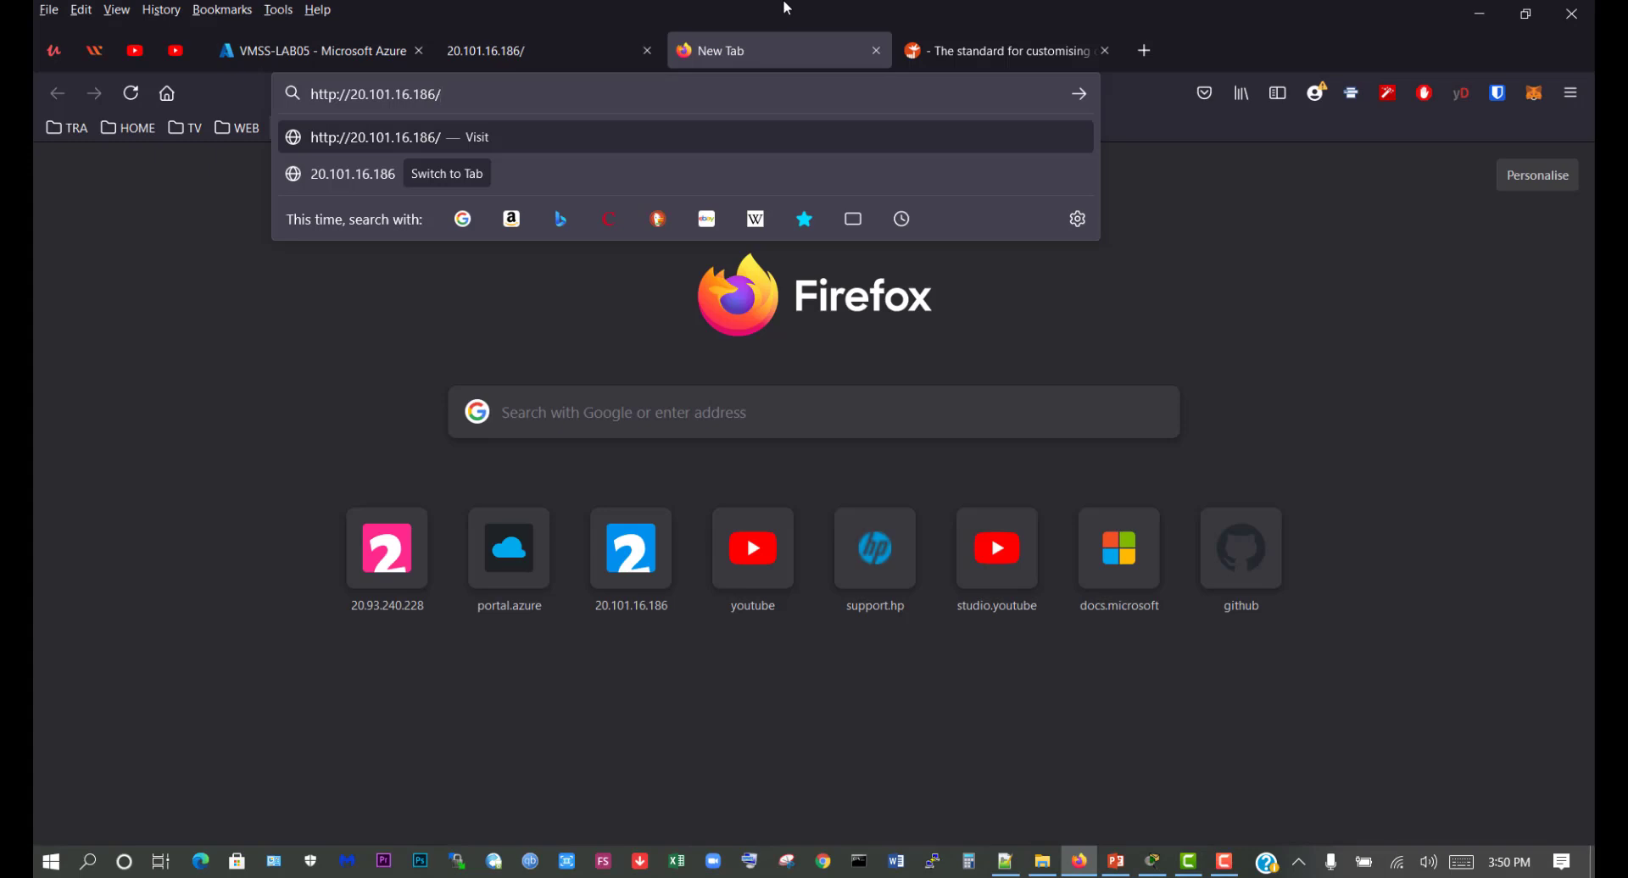
key(Return)
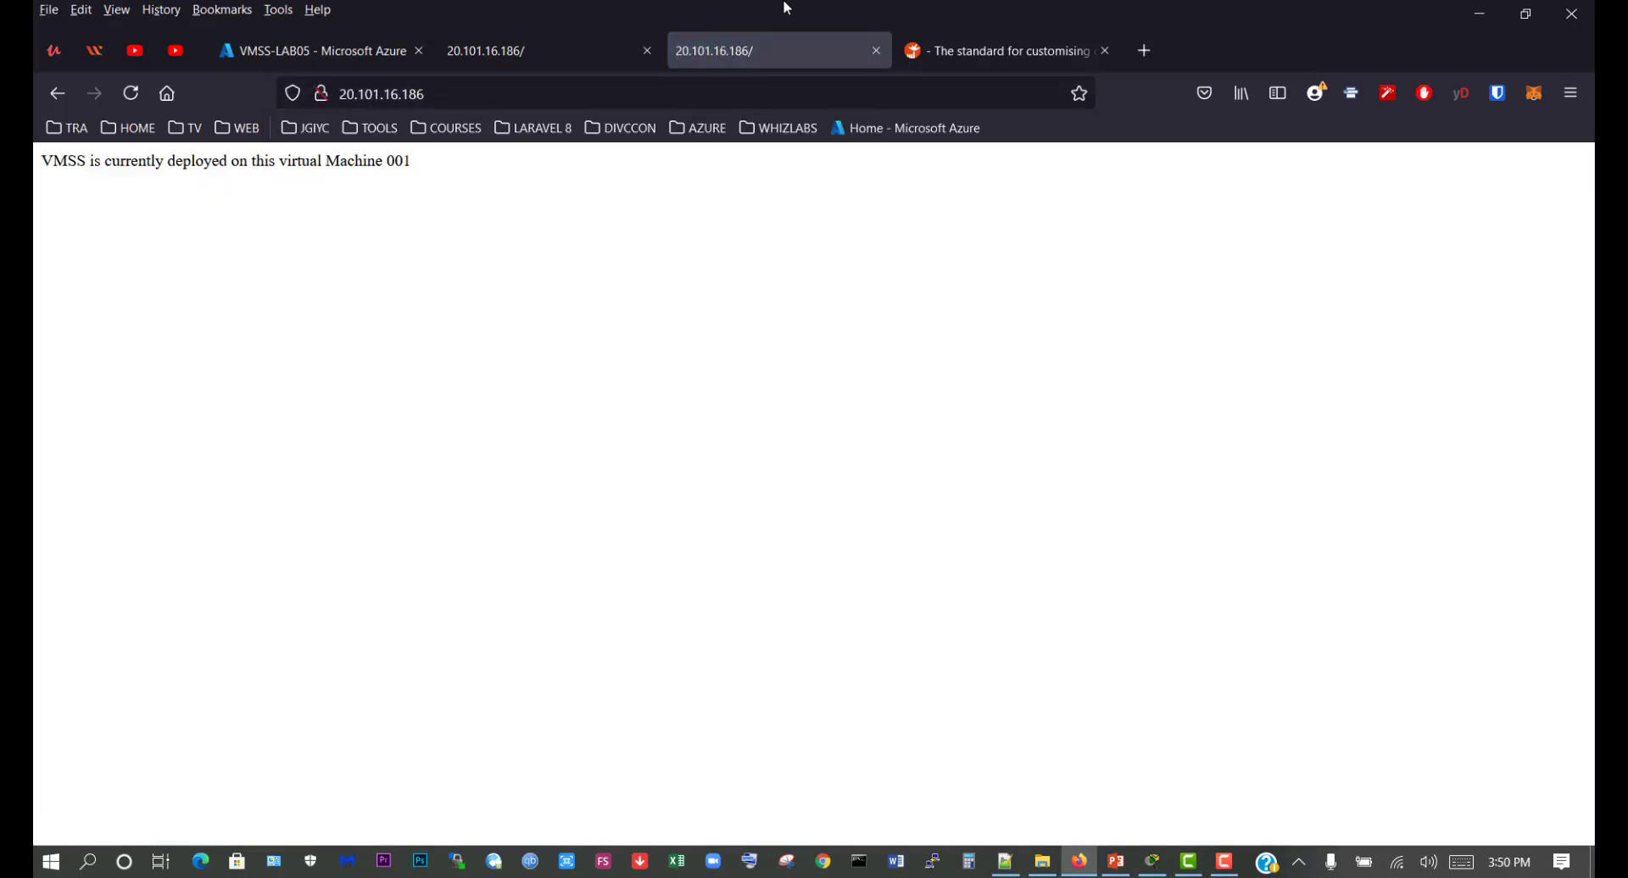
click(138, 92)
drag(432, 161, 286, 159)
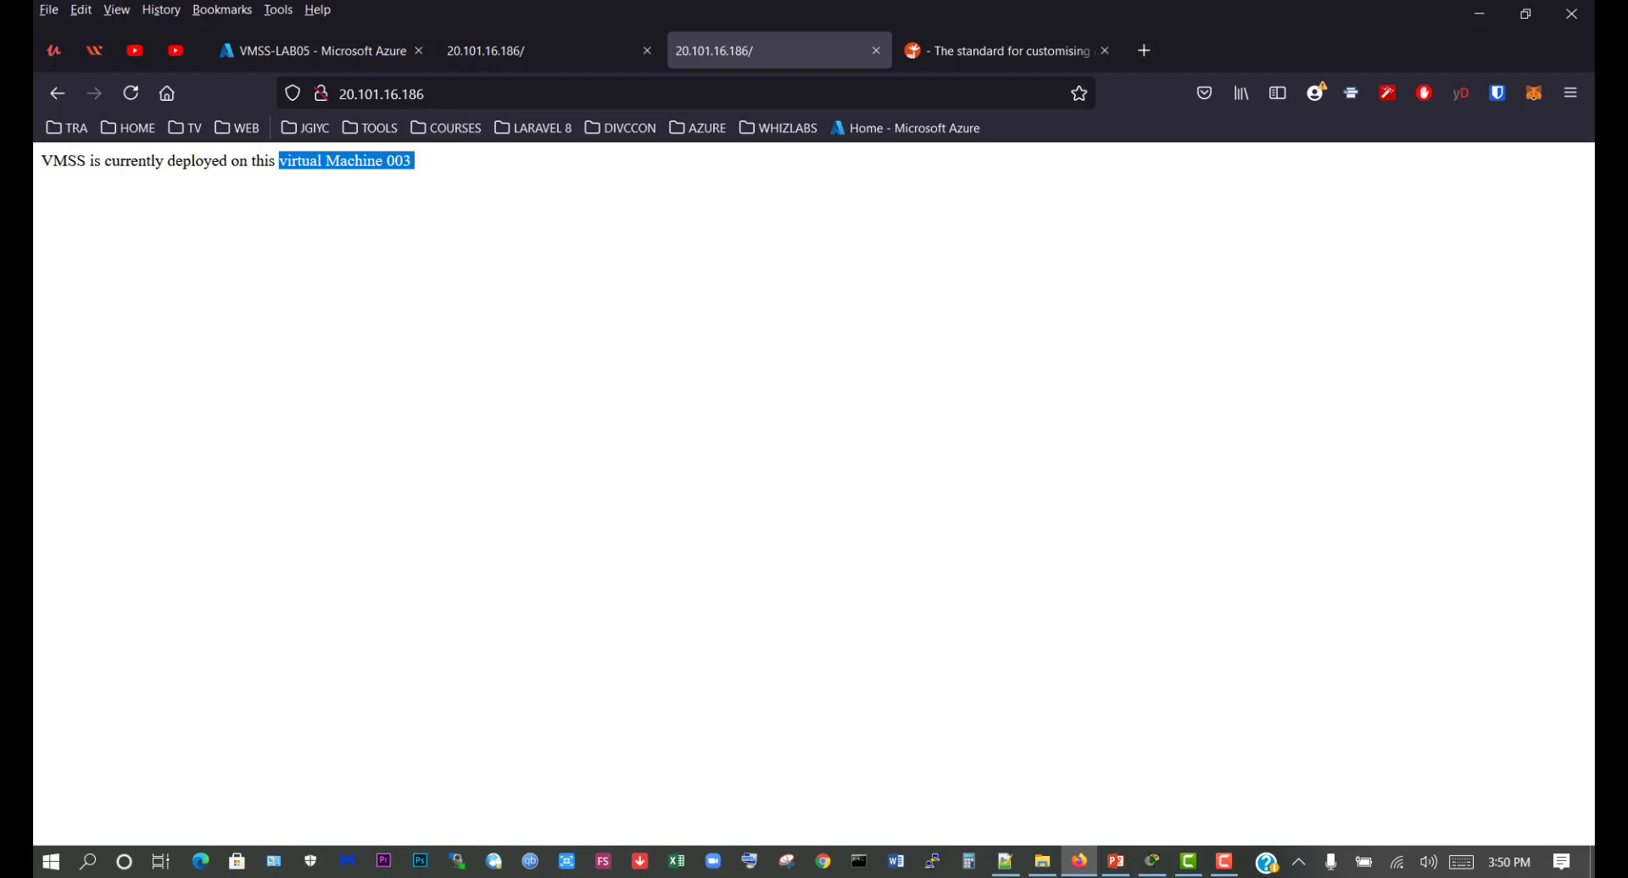
click(356, 93)
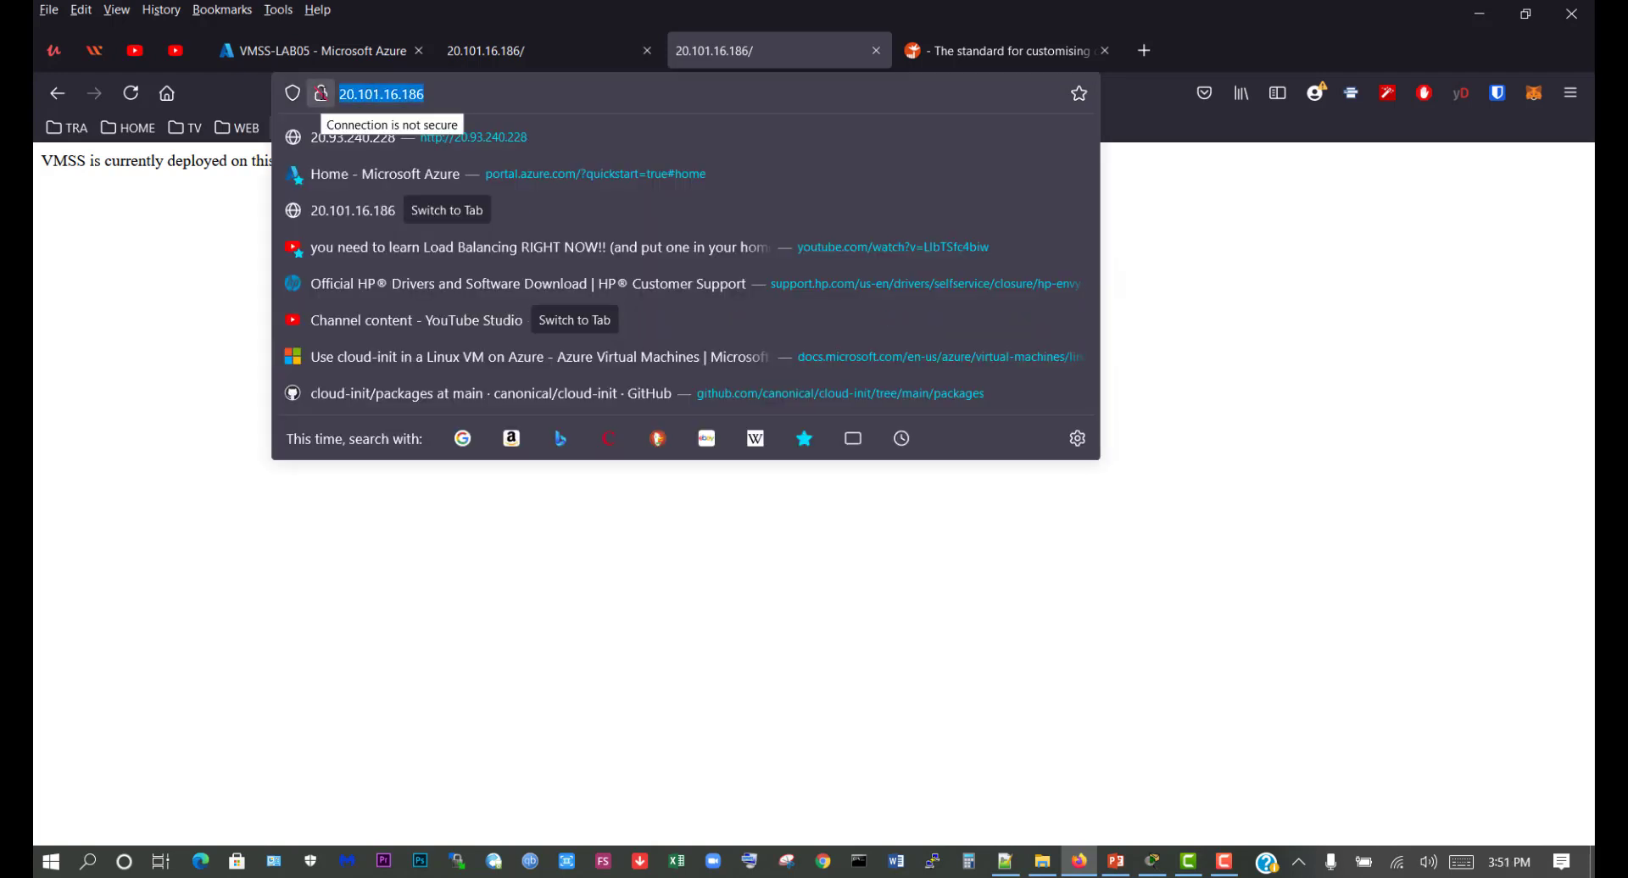
click(517, 440)
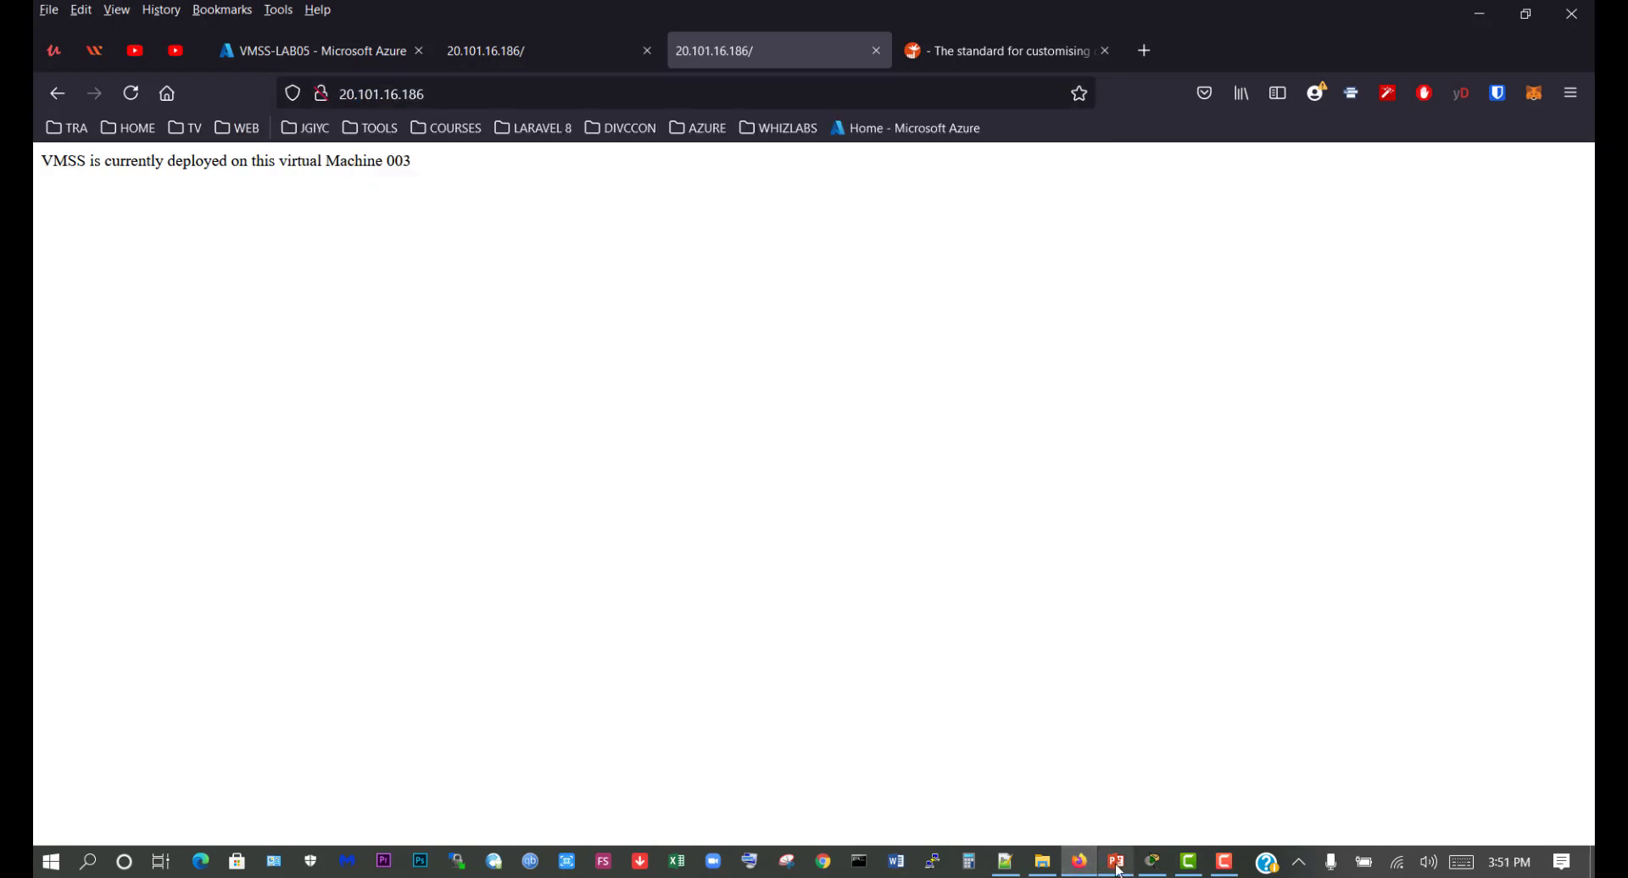
click(823, 862)
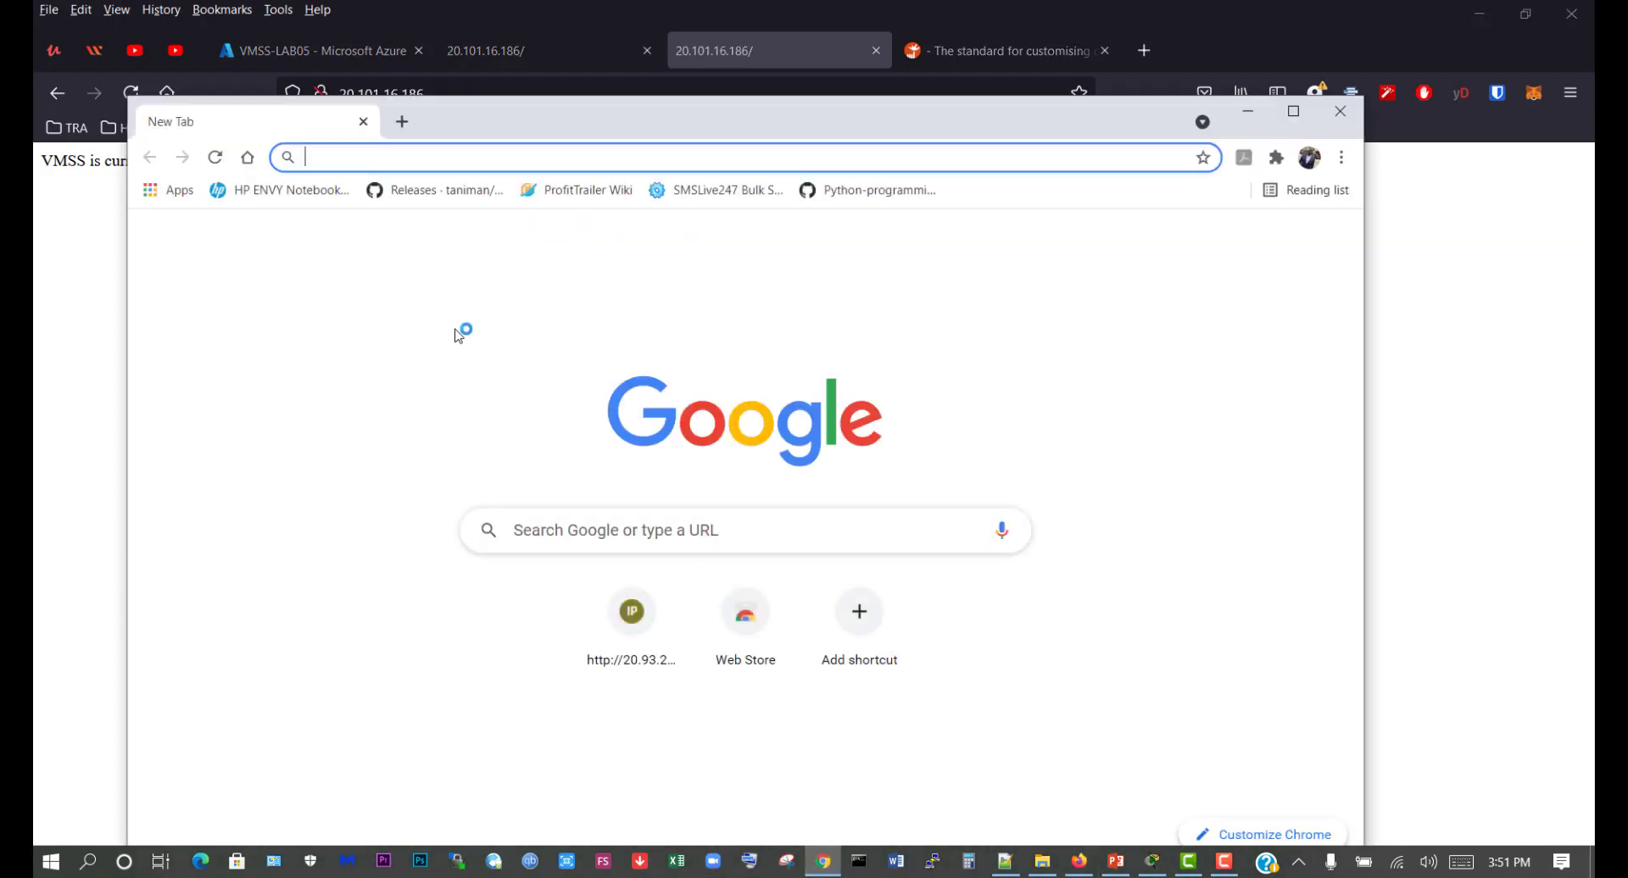
key(ctrl+v)
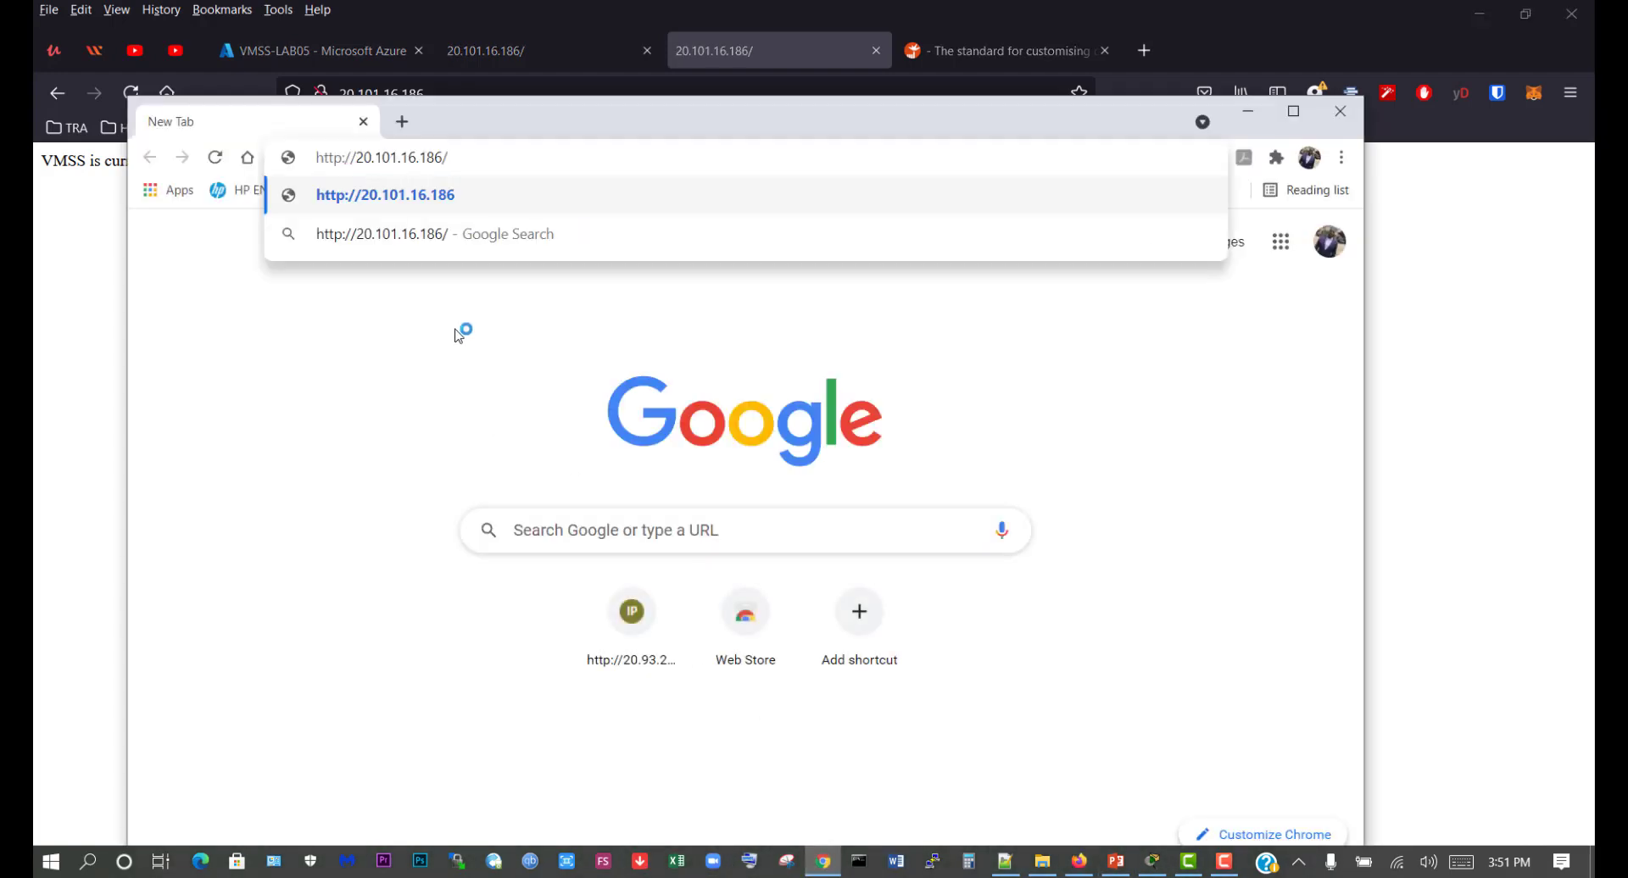
key(Return)
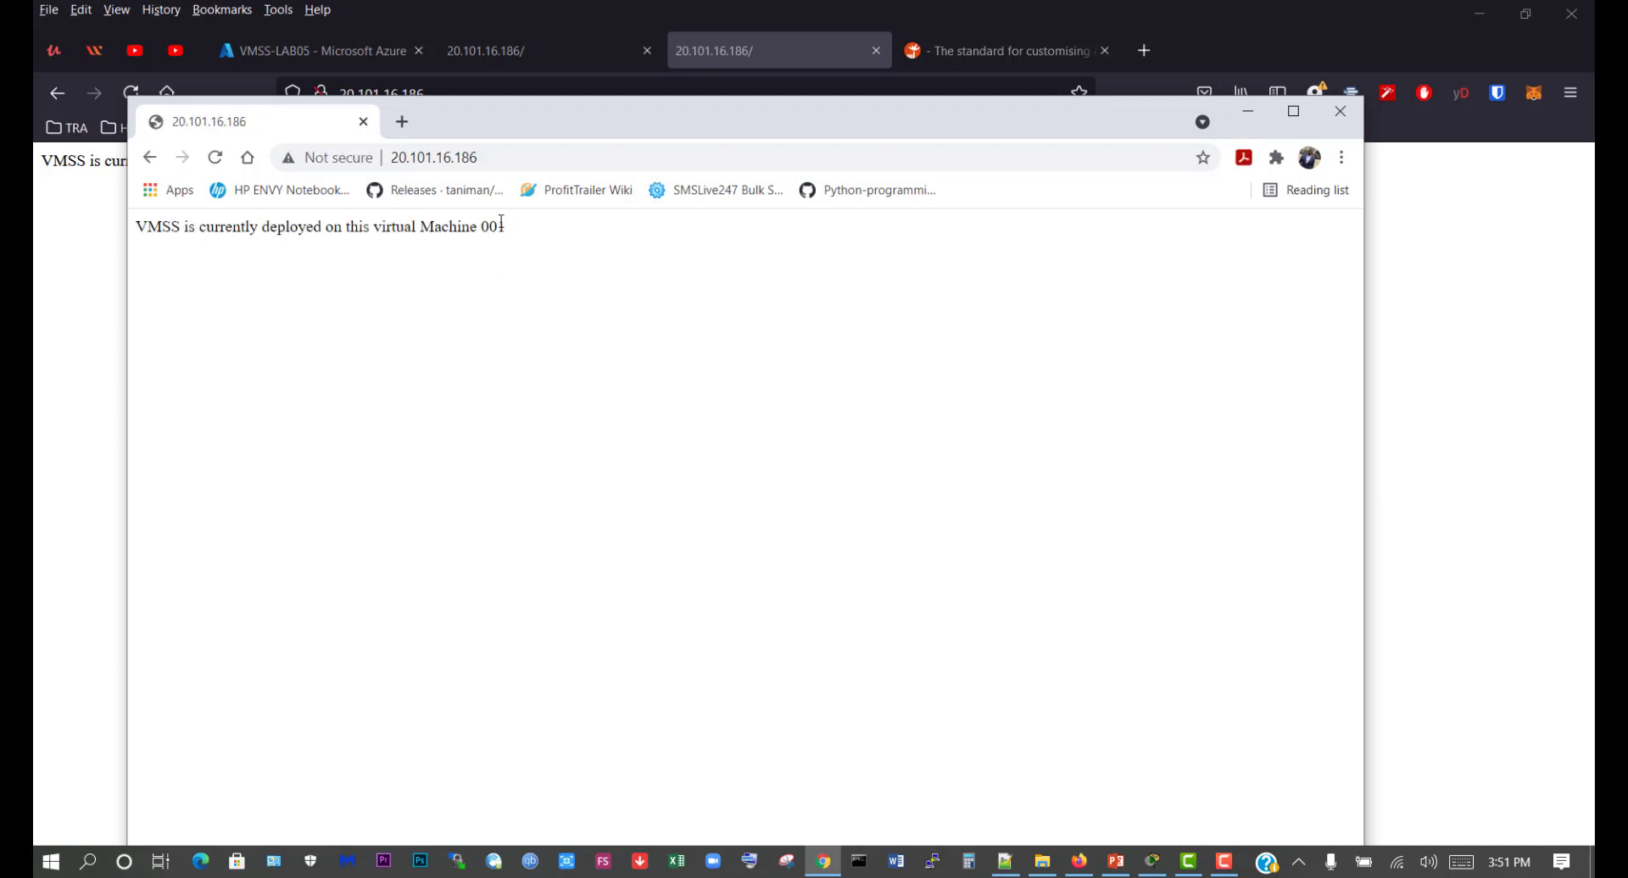
drag(512, 227, 373, 241)
click(526, 246)
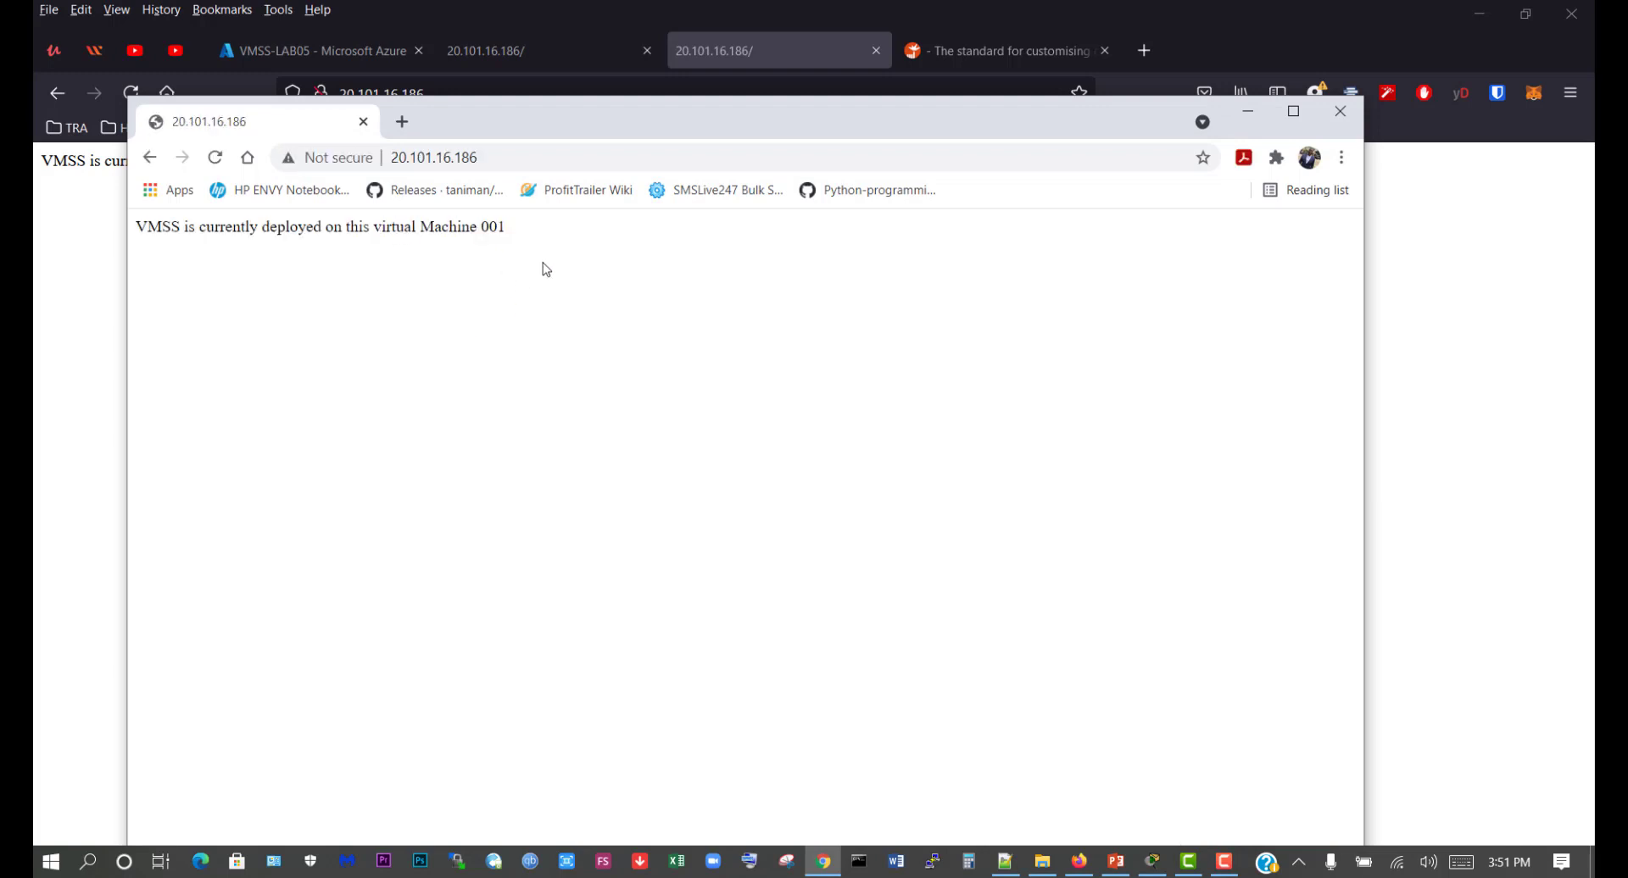
click(216, 159)
drag(512, 227, 380, 233)
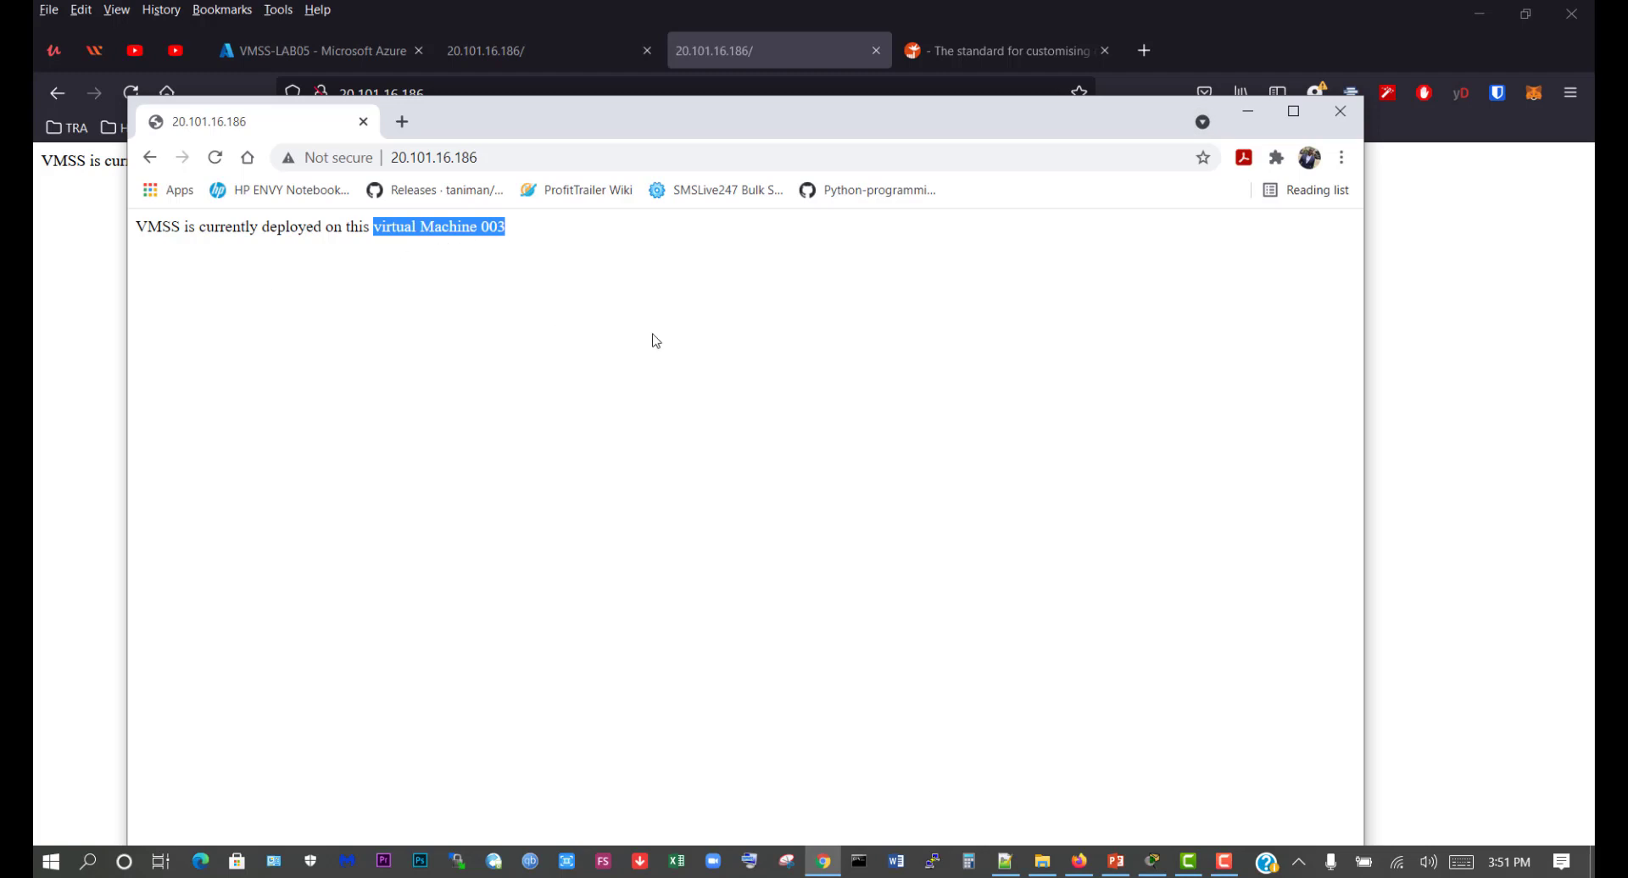
Return to the Azure portal in Firefox and stop scale set instance VMSS-LAB05_2, confirming the stop.
click(1248, 110)
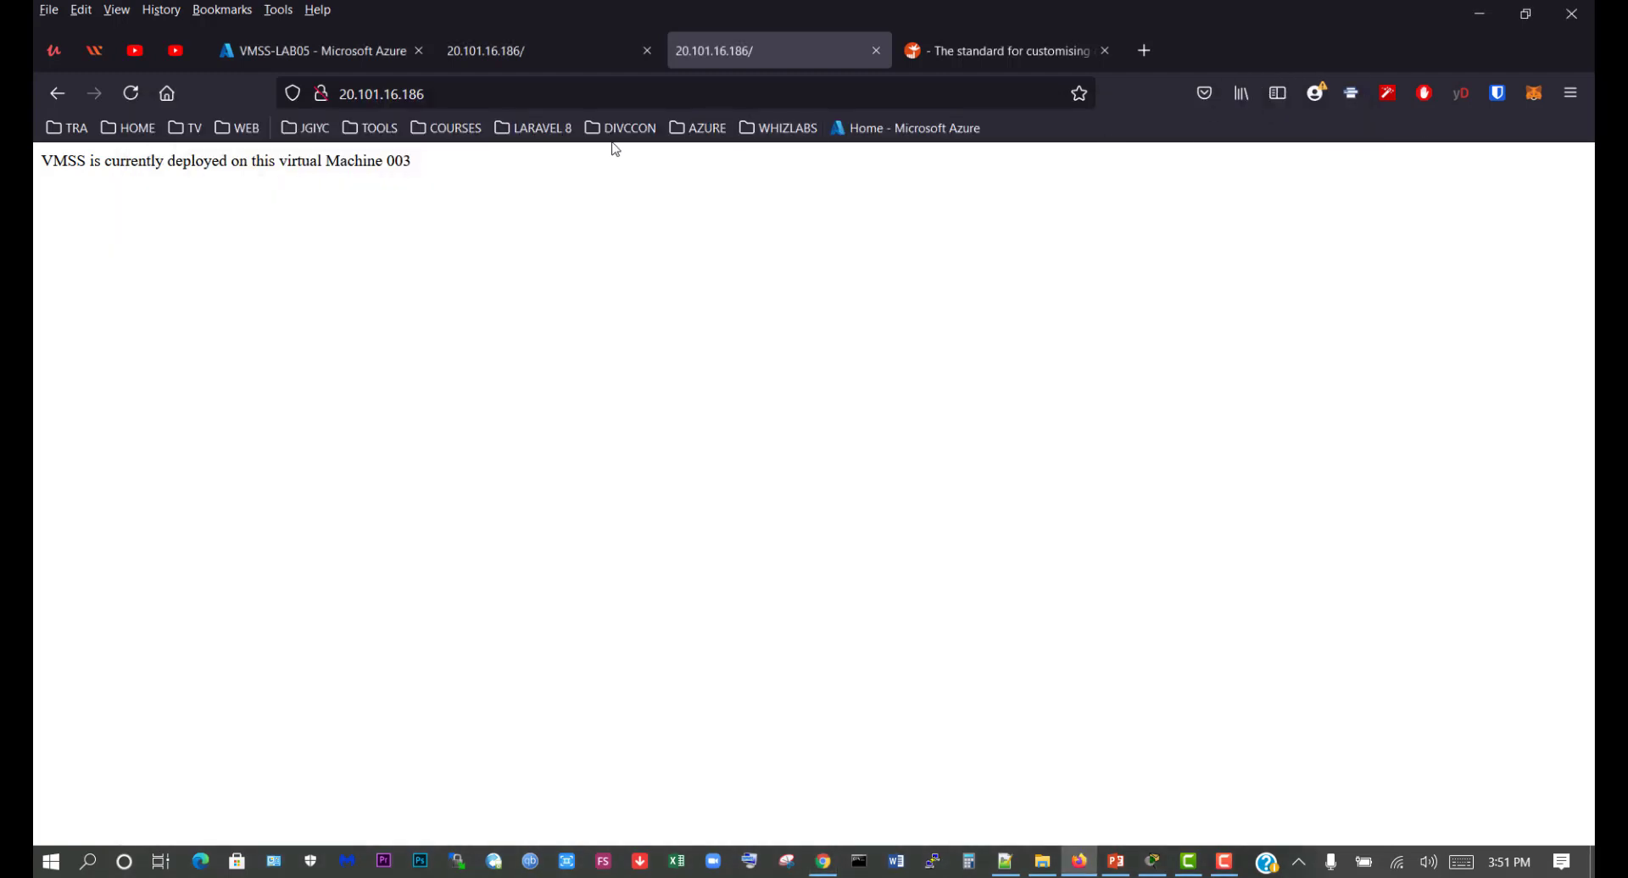
click(307, 49)
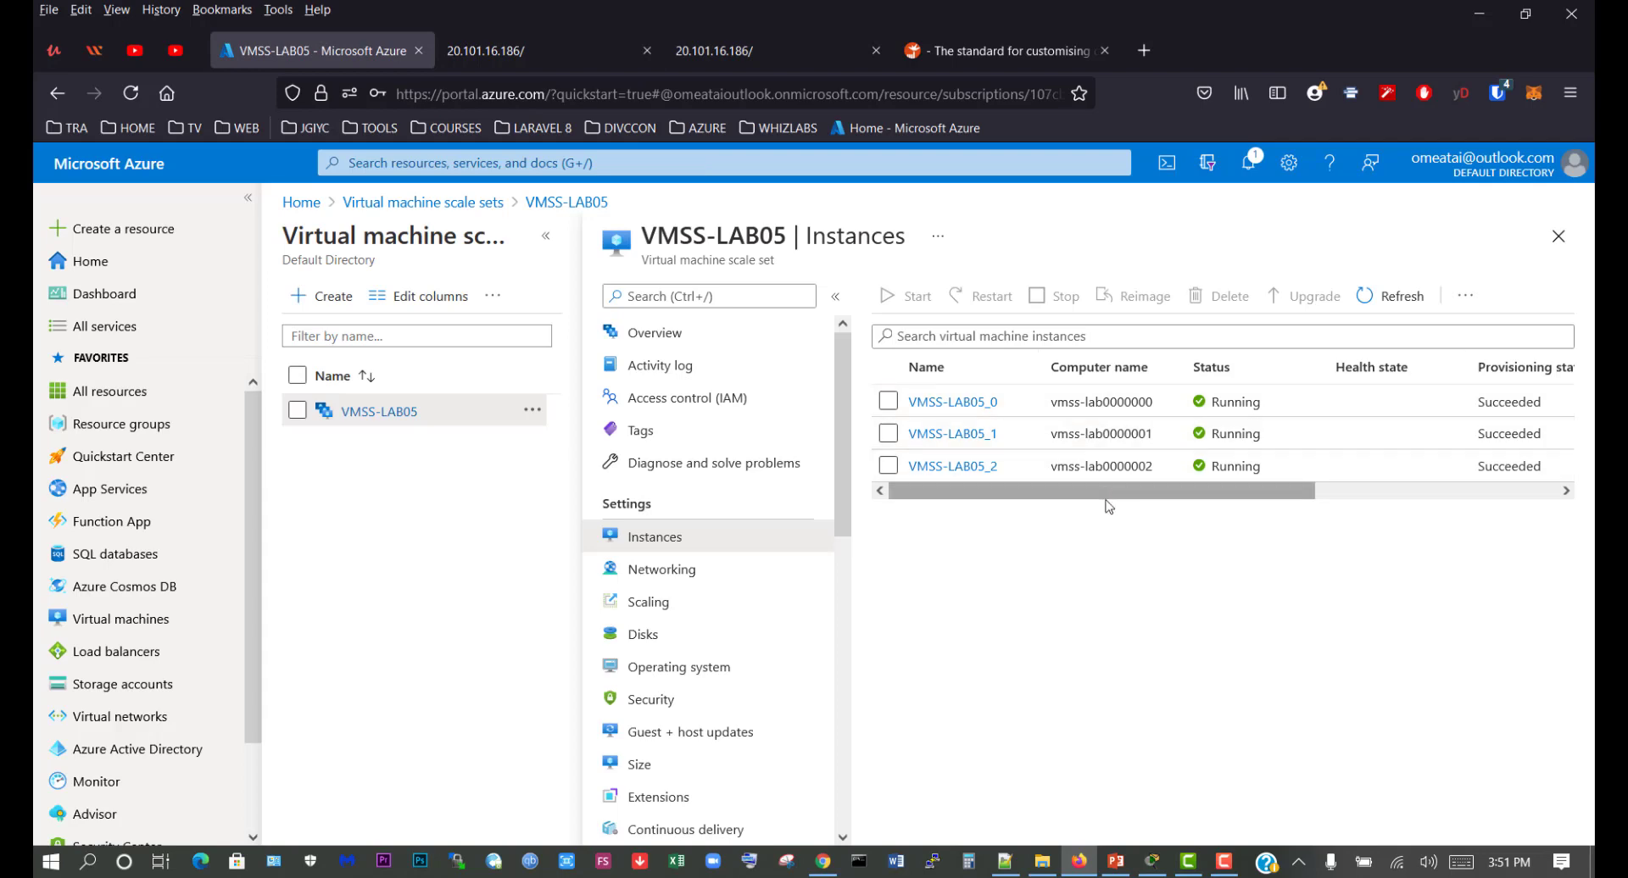
click(997, 466)
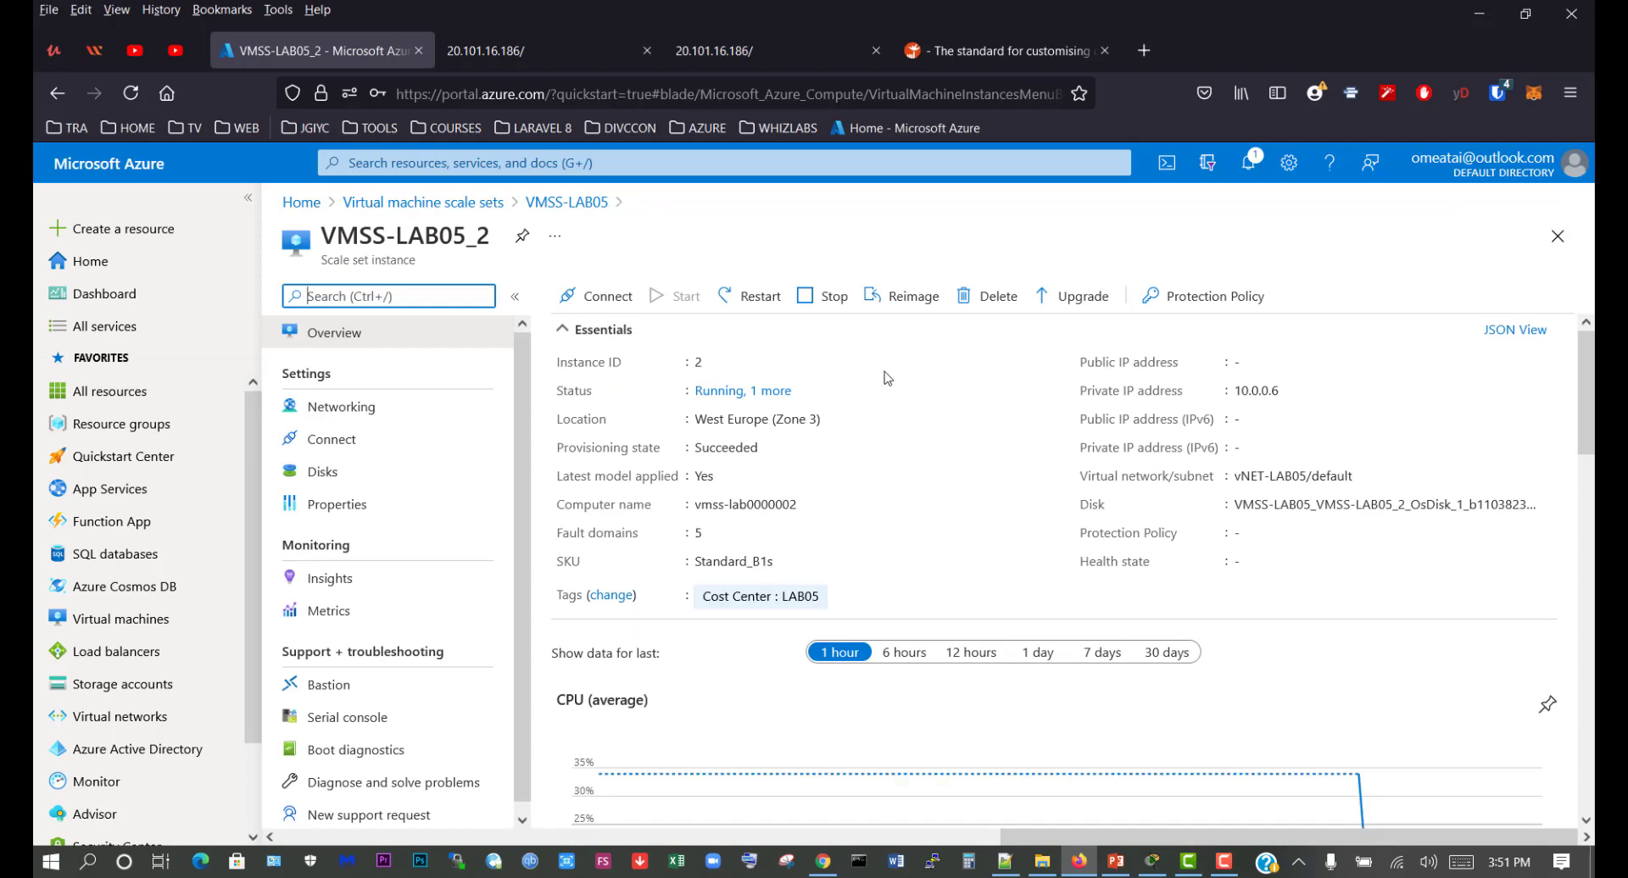
click(827, 297)
click(603, 426)
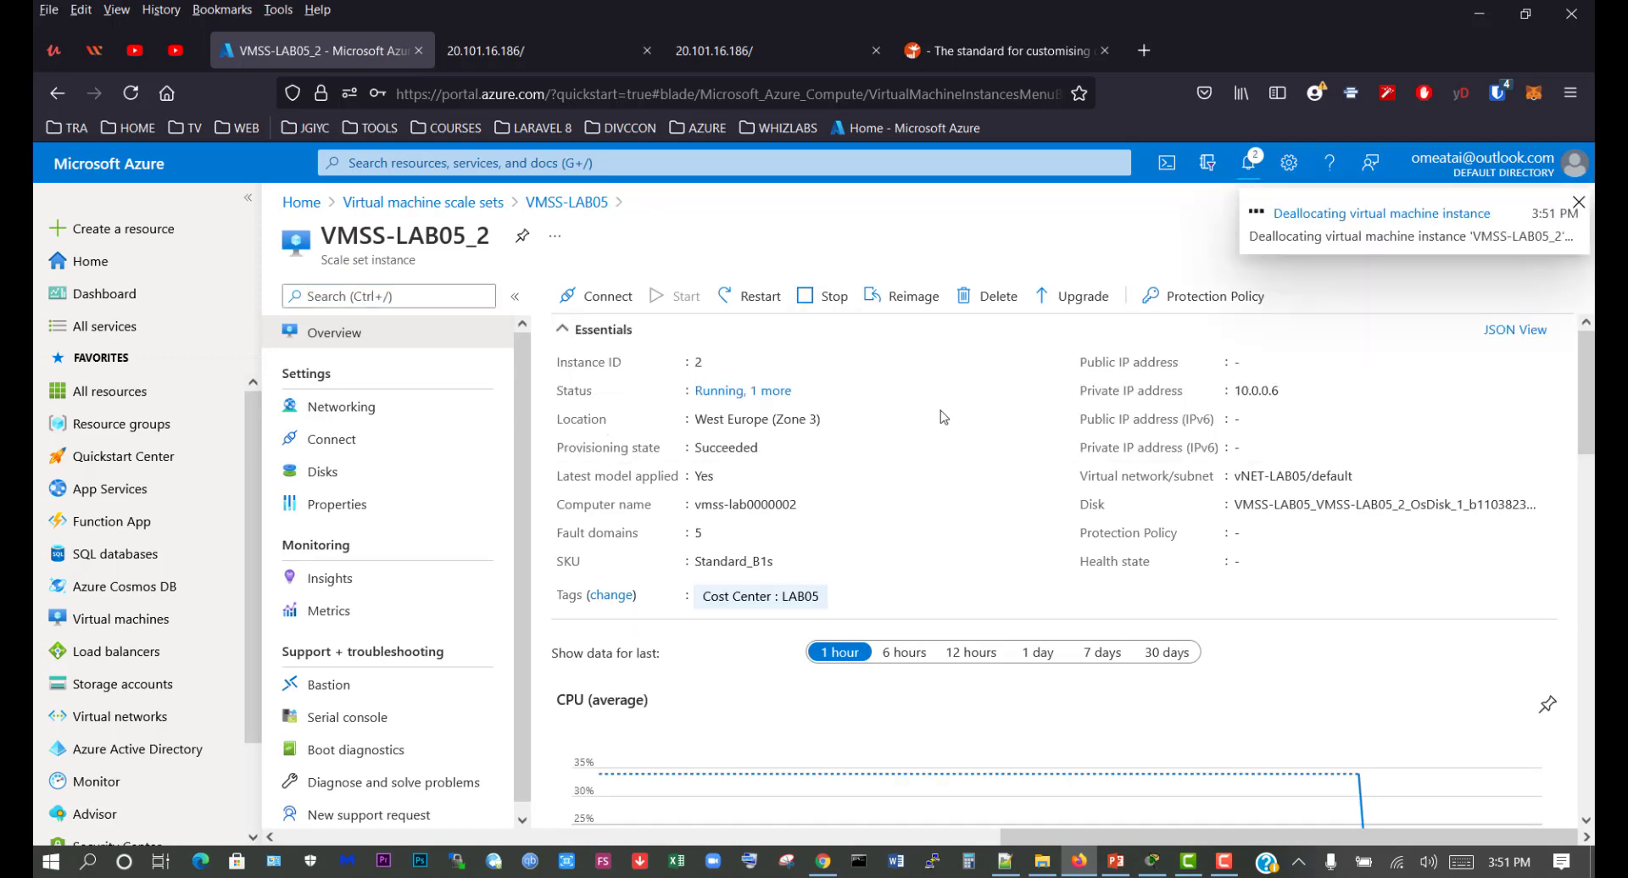
Open the instances list of scale set VMSS-LAB05 and refresh it to check the status of VMSS-LAB05_2.
click(488, 203)
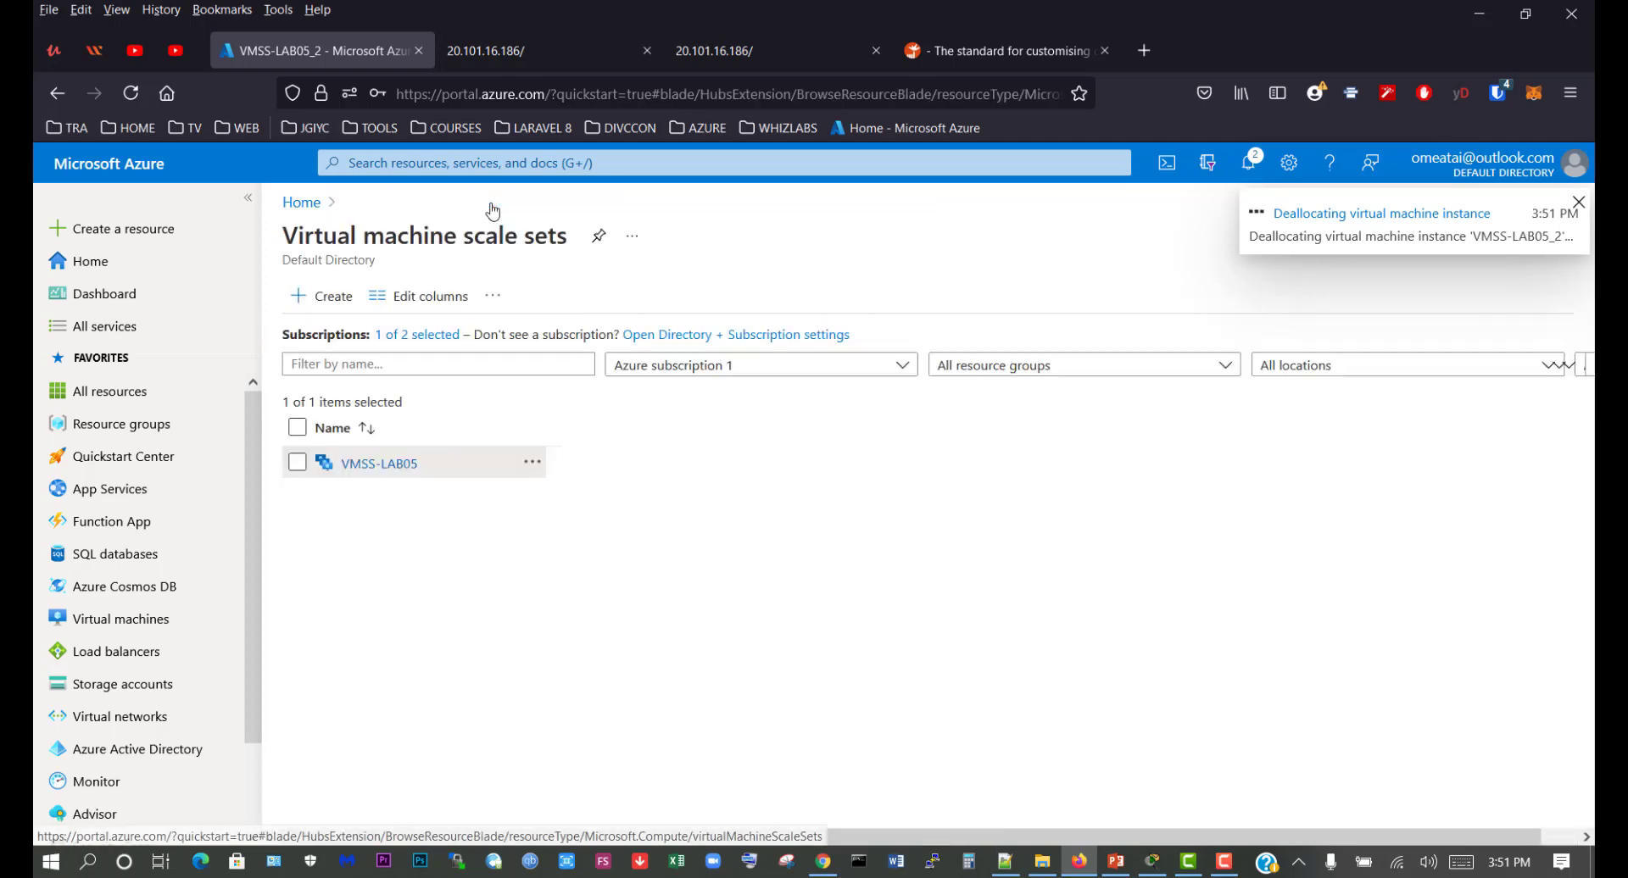
click(393, 462)
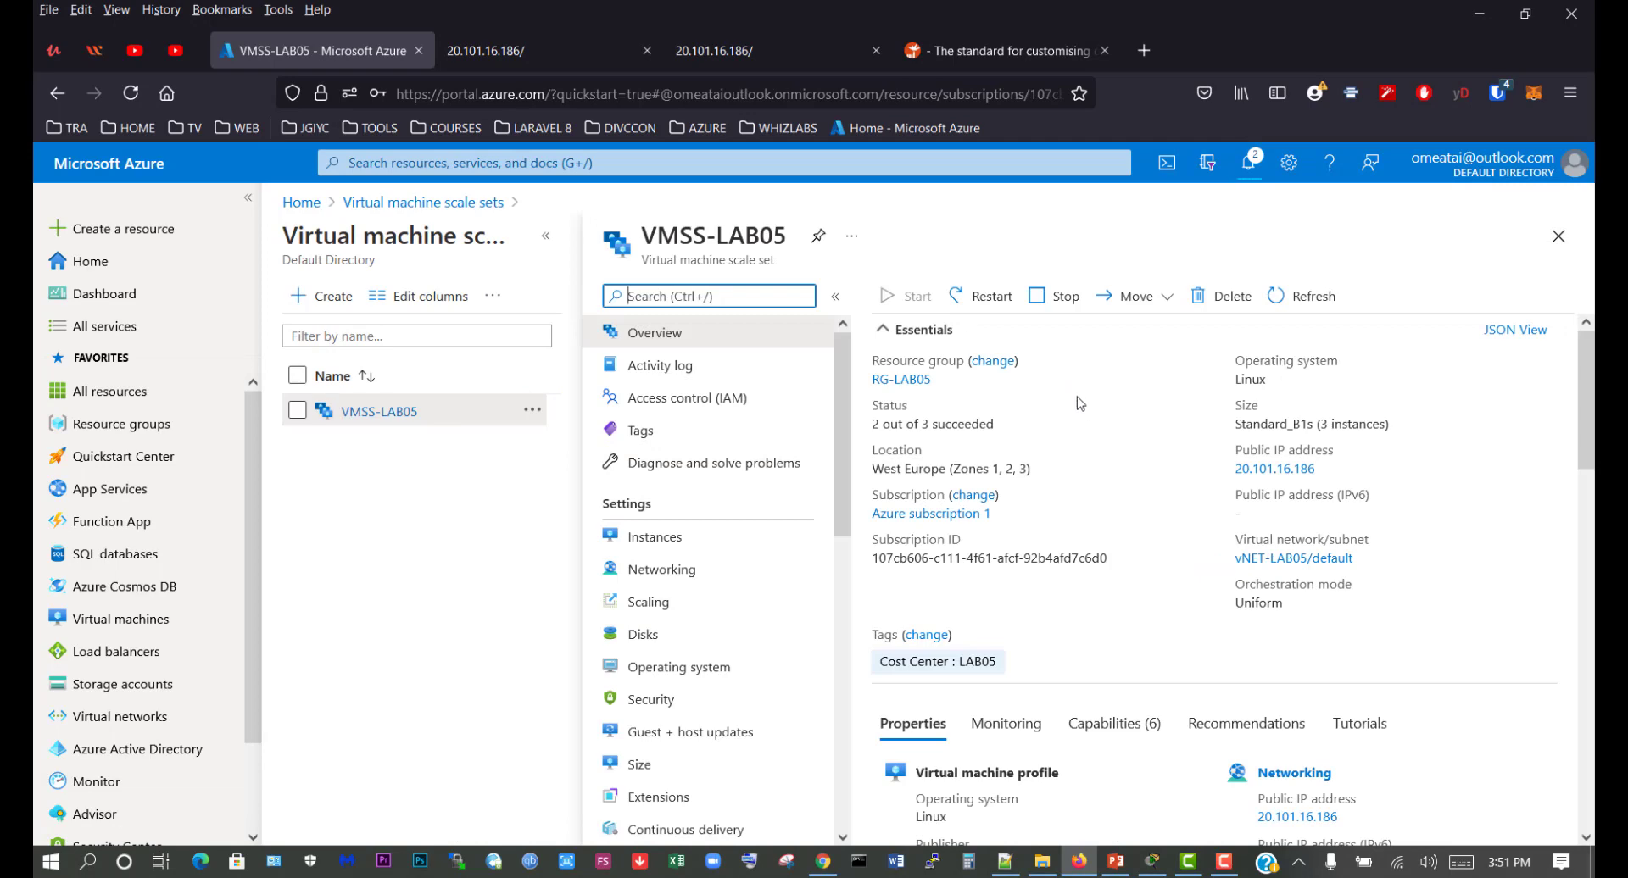
click(670, 540)
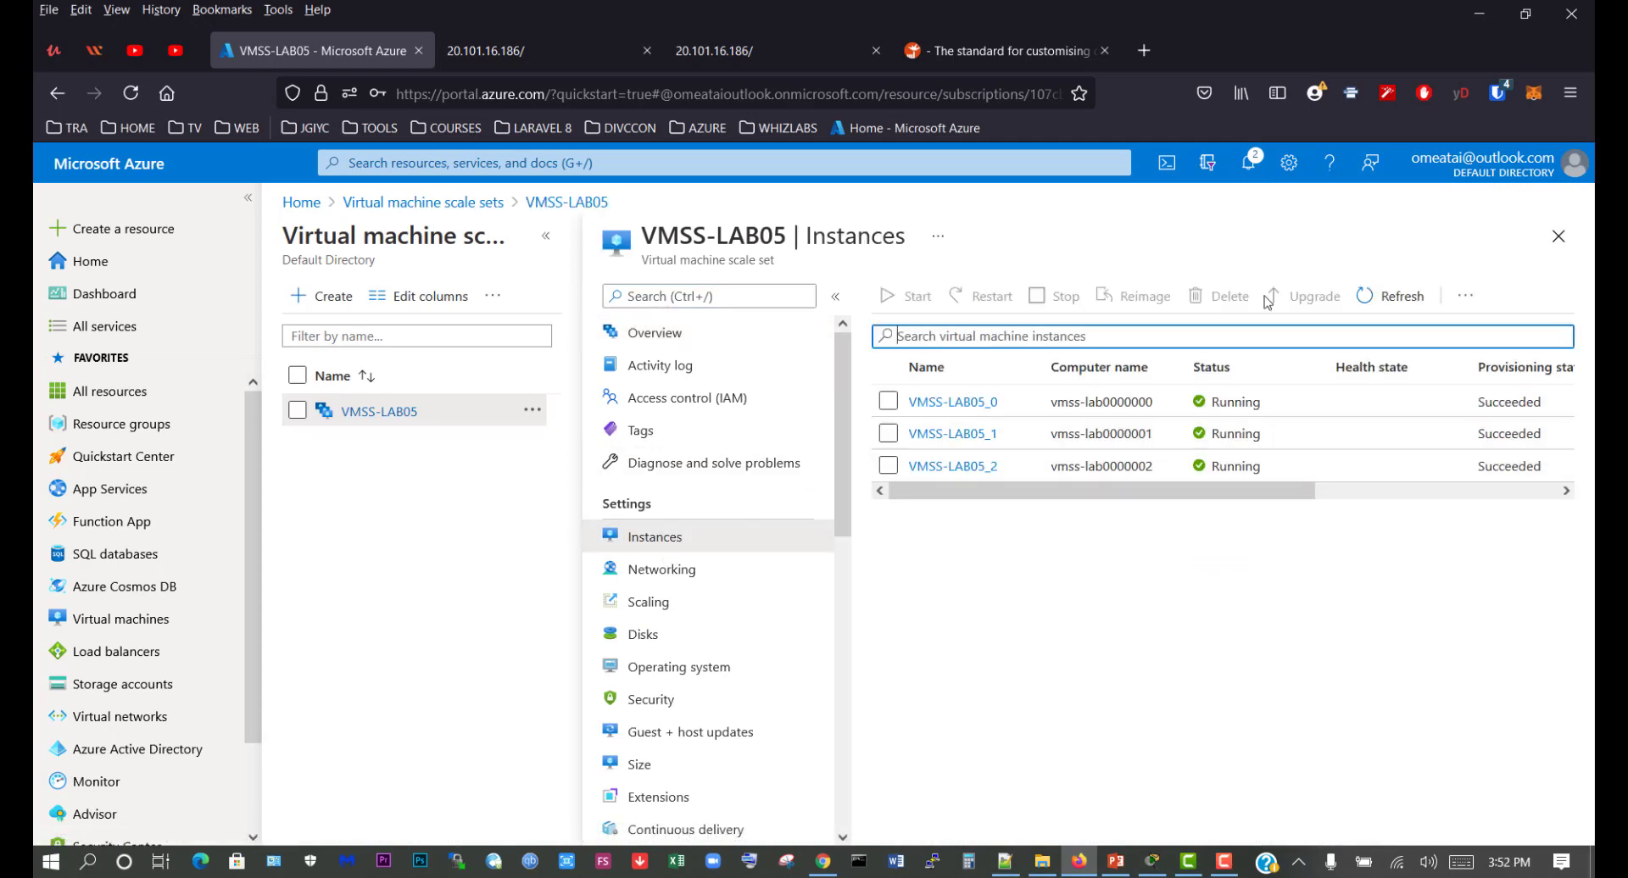
click(1381, 301)
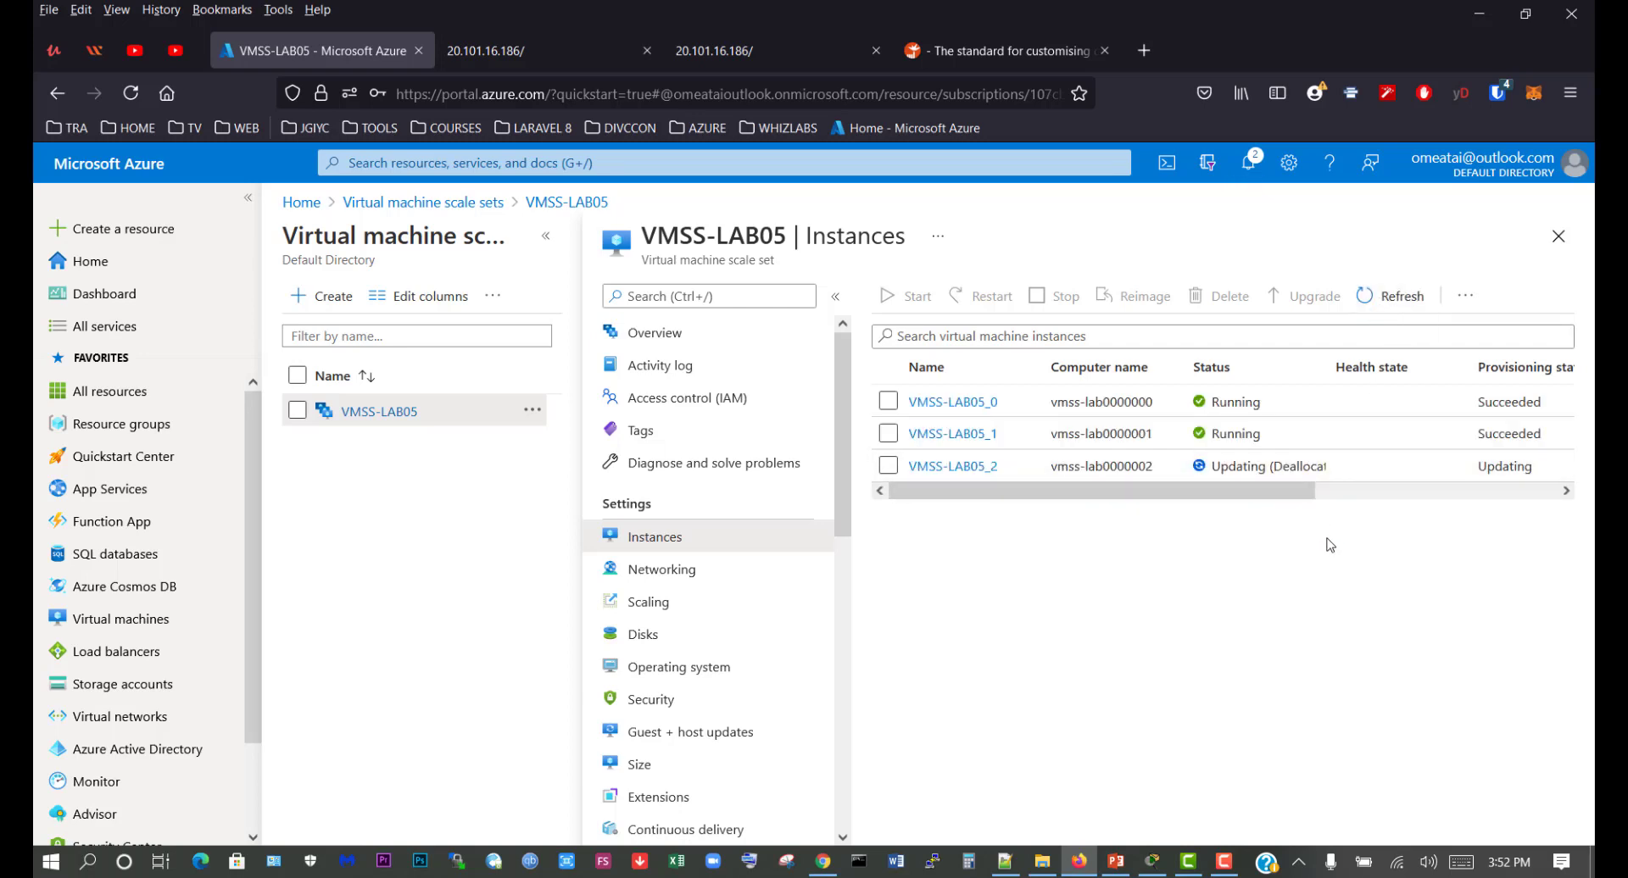
click(1391, 296)
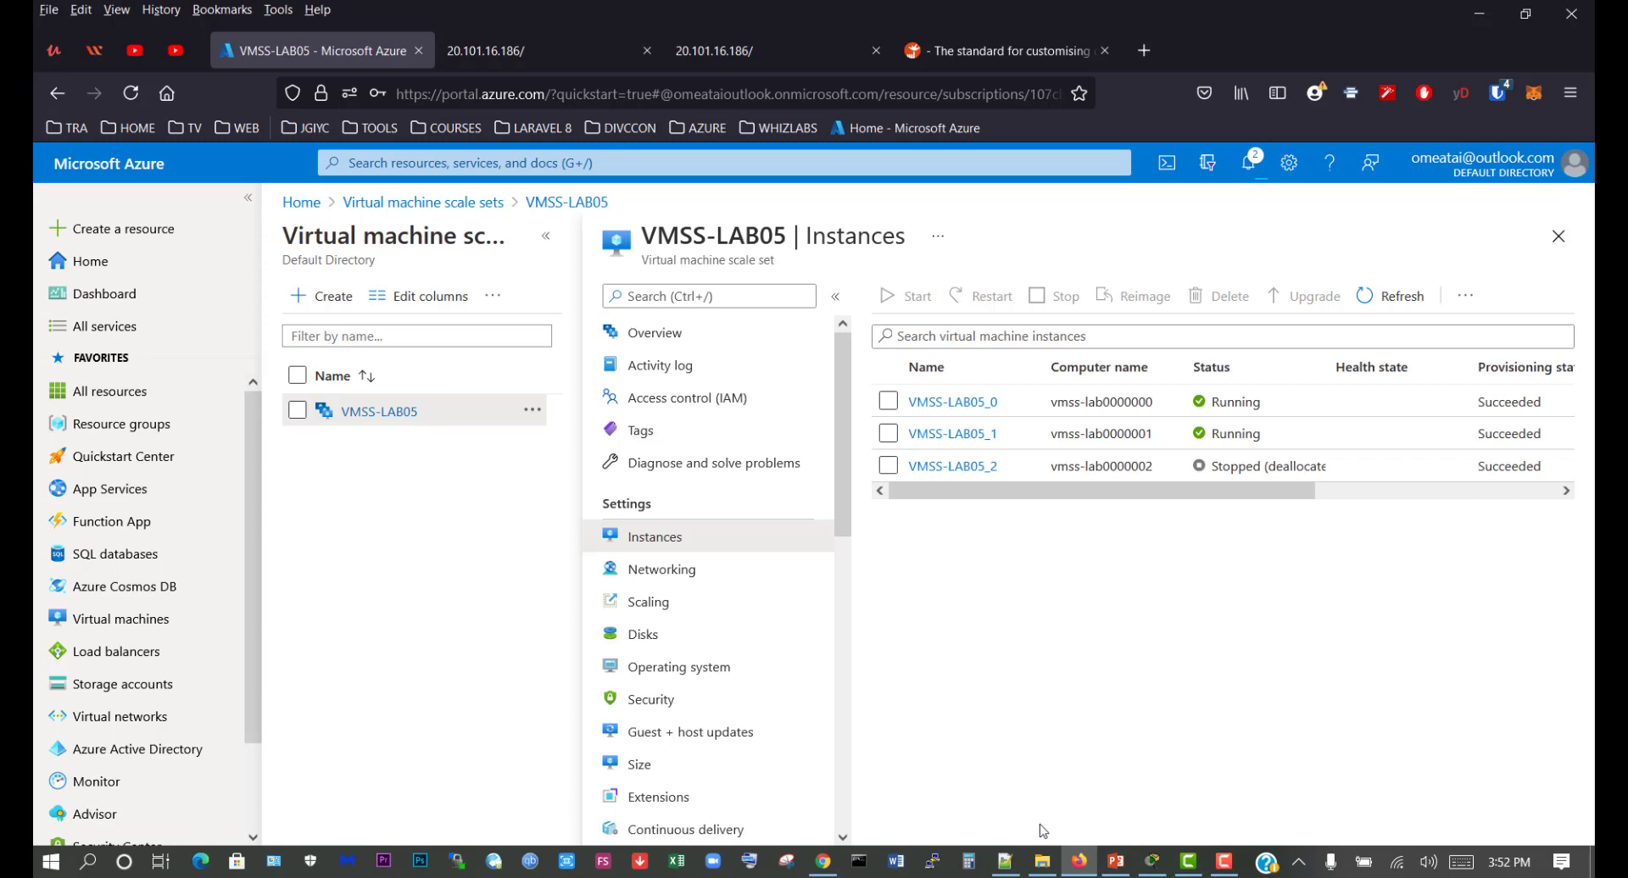
Switch to Chrome and reload the 20.101.16.186 site to check which machine answers with VMSS-LAB05_2 stopped.
click(830, 865)
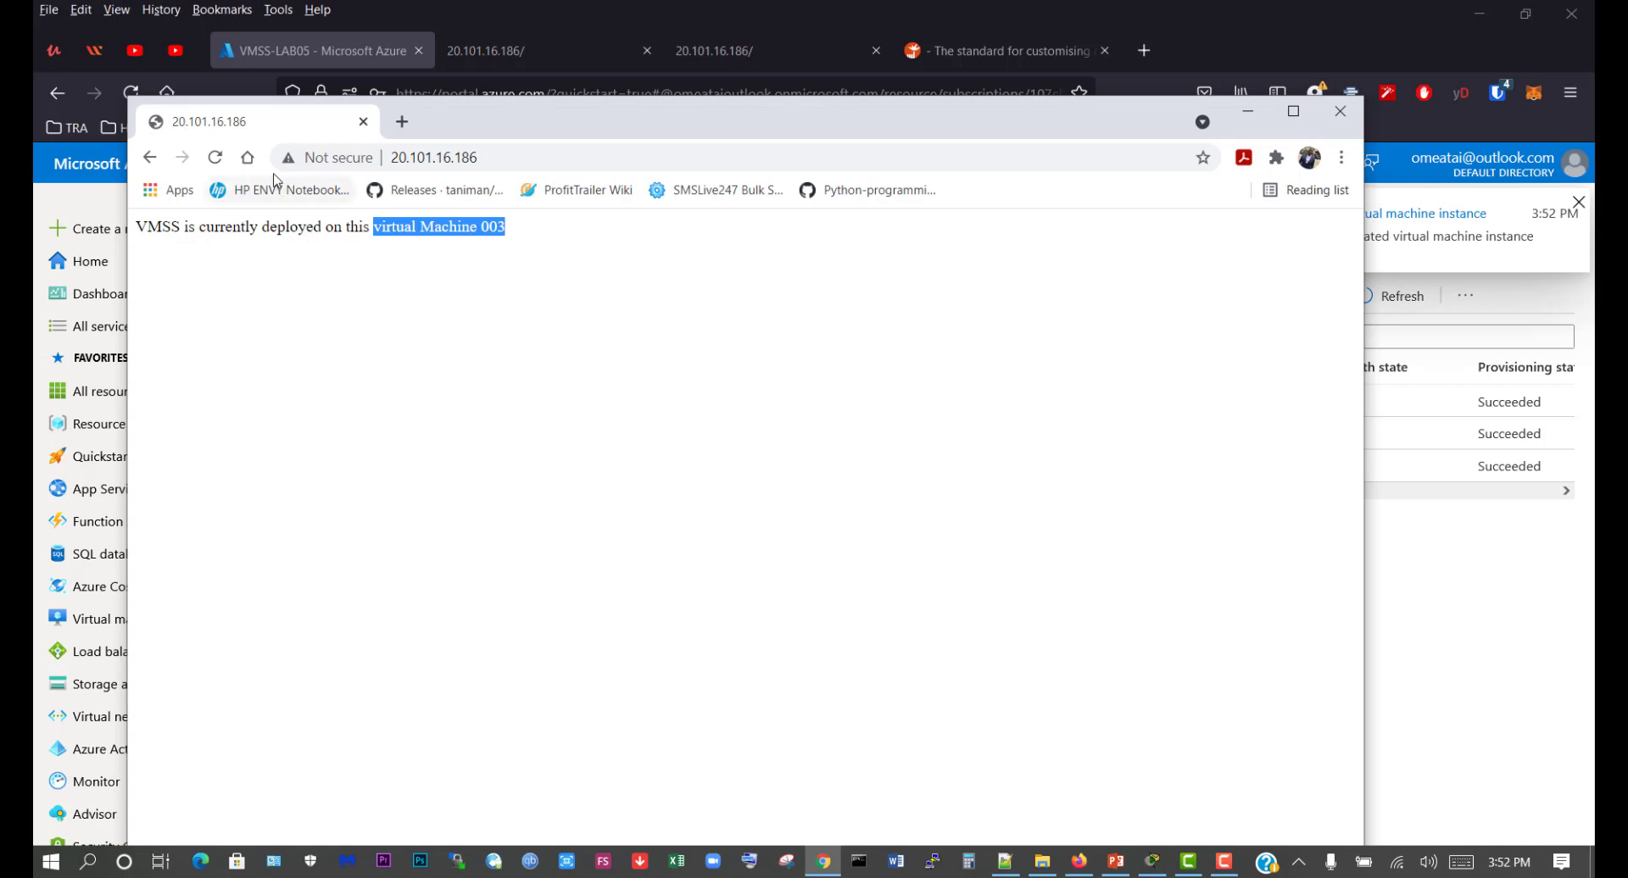
click(215, 158)
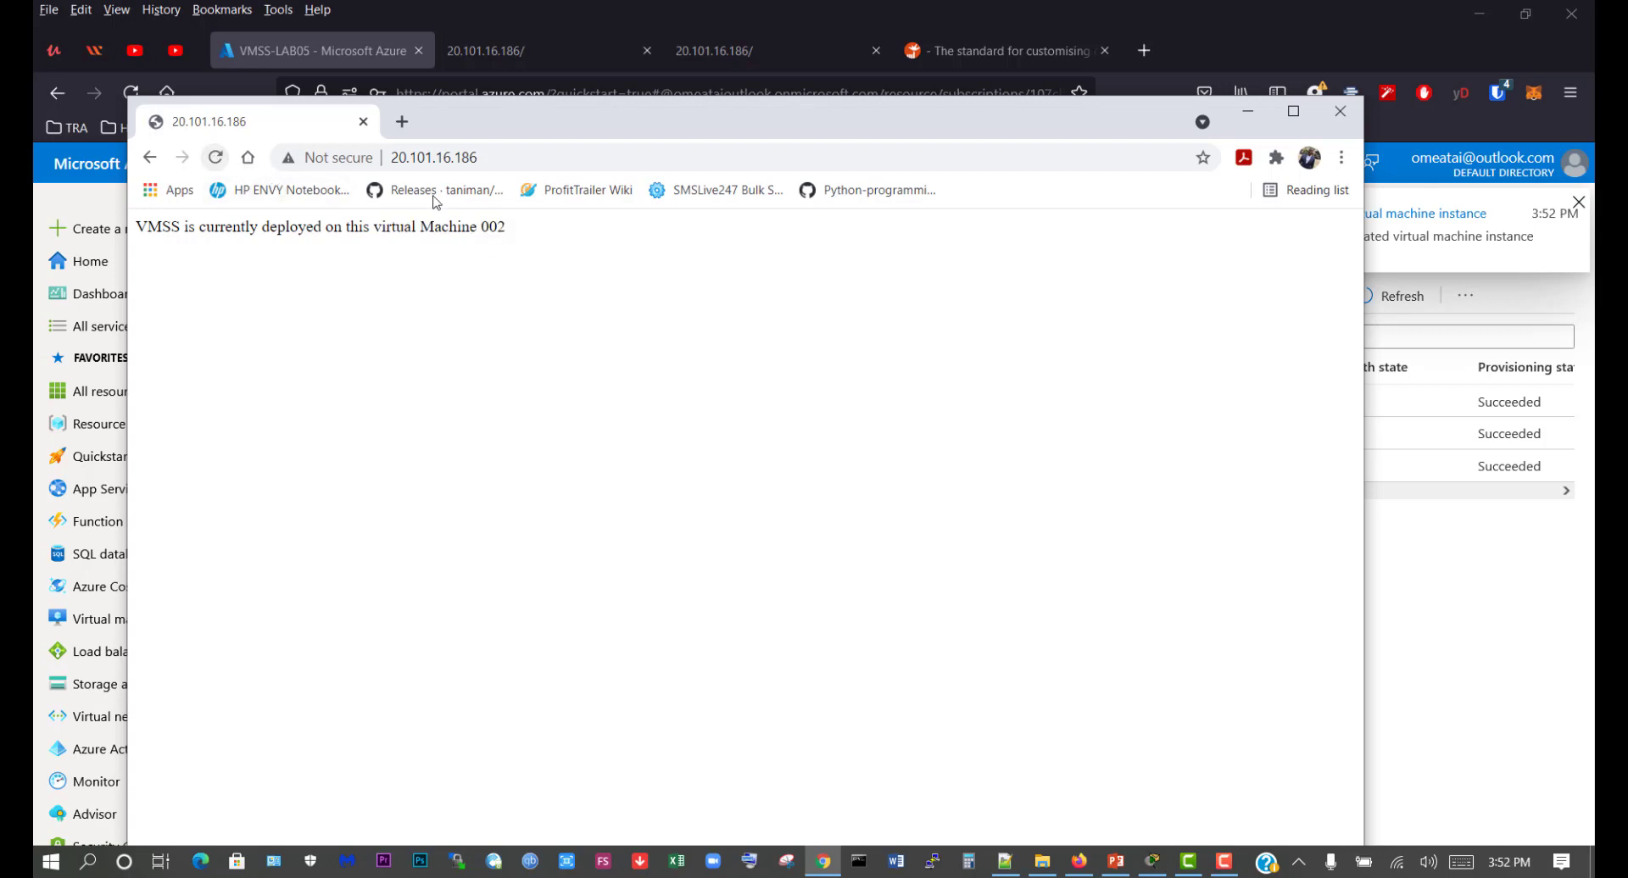
drag(520, 231, 373, 229)
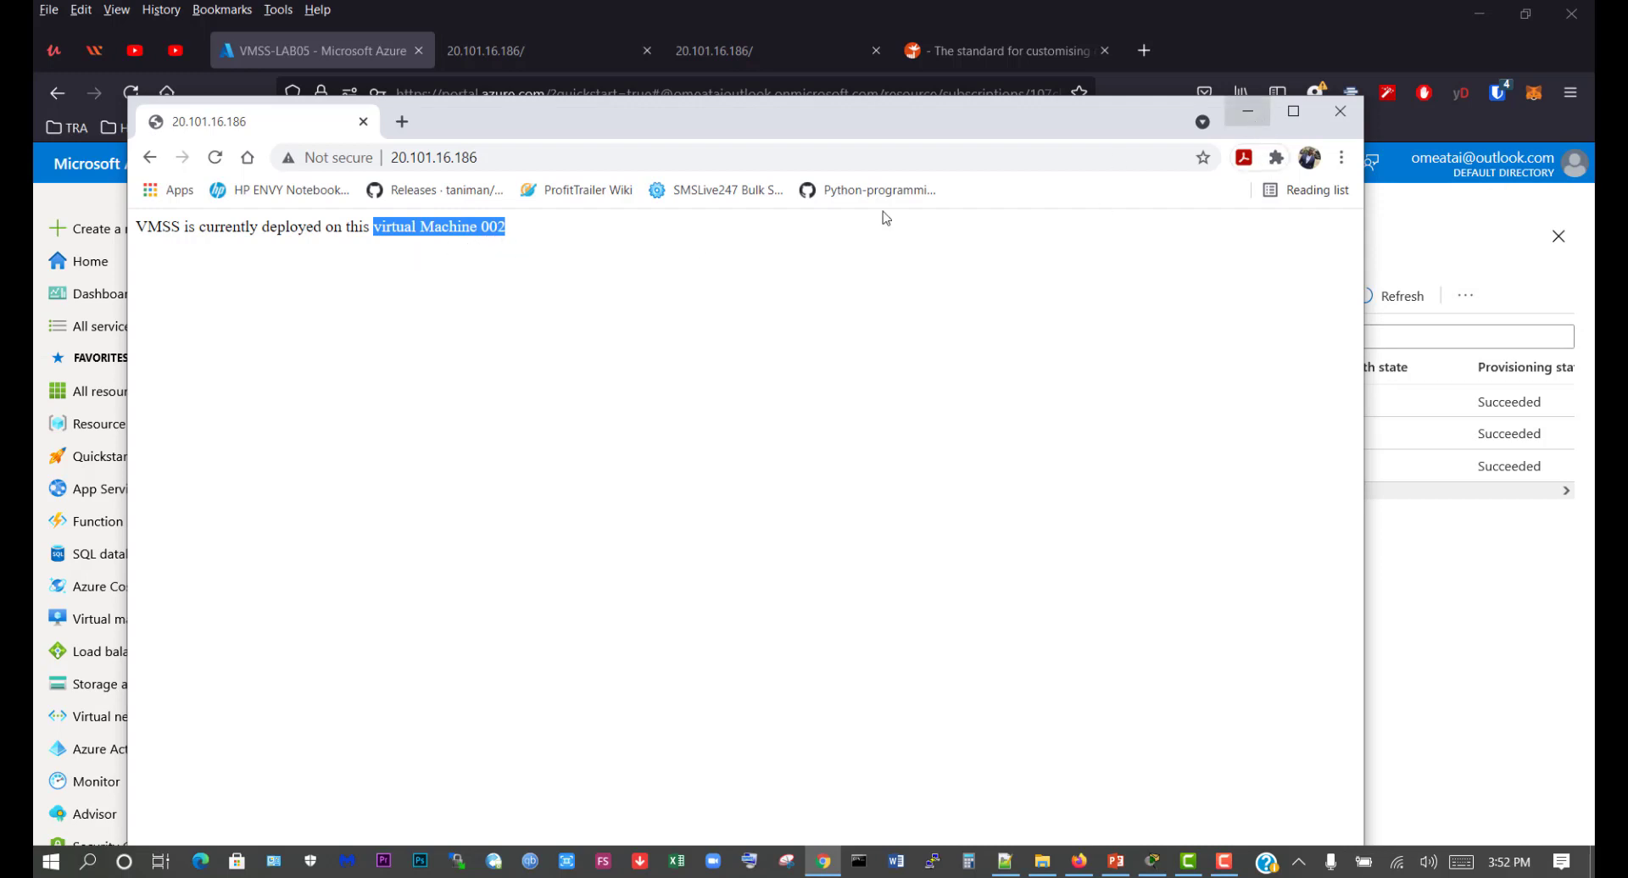
Return to the Azure portal in Firefox, stop and deallocate scale set instance VMSS-LAB05_1, and refresh the instances list to check its status.
click(1248, 113)
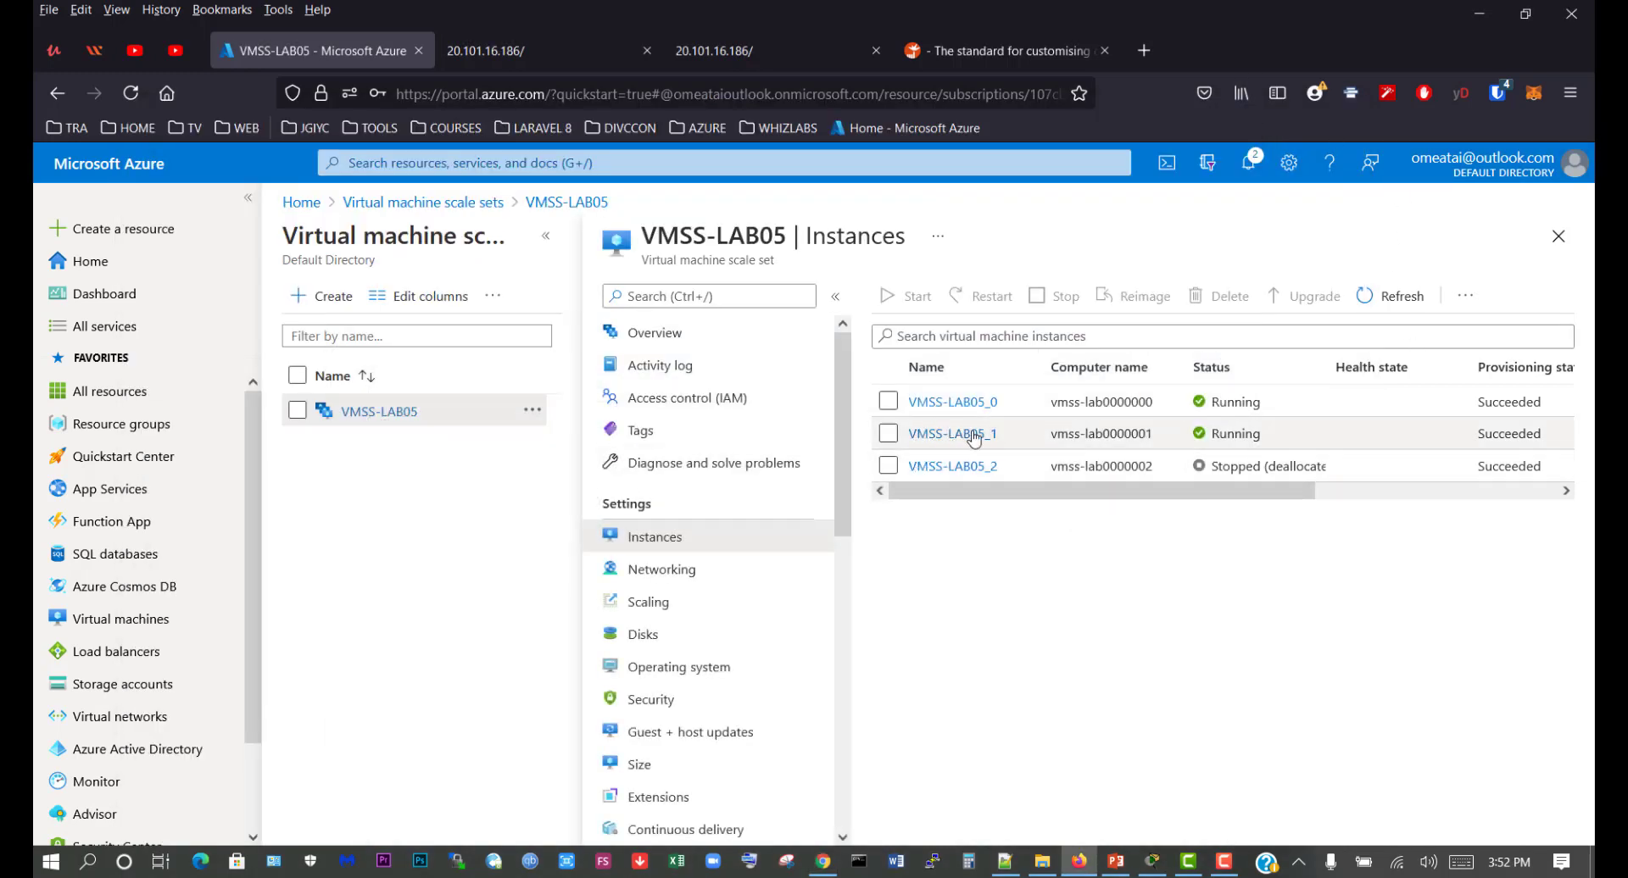
click(889, 434)
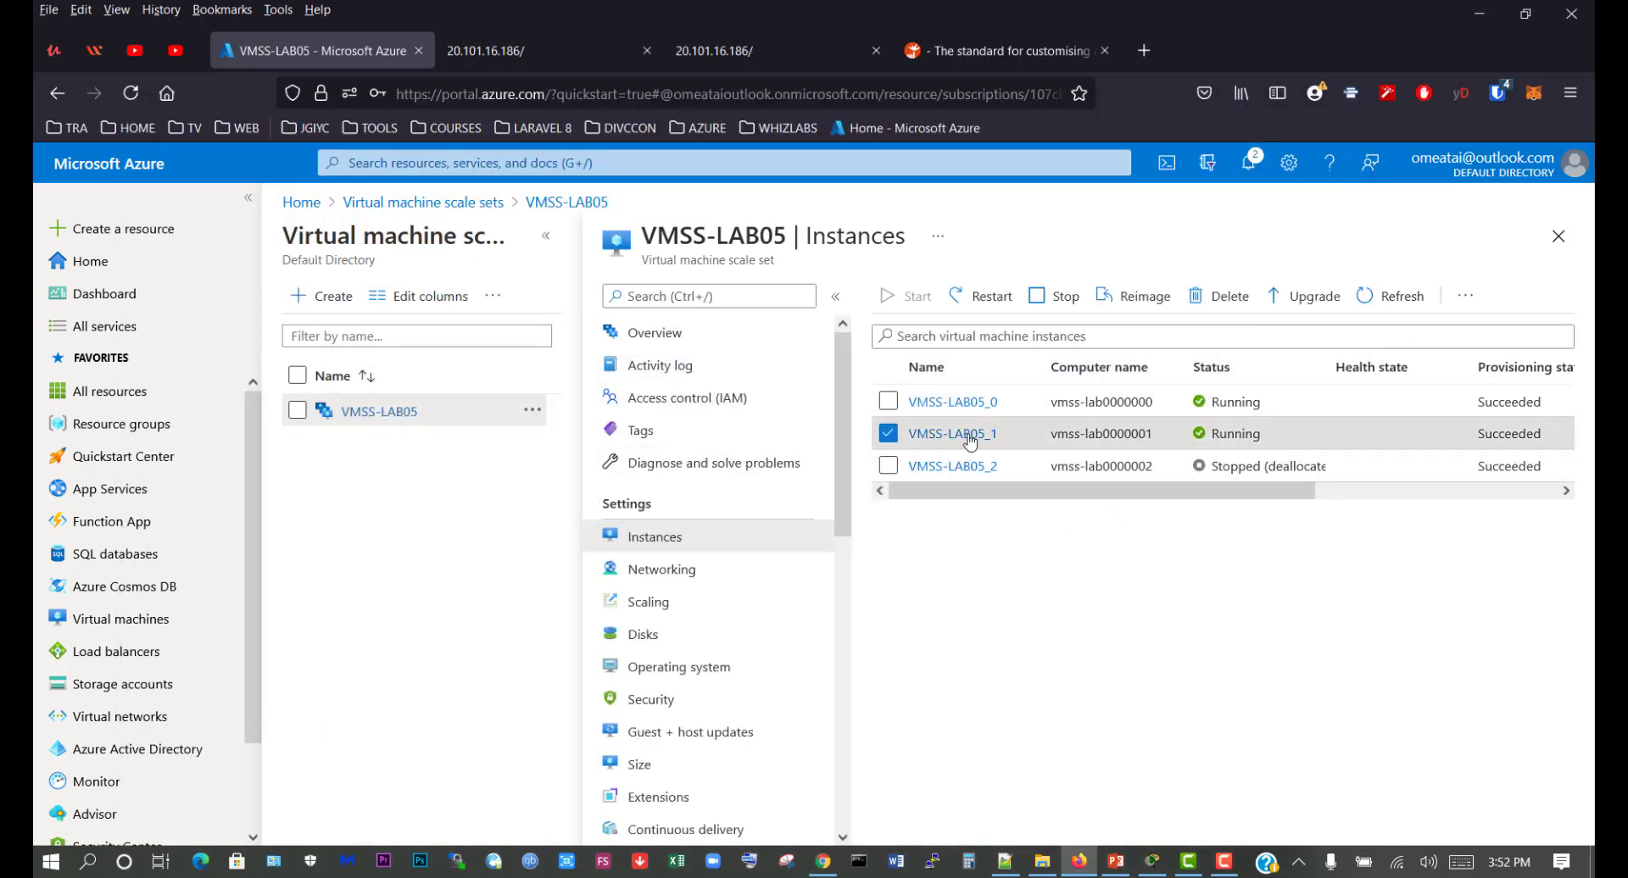
click(1051, 297)
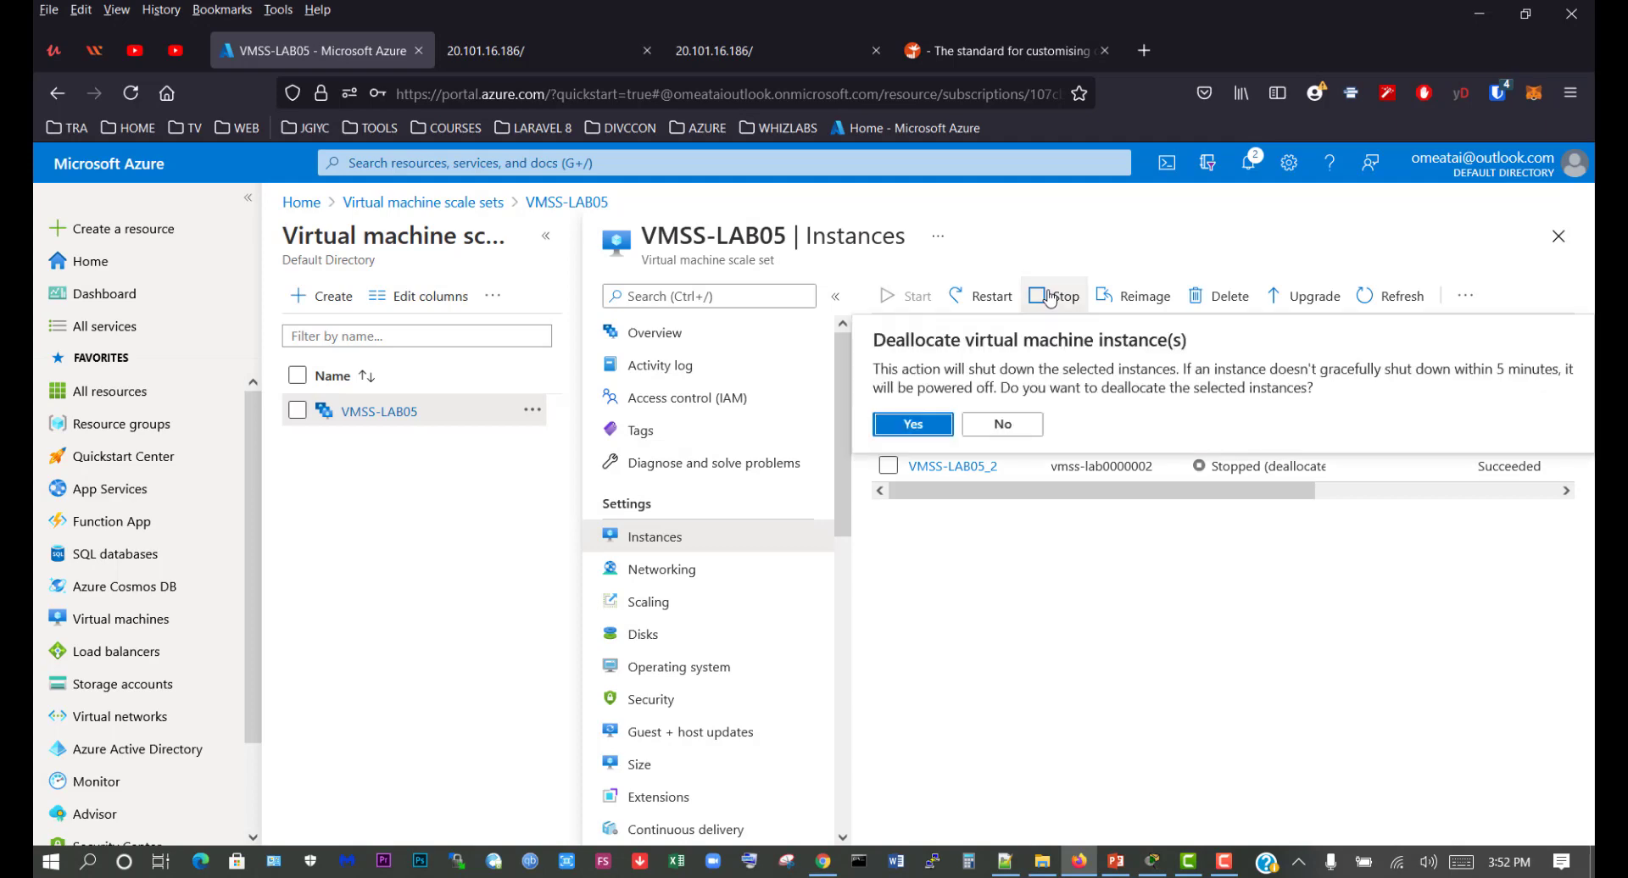
click(913, 424)
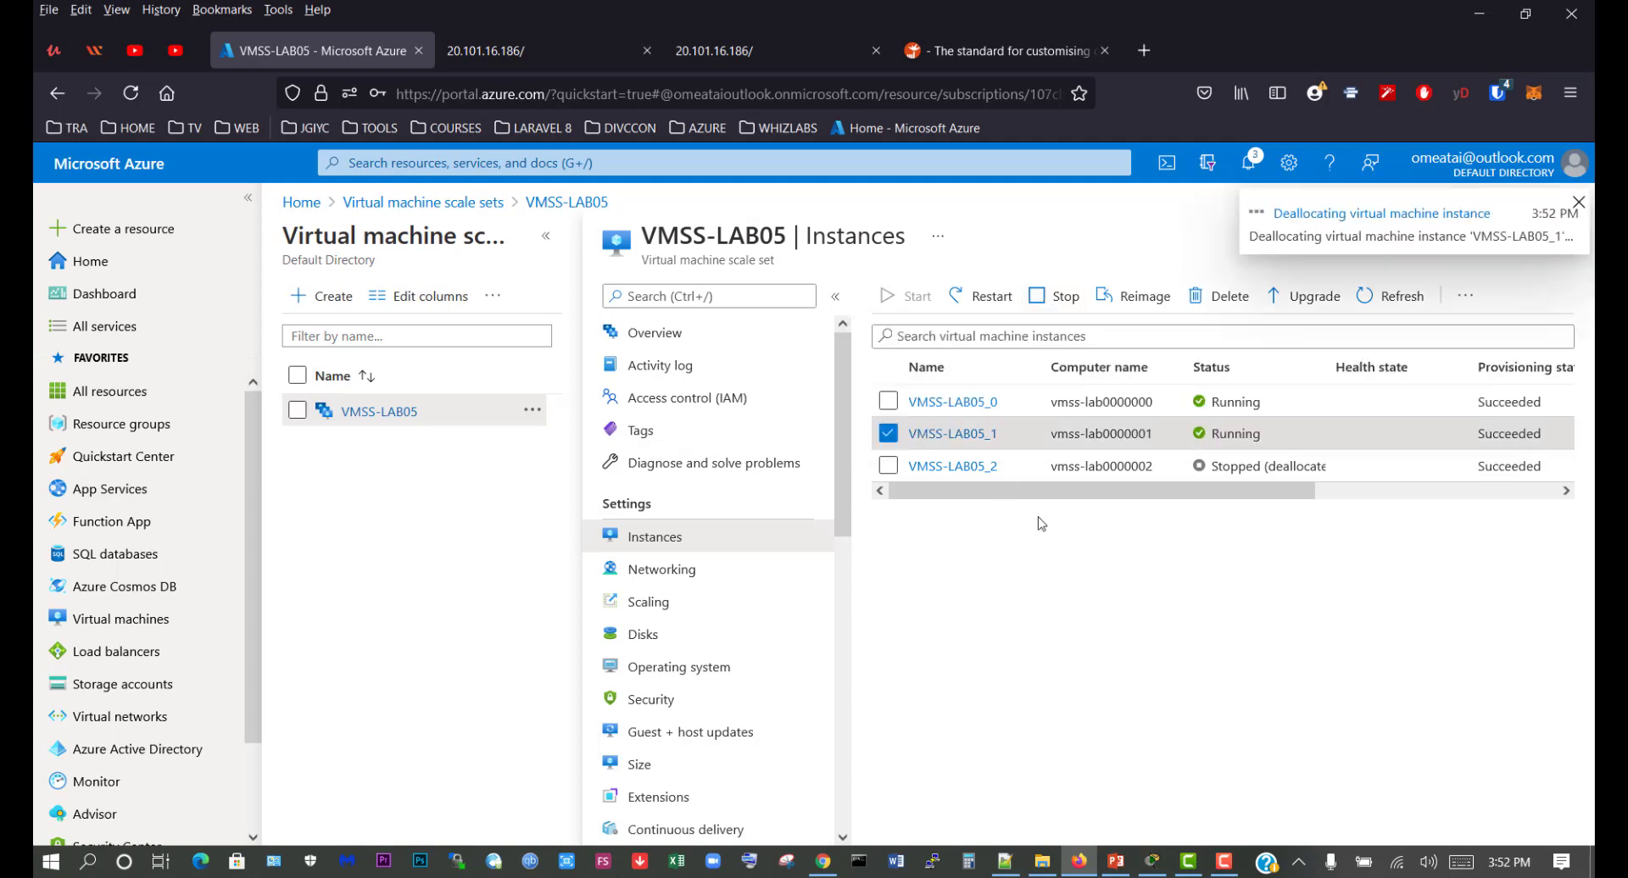
click(1406, 295)
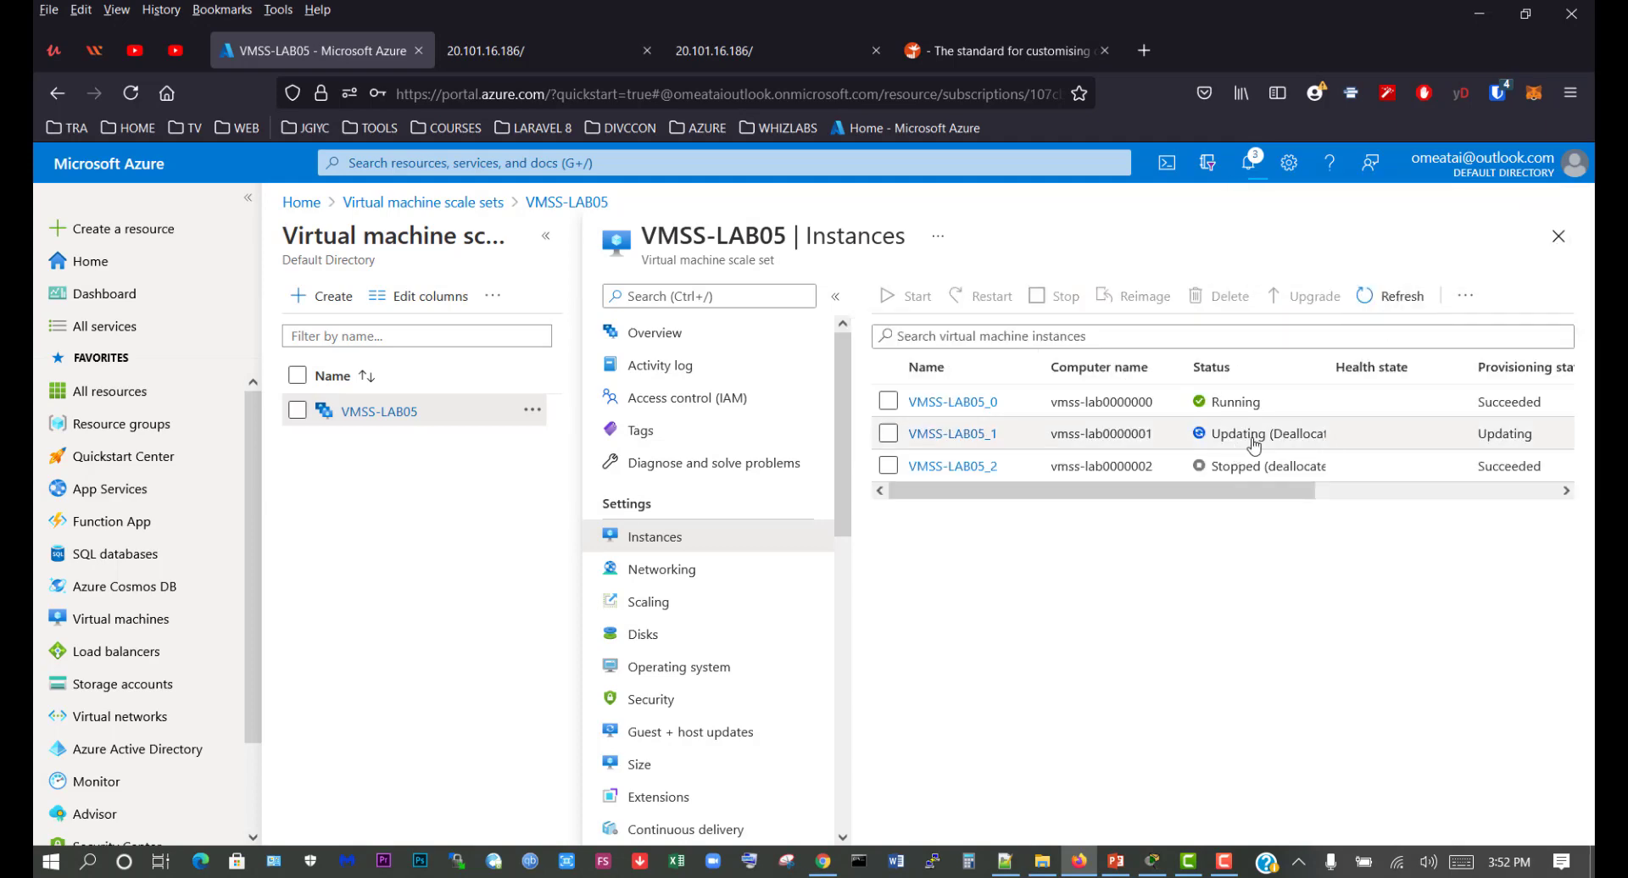
click(1382, 301)
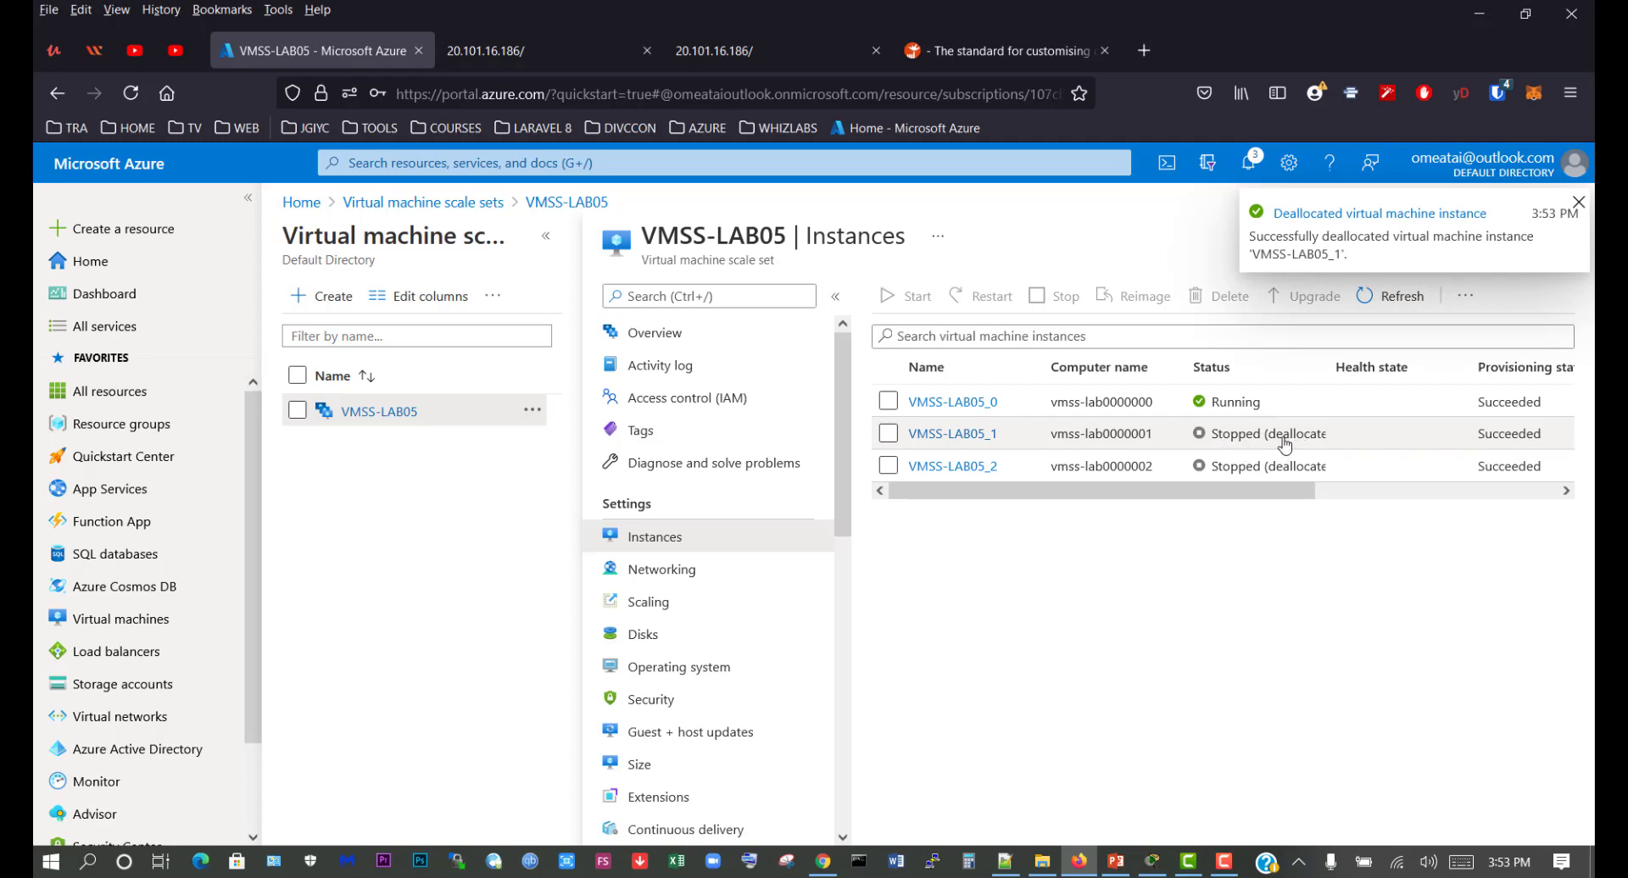
Switch to Chrome, reload the 20.101.16.186 site to check which machine answers with VMSS-LAB05_1 also stopped, and return to the portal.
click(822, 861)
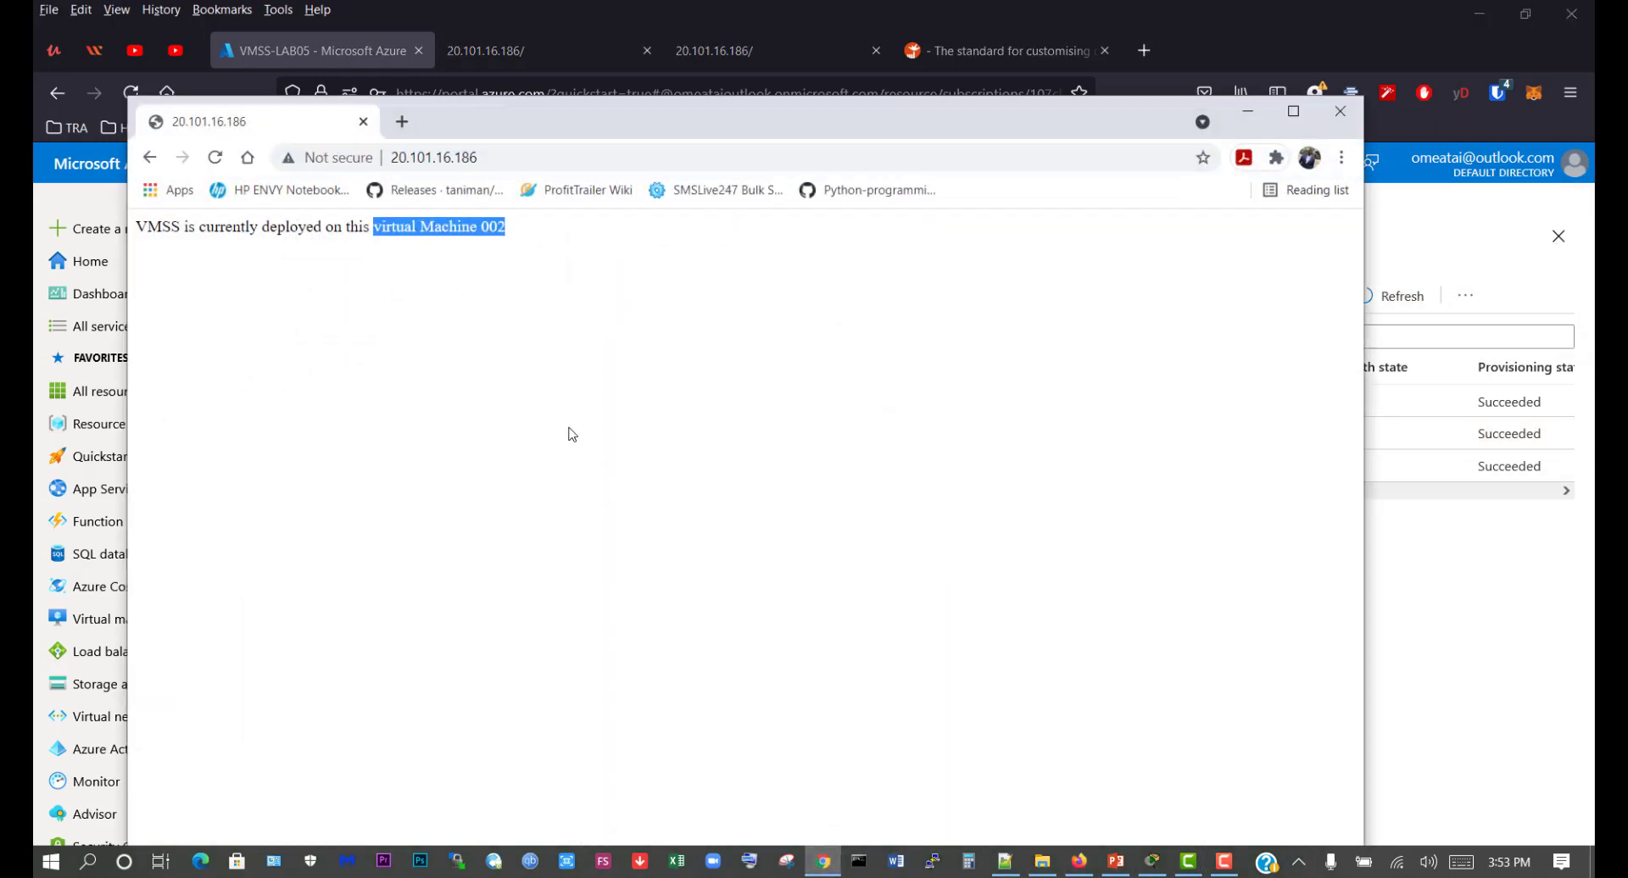
click(208, 161)
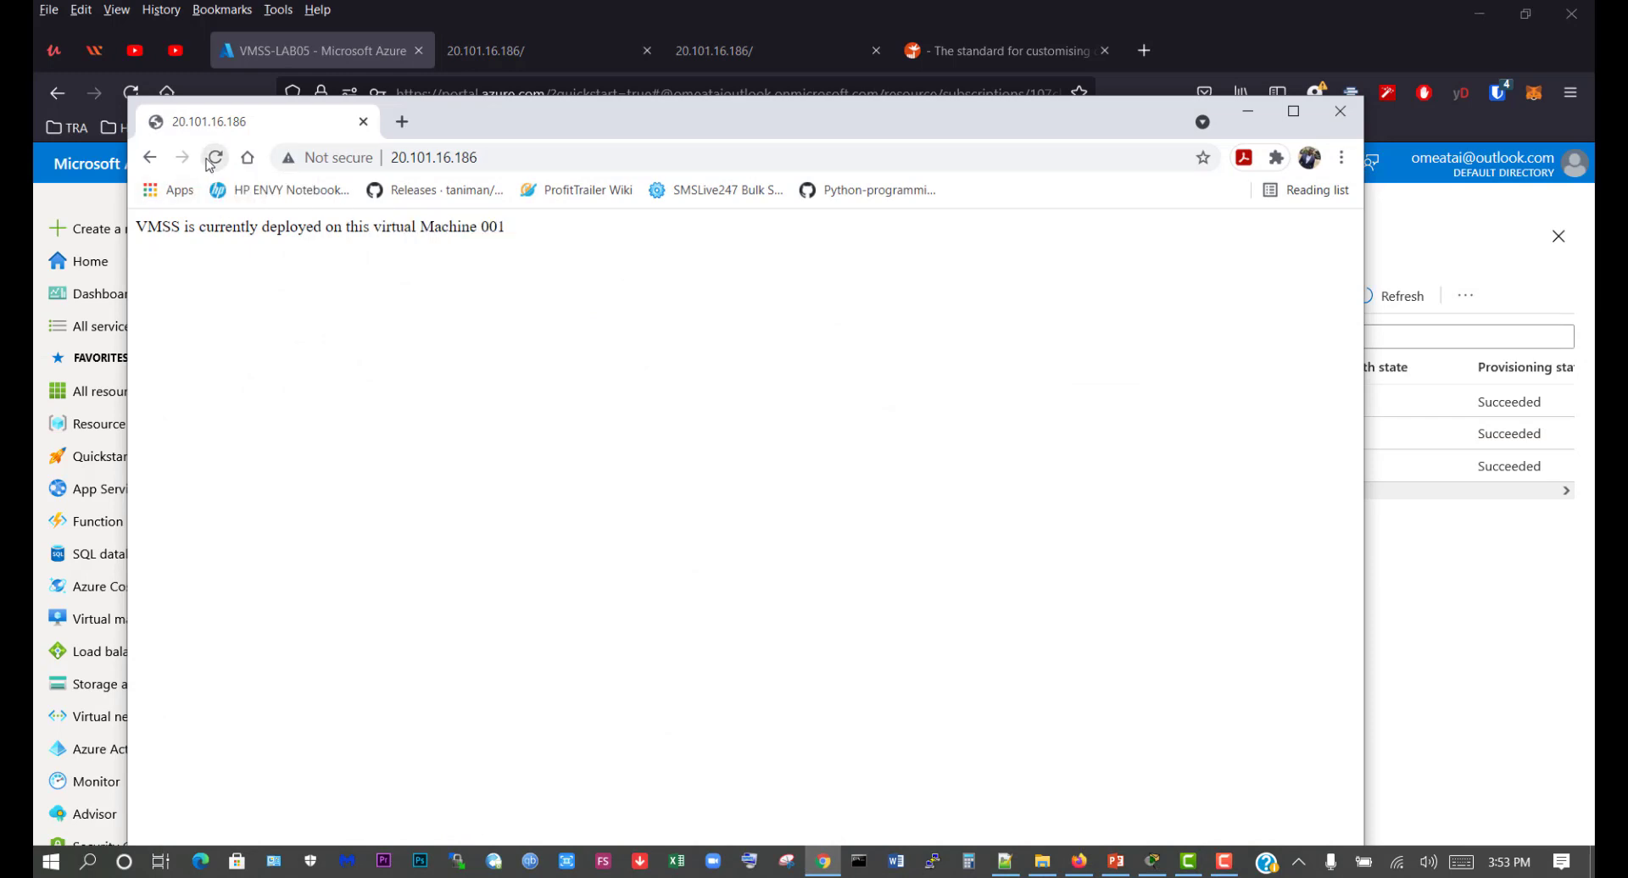
drag(507, 226, 374, 225)
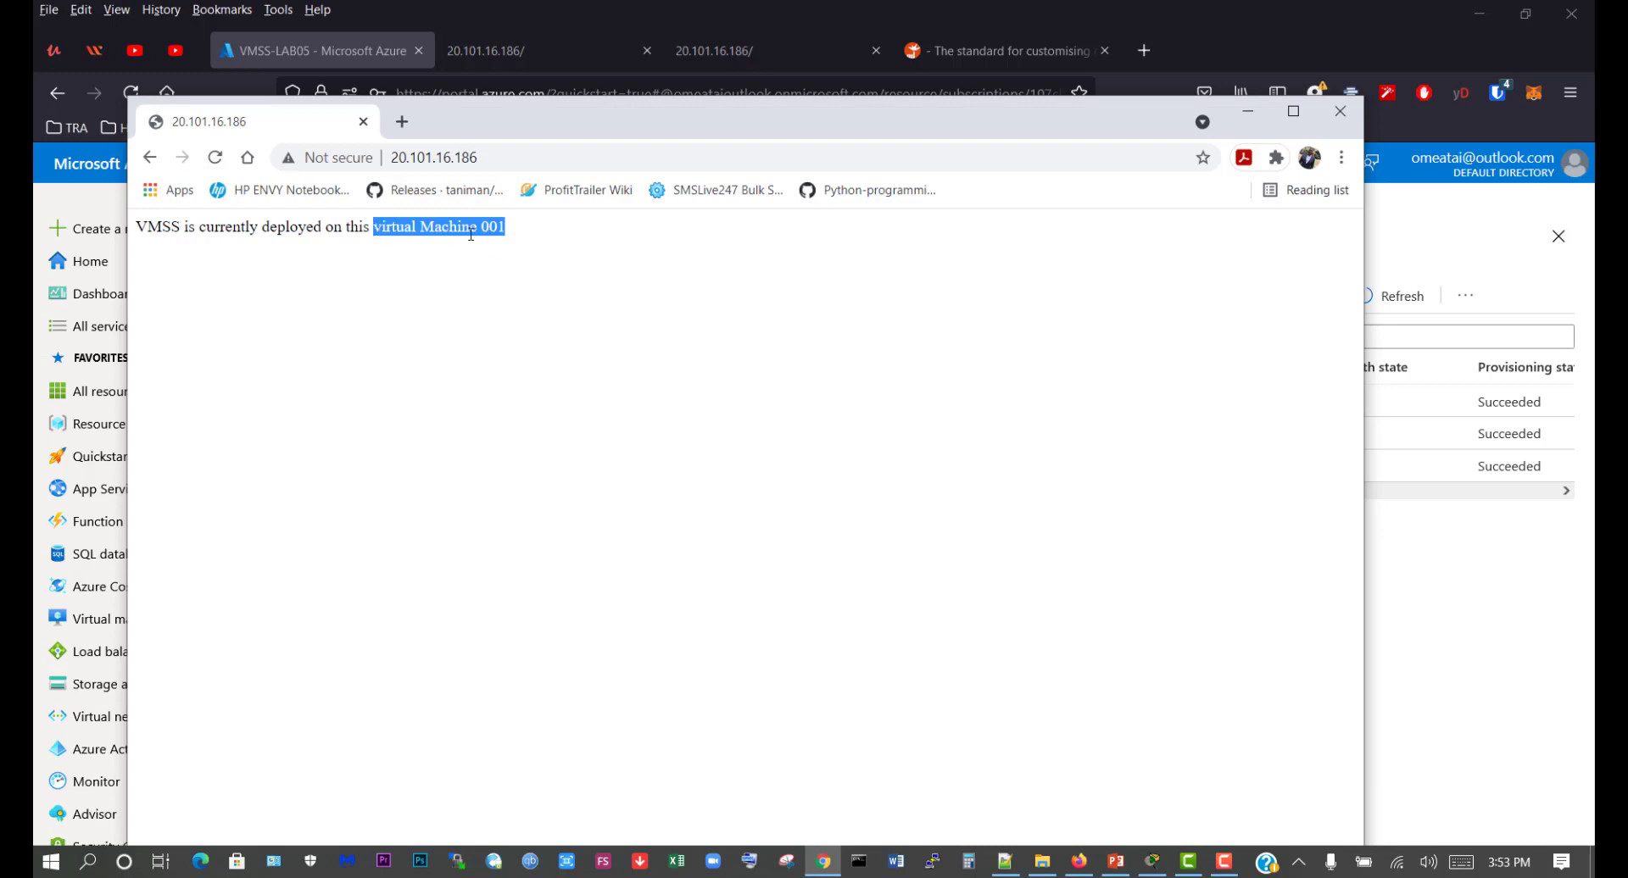
click(1250, 110)
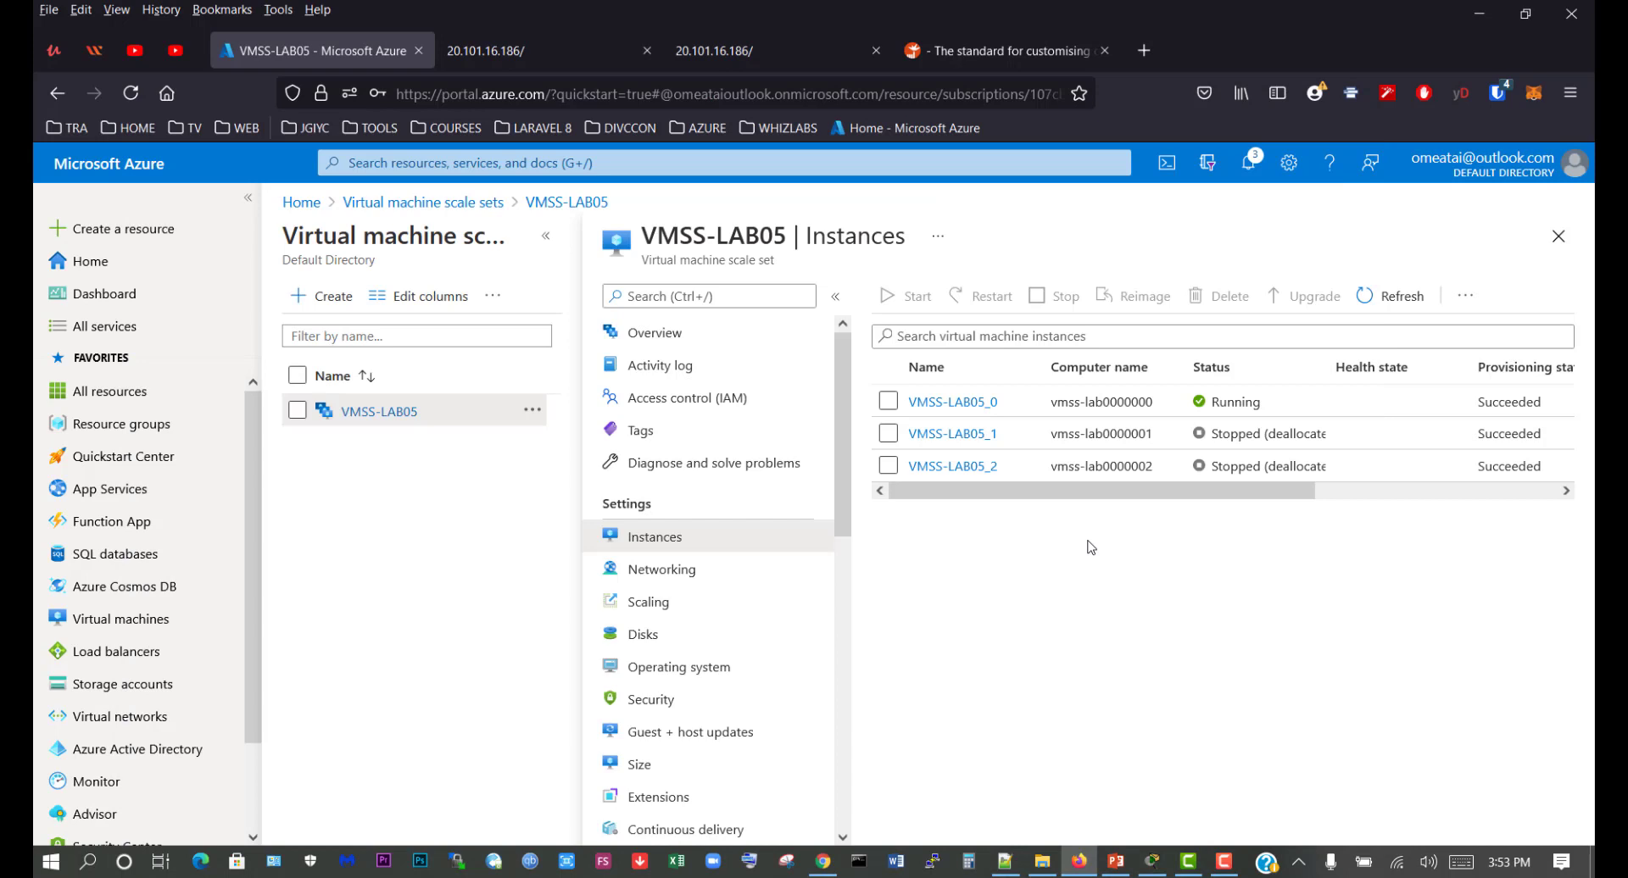